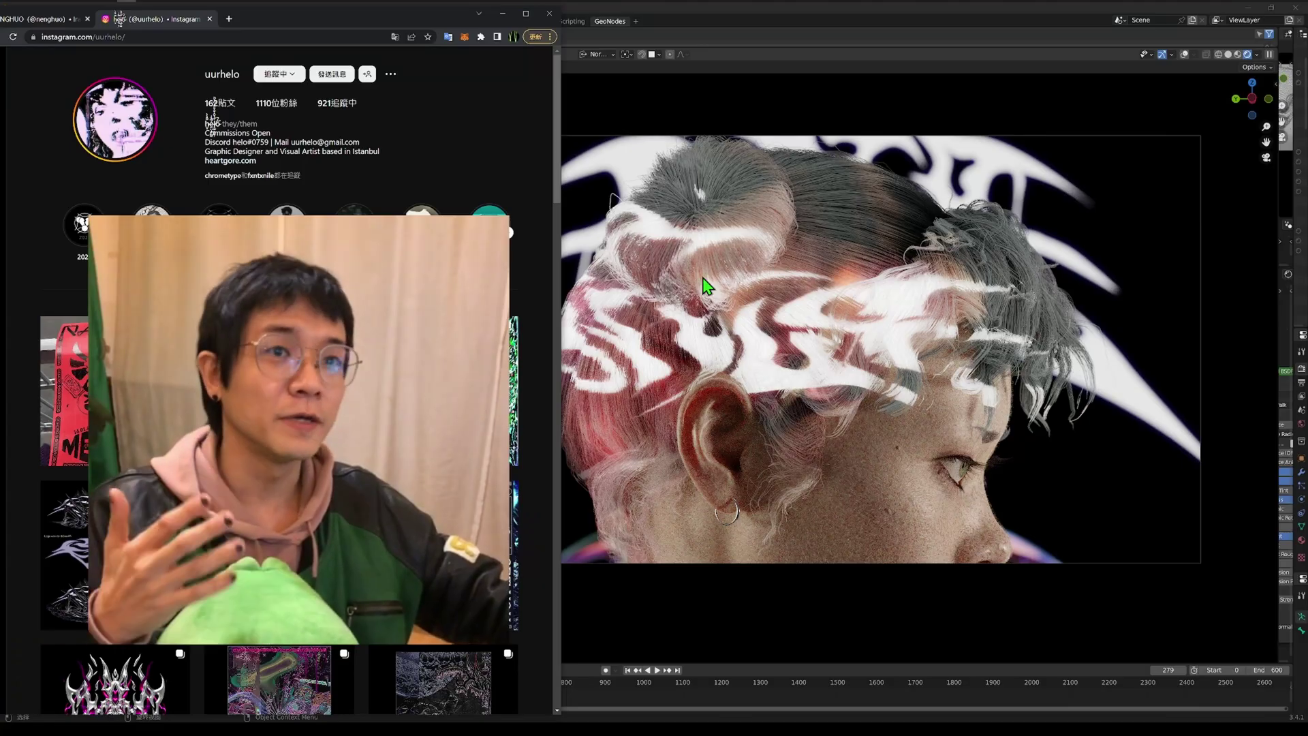
pyautogui.scroll(-8, 477, 136)
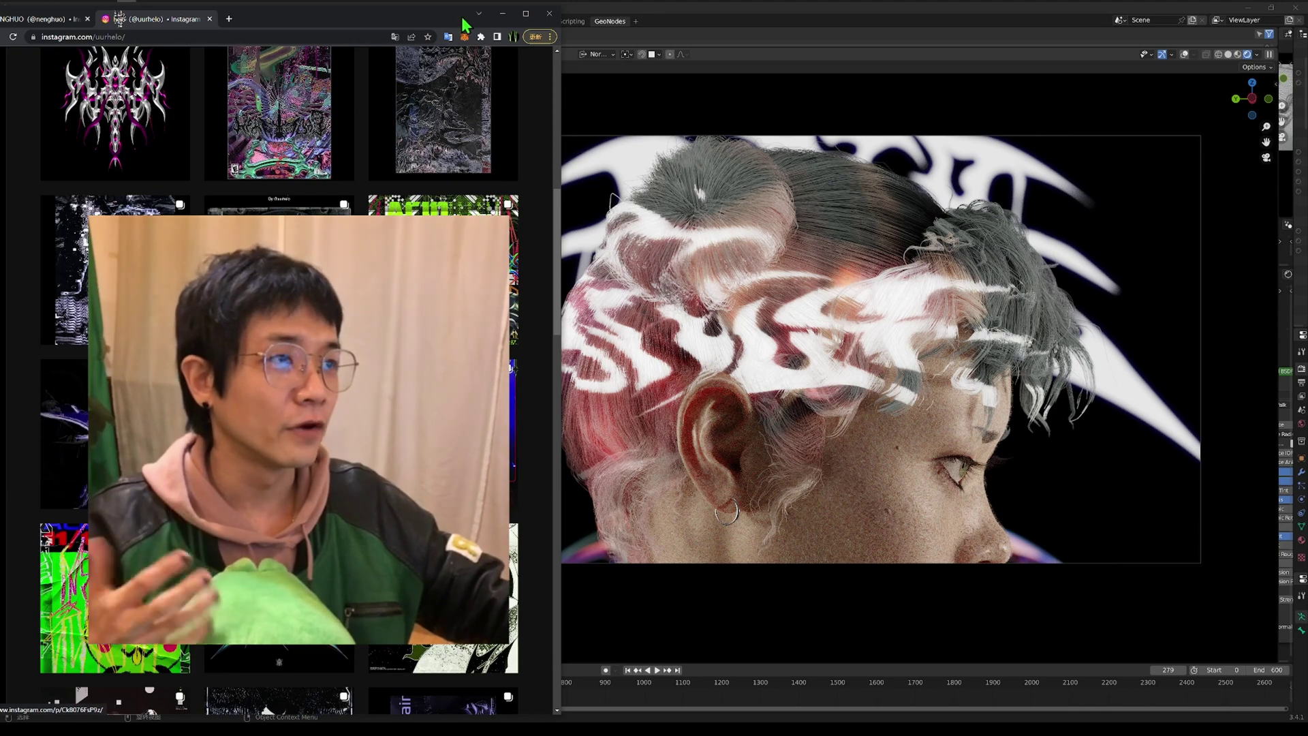
pyautogui.moveTo(464, 21); pyautogui.dragTo(1025, 20)
pyautogui.scroll(10, 1134, 216)
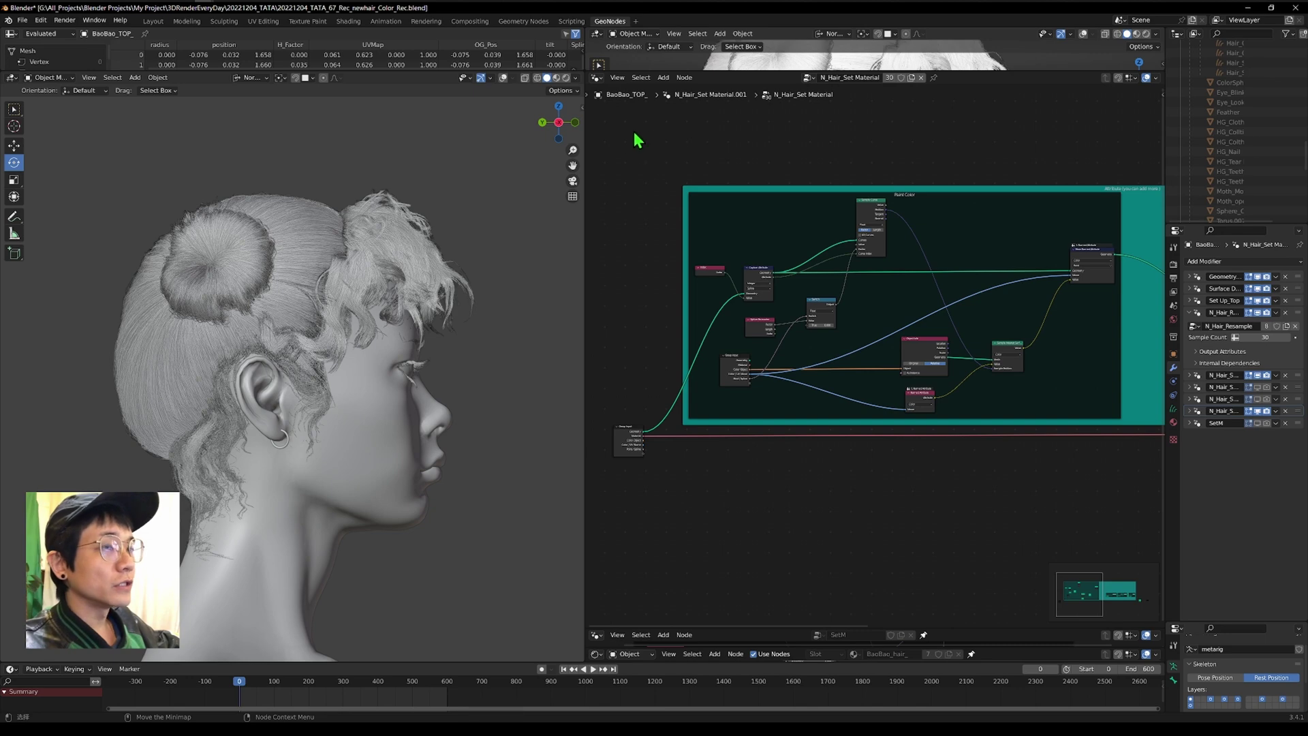
pyautogui.scroll(-2, 1016, 453)
pyautogui.scroll(2, 1102, 473)
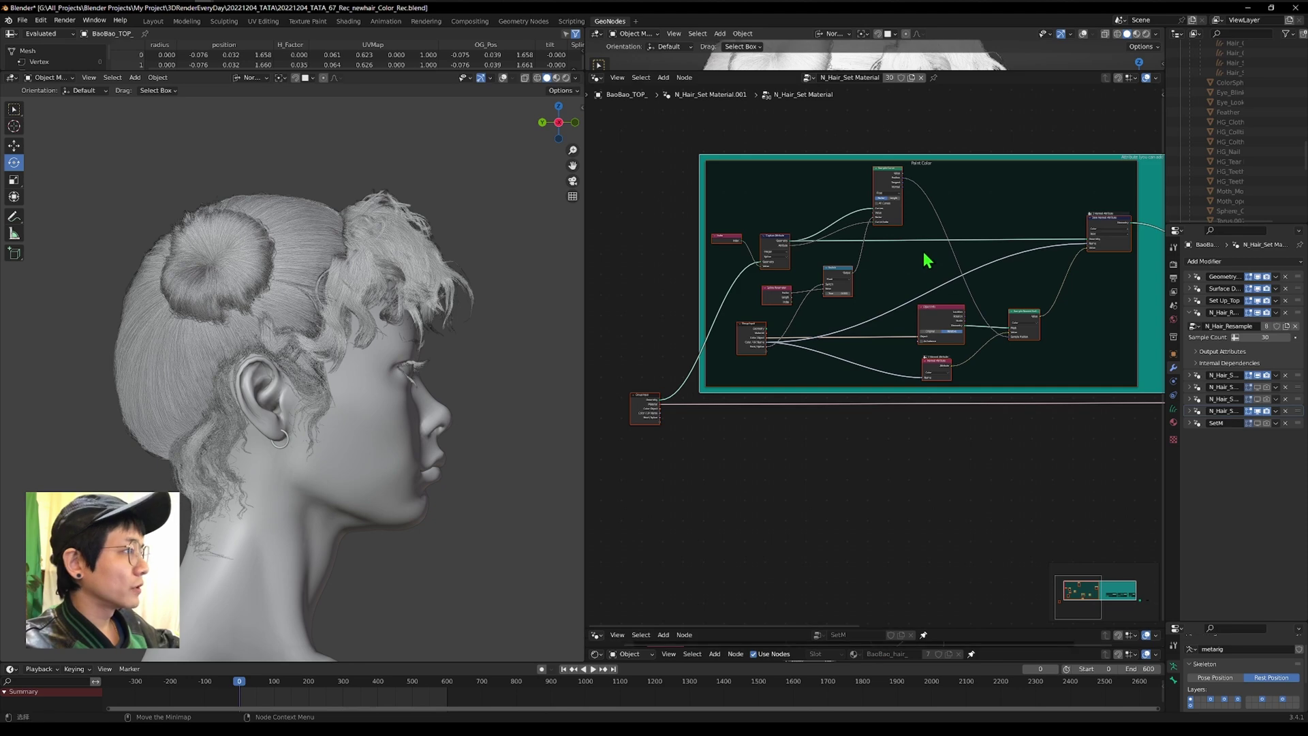
# Disable the N_Hair_Set Material.001 modifier, show the viewport overlays, and create a new node group for the hair's added Geometry Nodes modifier.
pyautogui.moveTo(1258, 411); pyautogui.dragTo(1269, 412)
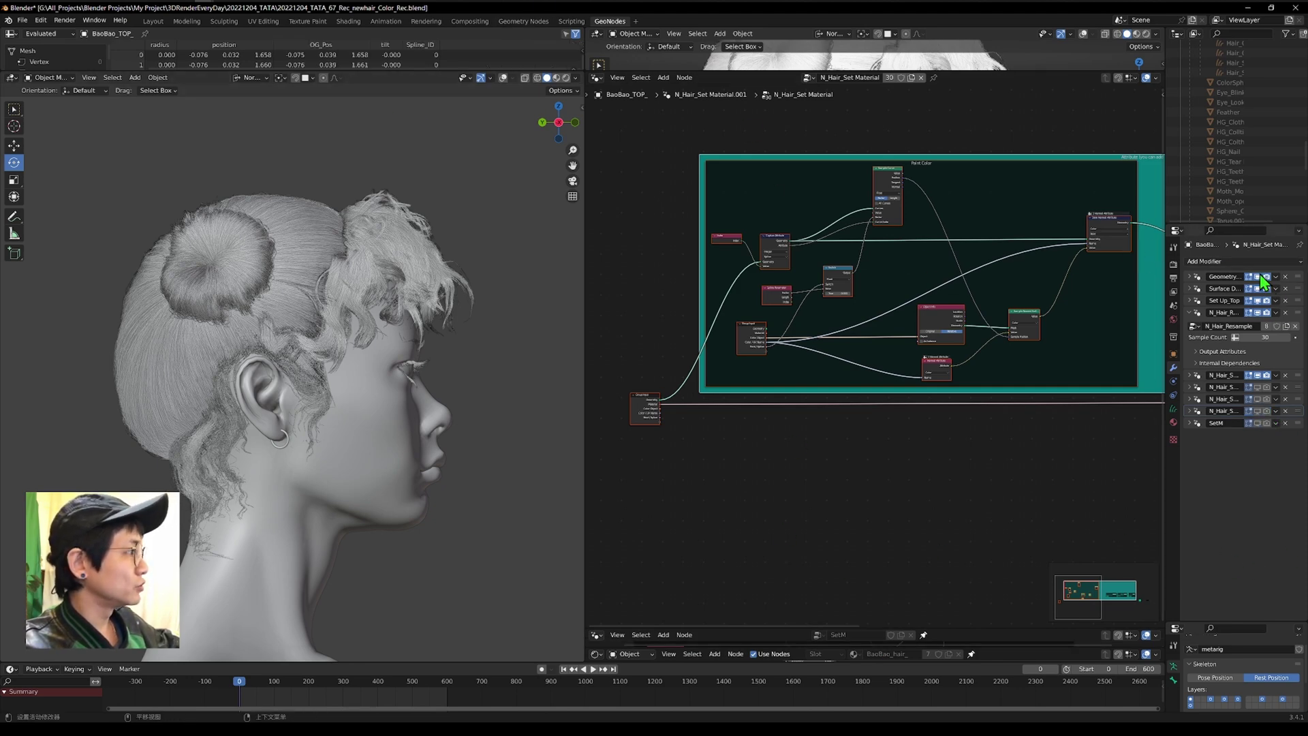
pyautogui.click(503, 78)
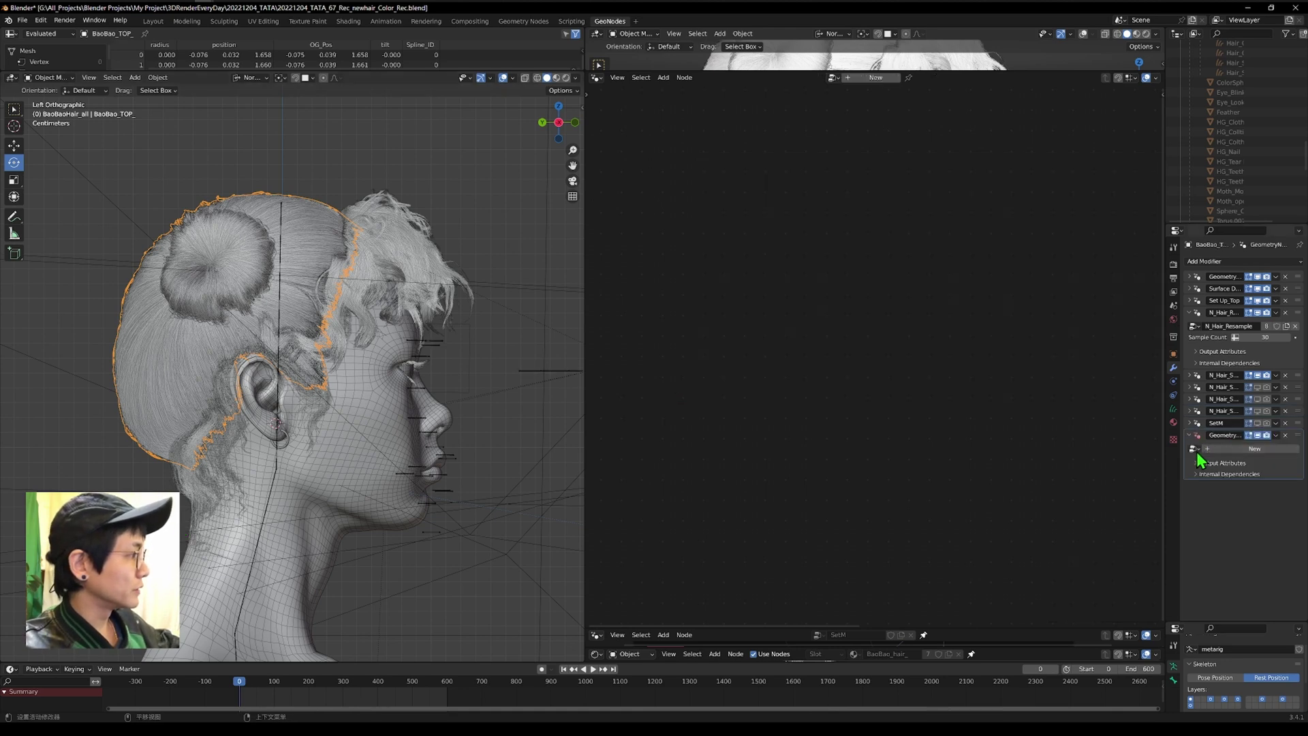
pyautogui.click(1238, 448)
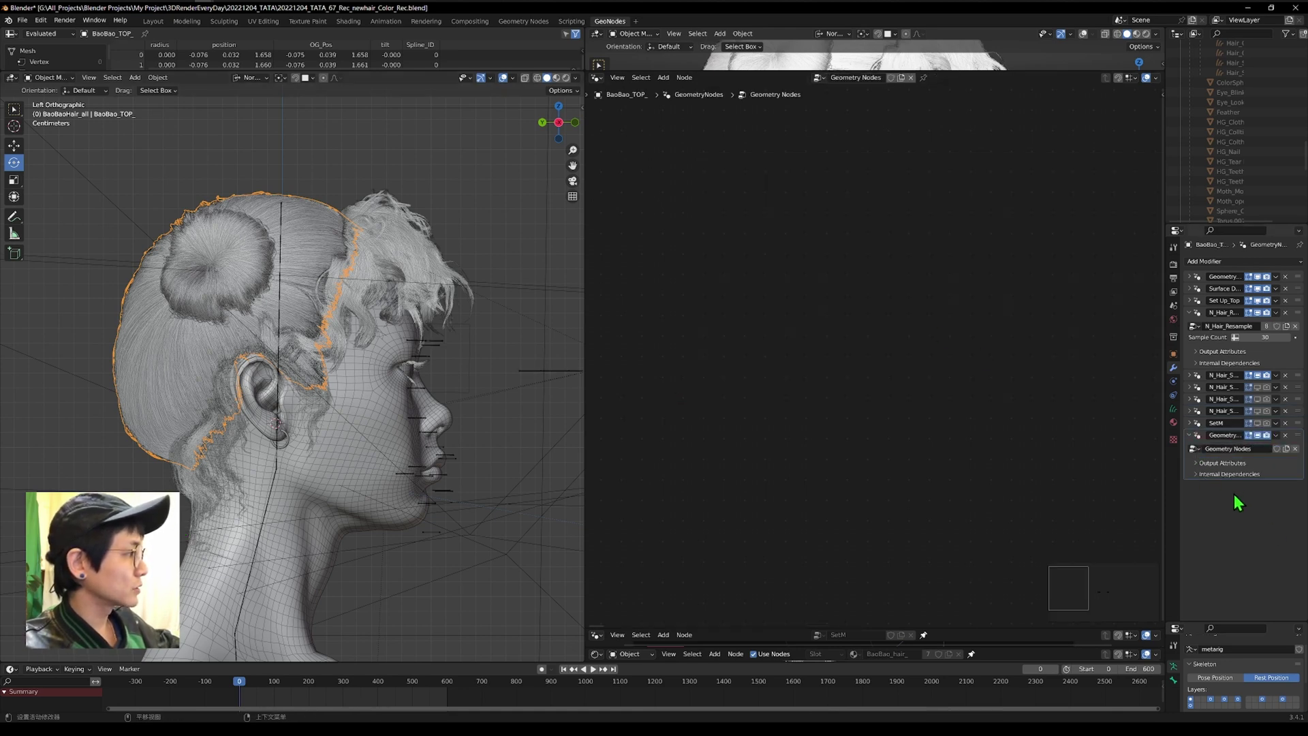
# Rename the new Geometry Nodes modifier and its node group to Set_Mat.
pyautogui.doubleClick(1224, 434)
pyautogui.write('Set_mat')
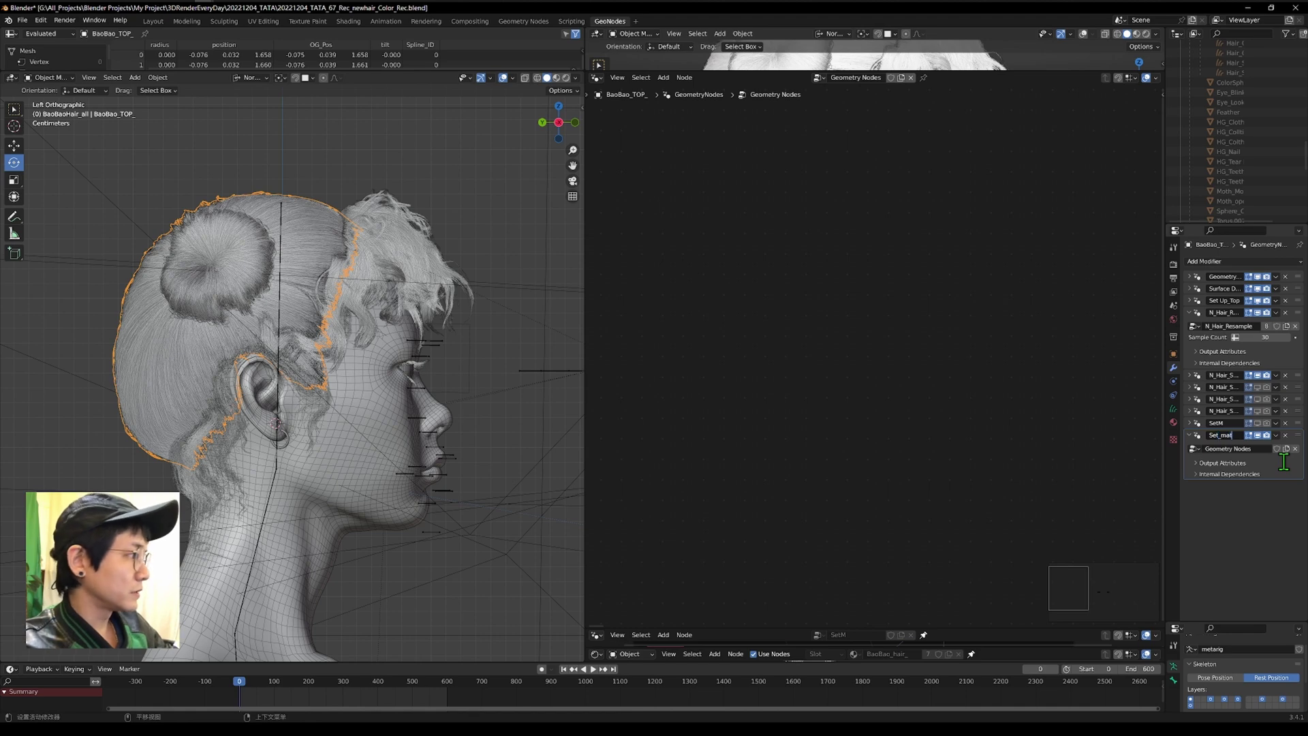
pyautogui.press('Return')
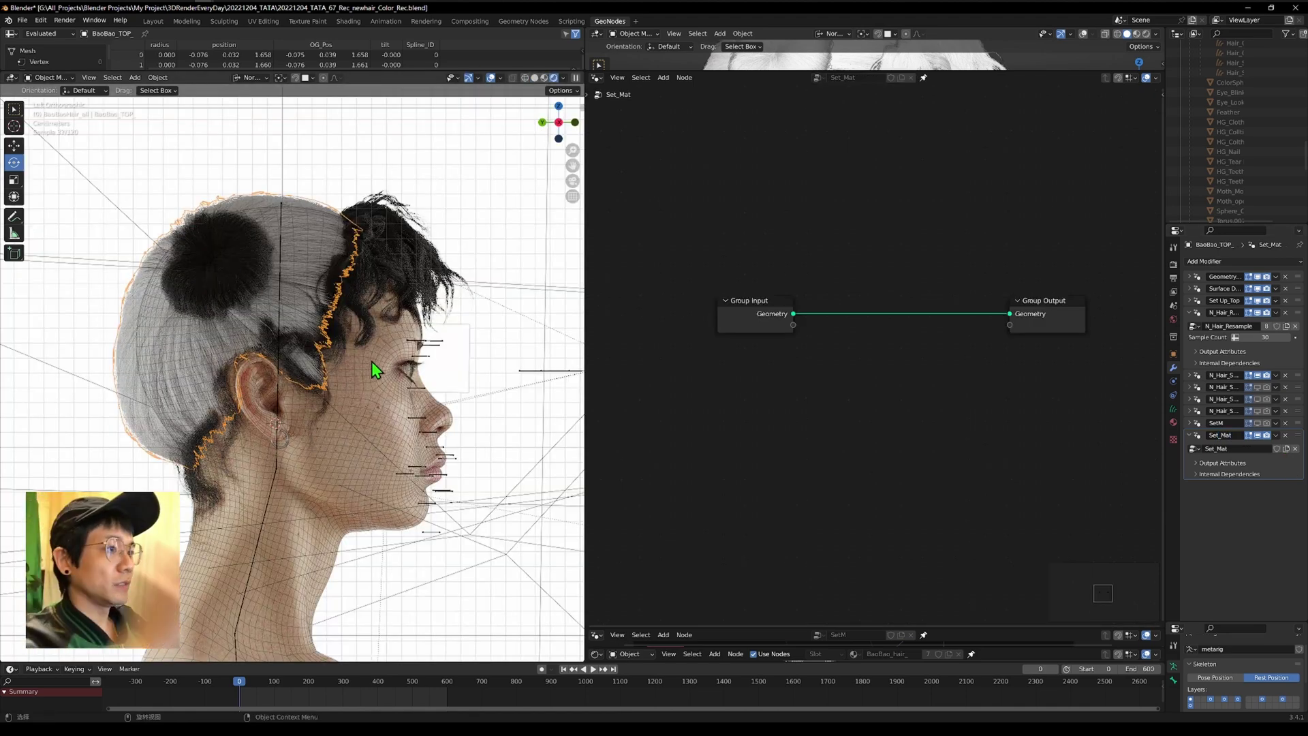
pyautogui.scroll(3, 1014, 287)
pyautogui.moveTo(1013, 287); pyautogui.dragTo(993, 206, button='middle')
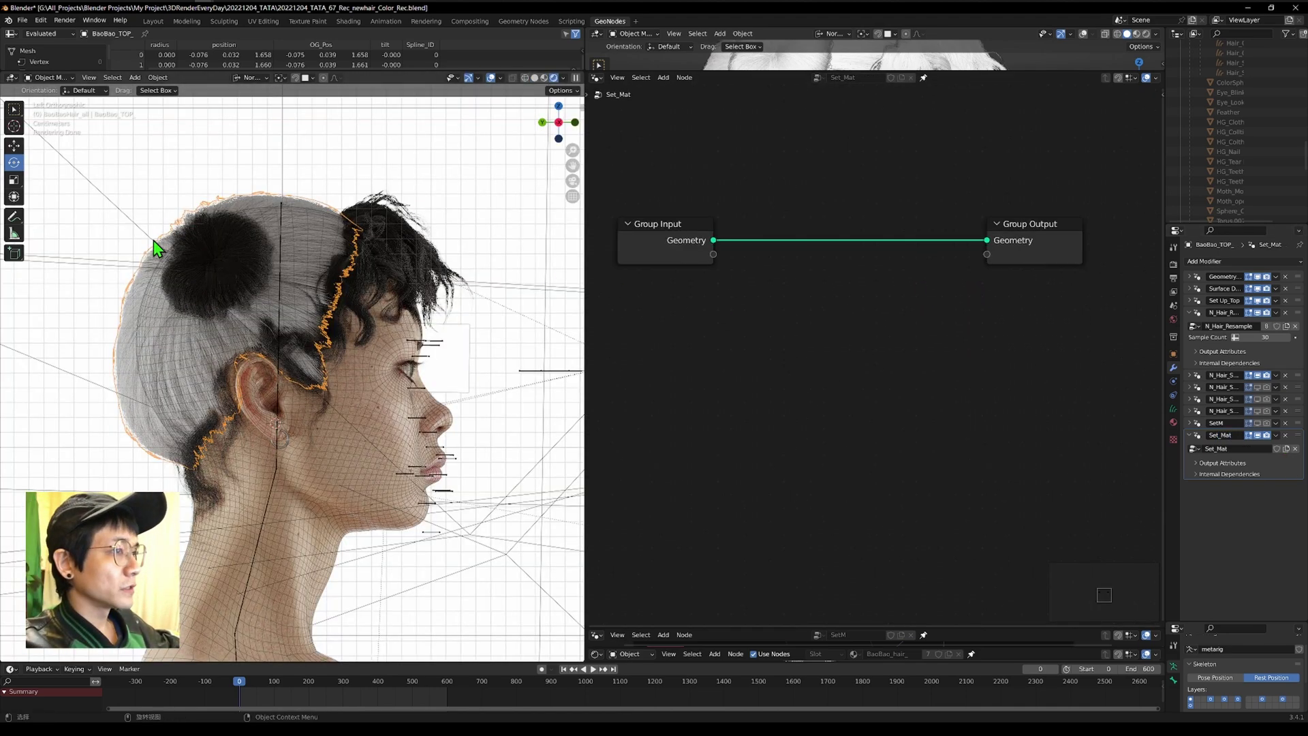
pyautogui.scroll(-2, 777, 374)
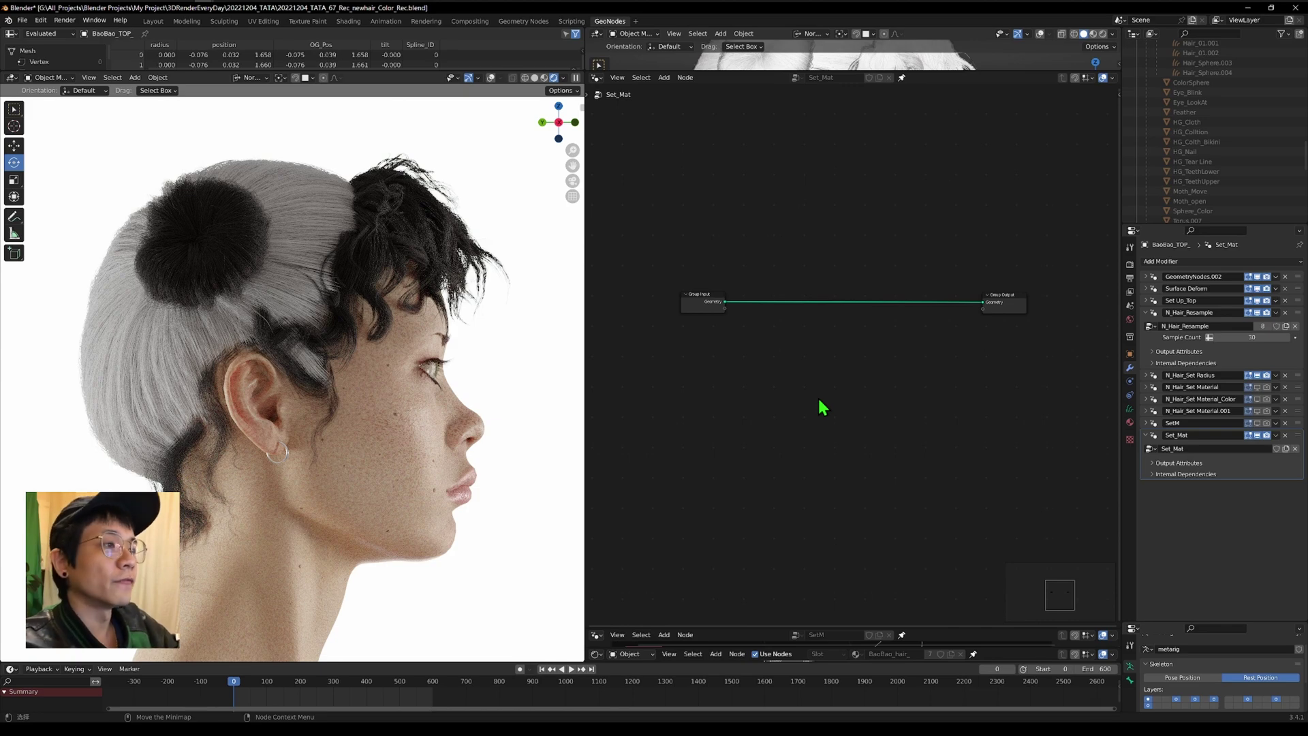
# Switch the viewport to solid shading and add a UV sphere to the character scene.
pyautogui.scroll(2, 819, 402)
pyautogui.press('z')
pyautogui.moveTo(423, 330); pyautogui.dragTo(305, 372, button='middle')
pyautogui.scroll(-6, 305, 372)
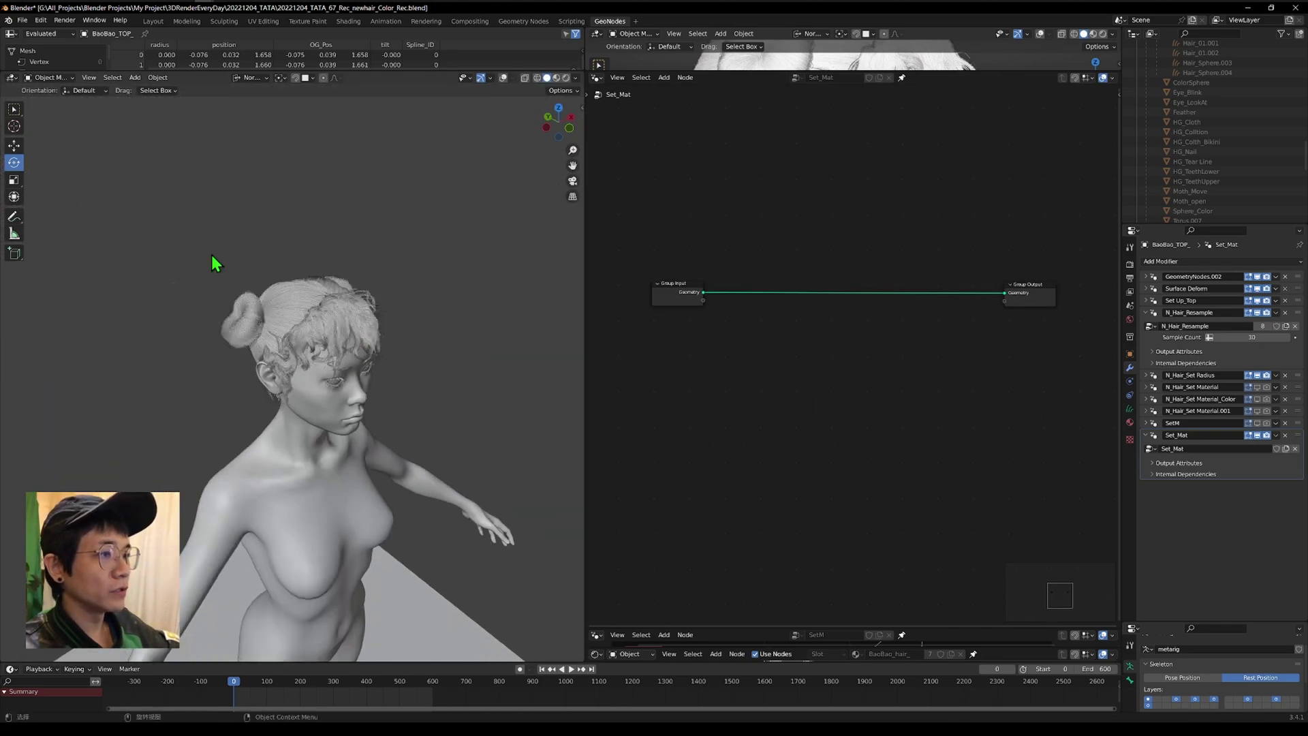
pyautogui.hotkey('shift', 'a')
pyautogui.moveTo(182, 224)
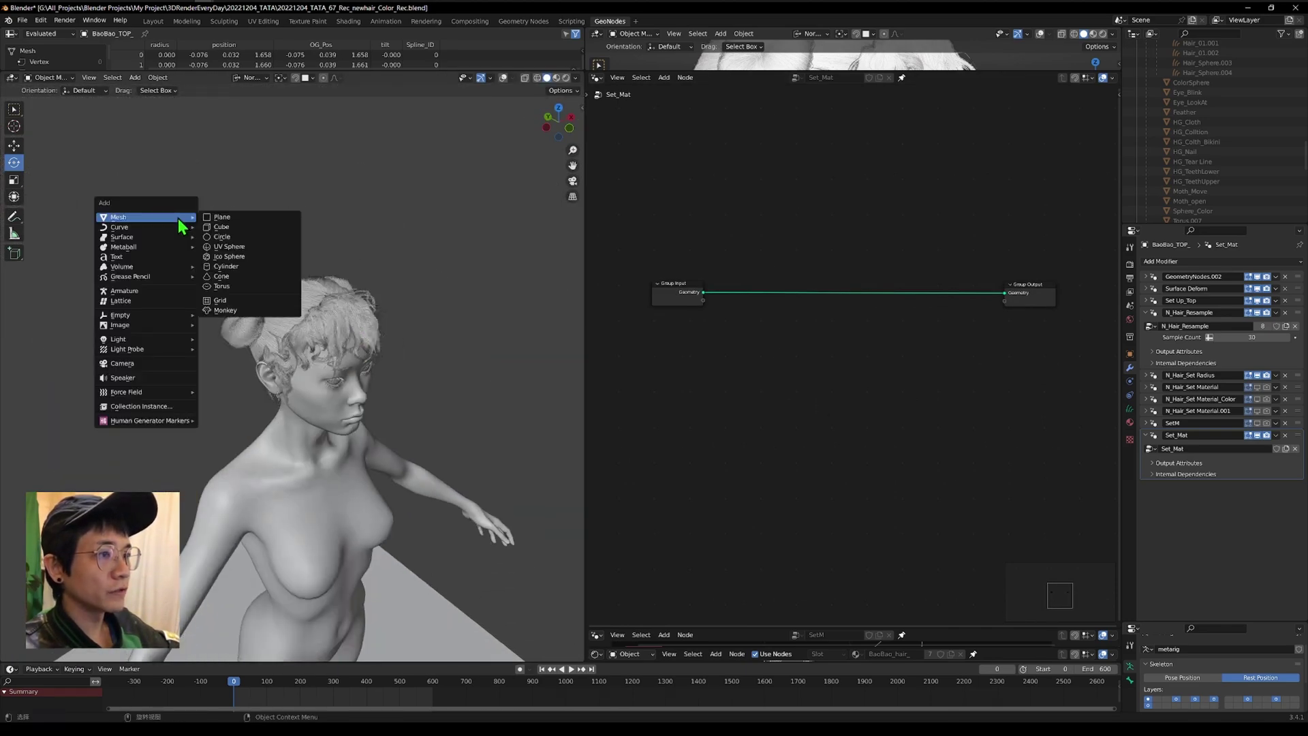
pyautogui.click(229, 246)
# Scale the new sphere down until it encloses the character's head, and activate the Move tool.
pyautogui.press('KP_Decimal')
pyautogui.press('s')
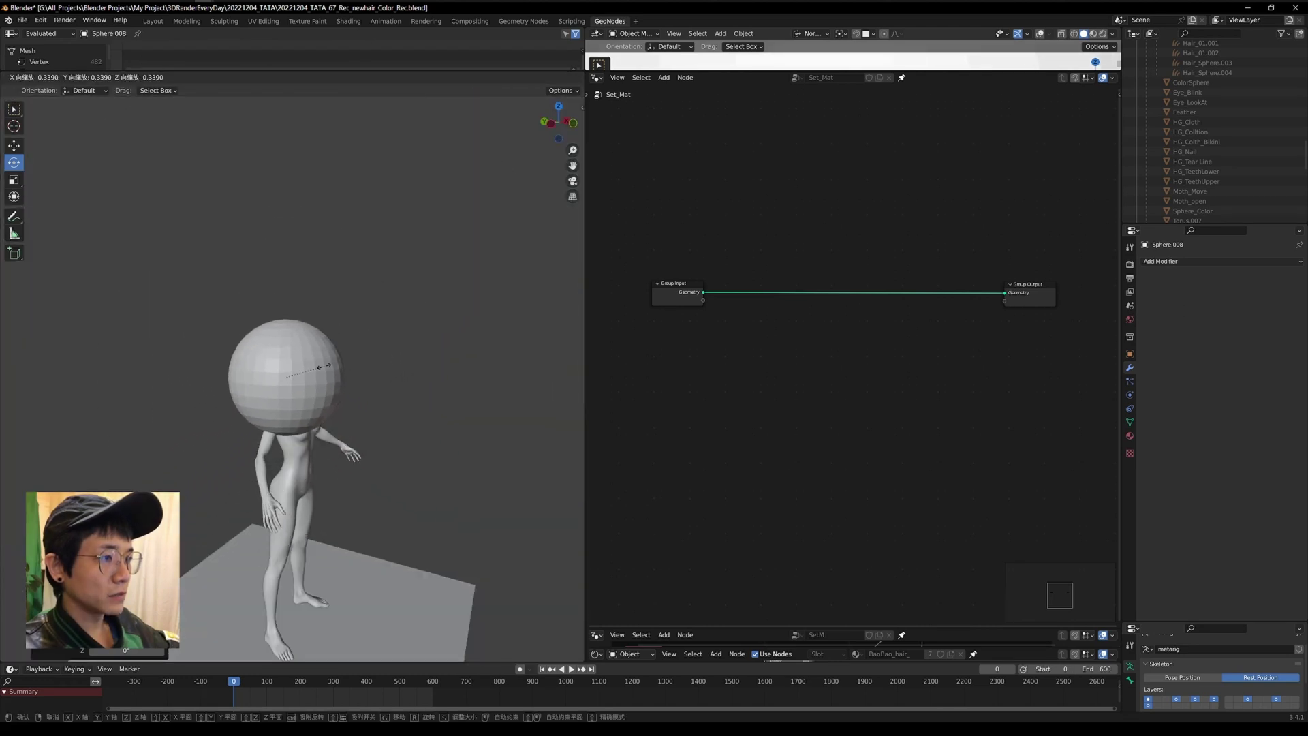
pyautogui.click(301, 372)
pyautogui.scroll(4, 302, 372)
pyautogui.moveTo(320, 354); pyautogui.dragTo(238, 381, button='middle')
pyautogui.click(14, 111)
pyautogui.click(13, 145)
pyautogui.press('KP_Decimal')
pyautogui.moveTo(329, 366); pyautogui.dragTo(225, 366, button='middle')
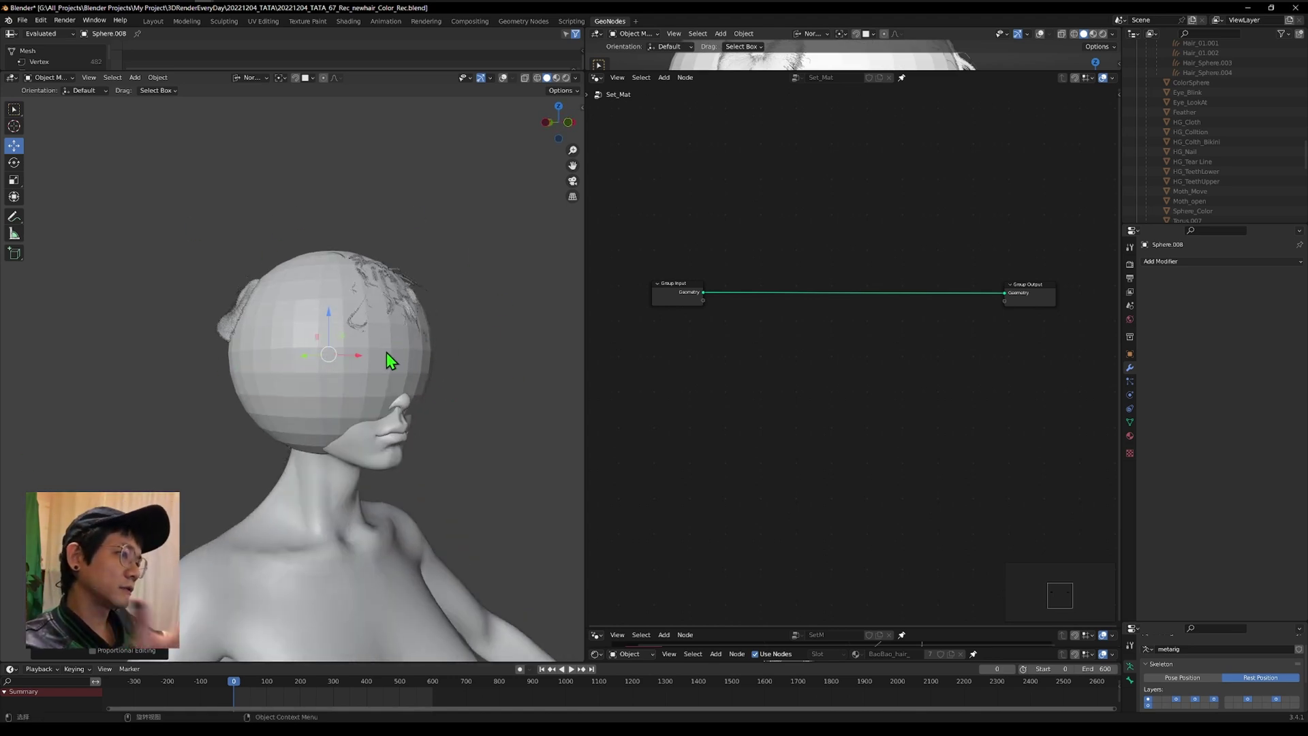
pyautogui.moveTo(386, 353); pyautogui.dragTo(468, 366, button='middle')
pyautogui.moveTo(307, 284); pyautogui.dragTo(337, 314, button='middle')
# Show the viewport overlays and rename the sphere to ColorShpereTest.
pyautogui.click(503, 77)
pyautogui.press('KP_Decimal')
pyautogui.doubleClick(1189, 126)
pyautogui.click(1206, 126)
pyautogui.moveTo(1206, 126); pyautogui.dragTo(1036, 123)
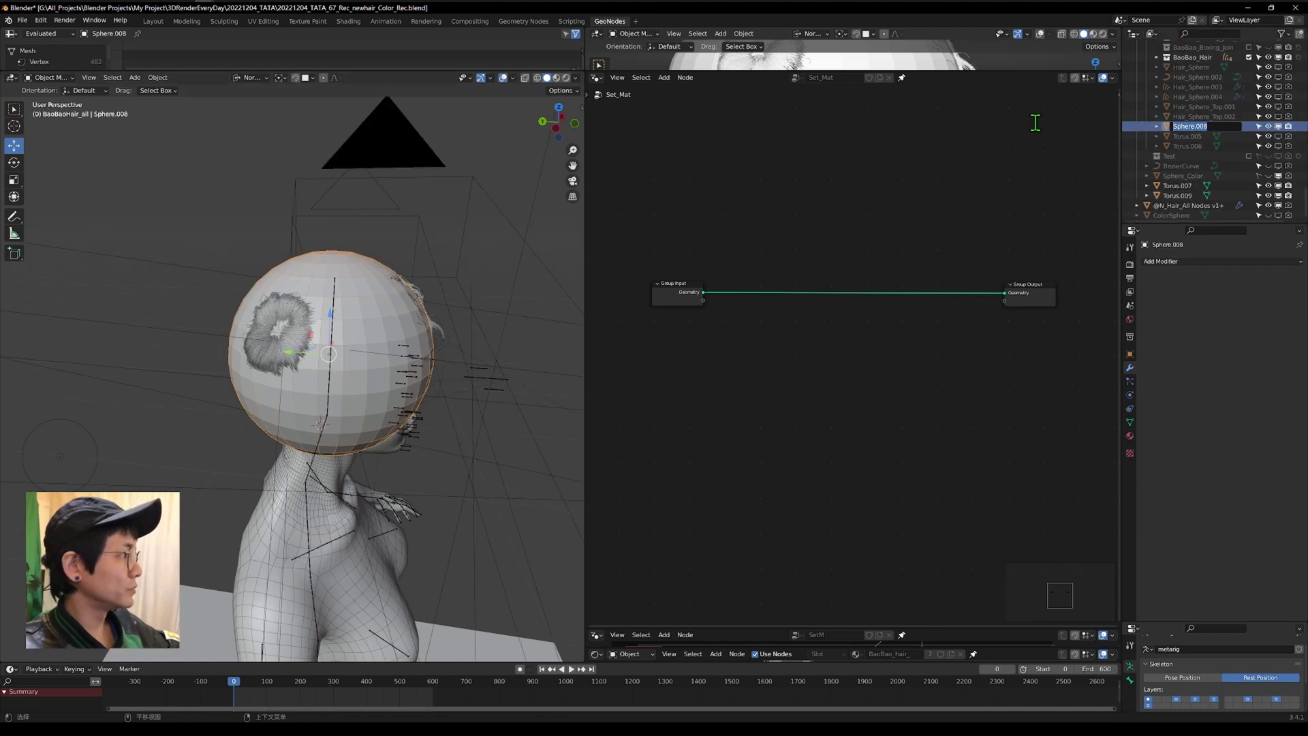
pyautogui.write('Cort')
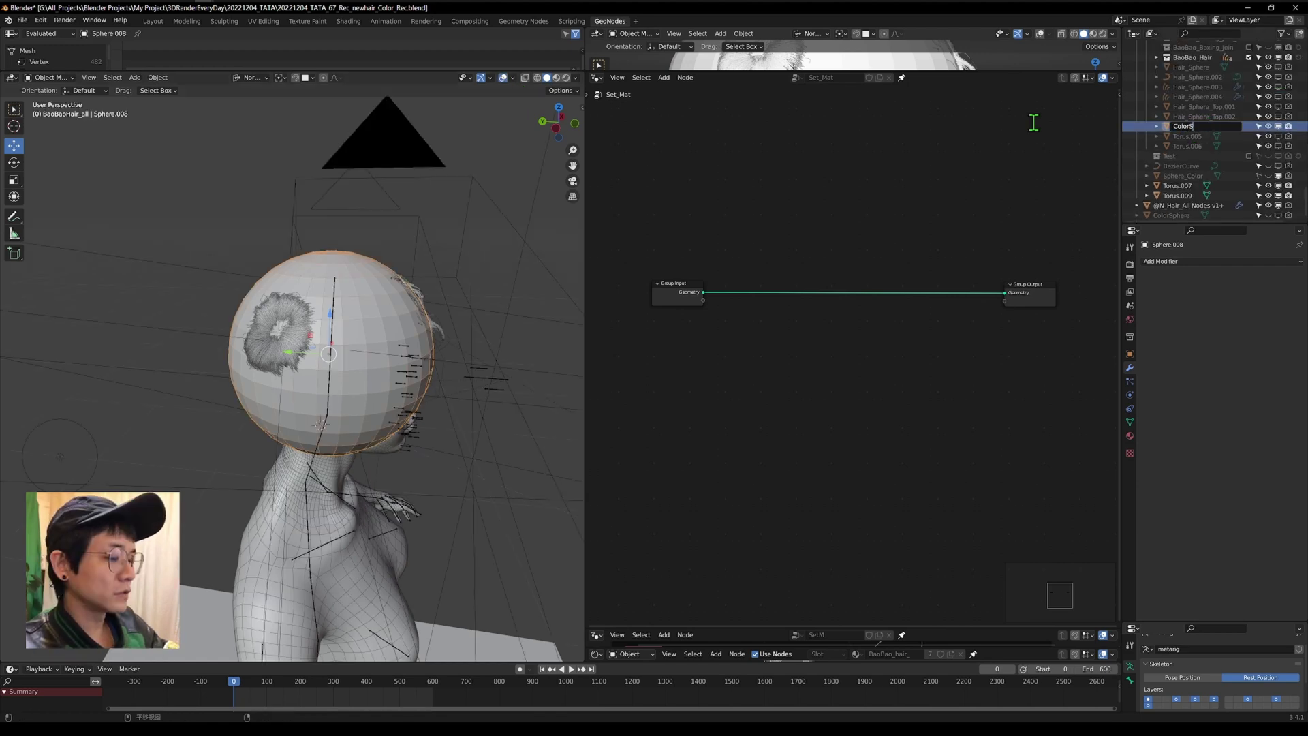
pyautogui.write('rShpereTest')
pyautogui.press('Return')
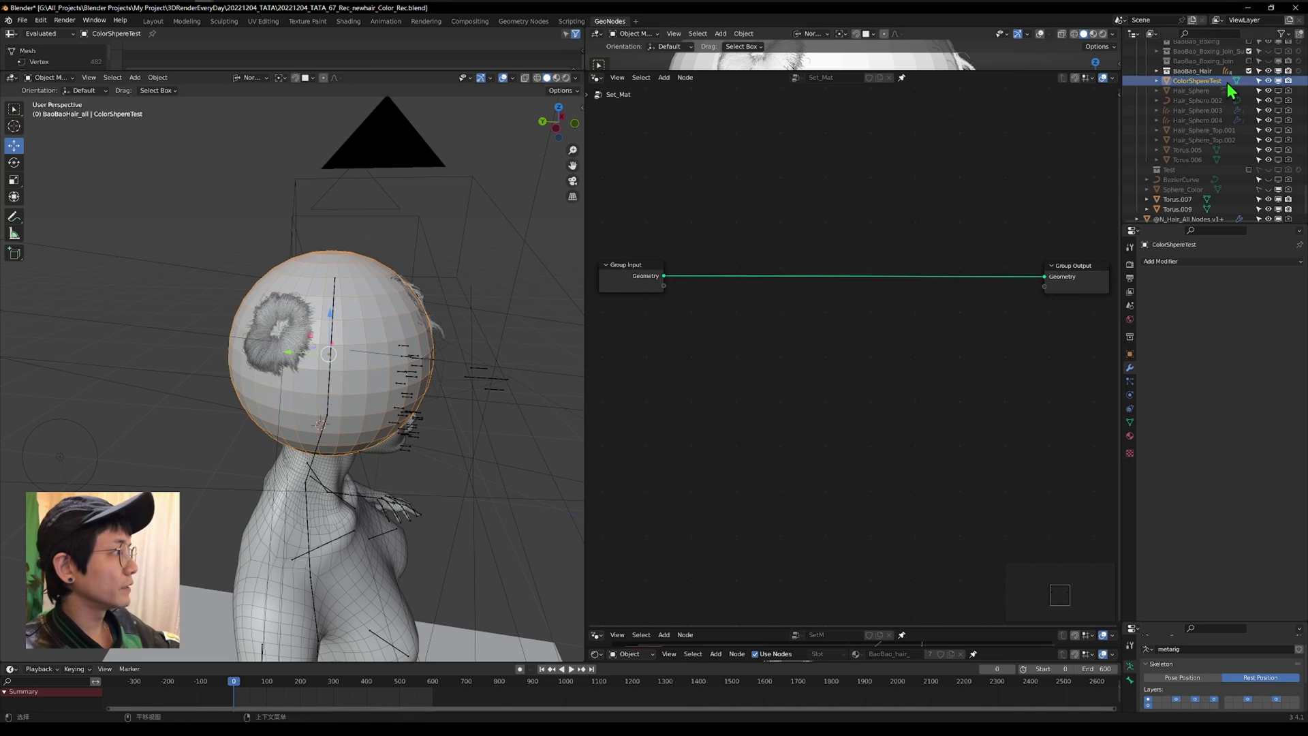
# Bring ColorShpereTest into the Set_Mat node tree as an Object Info node and set it to Relative.
pyautogui.moveTo(1223, 82); pyautogui.dragTo(736, 436)
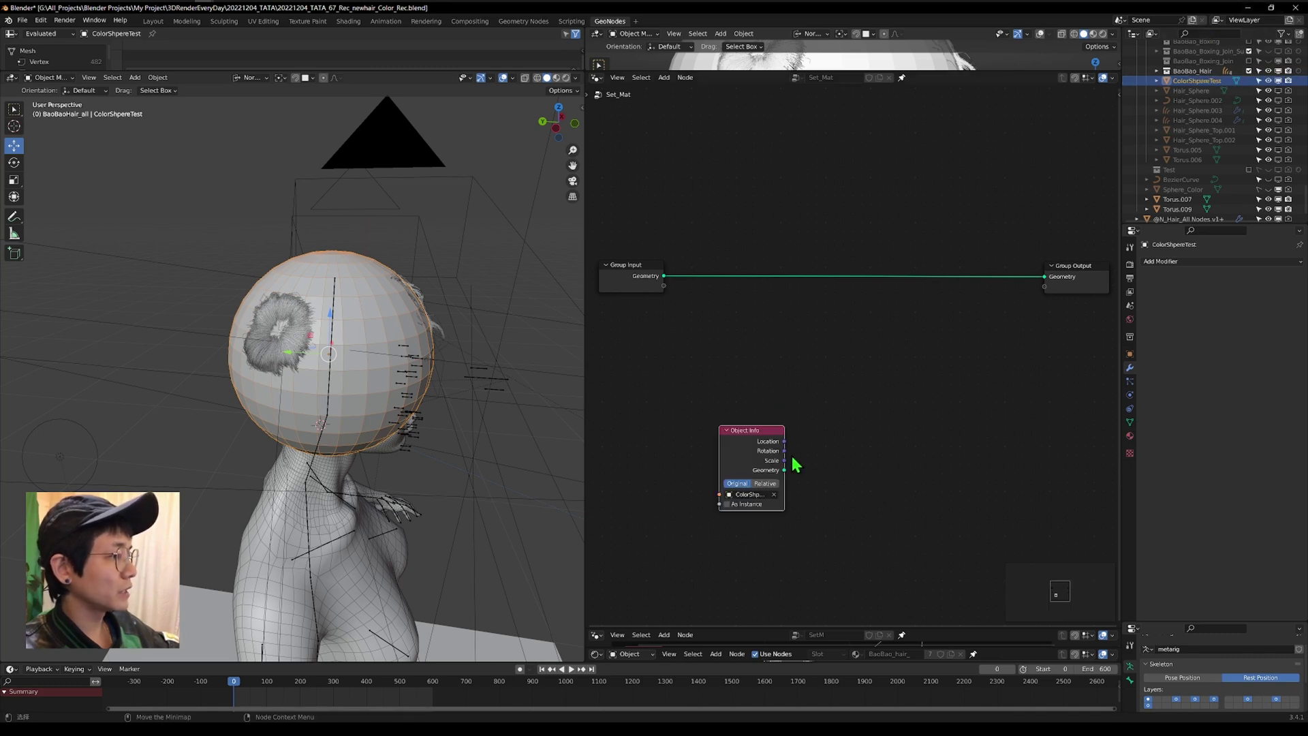
pyautogui.press('Home')
pyautogui.click(760, 443)
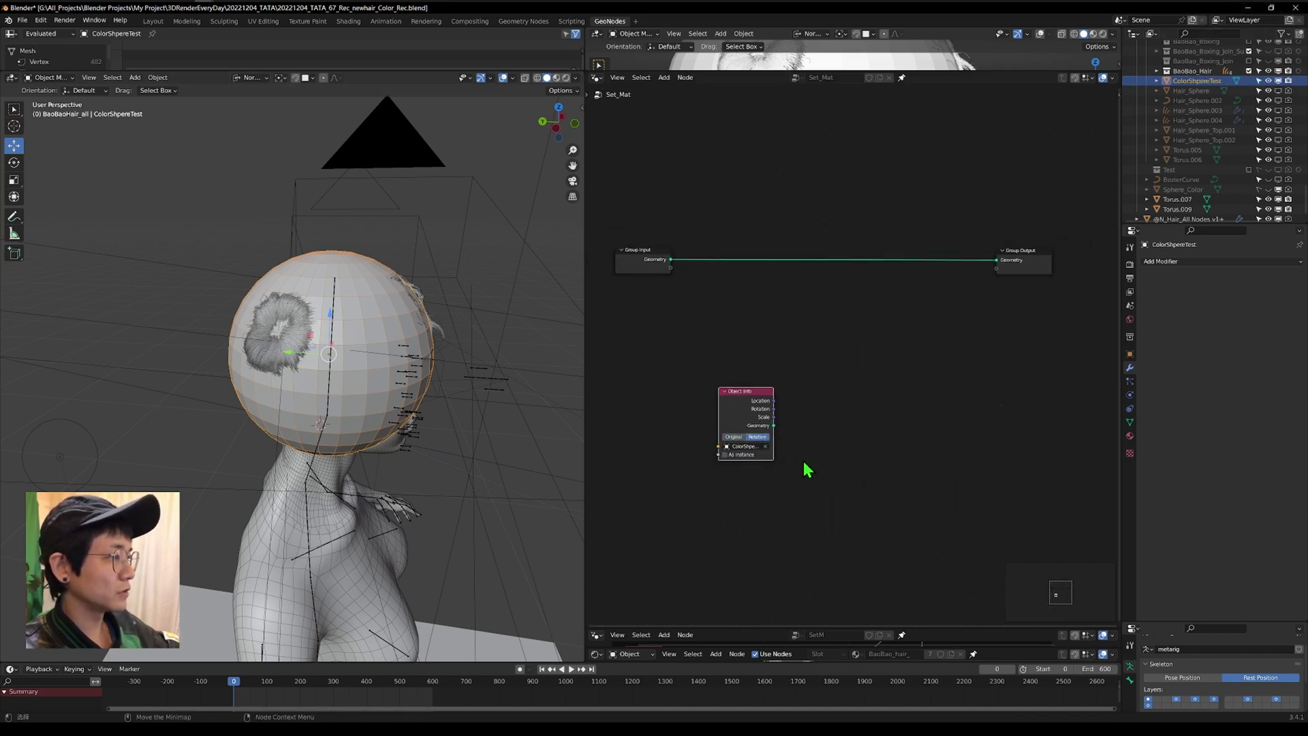
pyautogui.moveTo(742, 413); pyautogui.dragTo(765, 391)
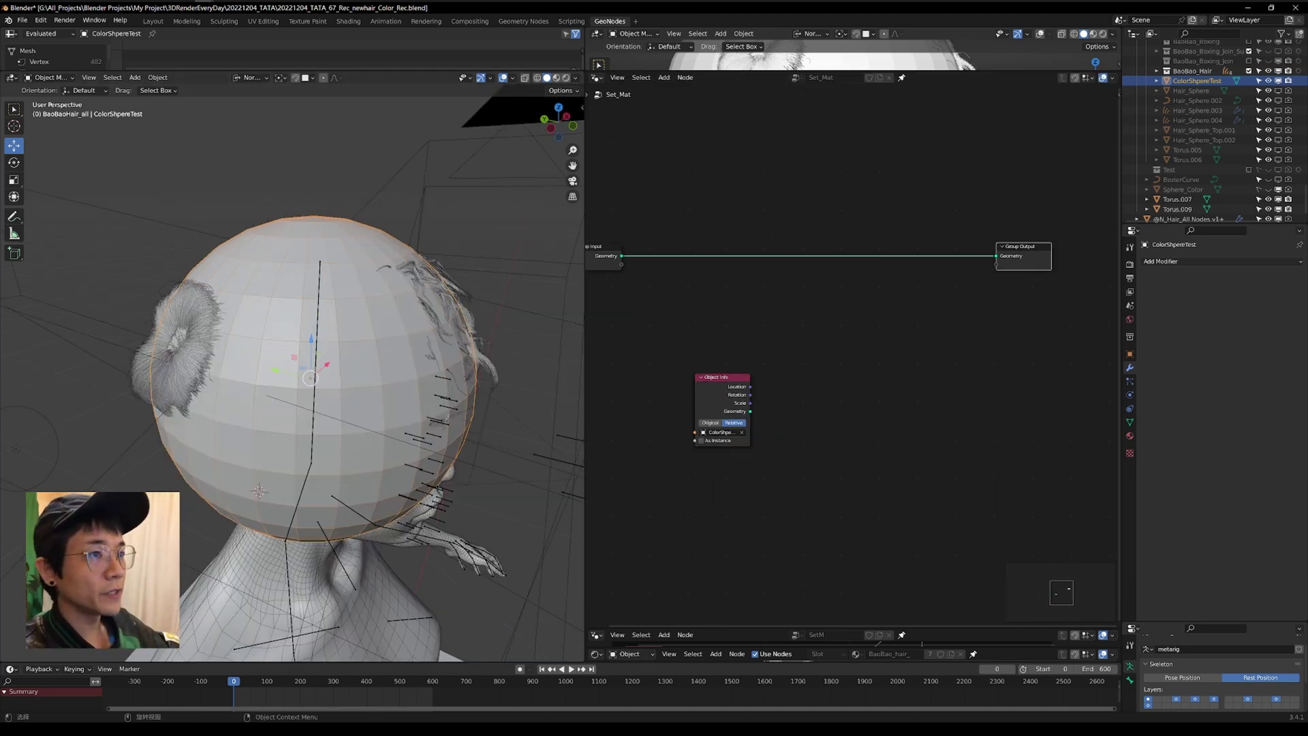
# Add a Subdivision Surface modifier with 2 viewport levels to ColorShpereTest and apply it.
pyautogui.click(51, 77)
pyautogui.click(1172, 261)
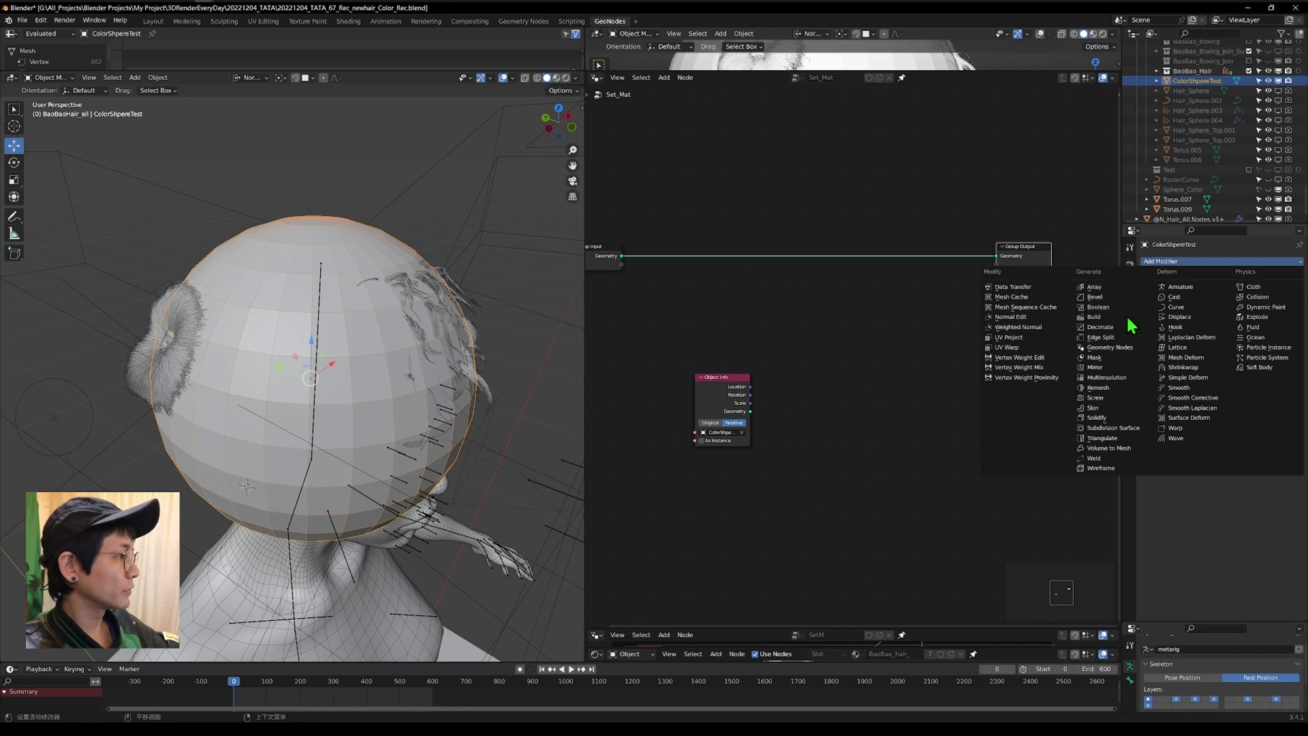
pyautogui.click(1043, 402)
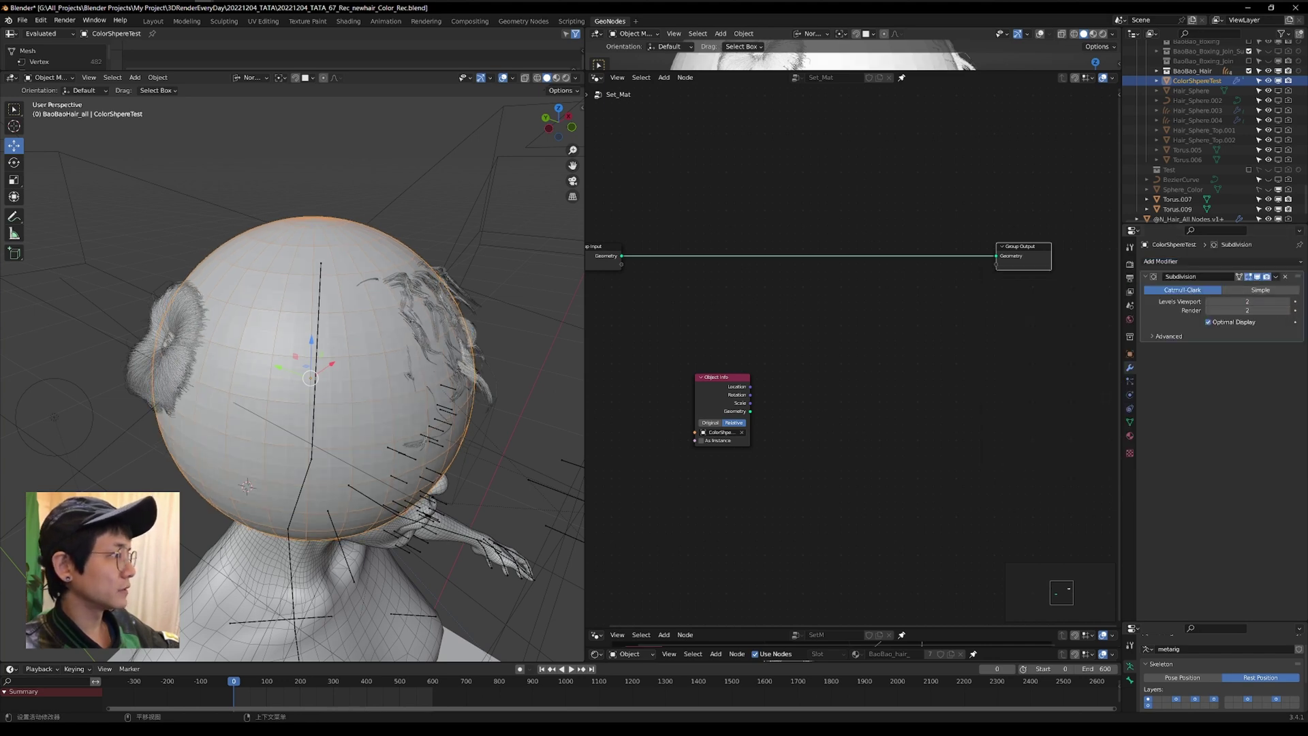
pyautogui.click(1276, 277)
pyautogui.click(1265, 289)
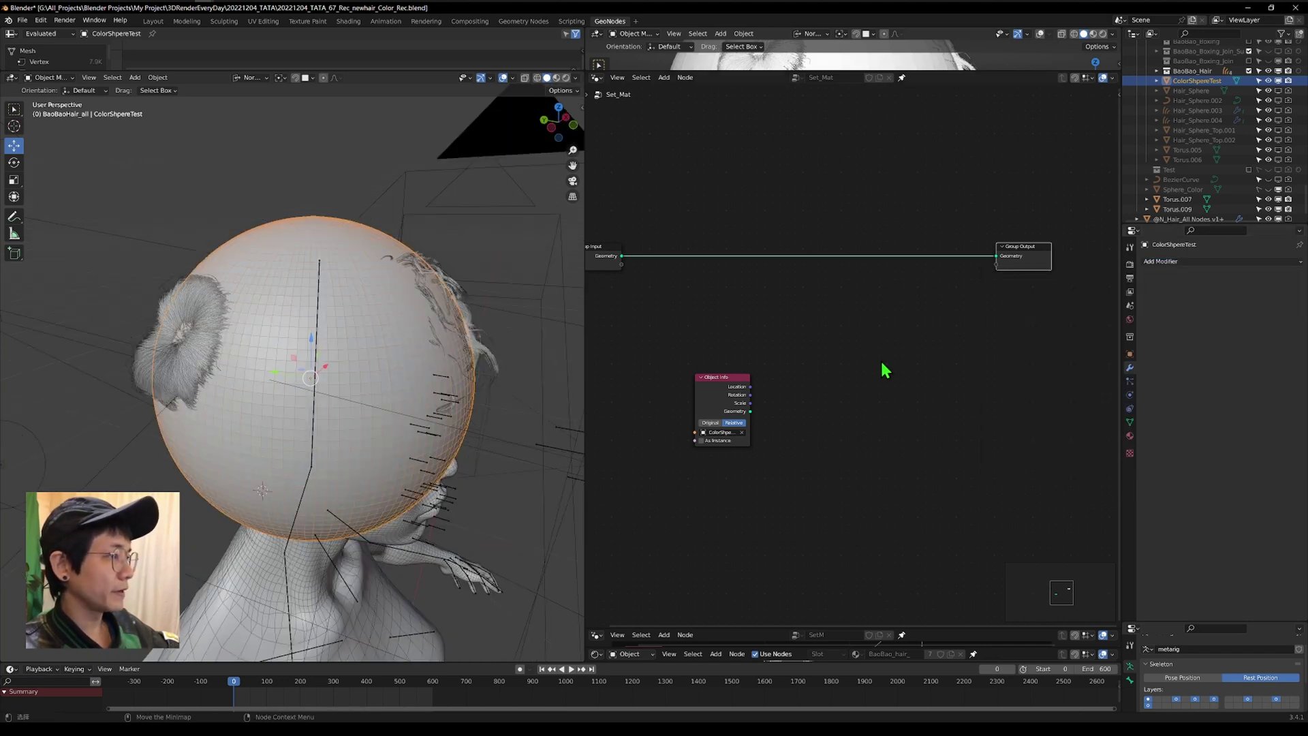
# Add a color attribute named Color to the sphere with the Vertex domain, Color data type and black as fill.
pyautogui.moveTo(884, 367); pyautogui.dragTo(1040, 338, button='middle')
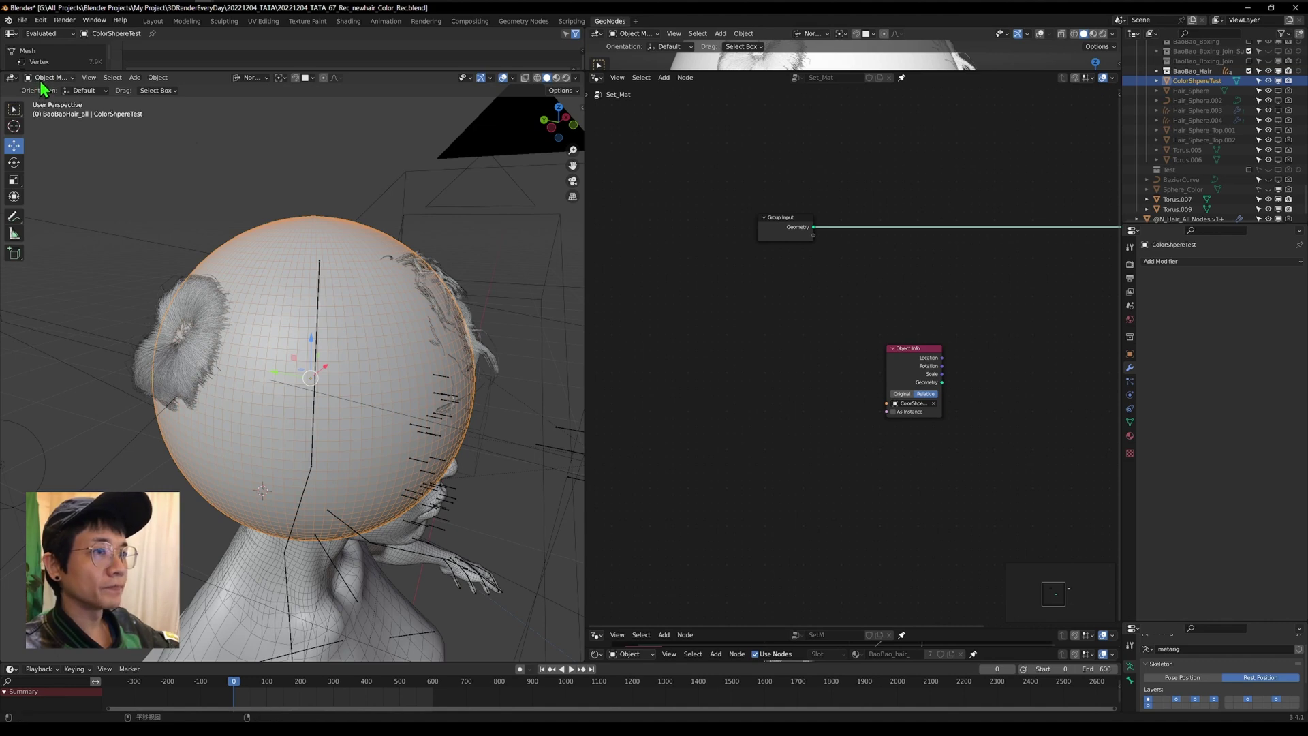
pyautogui.click(1130, 422)
pyautogui.click(1296, 405)
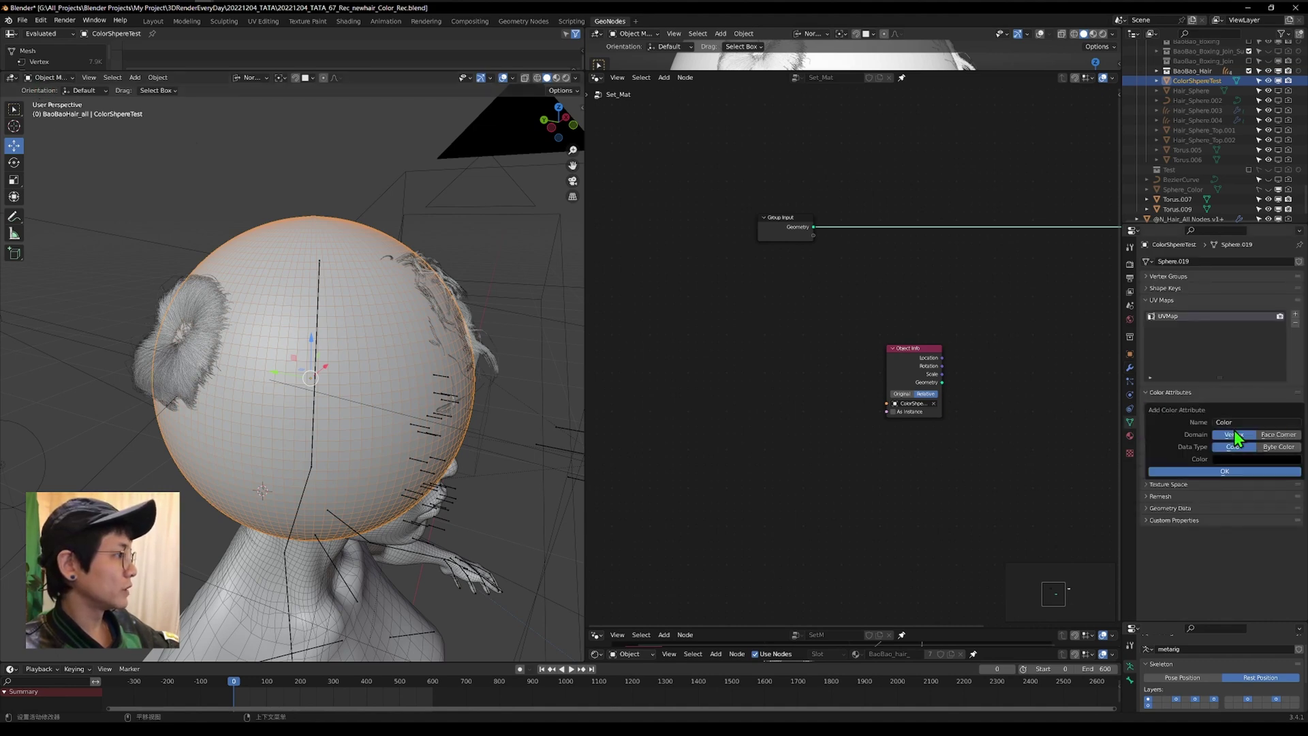
pyautogui.click(1238, 472)
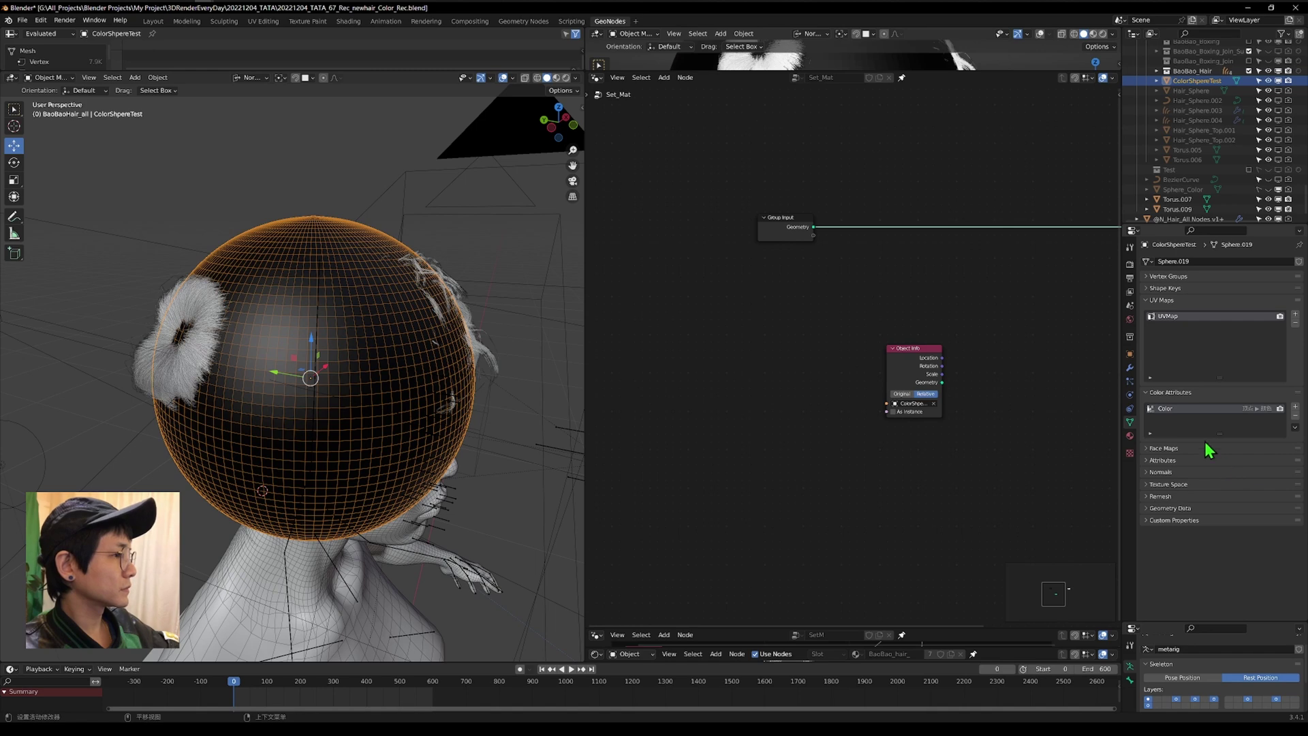
# Paint a pink smiley face on the side of the sphere in Vertex Paint mode.
pyautogui.click(49, 77)
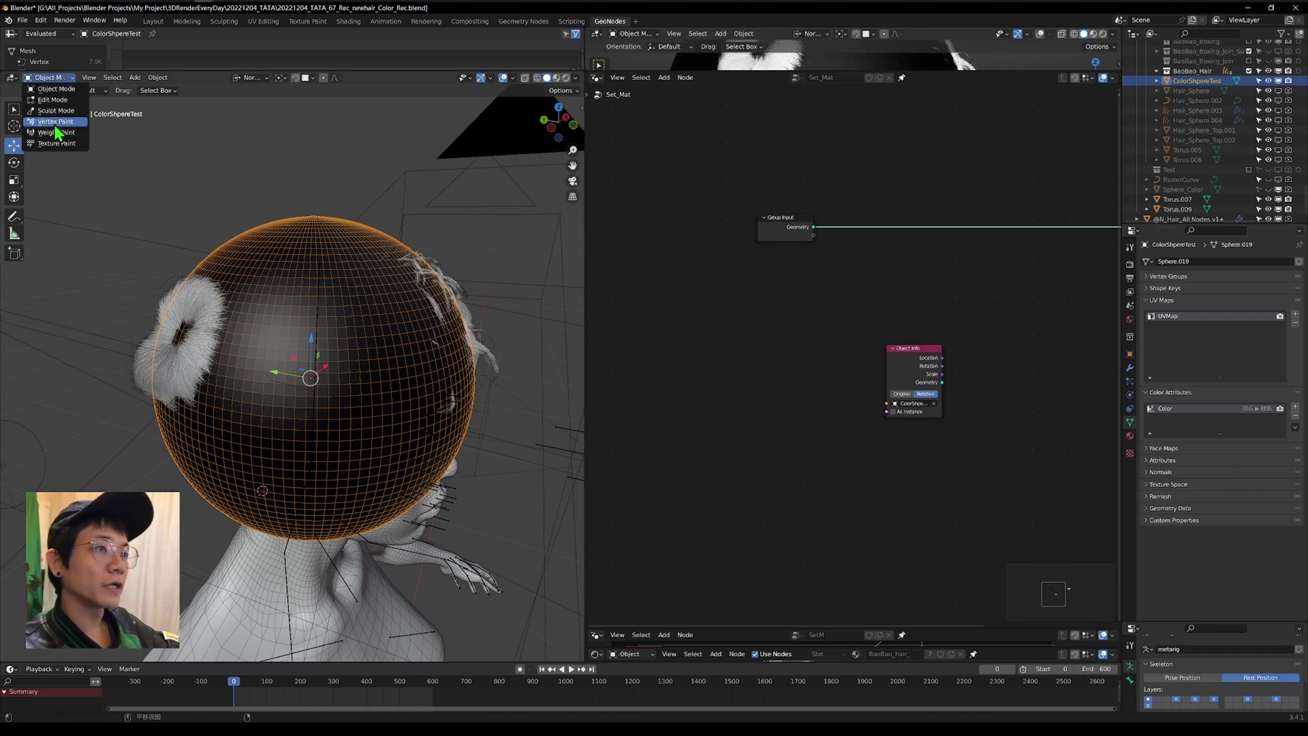
pyautogui.click(56, 123)
pyautogui.moveTo(306, 249)
pyautogui.mouseDown(button='middle')
pyautogui.moveTo(263, 300)
pyautogui.moveTo(292, 270)
pyautogui.mouseUp(button='middle')
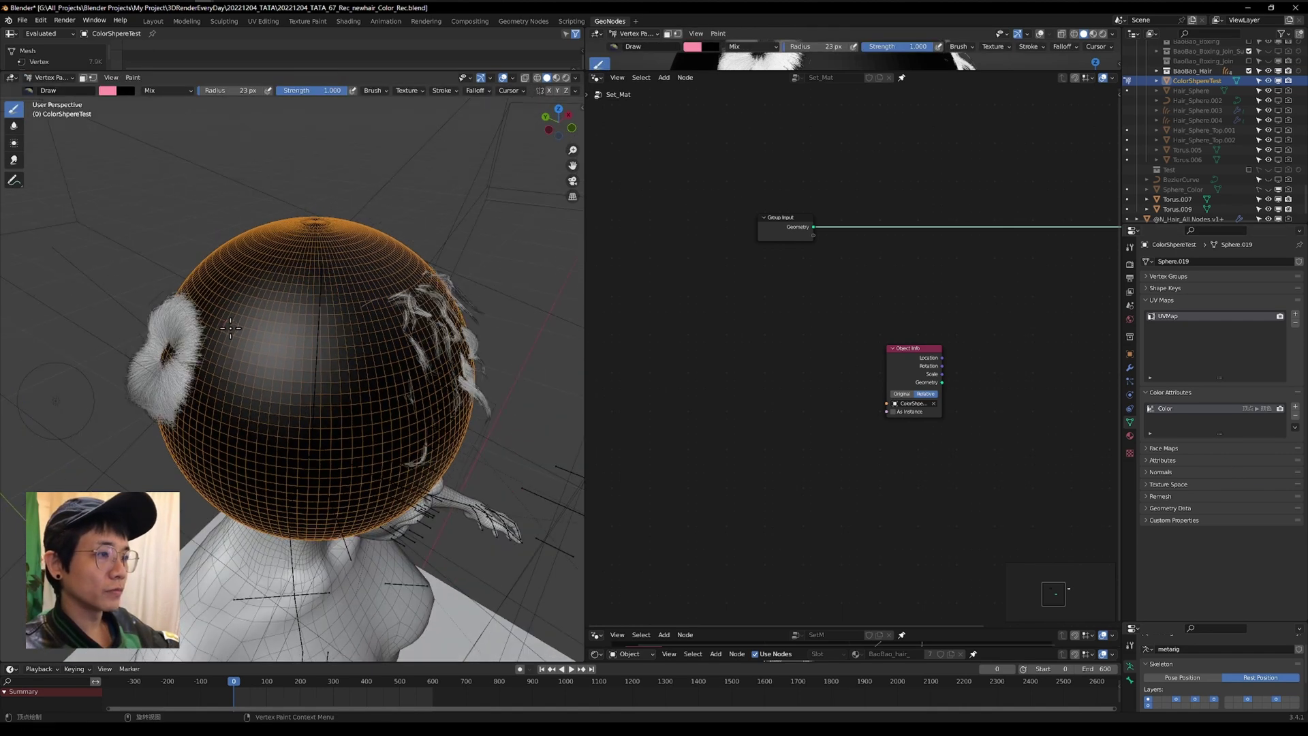
pyautogui.moveTo(218, 343); pyautogui.dragTo(320, 317)
pyautogui.moveTo(235, 280)
pyautogui.mouseDown()
pyautogui.moveTo(239, 298)
pyautogui.moveTo(301, 292)
pyautogui.moveTo(290, 298)
pyautogui.mouseUp()
pyautogui.moveTo(291, 298); pyautogui.dragTo(295, 285, button='middle')
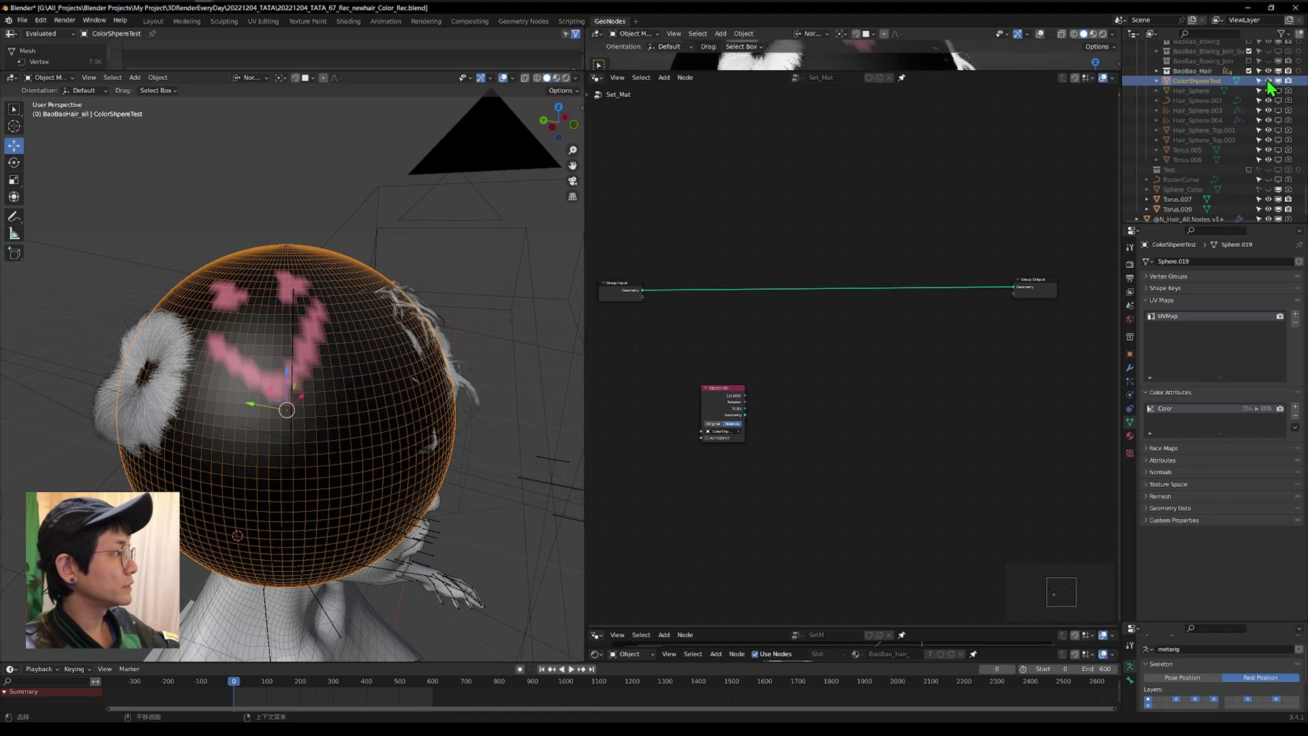
# Hide ColorShpereTest in the viewport and insert a Set Material node between Group Input and Group Output.
pyautogui.click(1268, 81)
pyautogui.hotkey('shift', 'a')
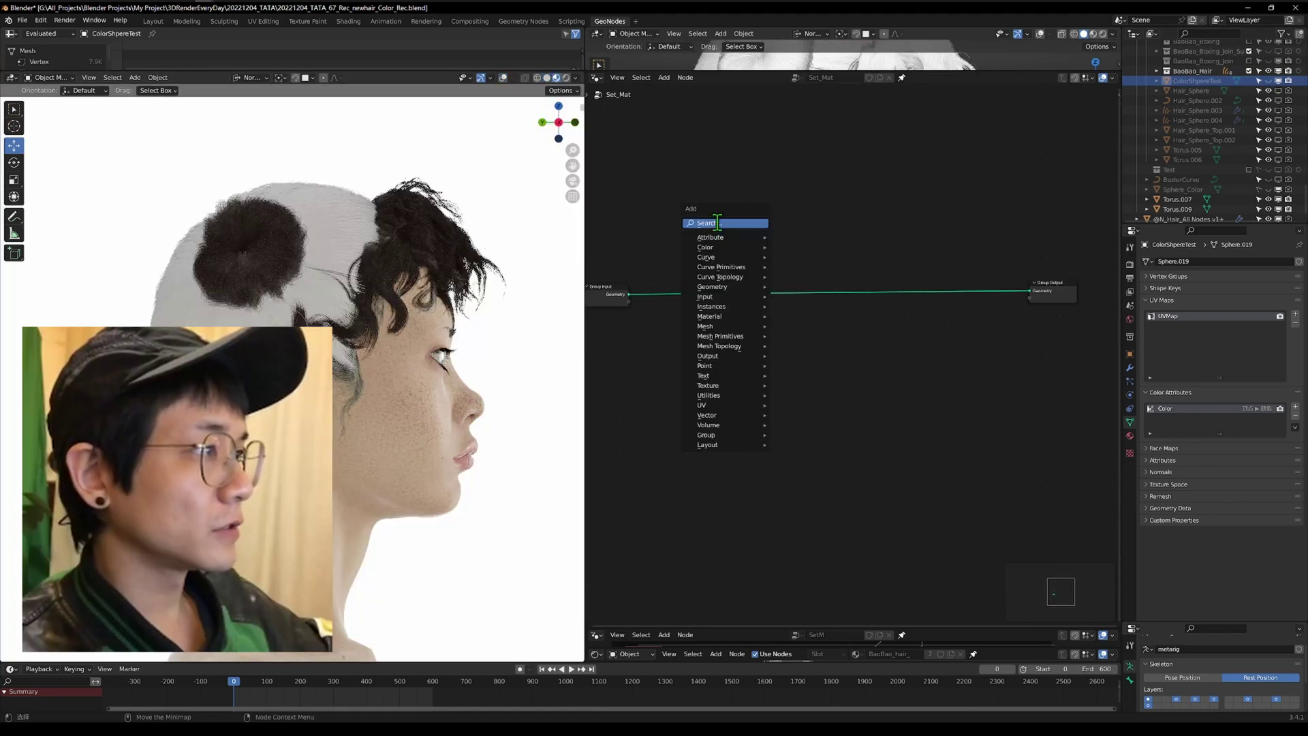
pyautogui.click(717, 222)
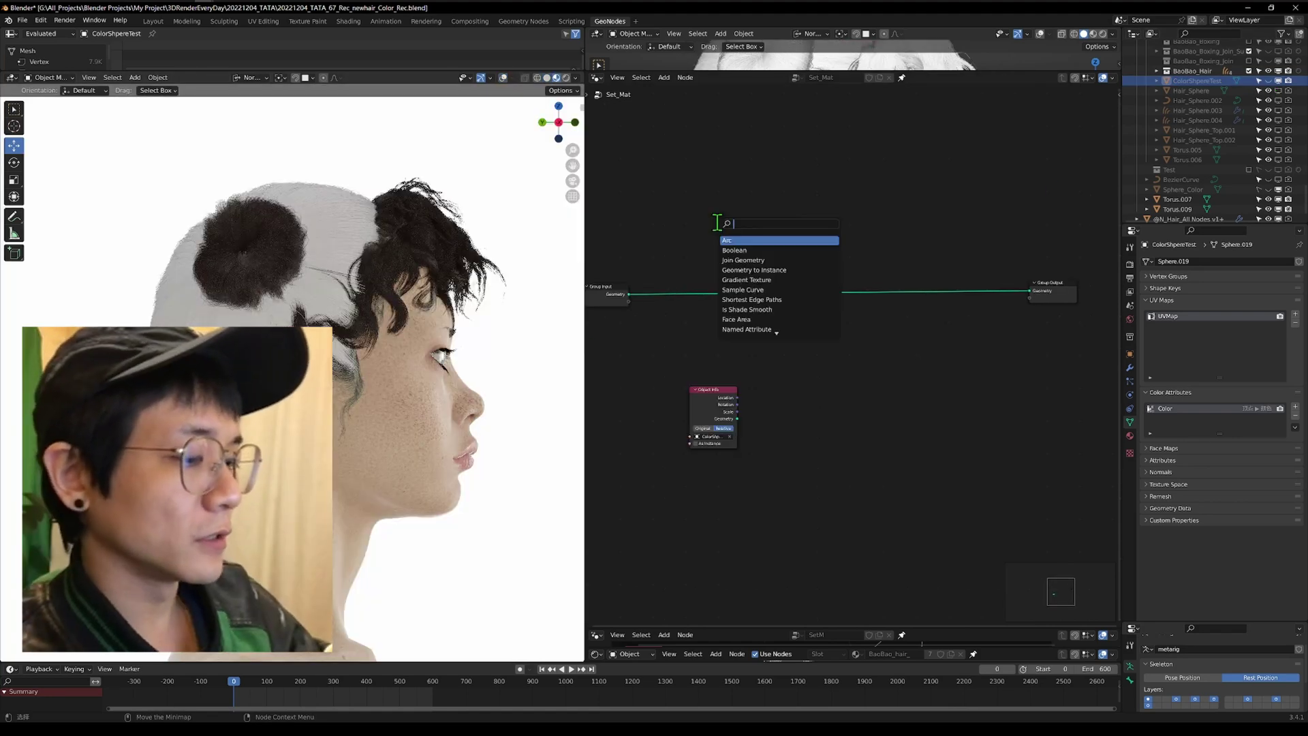
pyautogui.write('s')
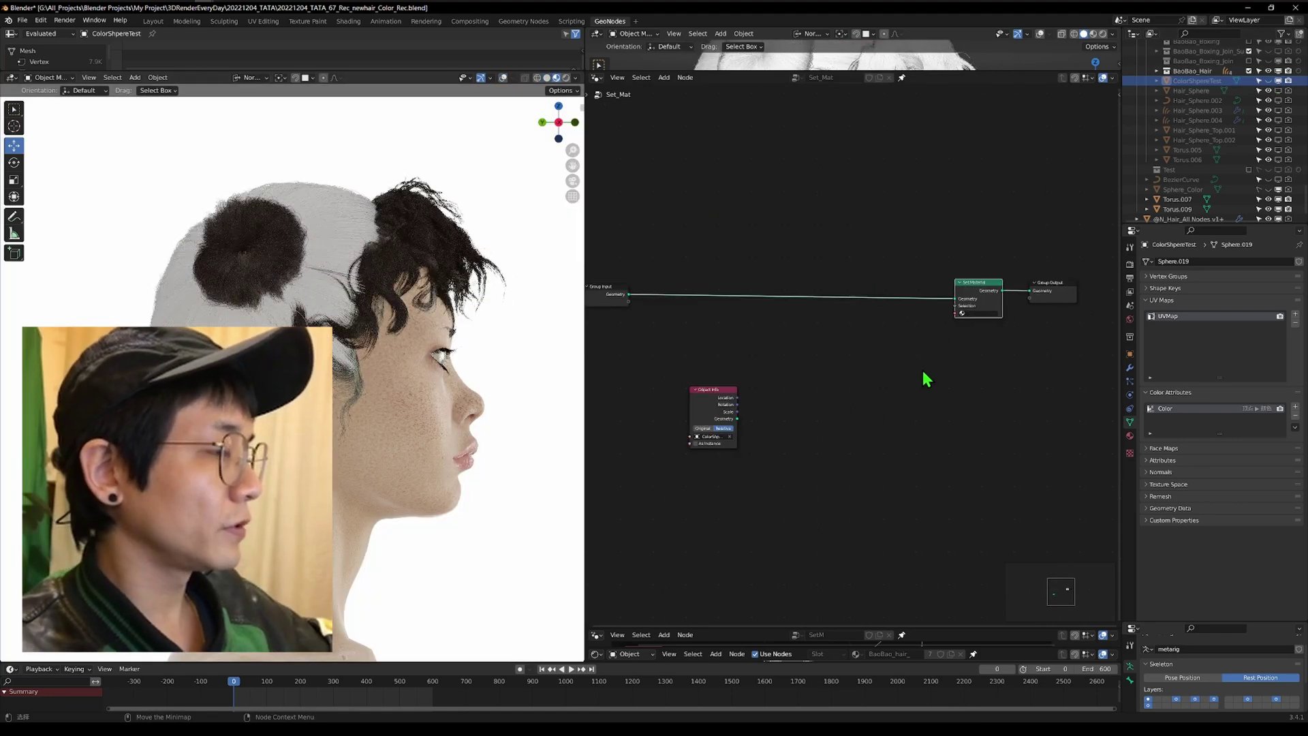
pyautogui.scroll(-2, 924, 372)
pyautogui.moveTo(924, 371); pyautogui.dragTo(845, 366, button='middle')
# Add a Sample Nearest Surface node and connect the Object Info geometry to its Mesh input.
pyautogui.press('Down')
pyautogui.press('Down')
pyautogui.press('Down')
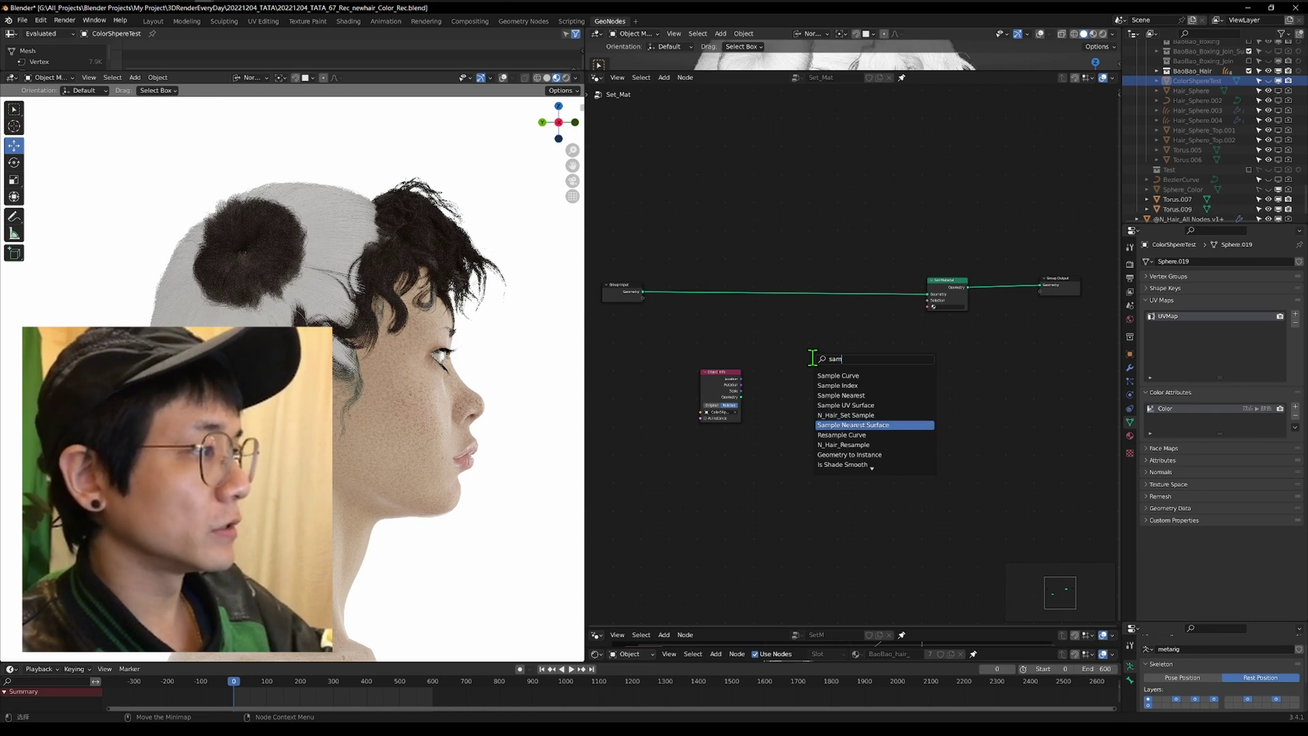
pyautogui.press('Return')
pyautogui.click(815, 358)
pyautogui.scroll(2, 814, 358)
pyautogui.moveTo(688, 416); pyautogui.dragTo(795, 402)
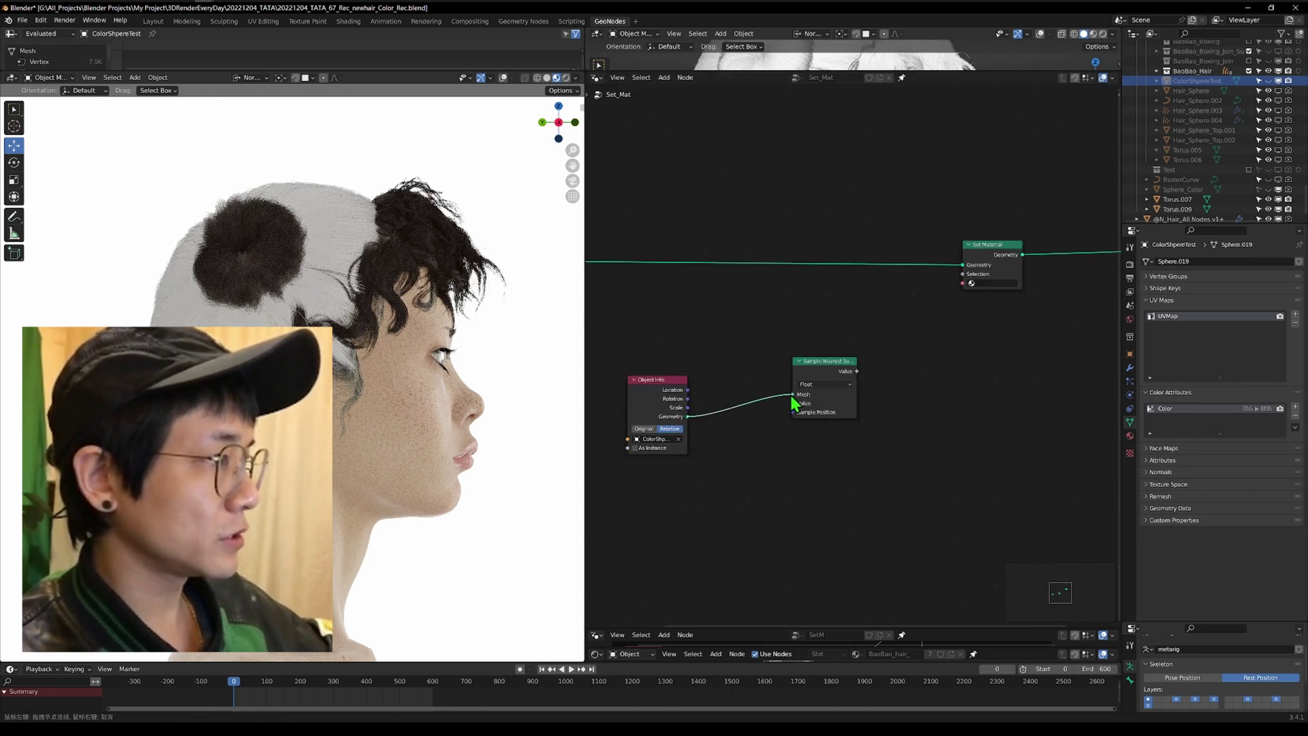
# Add a Store Named Attribute node and insert it on the geometry link between Group Input and Set Material.
pyautogui.scroll(-1, 852, 292)
pyautogui.hotkey('shift', 'a')
pyautogui.write('s')
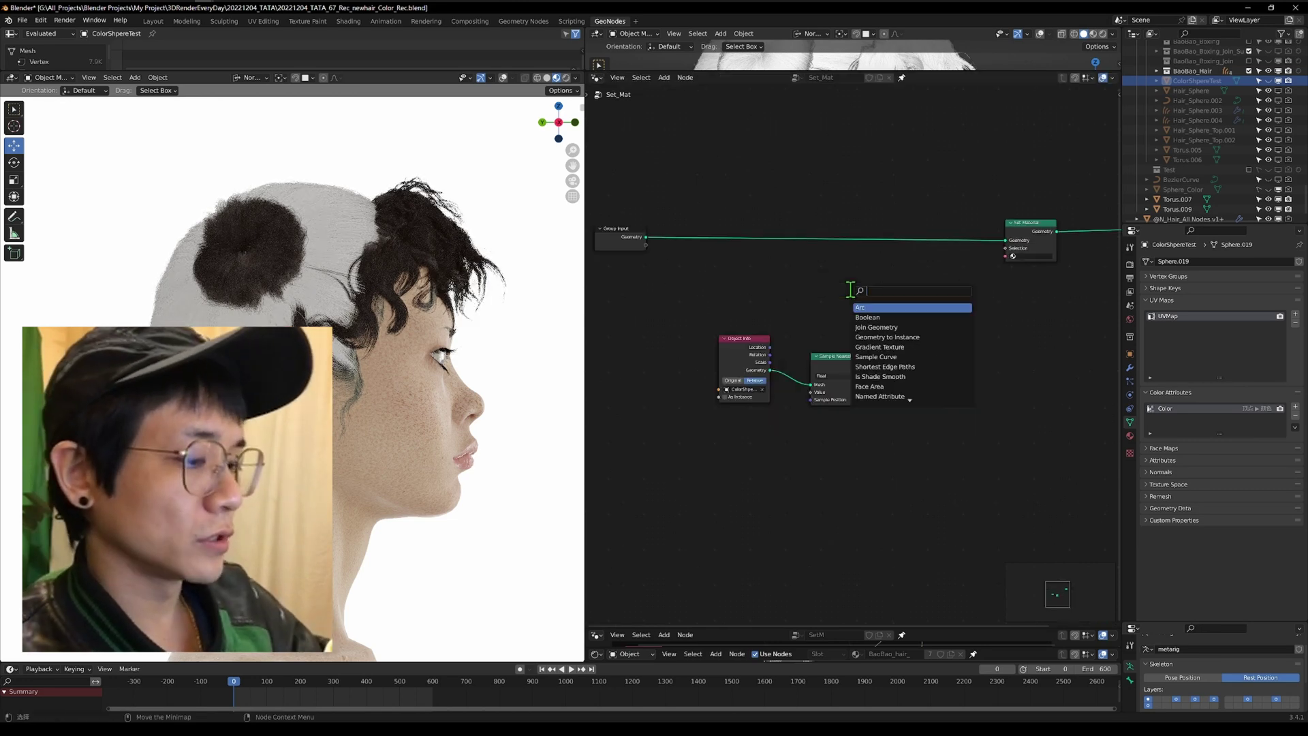
pyautogui.write('tore')
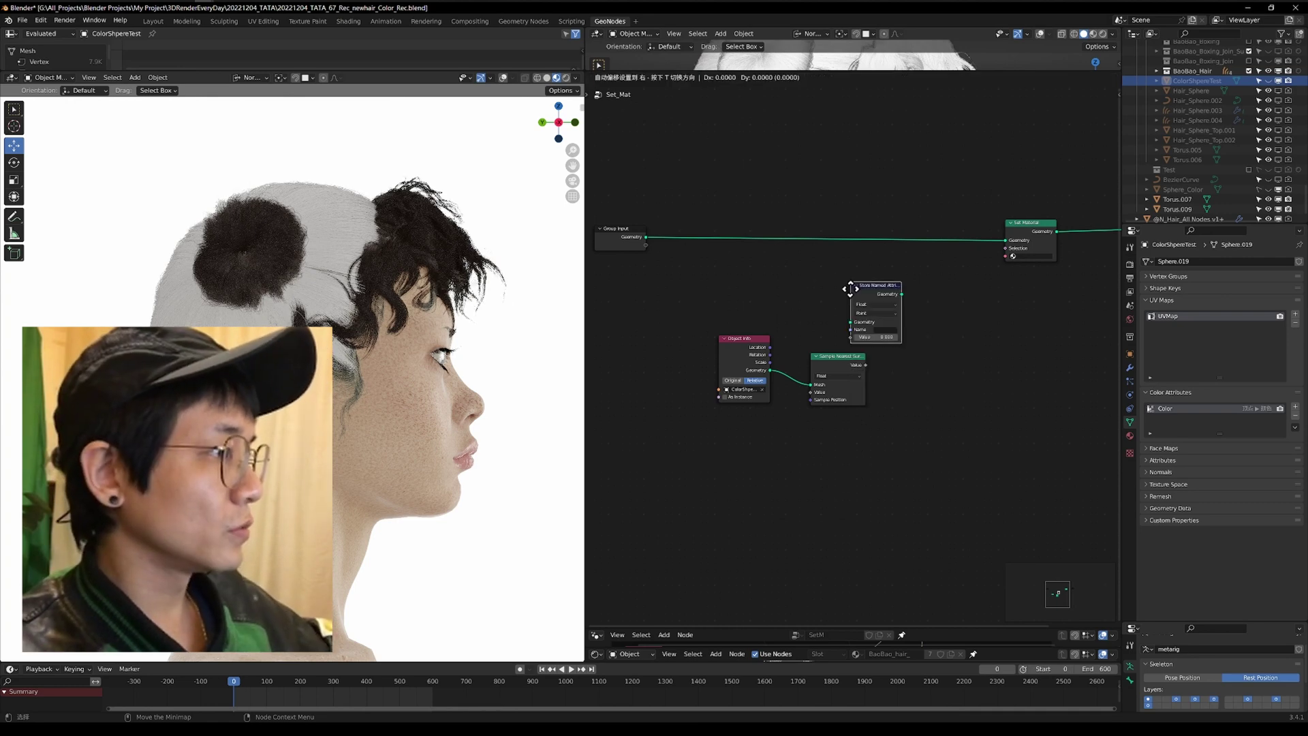
pyautogui.press('Return')
pyautogui.click(967, 348)
pyautogui.scroll(1, 969, 360)
pyautogui.moveTo(968, 359); pyautogui.dragTo(855, 378, button='middle')
pyautogui.moveTo(849, 346); pyautogui.dragTo(866, 273)
# Set Store Named Attribute and Sample Nearest Surface to the Color data type and connect the sampled Value to the stored Value.
pyautogui.scroll(-1, 887, 361)
pyautogui.click(885, 339)
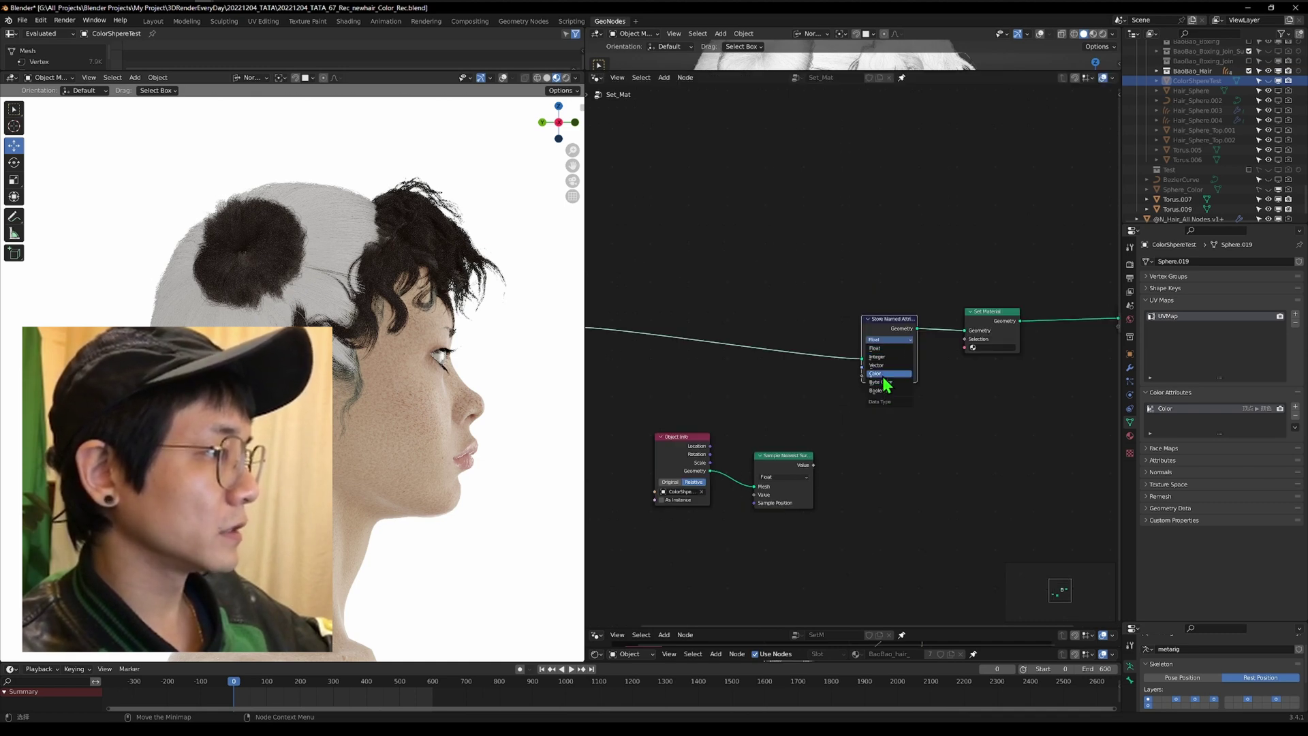
pyautogui.click(885, 376)
pyautogui.scroll(4, 917, 417)
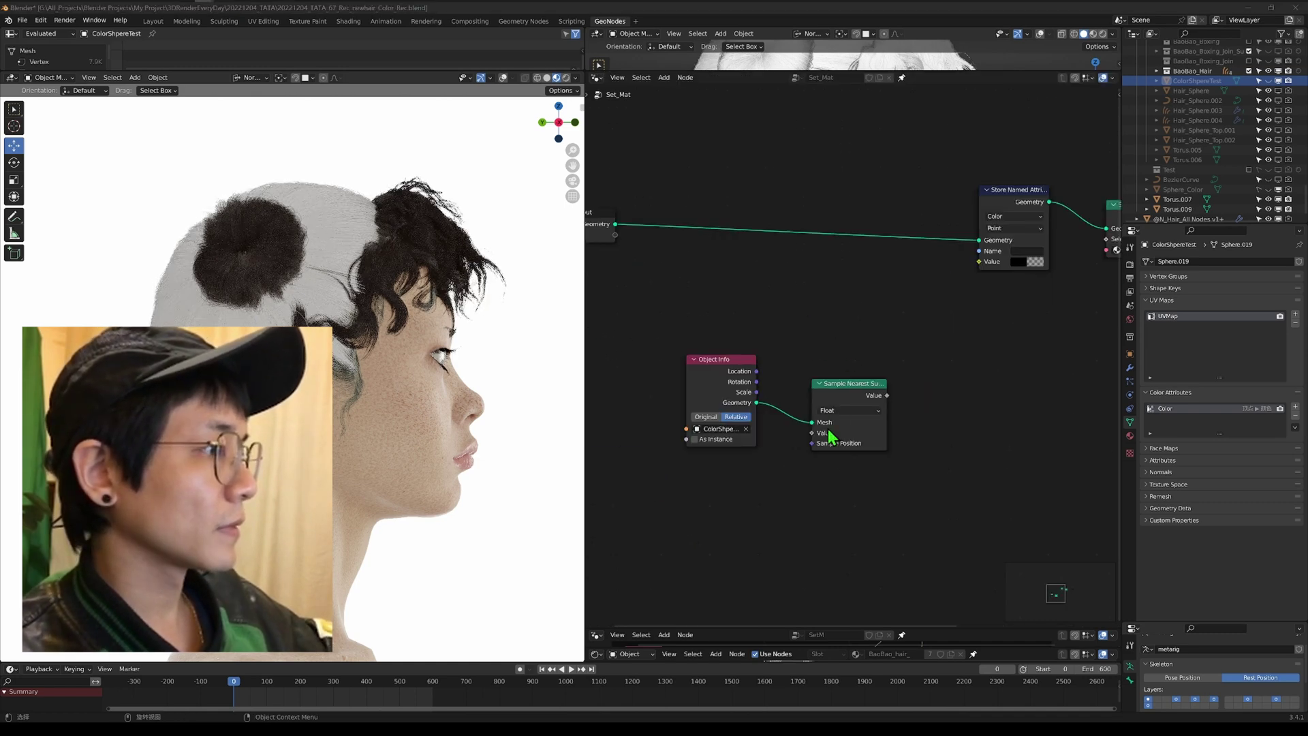
pyautogui.click(844, 411)
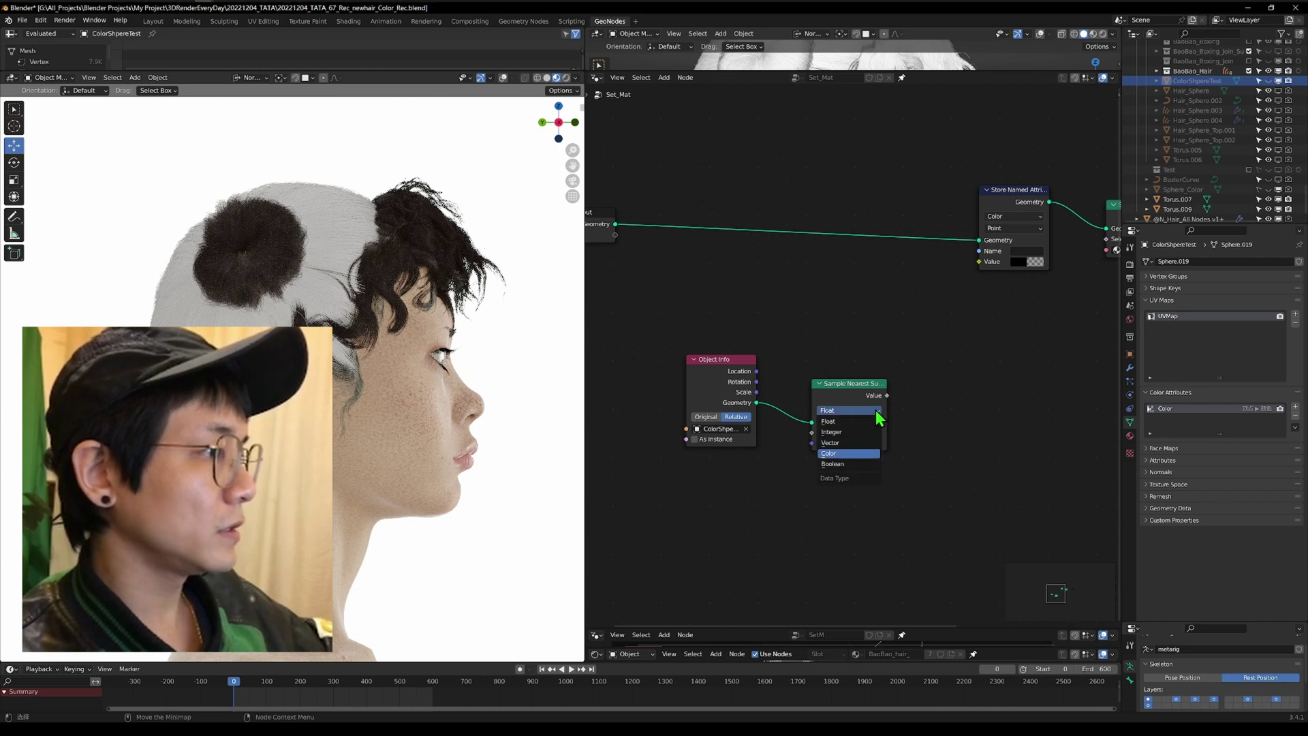
pyautogui.press('Return')
pyautogui.moveTo(886, 395); pyautogui.dragTo(986, 271)
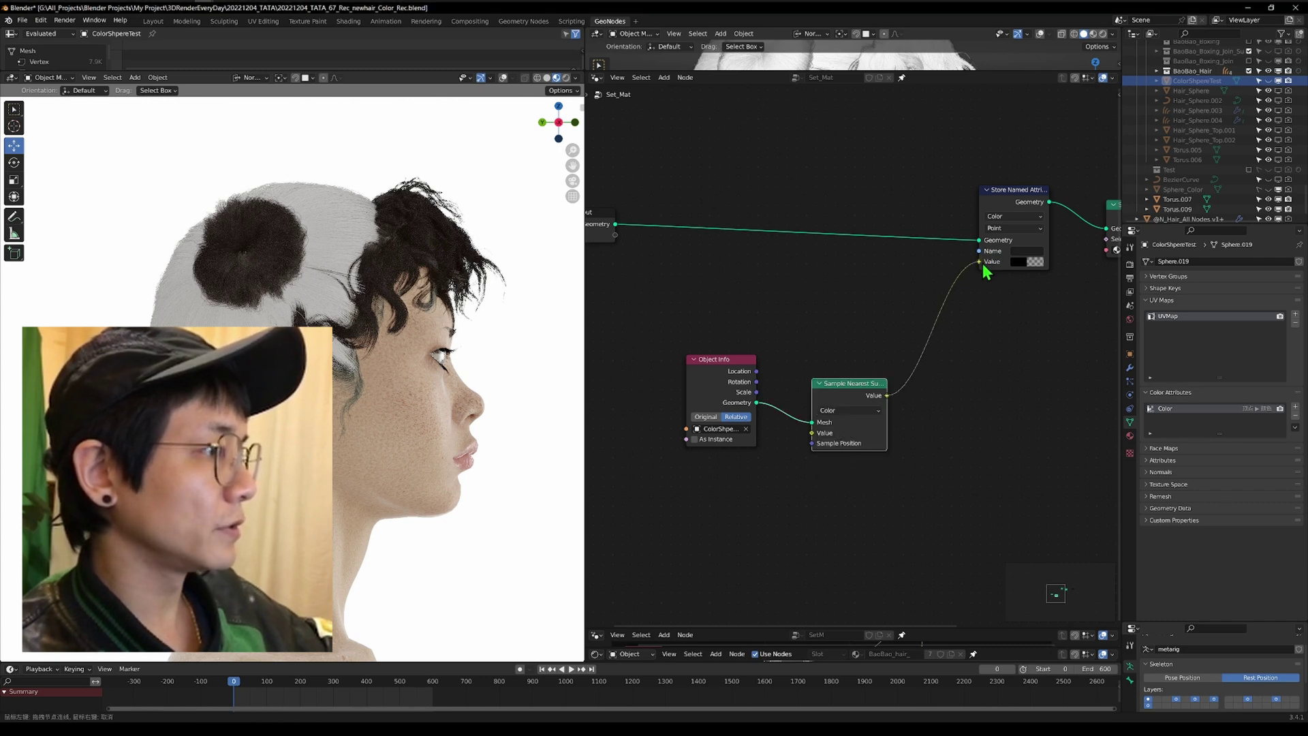
pyautogui.moveTo(986, 271); pyautogui.dragTo(981, 263)
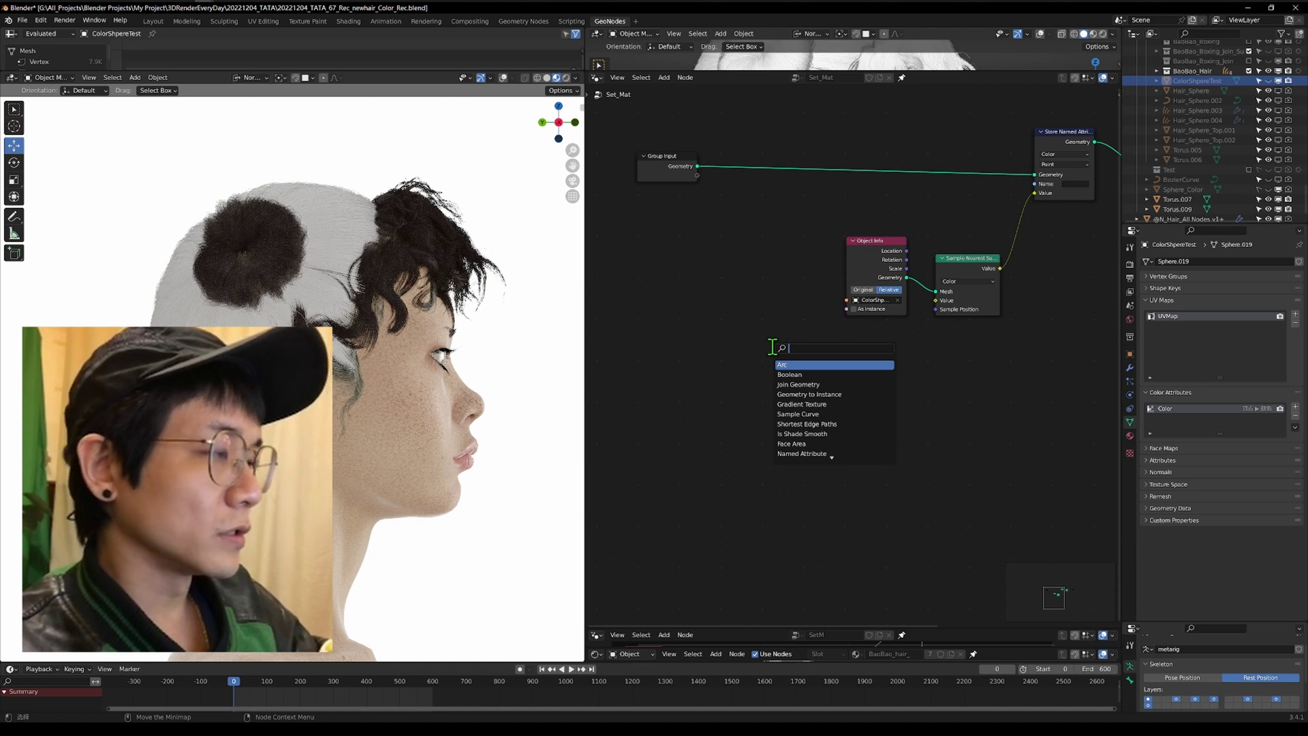
# Add a Named Attribute node of type Color and connect its Attribute output to the Value input of Sample Nearest Surface.
pyautogui.write('na')
pyautogui.press('Return')
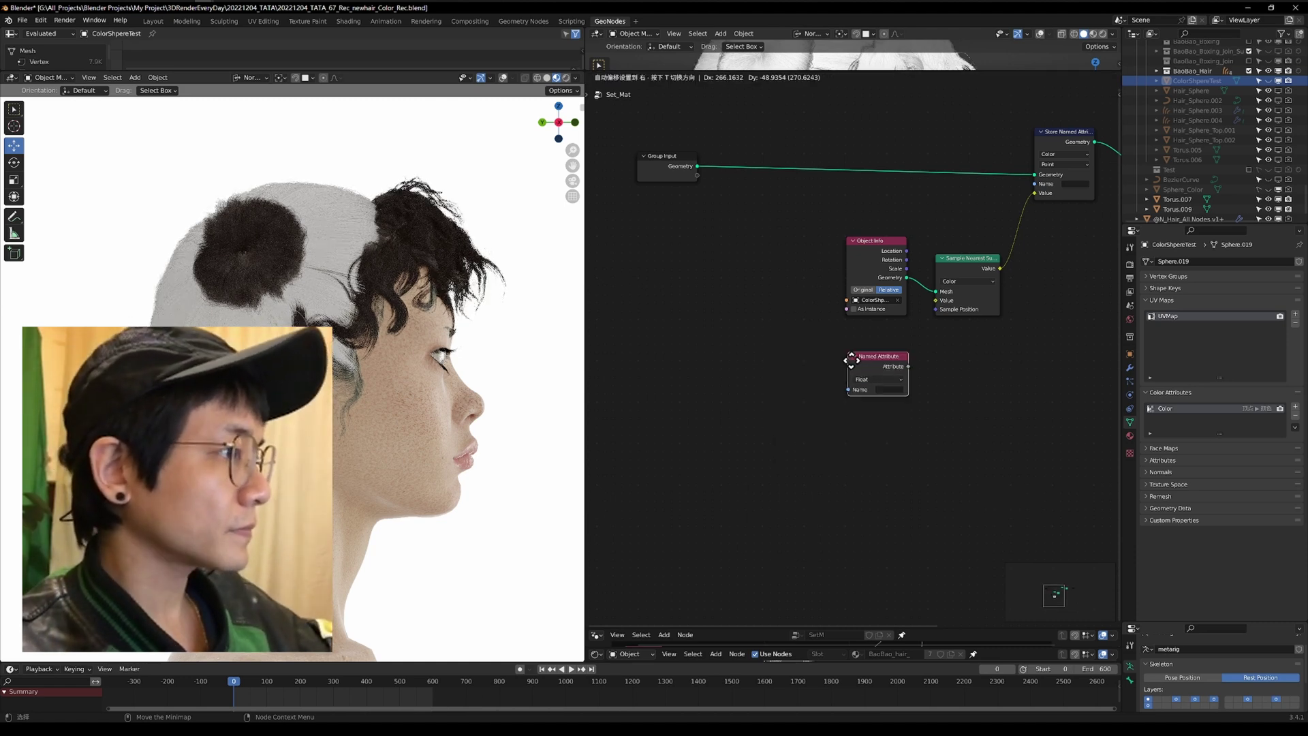
pyautogui.click(856, 356)
pyautogui.scroll(1, 915, 387)
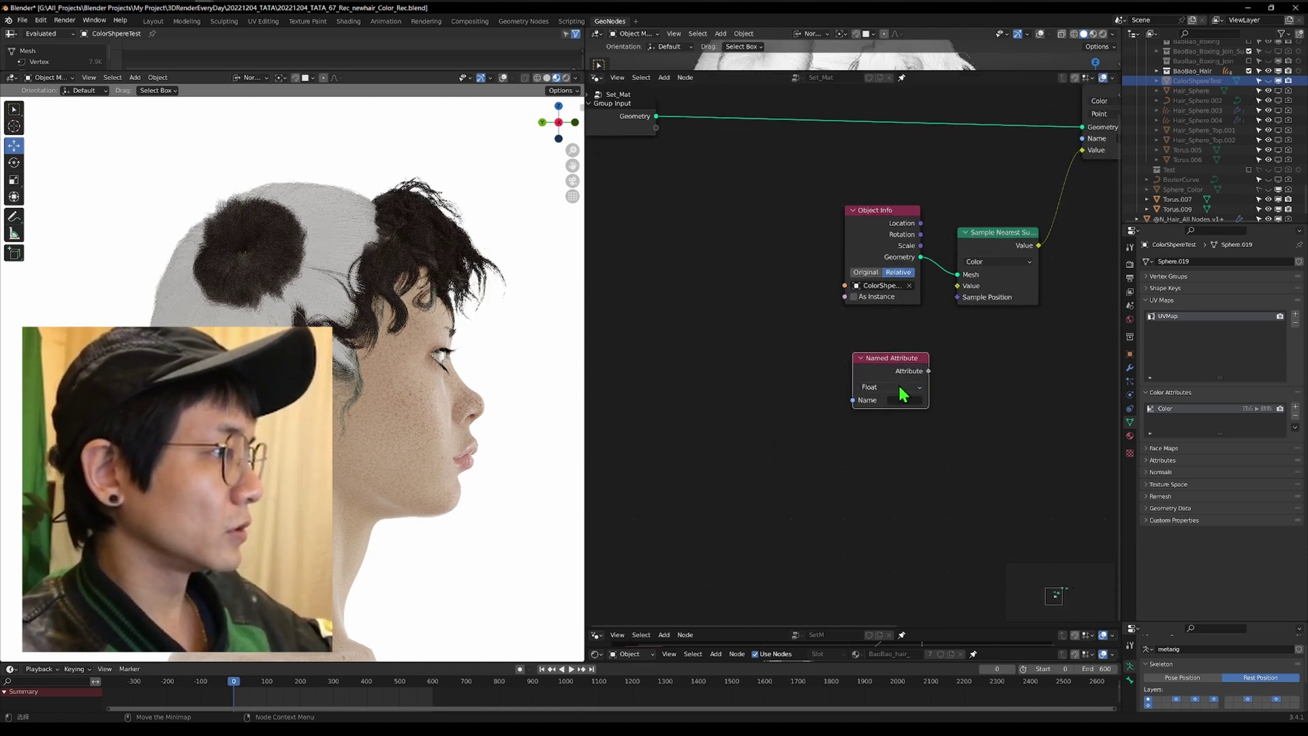
pyautogui.click(908, 387)
pyautogui.click(877, 433)
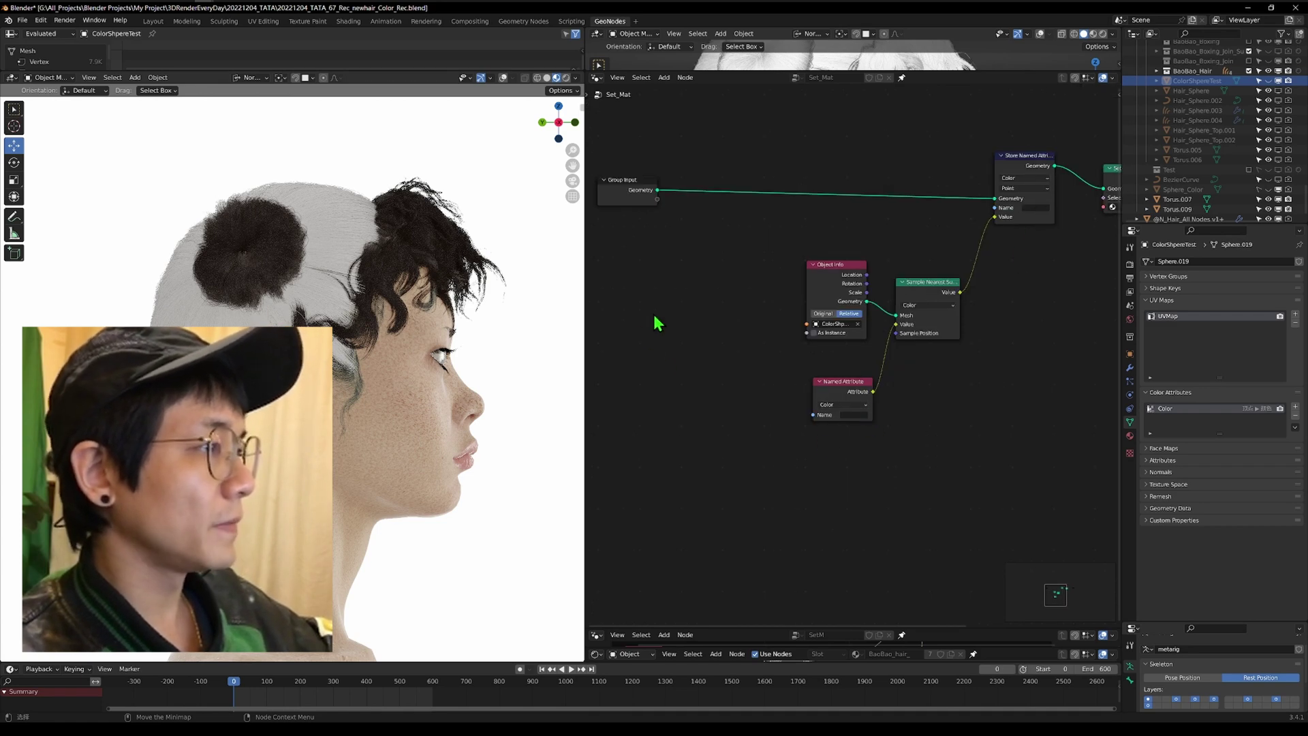
# Add a String node containing Color and connect it to the Name inputs of Store Named Attribute and Named Attribute.
pyautogui.hotkey('shift', 'a')
pyautogui.click(702, 287)
pyautogui.write('st')
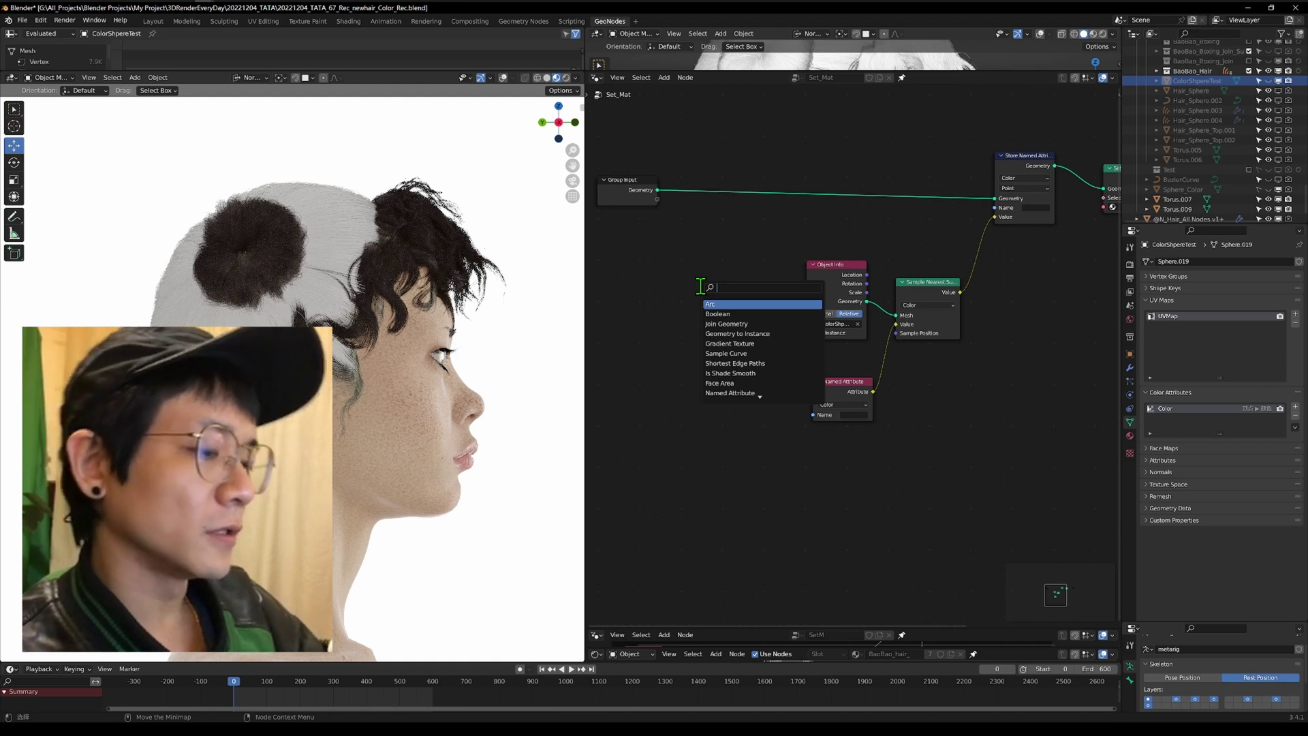
pyautogui.write('r')
pyautogui.press('Return')
pyautogui.click(701, 173)
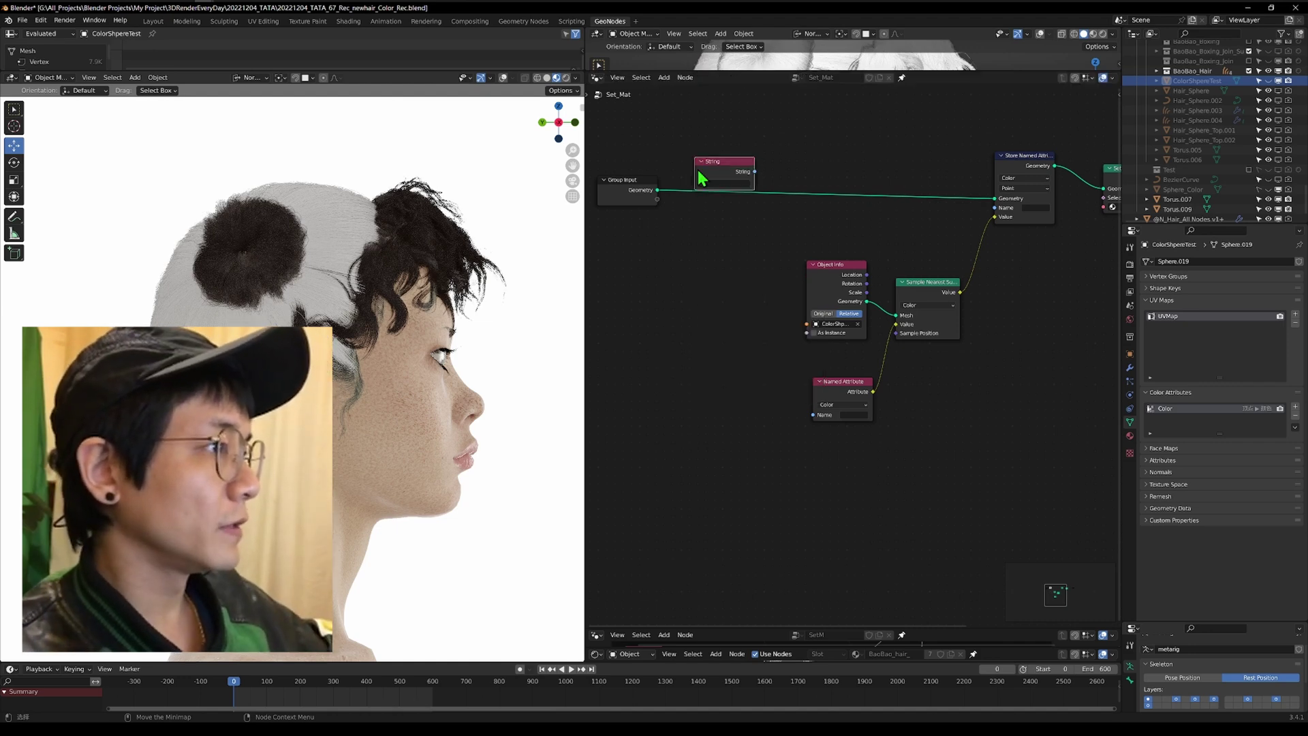
pyautogui.moveTo(819, 406); pyautogui.dragTo(817, 407)
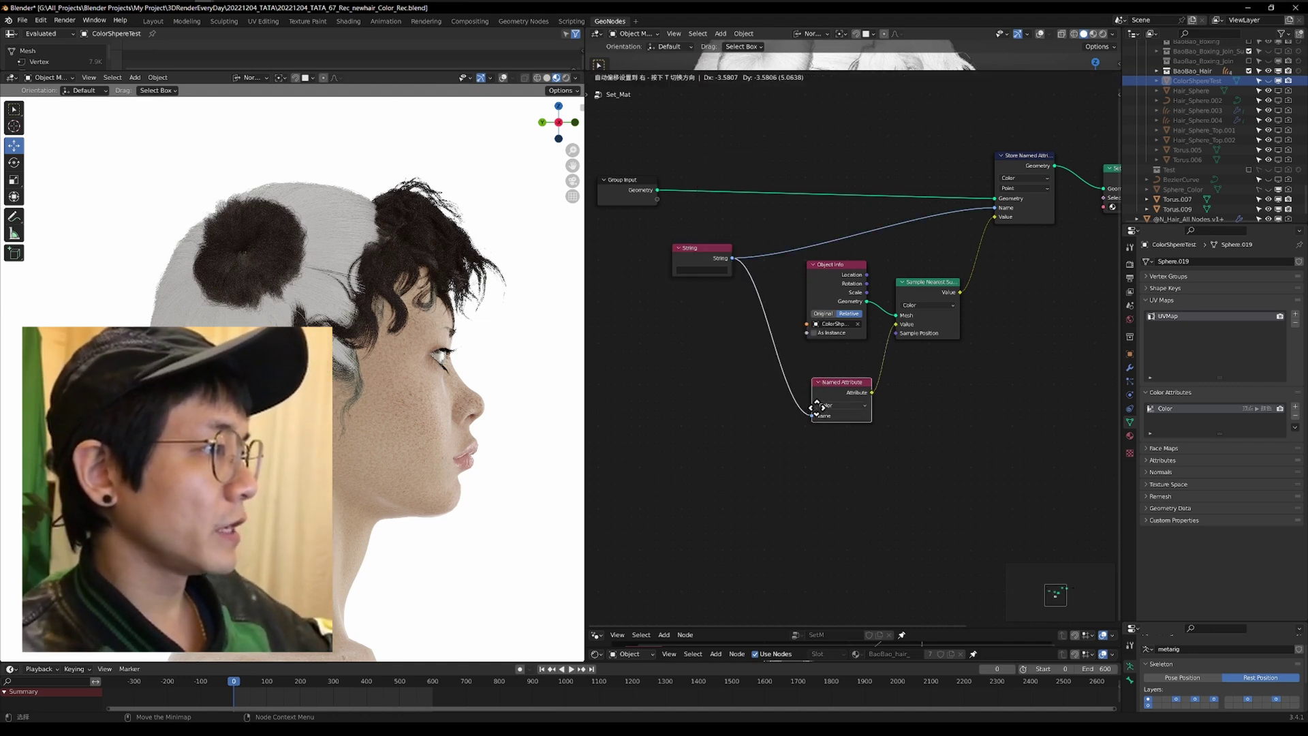
pyautogui.click(799, 429)
pyautogui.click(690, 270)
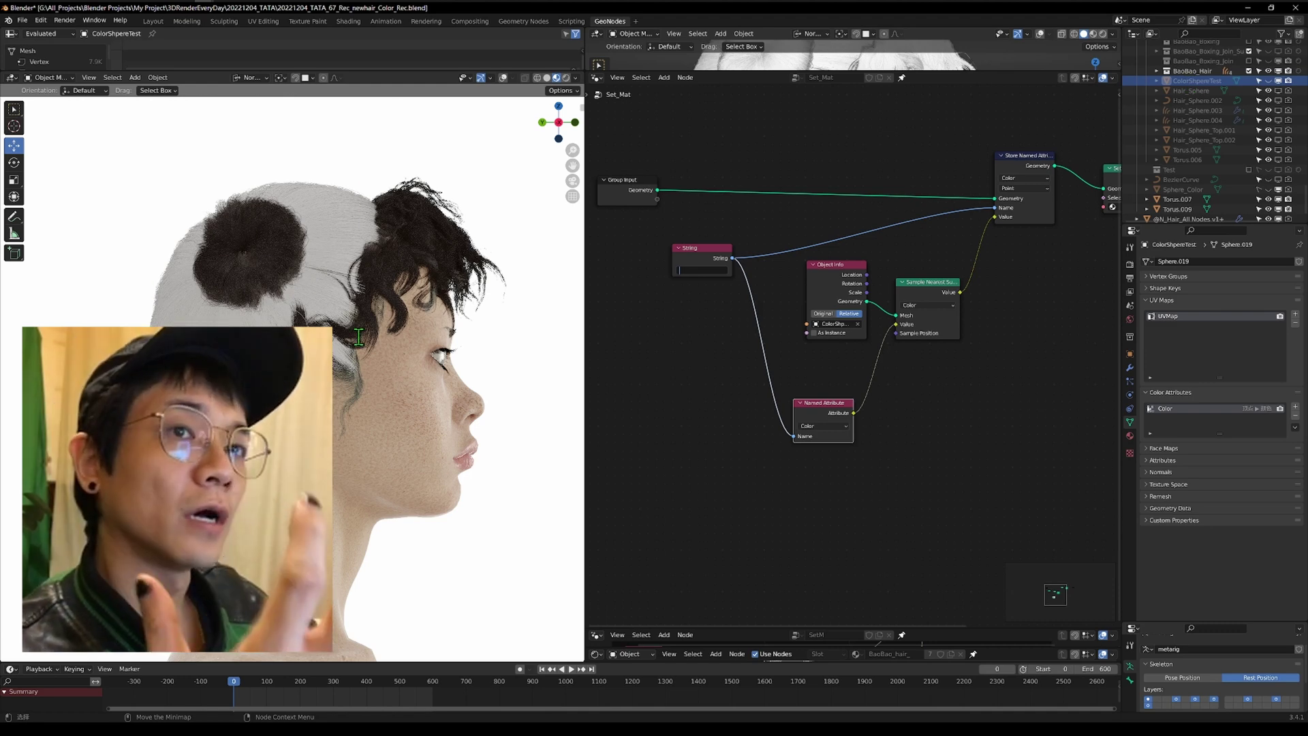
pyautogui.write('Color')
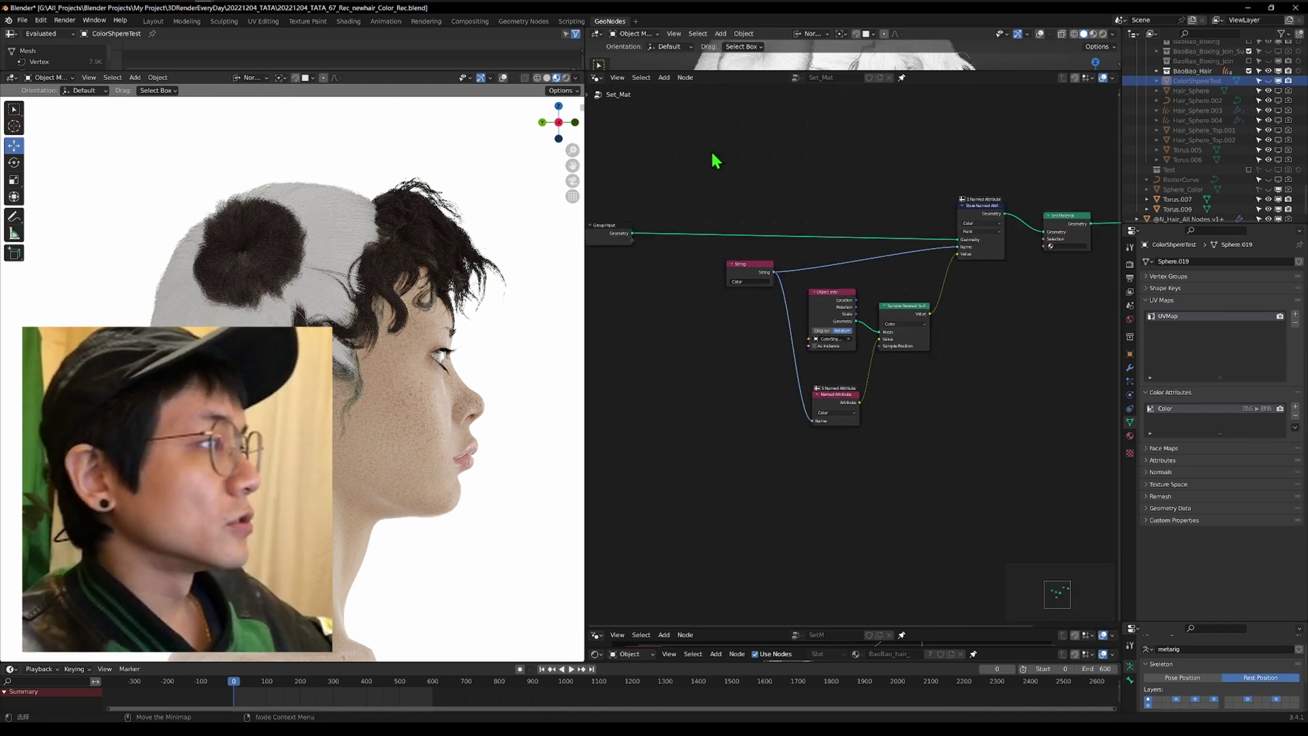
pyautogui.moveTo(711, 151); pyautogui.dragTo(1005, 501)
pyautogui.click(986, 546)
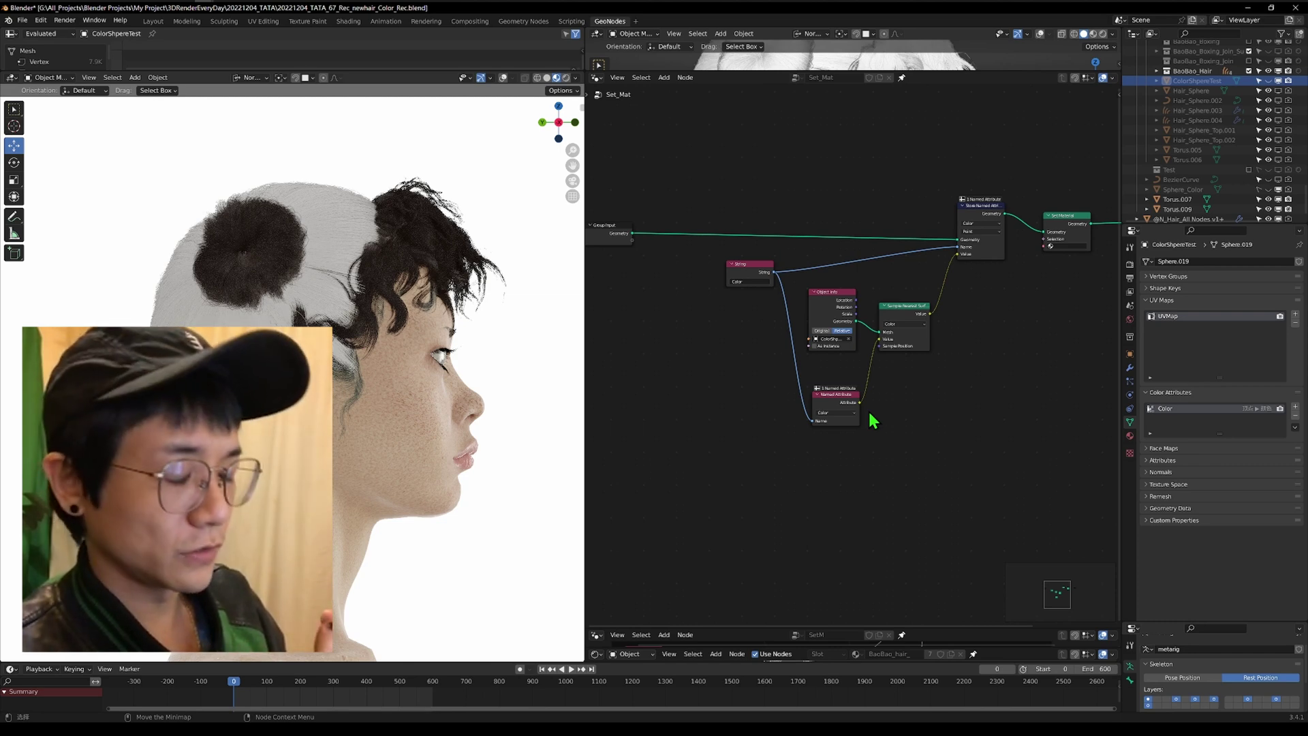
pyautogui.scroll(2, 793, 293)
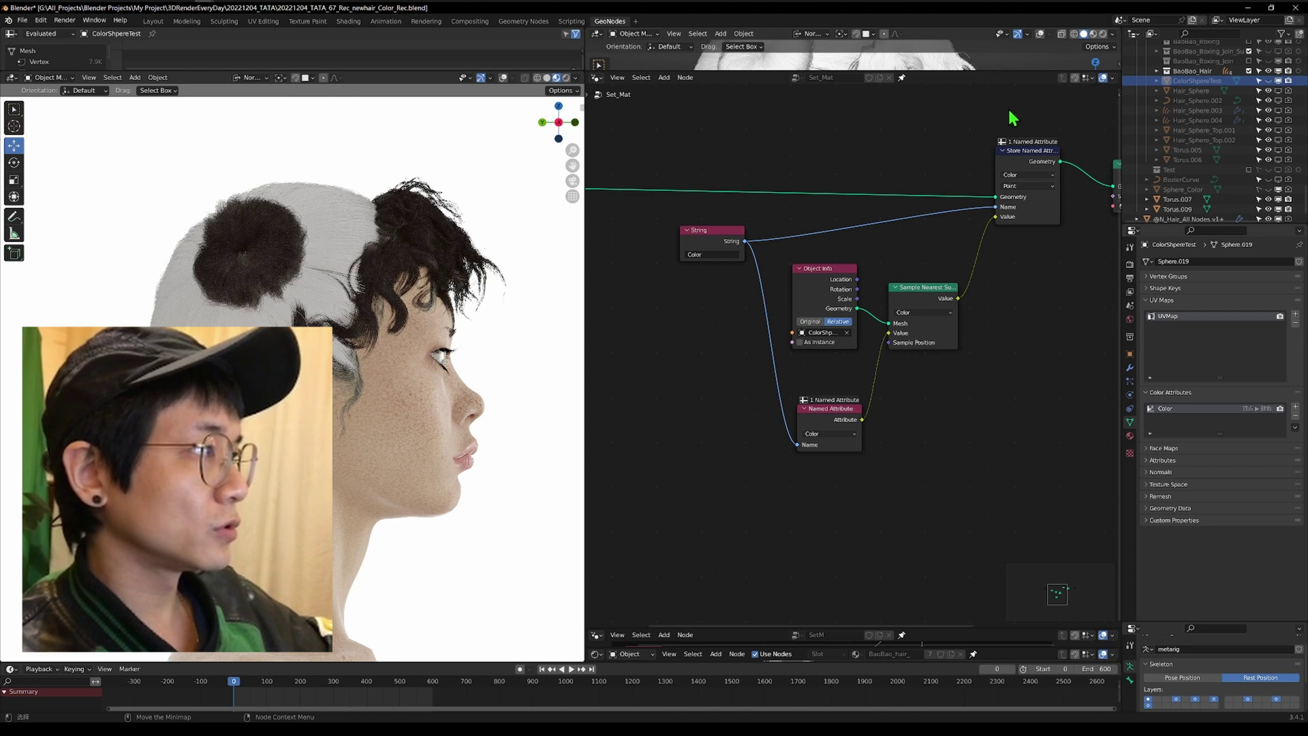
pyautogui.scroll(-2, 1090, 245)
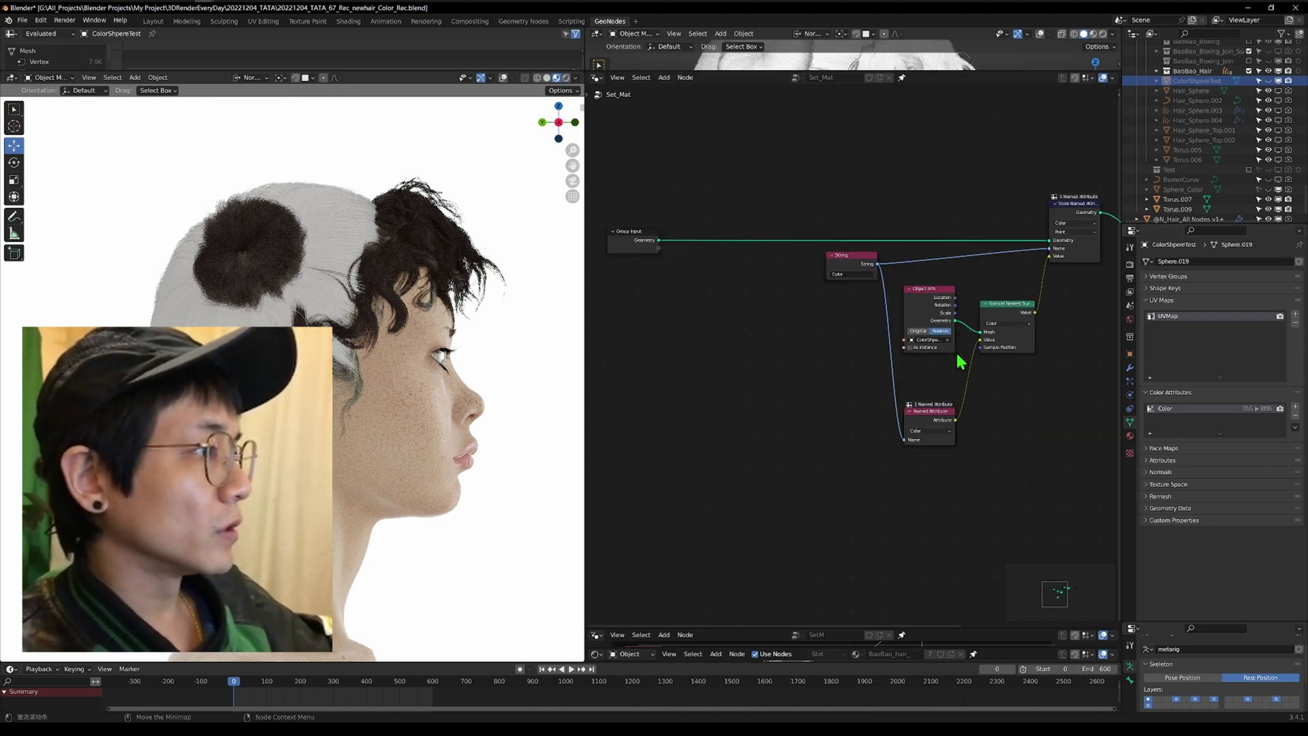
pyautogui.scroll(2, 974, 363)
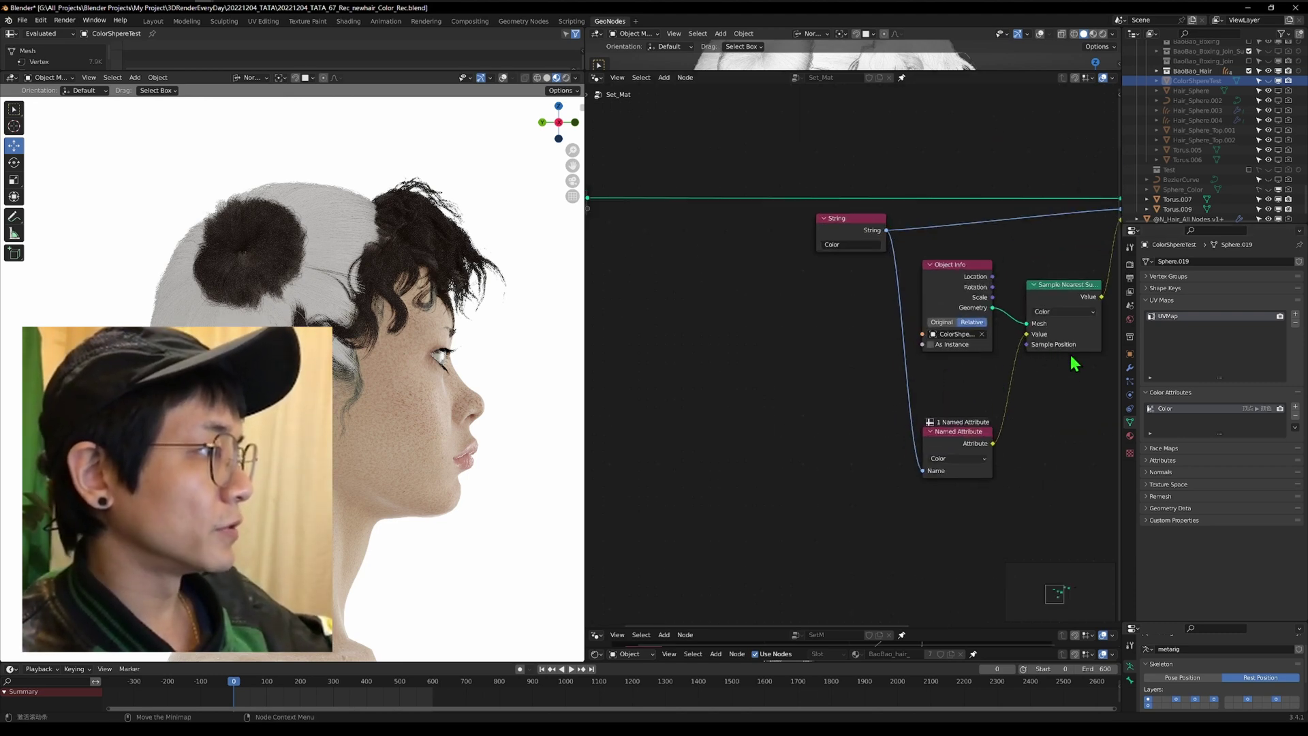
pyautogui.scroll(-2, 1032, 431)
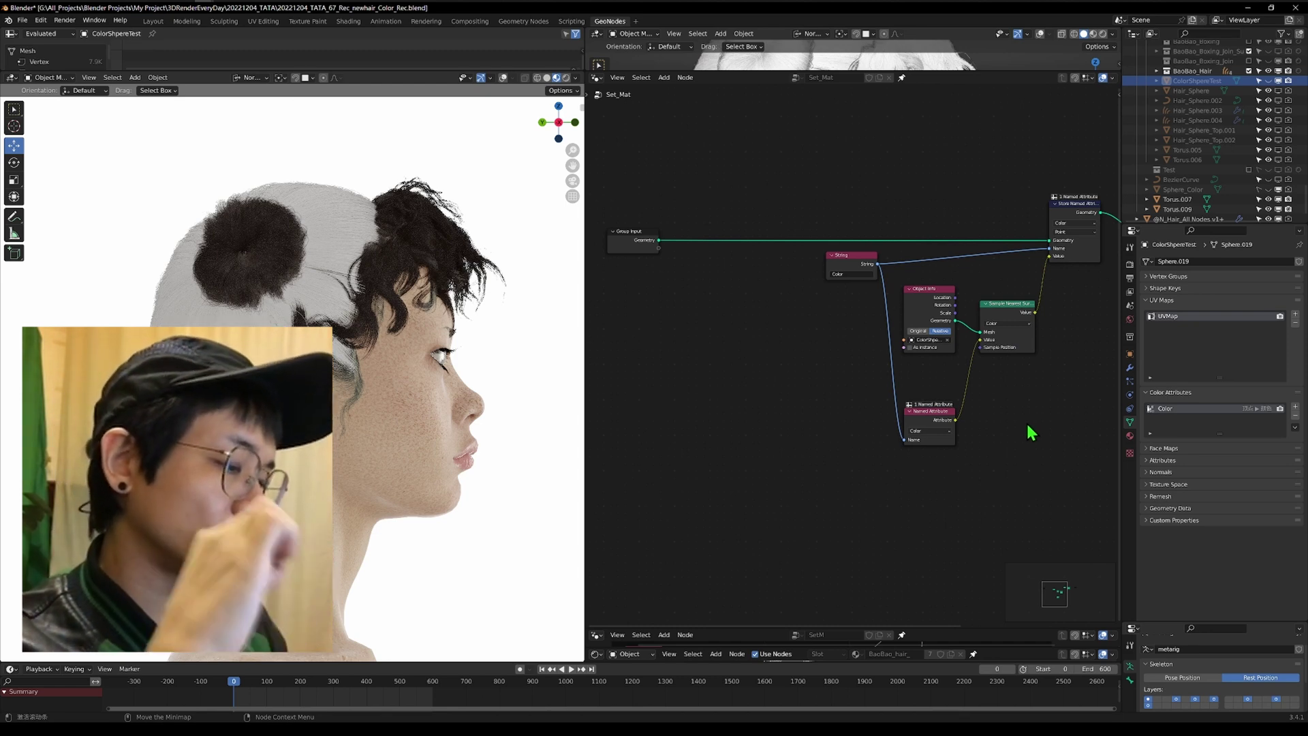
# Add a Capture Attribute node with the Integer data type and the Spline domain.
pyautogui.moveTo(737, 324); pyautogui.dragTo(779, 327, button='middle')
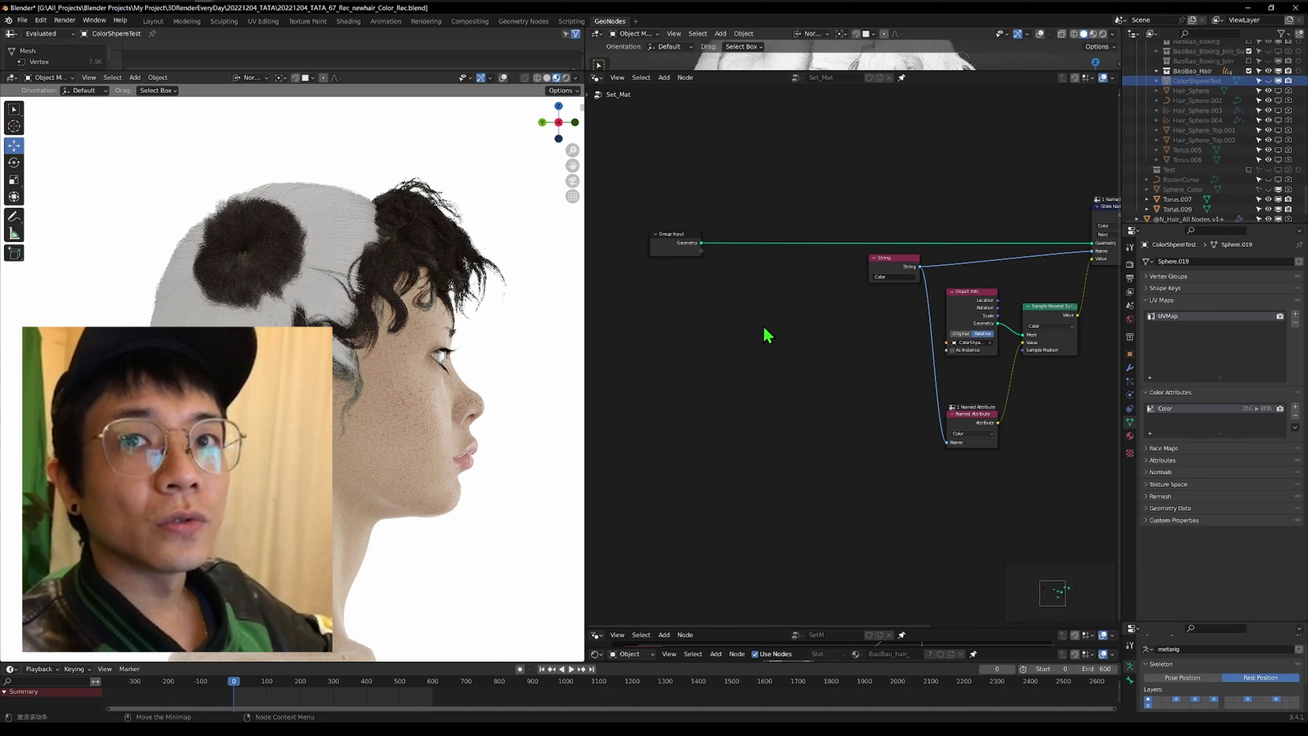
pyautogui.hotkey('shift', 'a')
pyautogui.click(762, 326)
pyautogui.write('cam')
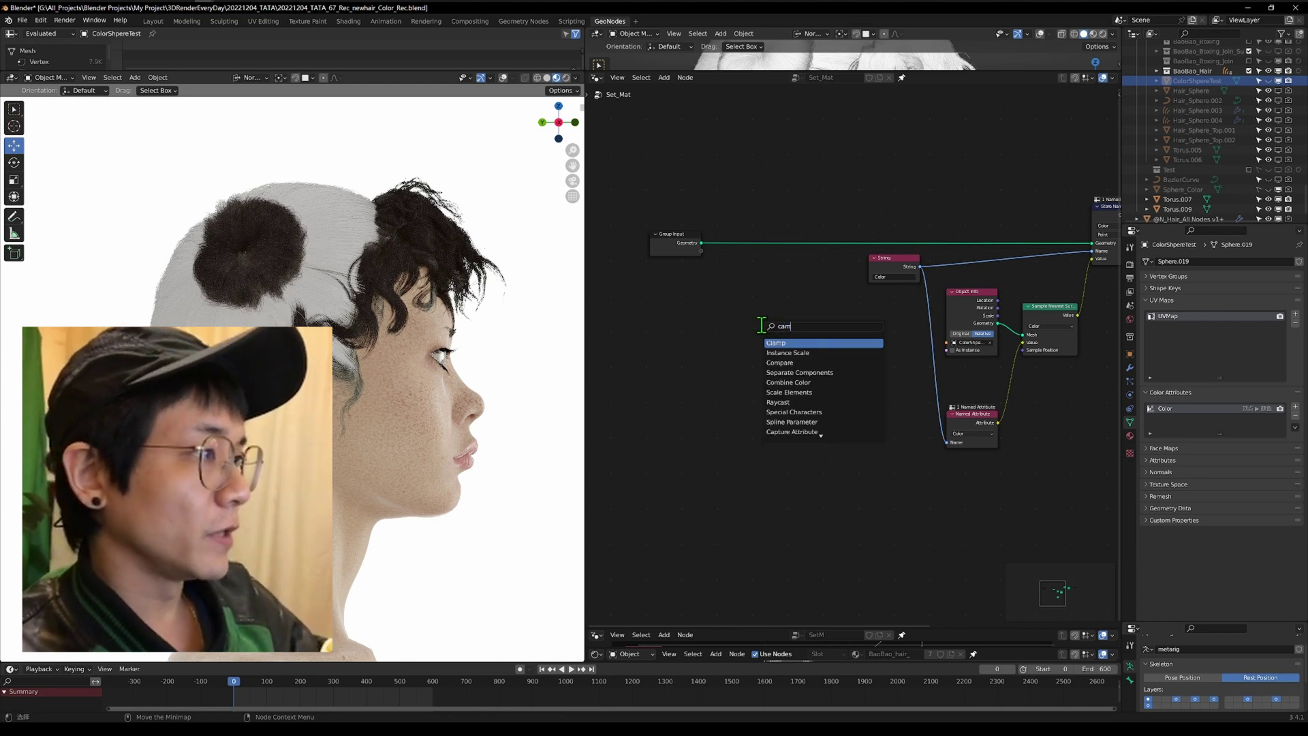
pyautogui.press('BackSpace')
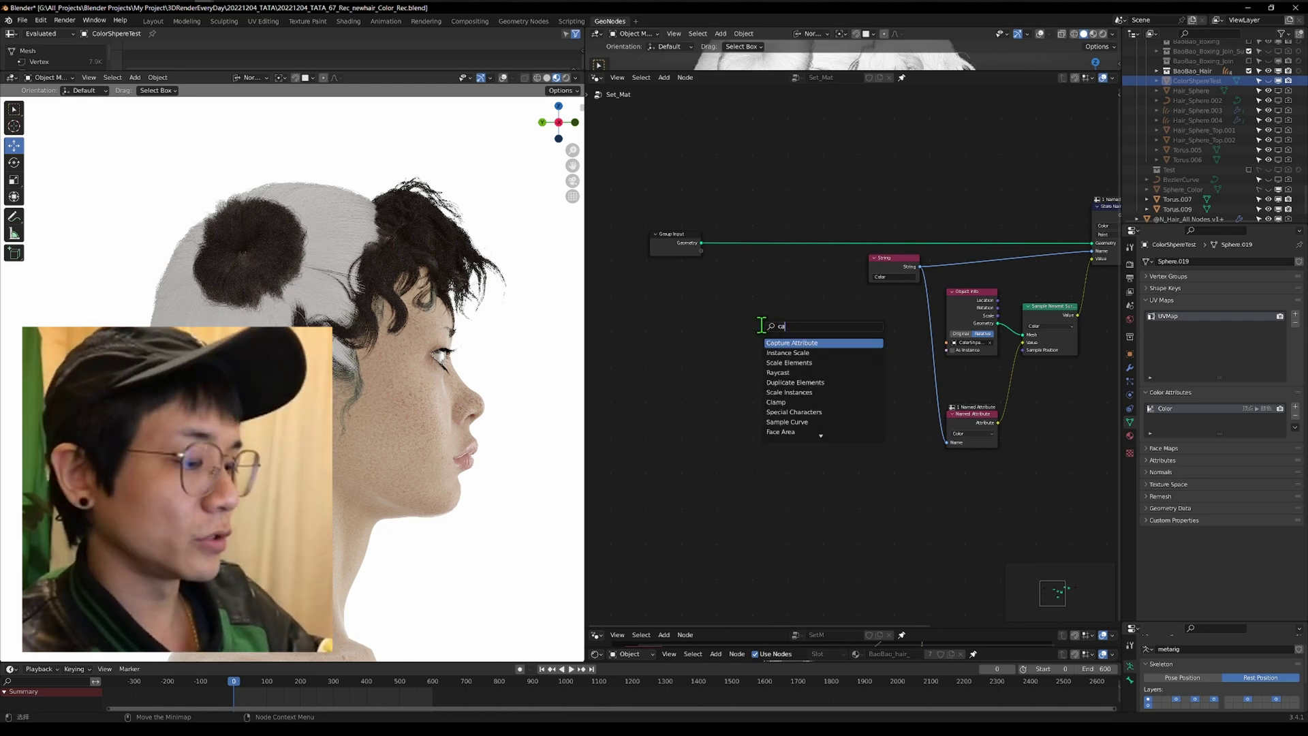
pyautogui.click(749, 321)
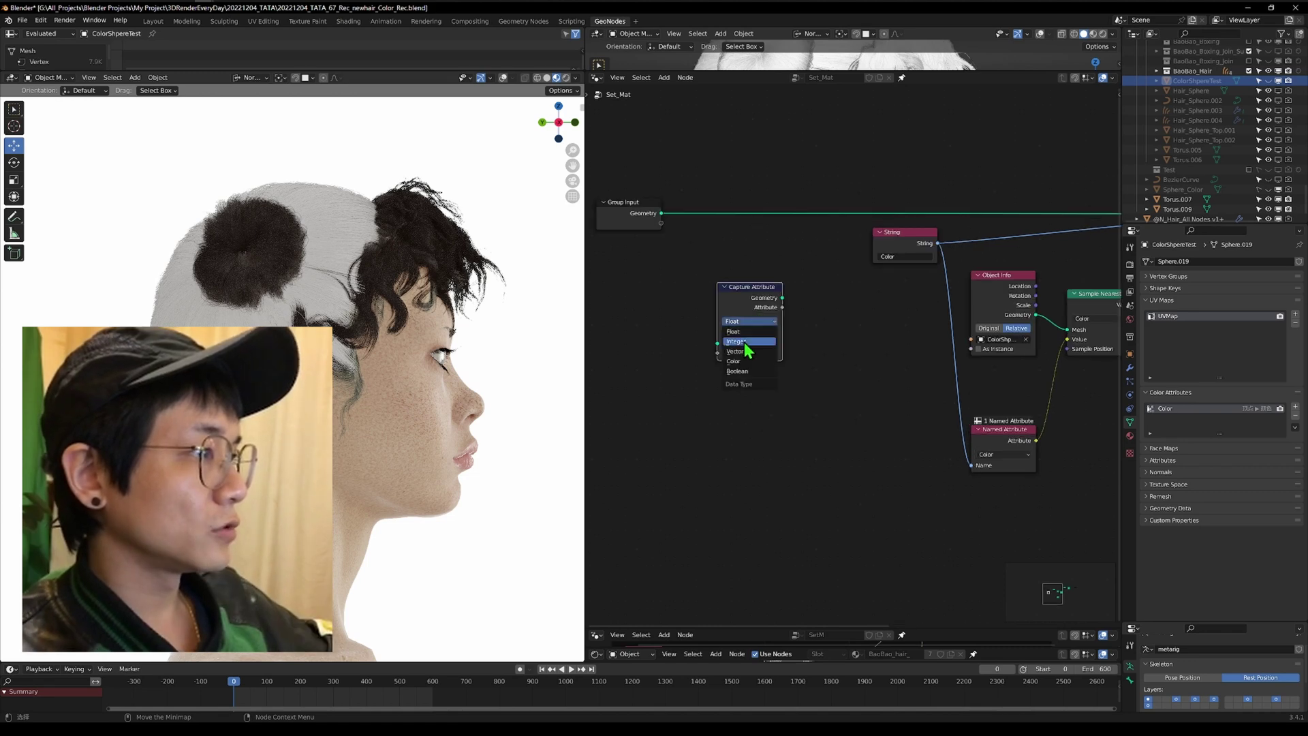
pyautogui.click(746, 342)
pyautogui.click(747, 332)
pyautogui.click(748, 381)
# Add an Index node, insert Capture Attribute right after Group Input, and connect Index to its Value input.
pyautogui.hotkey('shift', 'a')
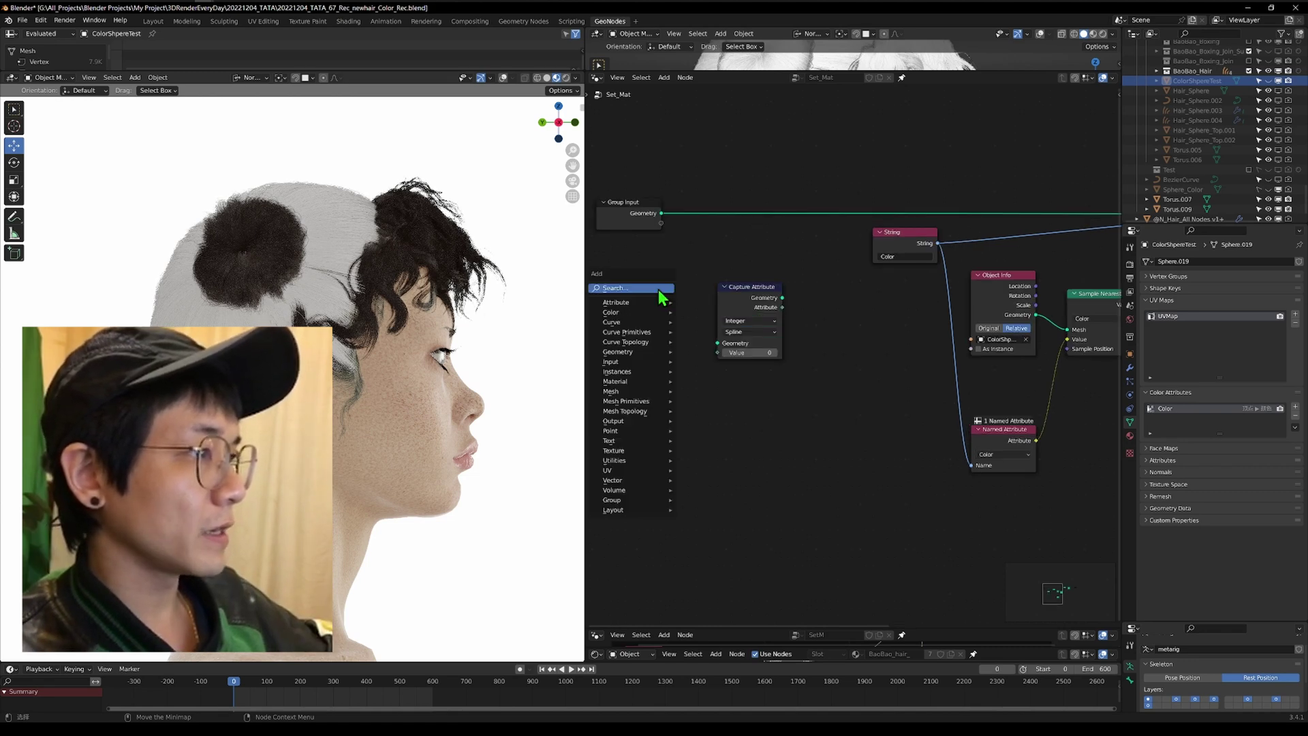
pyautogui.click(659, 290)
pyautogui.write('ins')
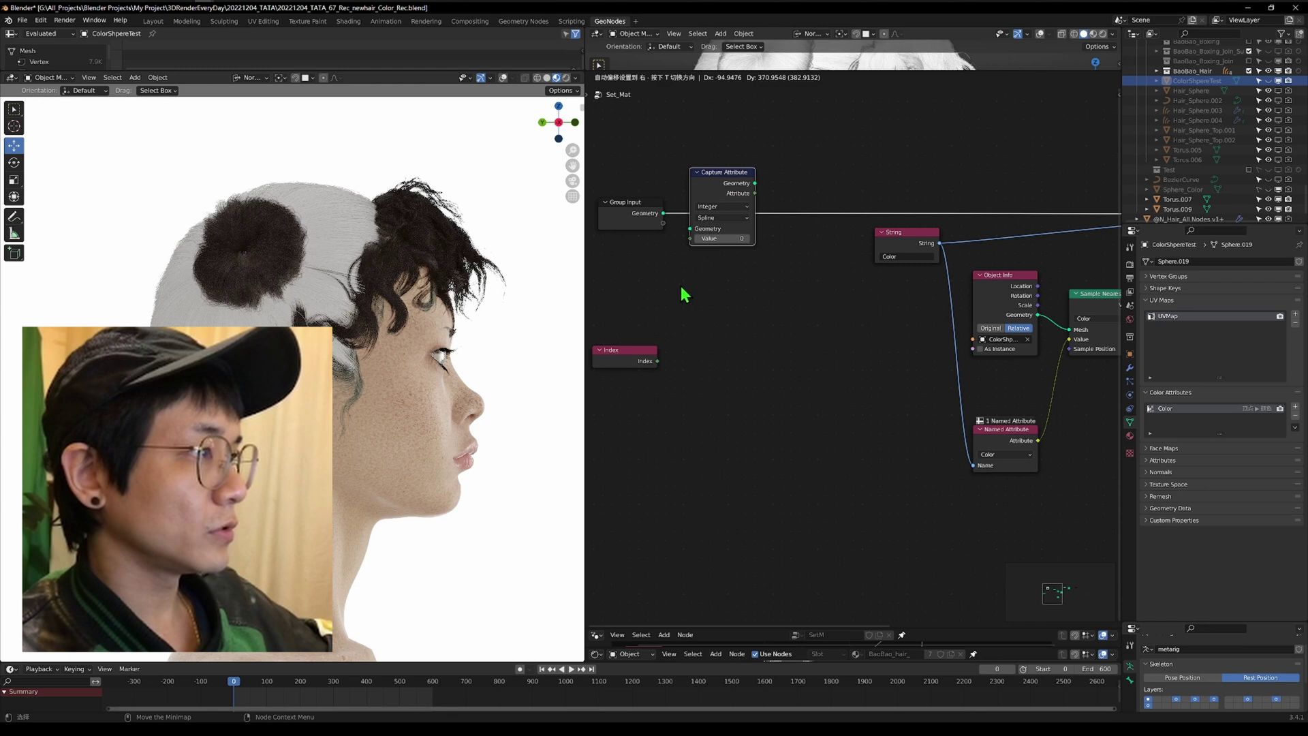
pyautogui.click(691, 304)
pyautogui.moveTo(711, 391); pyautogui.dragTo(756, 279)
# Add a Sample Curve node below the Capture Attribute node.
pyautogui.moveTo(804, 358); pyautogui.dragTo(768, 347, button='middle')
pyautogui.hotkey('shift', 'a')
pyautogui.write('cam')
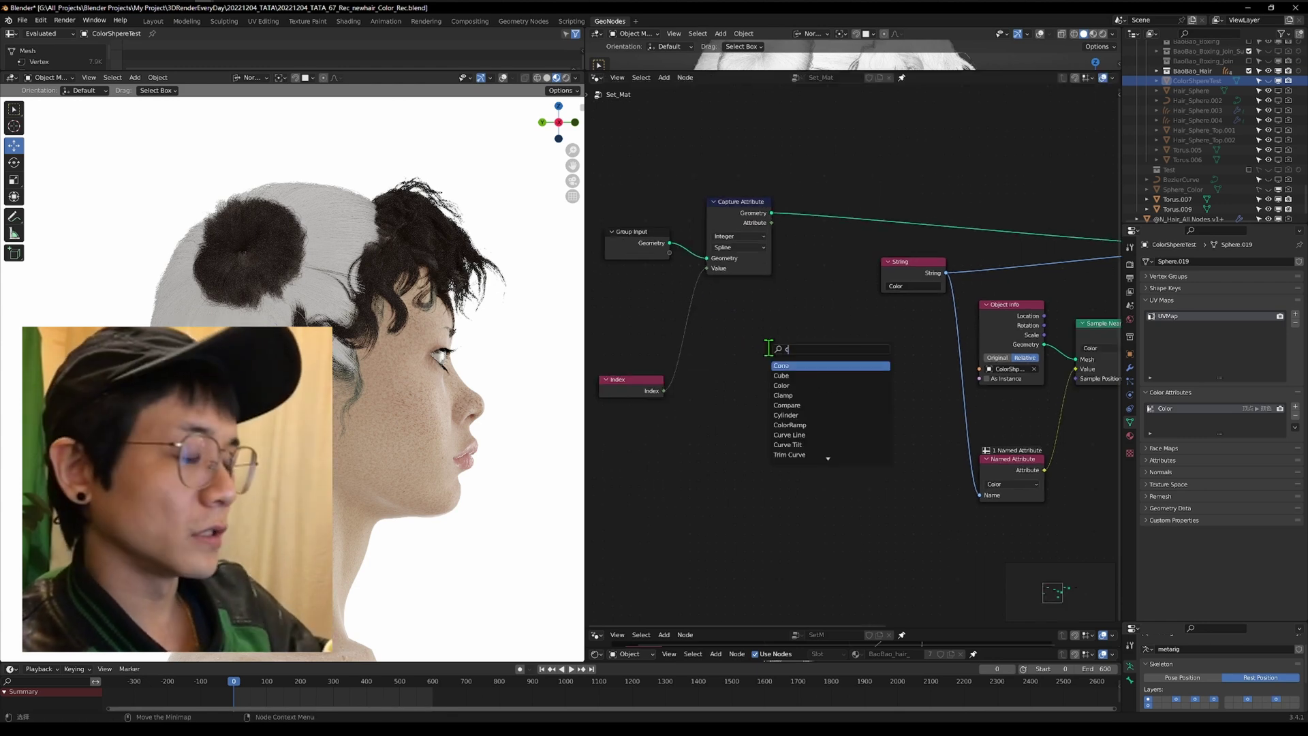
pyautogui.press('BackSpace')
pyautogui.press('BackSpace')
pyautogui.press('BackSpace')
pyautogui.write('sam c')
pyautogui.press('Return')
pyautogui.click(777, 346)
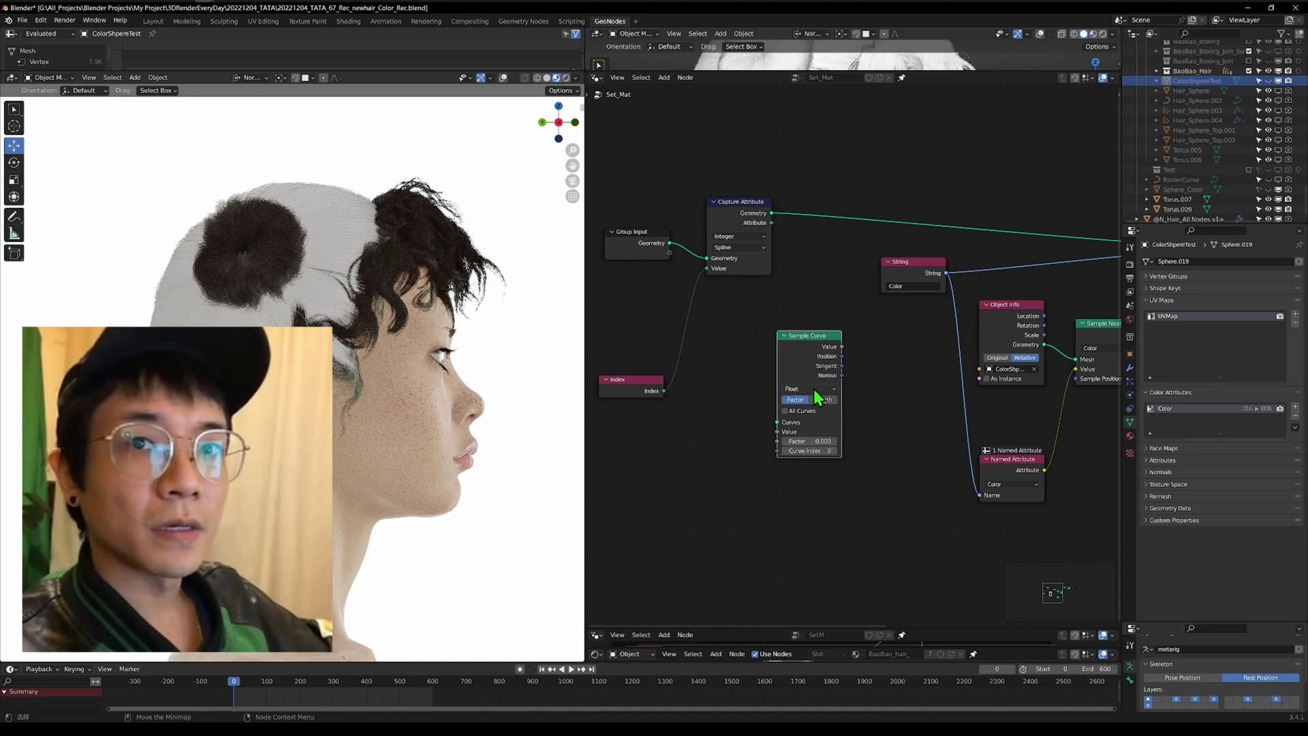
# Connect Capture Attribute's Geometry to Sample Curve's Curves and its Attribute to Curve Index, and move the input-side nodes to make room.
pyautogui.click(815, 385)
pyautogui.moveTo(772, 213); pyautogui.dragTo(777, 424)
pyautogui.moveTo(772, 222); pyautogui.dragTo(774, 451)
pyautogui.moveTo(774, 452); pyautogui.dragTo(840, 458, button='middle')
pyautogui.moveTo(670, 174); pyautogui.dragTo(810, 448)
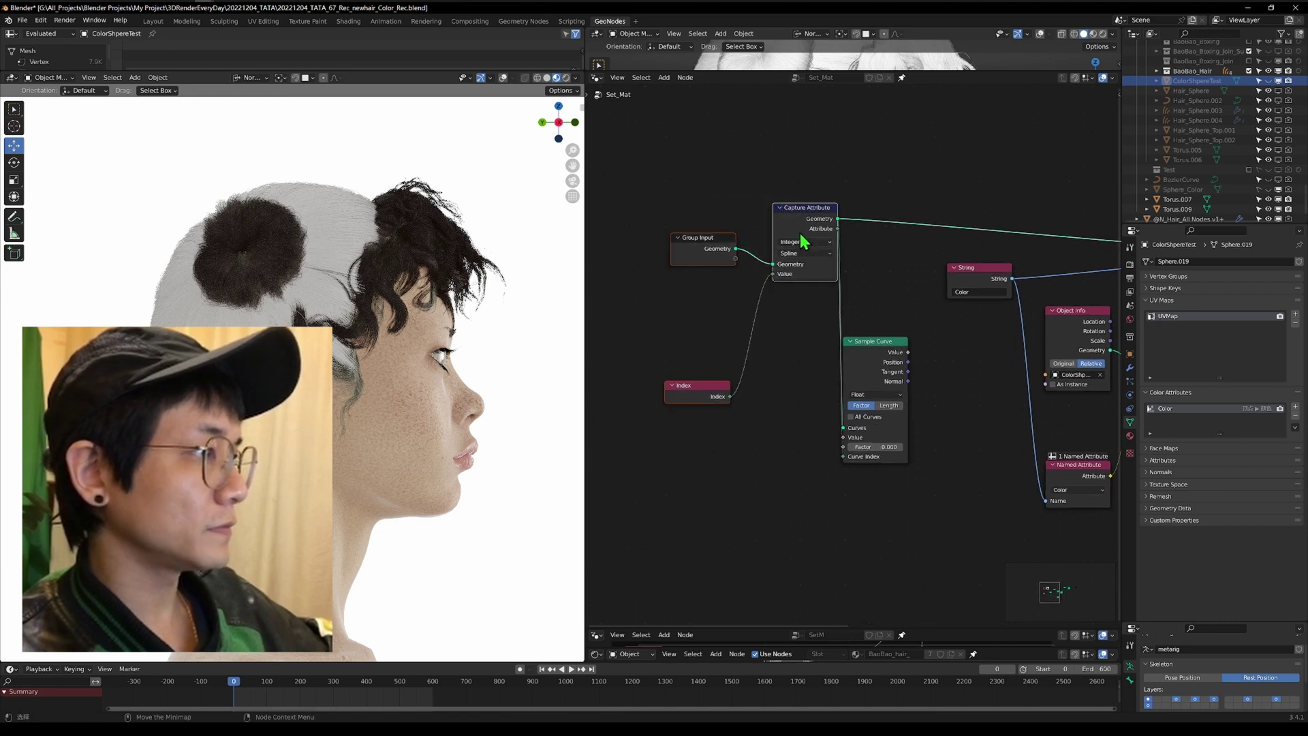
pyautogui.moveTo(798, 234); pyautogui.dragTo(724, 240)
# Add a Spline Parameter node and connect its Factor output to the Factor input of Sample Curve.
pyautogui.hotkey('shift', 'a')
pyautogui.click(695, 341)
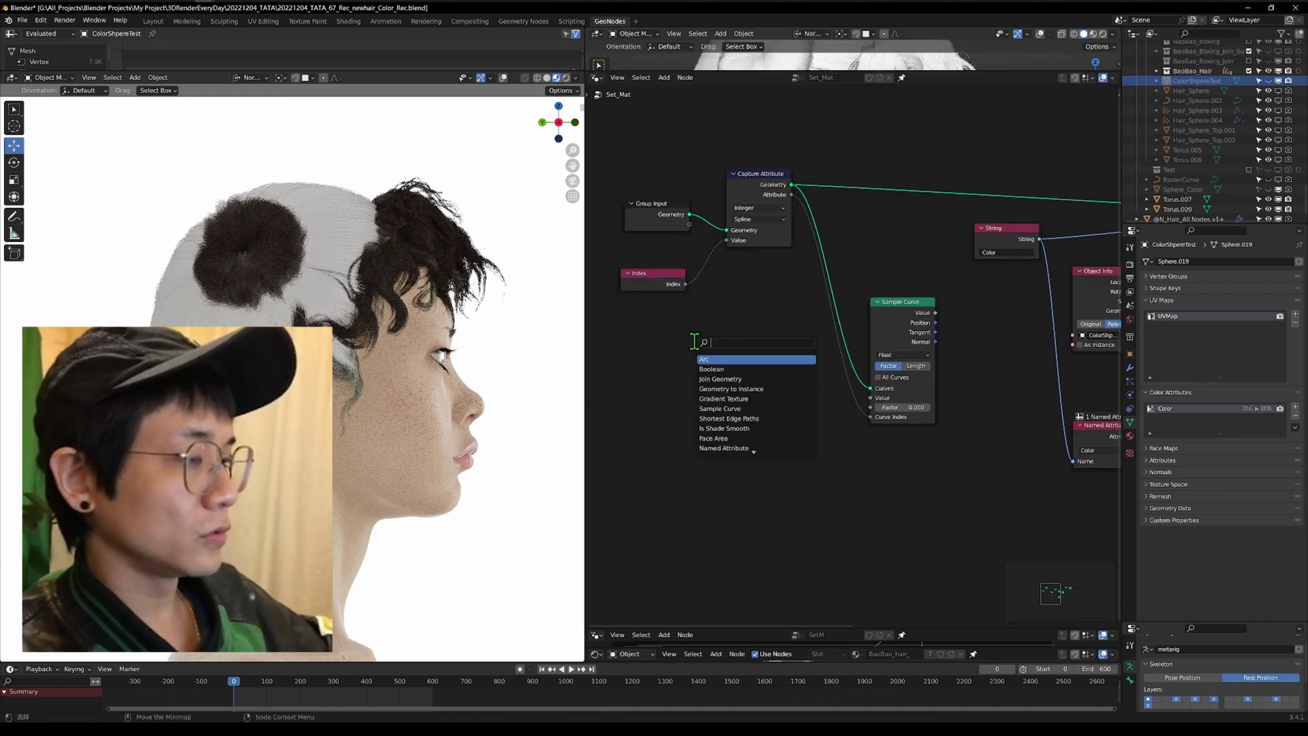
pyautogui.write('sp')
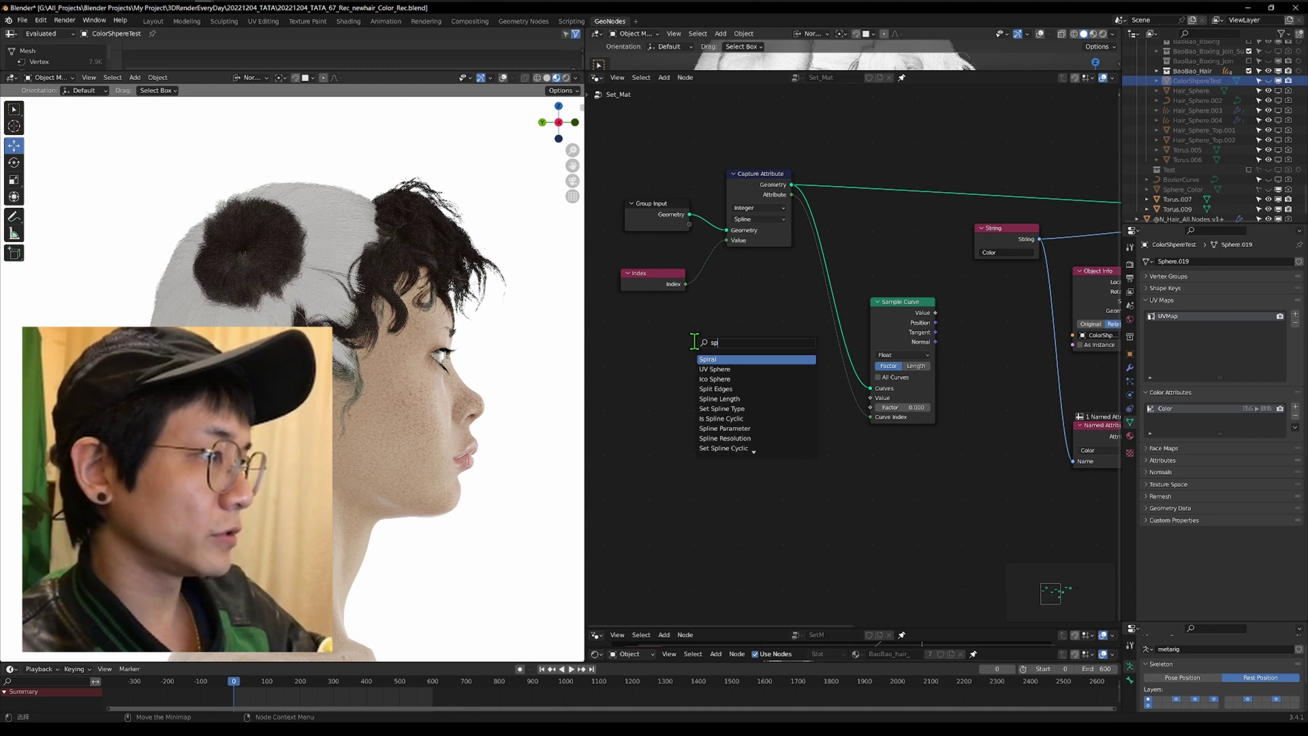
pyautogui.click(724, 429)
pyautogui.click(728, 393)
pyautogui.moveTo(722, 385); pyautogui.dragTo(855, 407)
# Connect the Position output of Sample Curve to the Sample Position input of Sample Nearest Surface.
pyautogui.moveTo(920, 344); pyautogui.dragTo(736, 449, button='middle')
pyautogui.moveTo(734, 428); pyautogui.dragTo(964, 425)
pyautogui.scroll(-3, 949, 405)
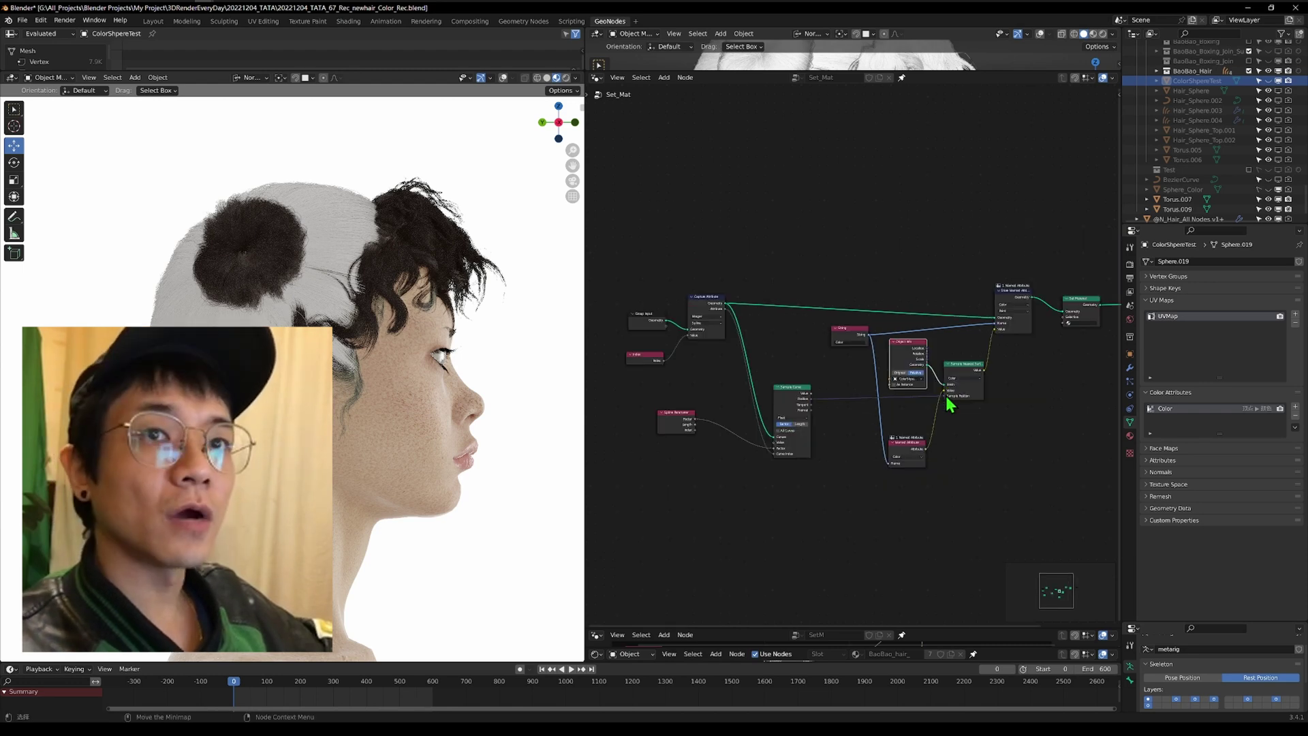
pyautogui.scroll(3, 643, 431)
pyautogui.moveTo(646, 196); pyautogui.dragTo(955, 575)
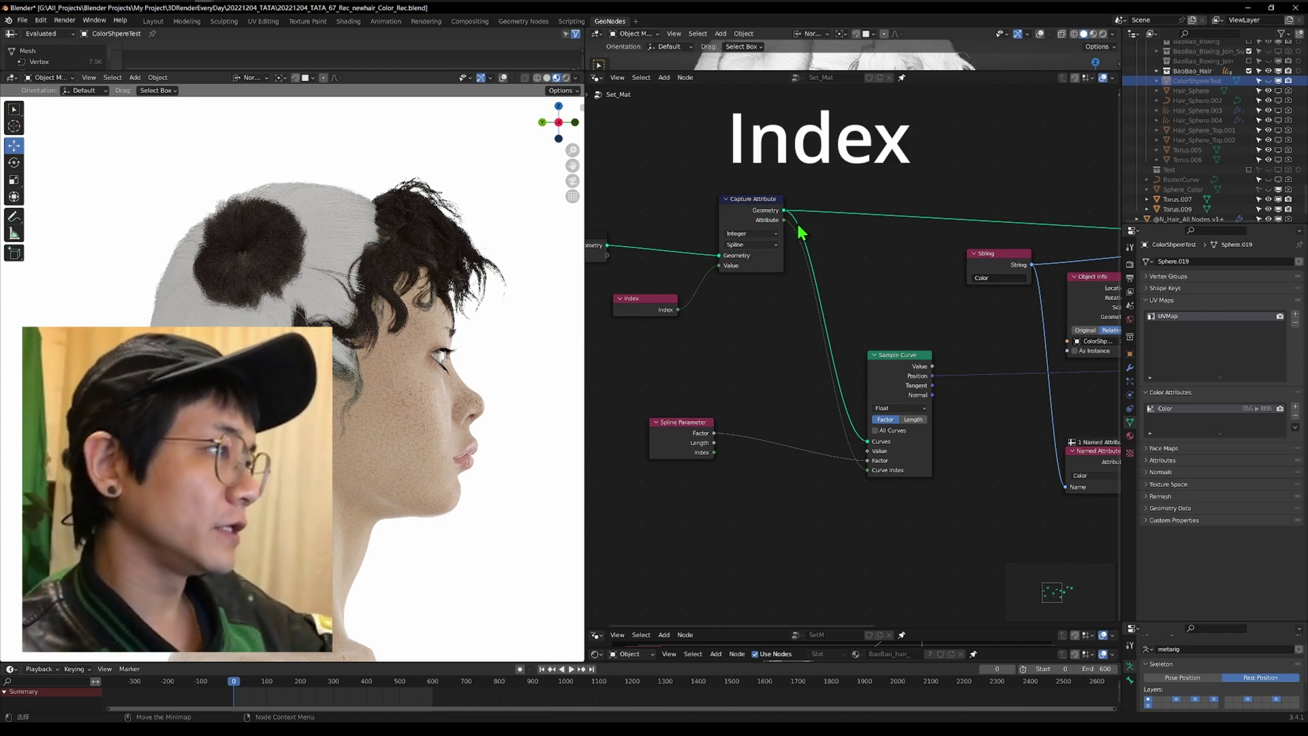
pyautogui.moveTo(884, 436); pyautogui.dragTo(832, 438, button='middle')
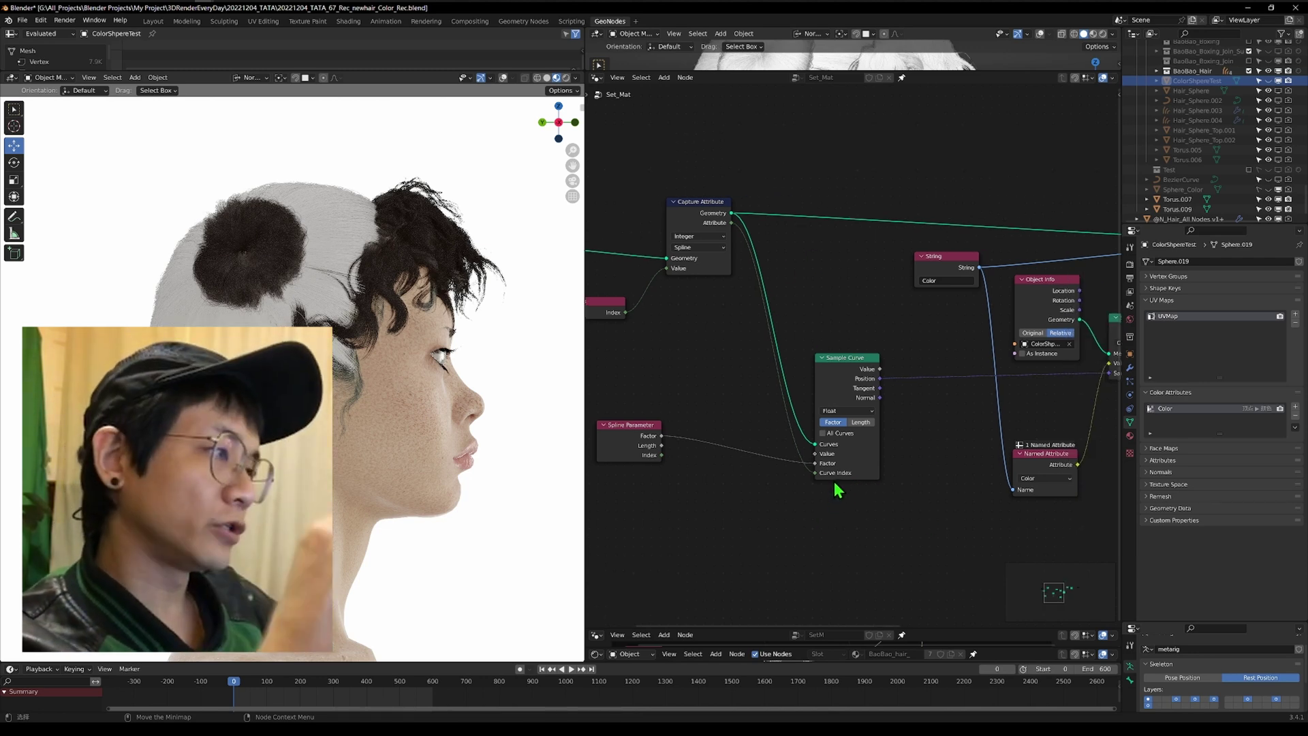
pyautogui.moveTo(851, 447); pyautogui.dragTo(875, 432, button='middle')
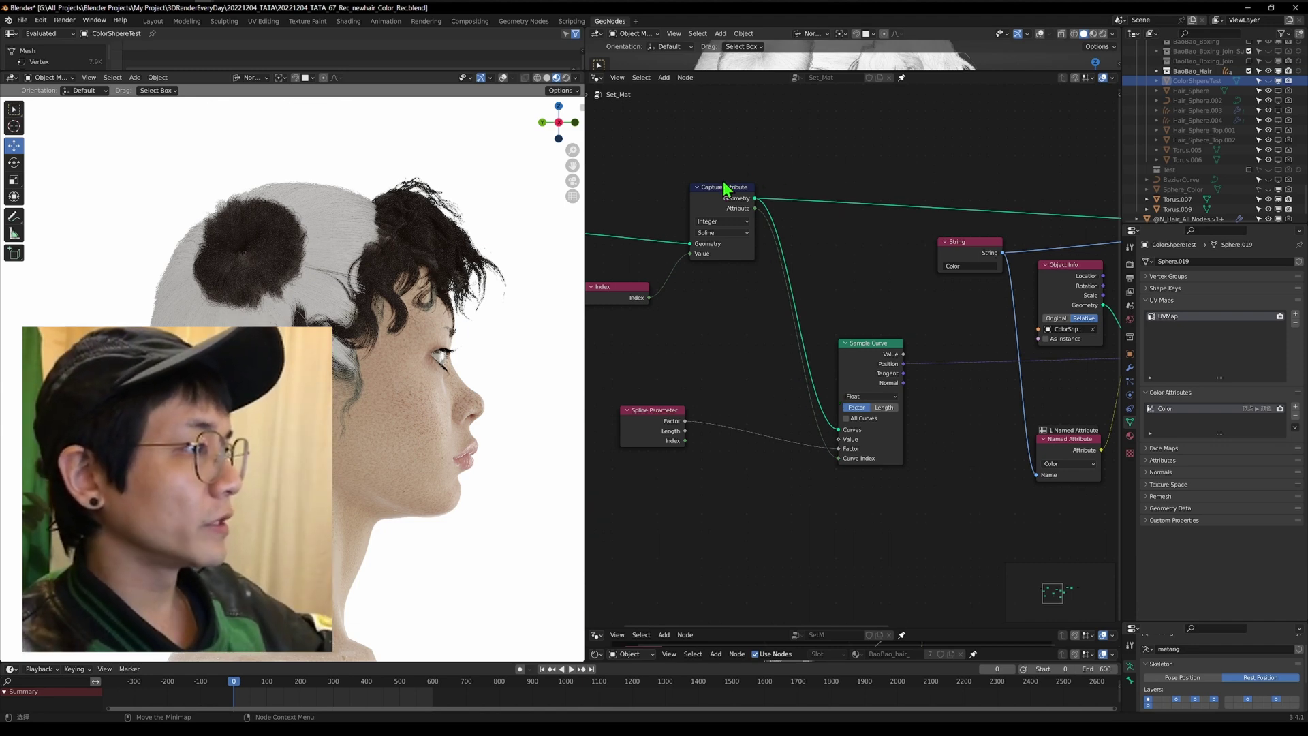
# Examine the node chain from Sample Curve through Sample Nearest Surface to Store Named Attribute and Set Material.
pyautogui.moveTo(890, 367); pyautogui.dragTo(830, 386, button='middle')
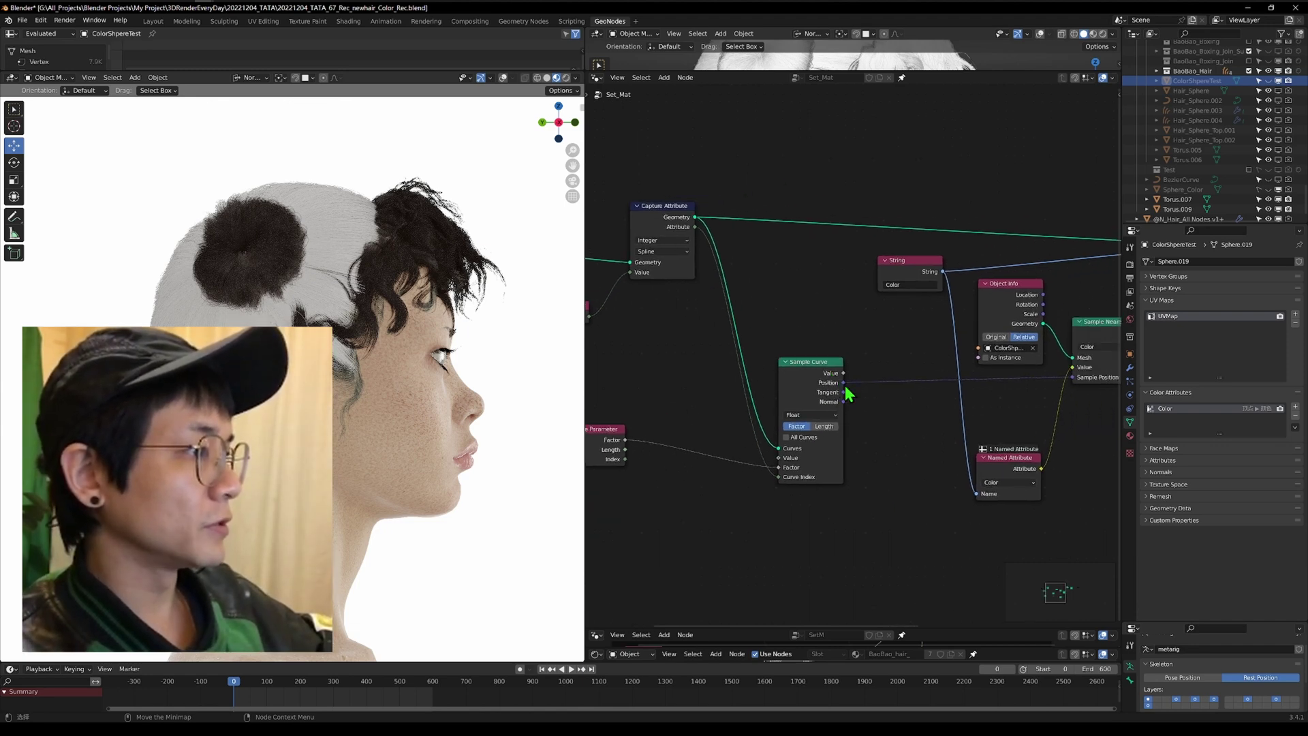
pyautogui.moveTo(1072, 385); pyautogui.dragTo(990, 384, button='middle')
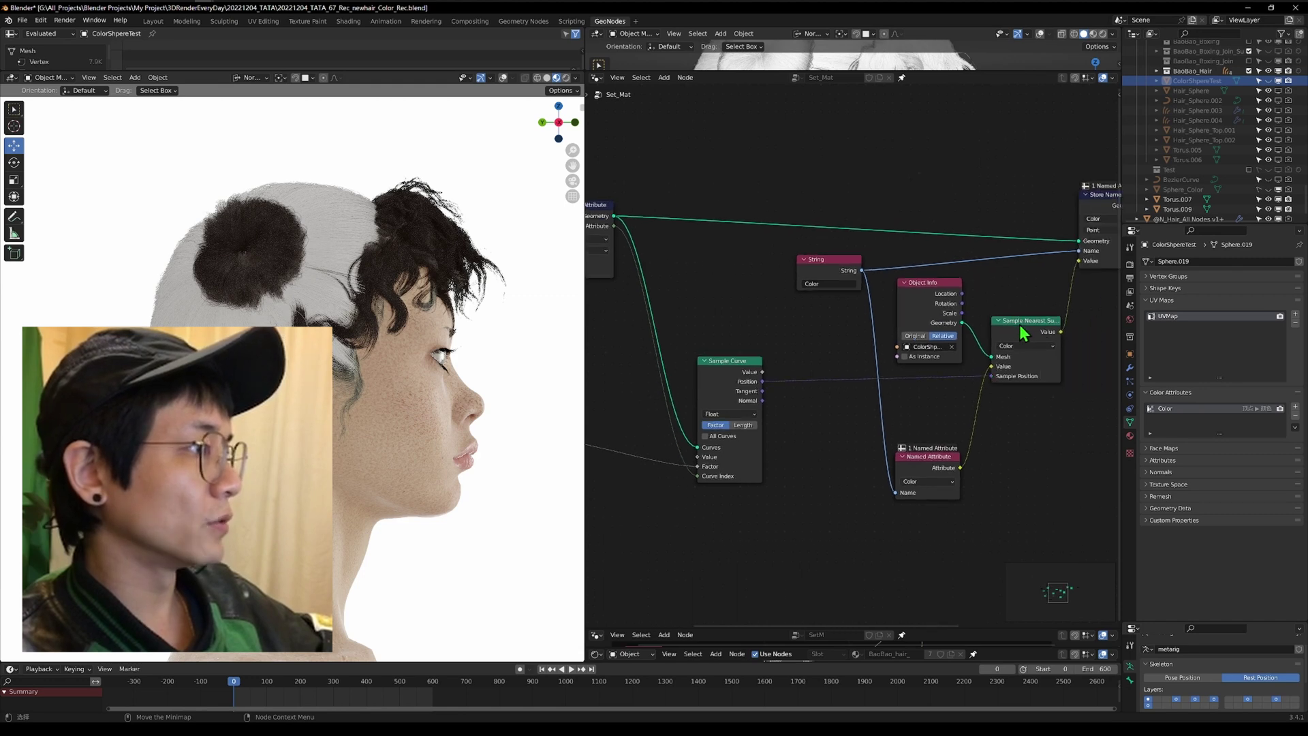
pyautogui.moveTo(1066, 352); pyautogui.dragTo(902, 370, button='middle')
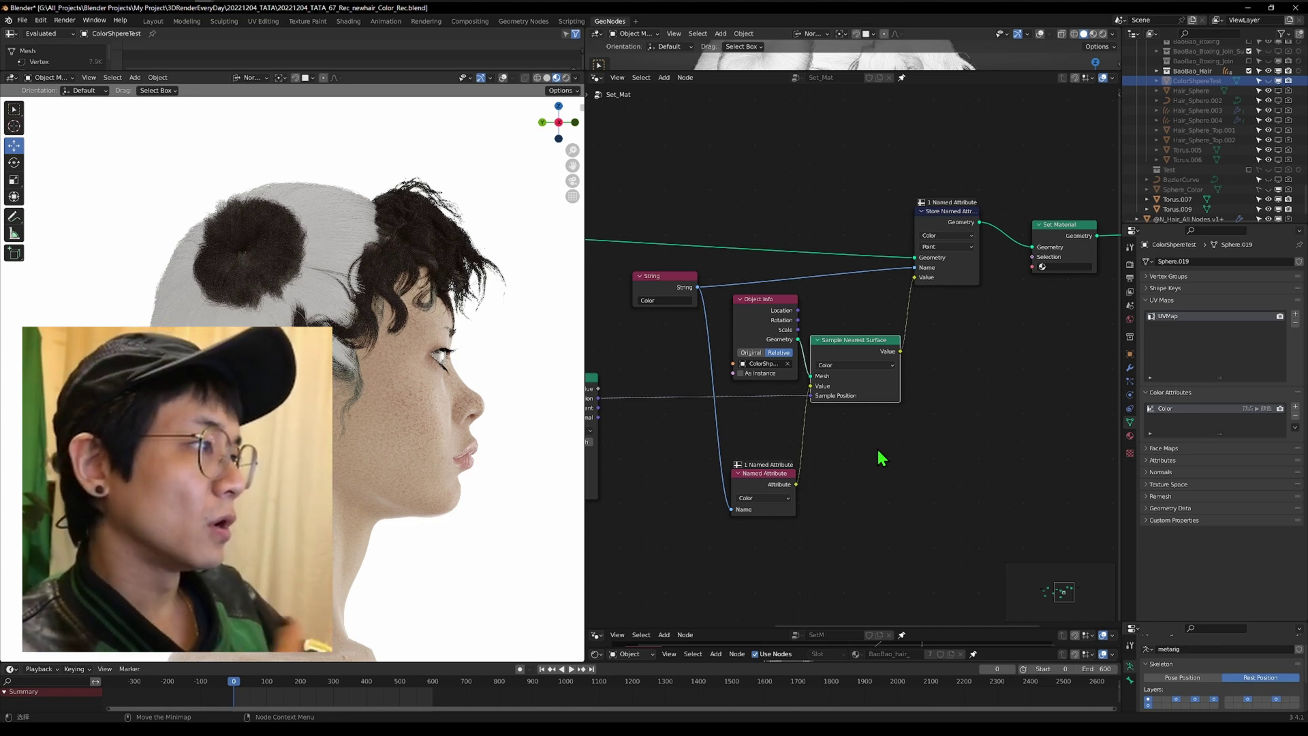
pyautogui.scroll(-2, 831, 477)
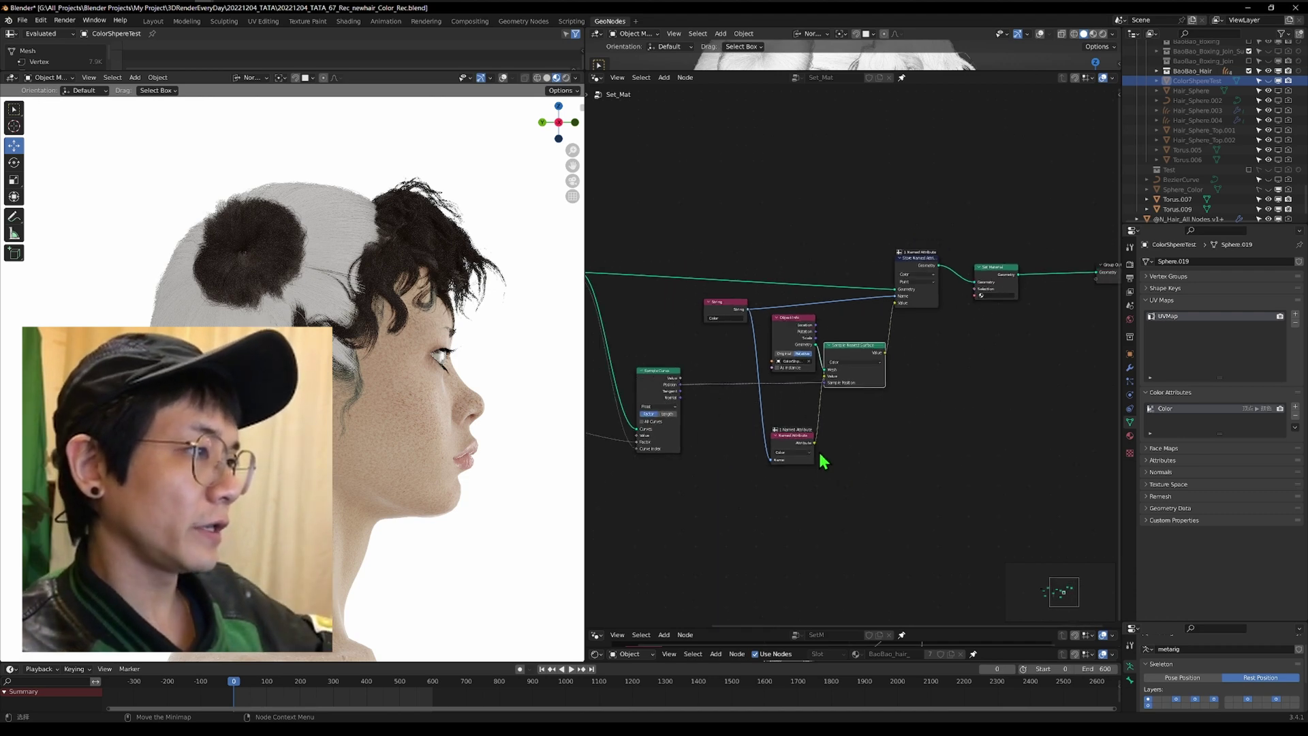
pyautogui.moveTo(725, 392); pyautogui.dragTo(673, 447, button='middle')
pyautogui.scroll(4, 930, 433)
pyautogui.moveTo(828, 461); pyautogui.dragTo(1043, 387, button='middle')
pyautogui.scroll(4, 806, 432)
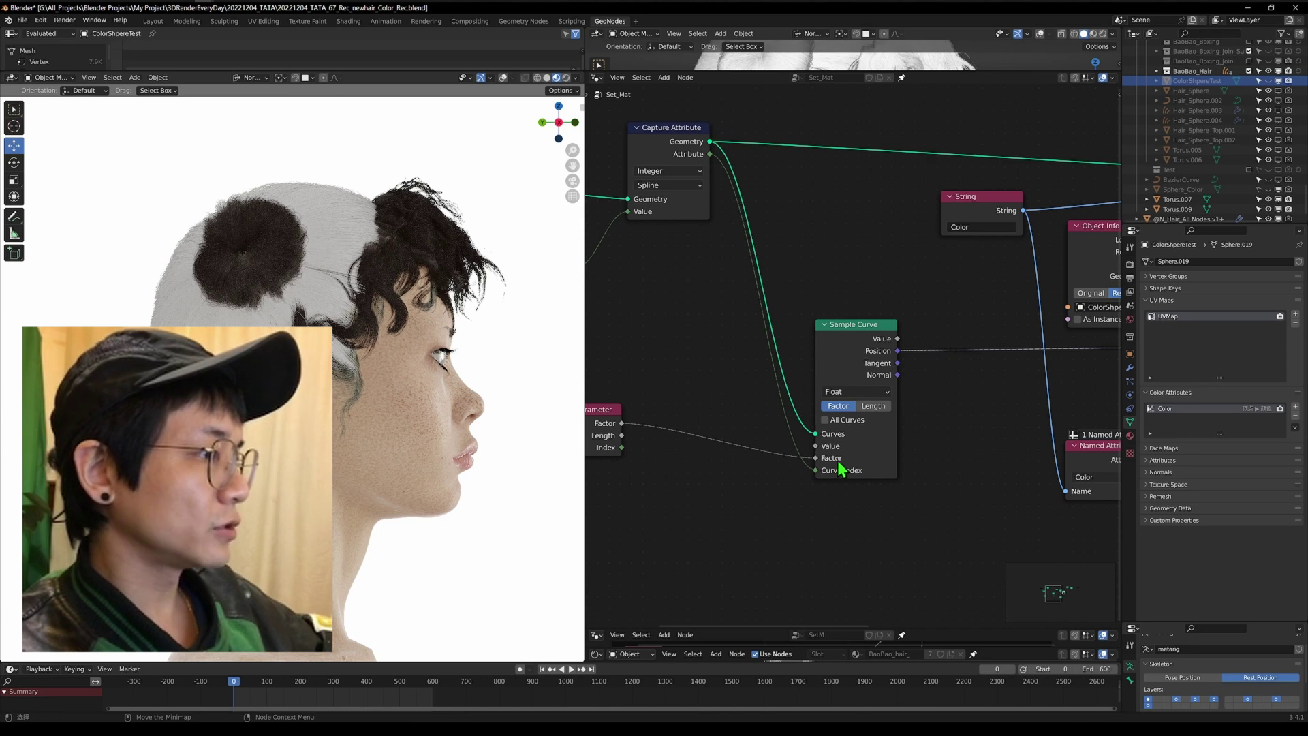
# Disconnect Spline Parameter's Factor output from the Factor input of Sample Curve.
pyautogui.moveTo(816, 458); pyautogui.dragTo(729, 474)
pyautogui.moveTo(890, 479); pyautogui.dragTo(949, 489)
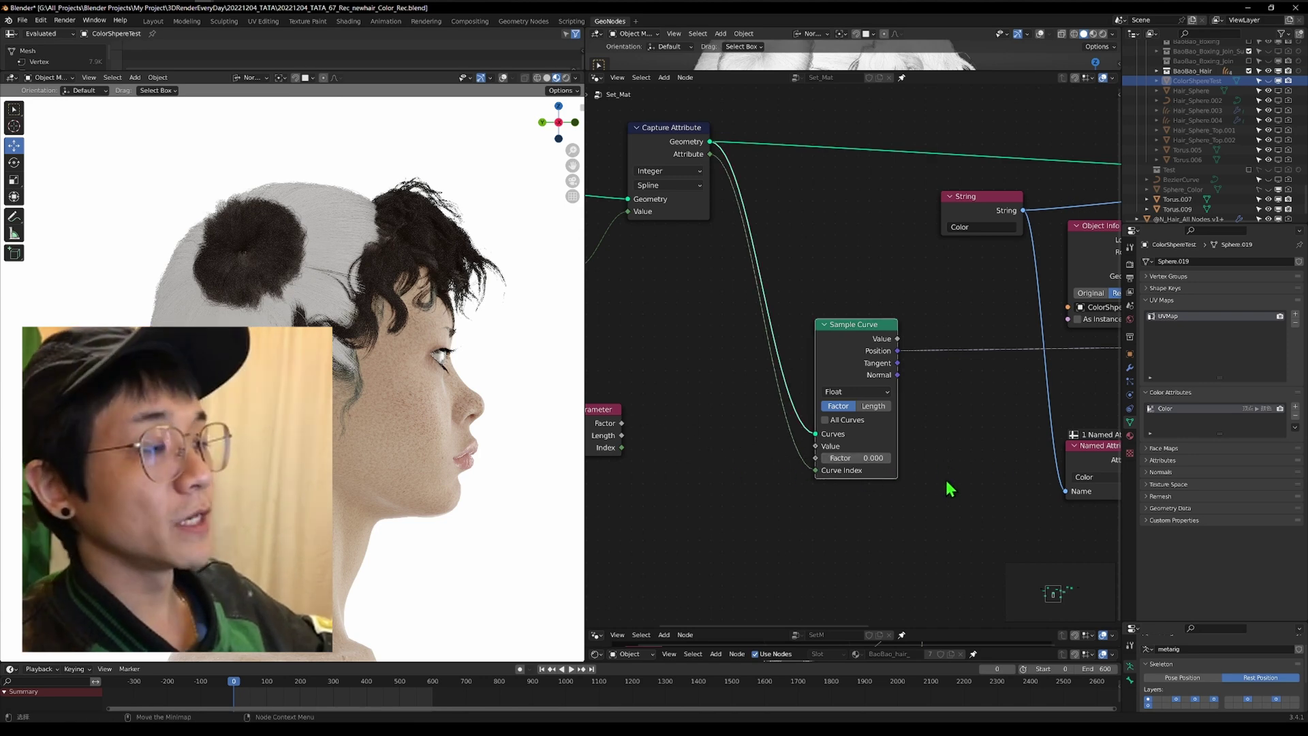
pyautogui.moveTo(949, 489); pyautogui.dragTo(774, 481, button='middle')
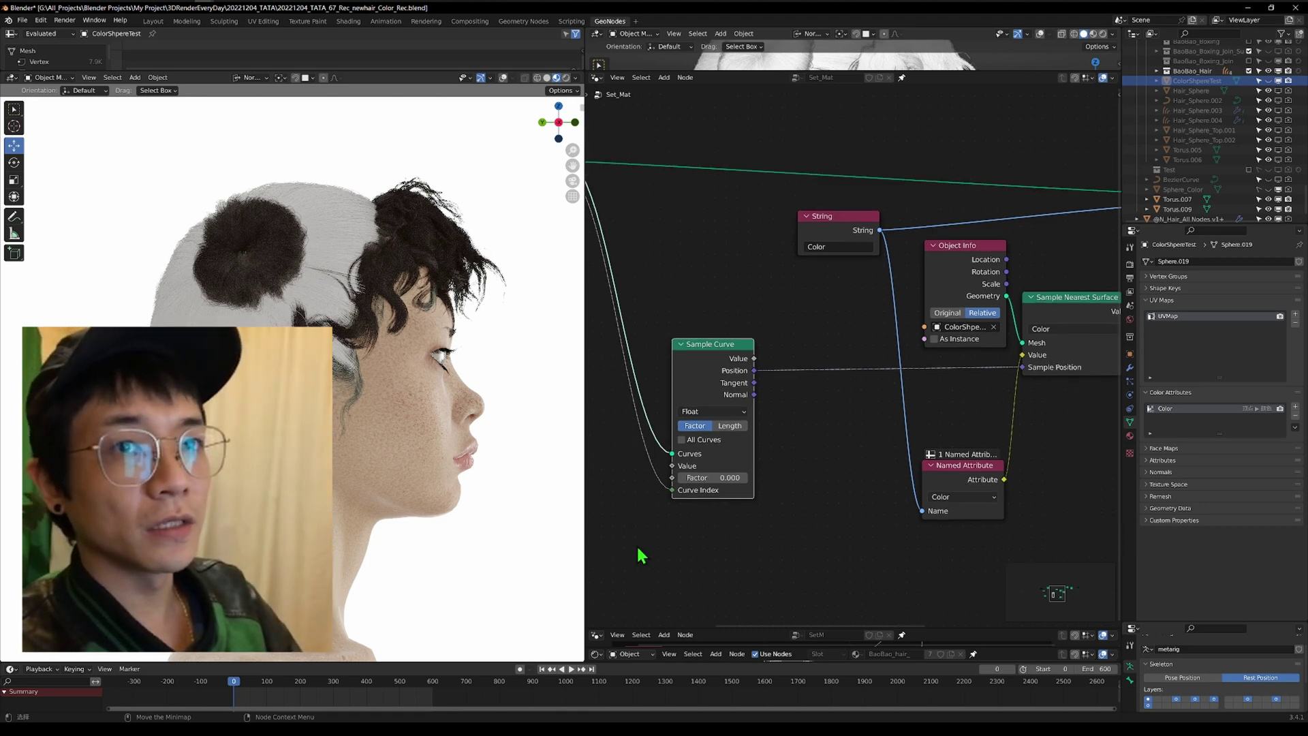
# Add a Switch node between the Spline Parameter and Sample Curve nodes.
pyautogui.scroll(-4, 639, 549)
pyautogui.moveTo(697, 560); pyautogui.dragTo(898, 490, button='middle')
pyautogui.hotkey('shift', 'a')
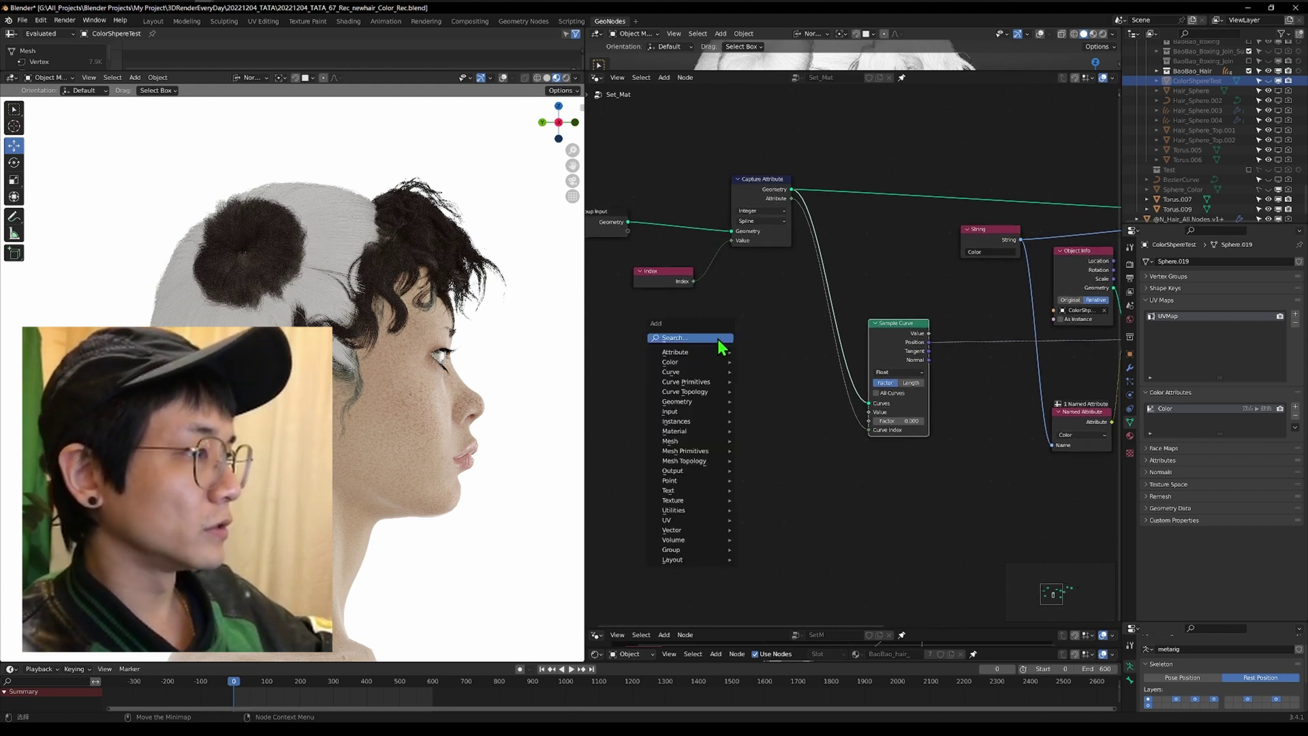
pyautogui.click(721, 342)
pyautogui.write('swi')
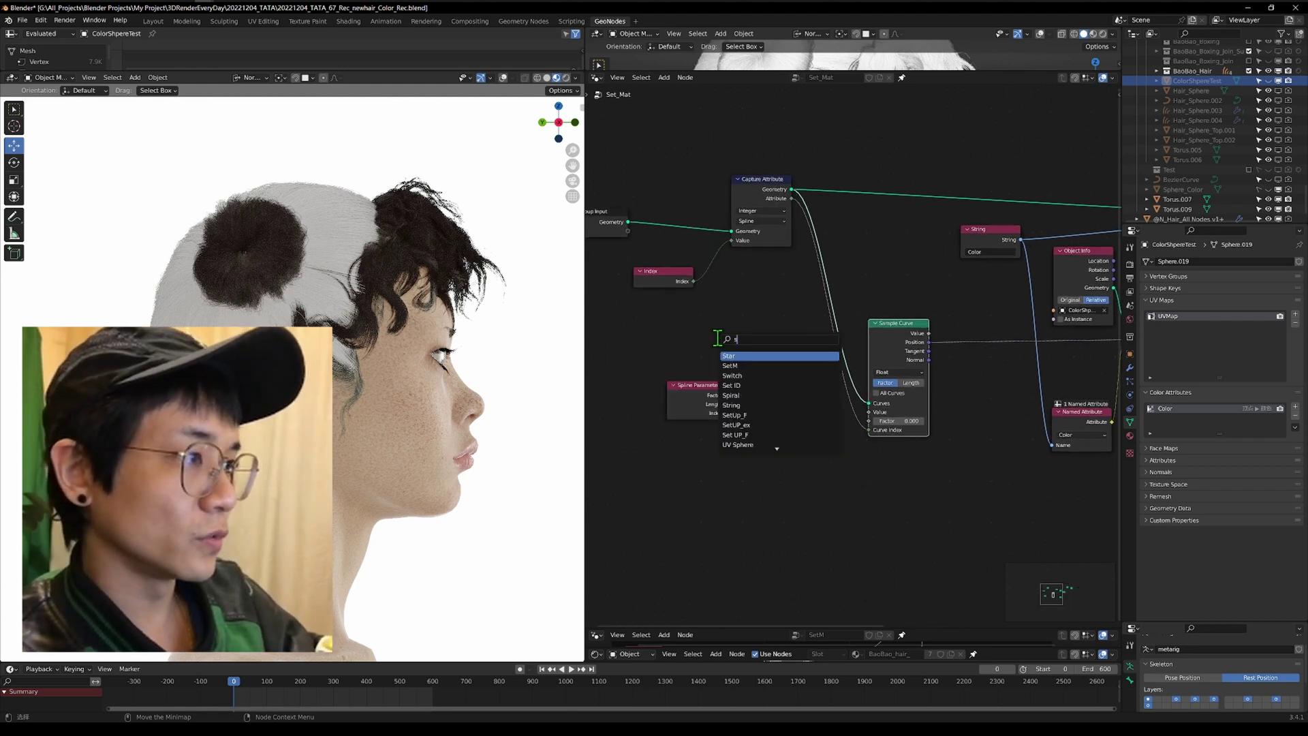
pyautogui.press('Return')
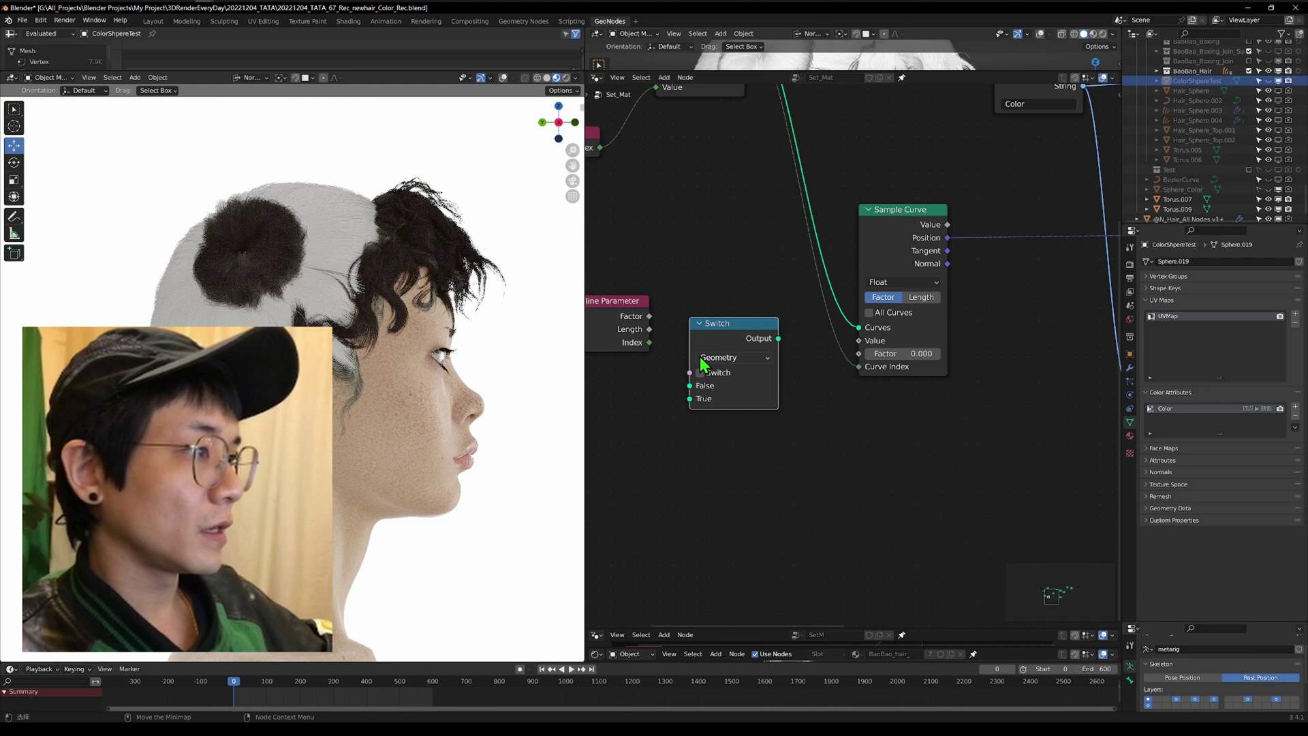
# Set the Switch to Float, connecting Spline Parameter's Length to its False input and its Output to Sample Curve's Factor.
pyautogui.click(714, 358)
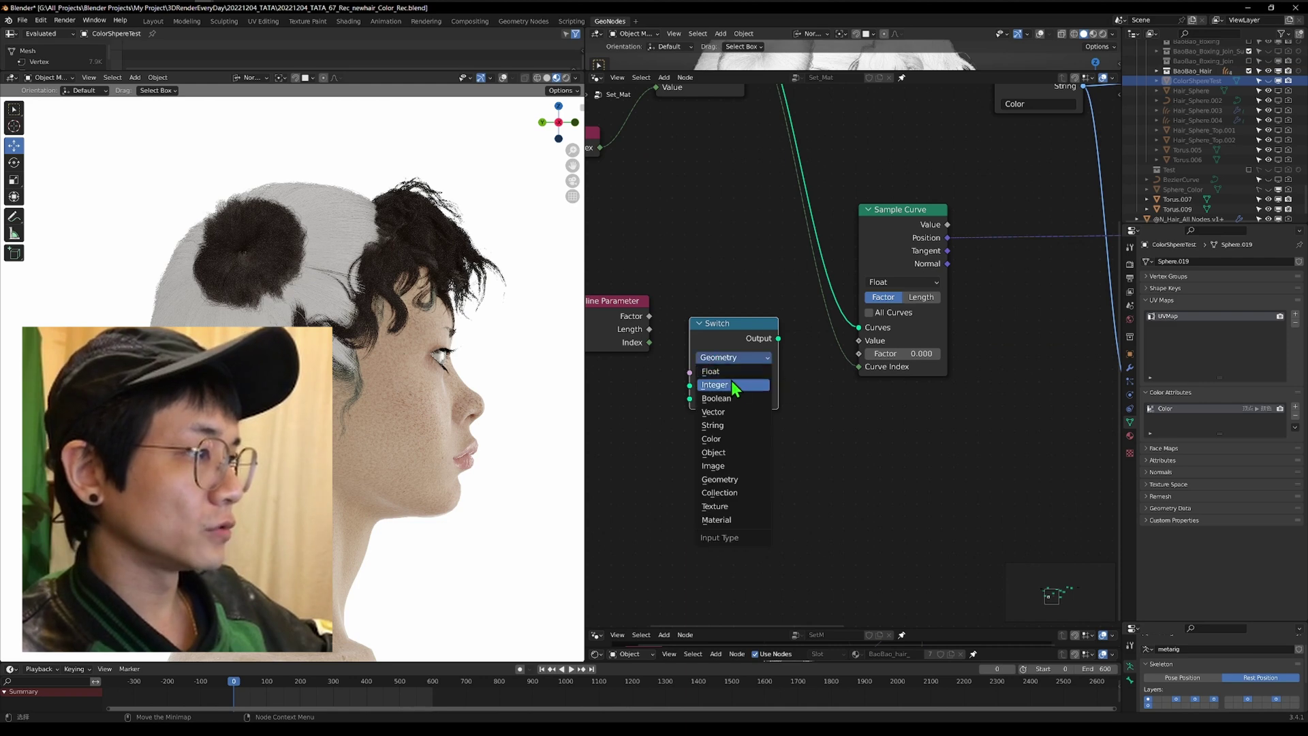
pyautogui.click(733, 372)
pyautogui.scroll(-2, 831, 368)
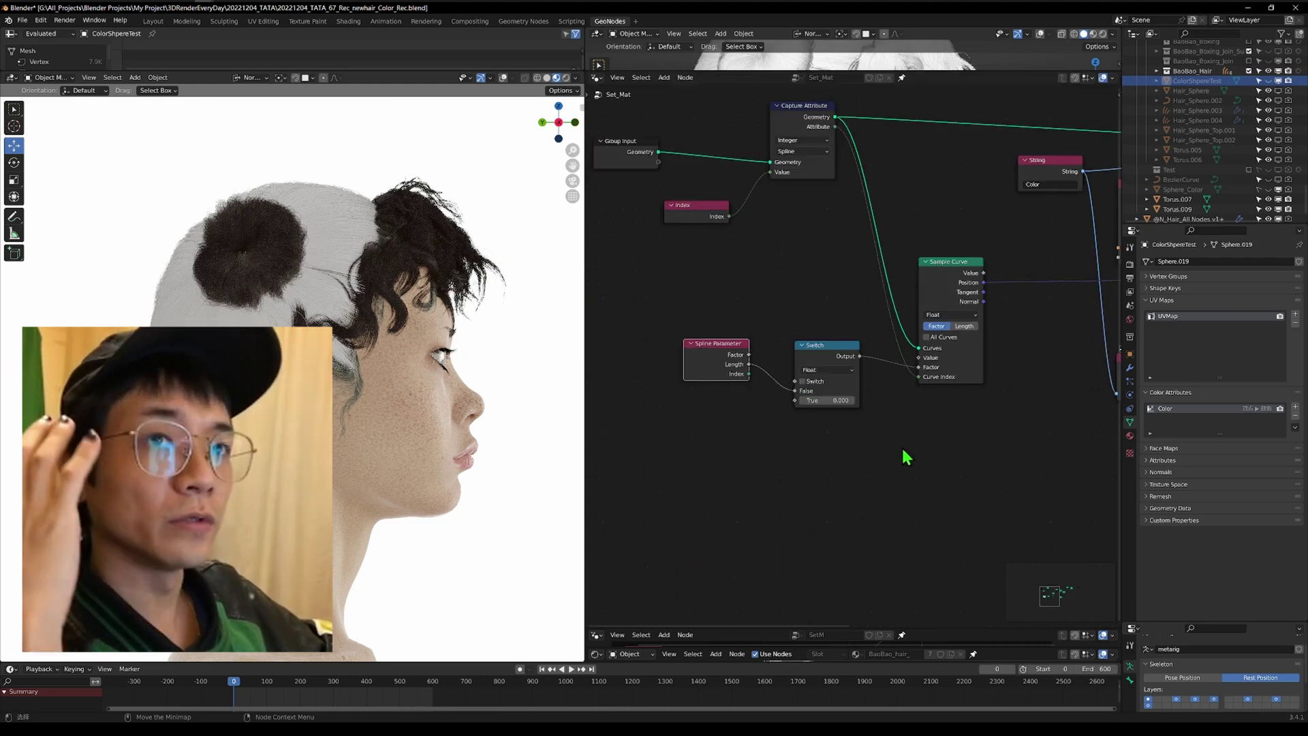
pyautogui.moveTo(902, 403); pyautogui.dragTo(808, 446, button='middle')
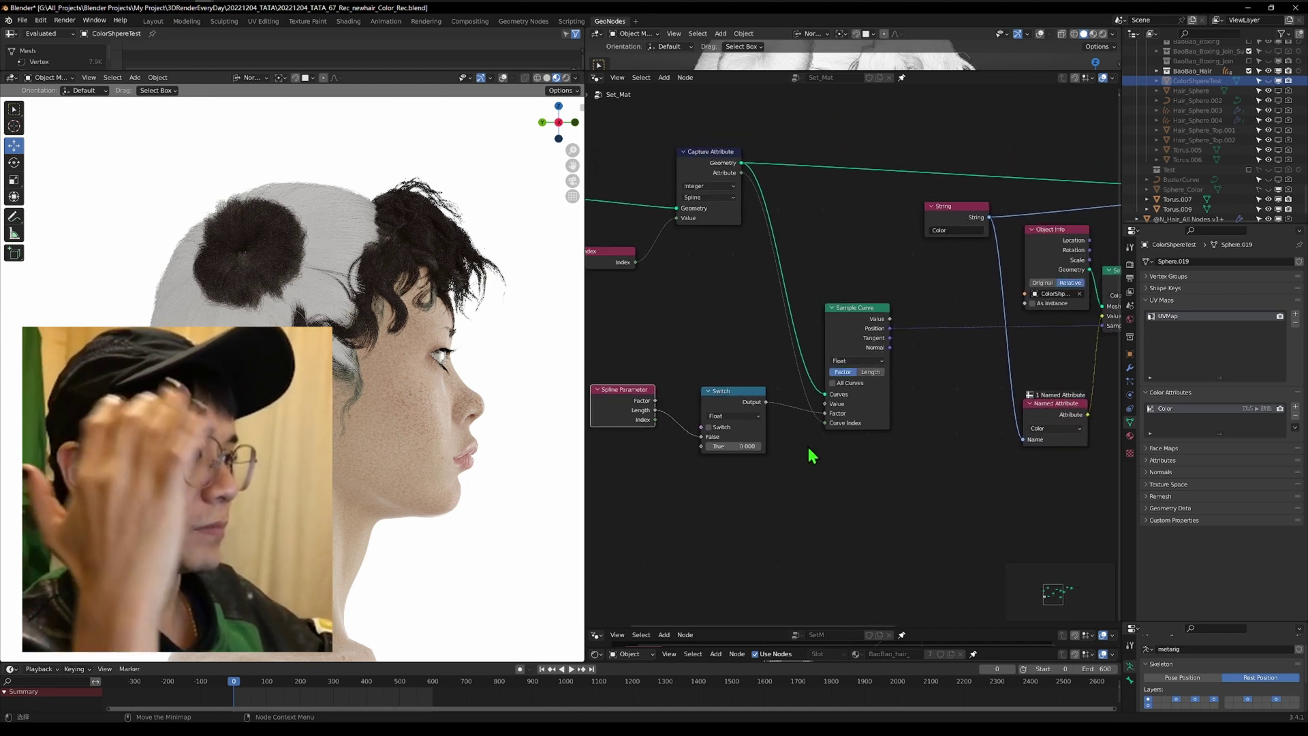
# Create a new material named HairColor on the BaoBao_TOP_ object.
pyautogui.scroll(-6, 860, 363)
pyautogui.moveTo(956, 301); pyautogui.dragTo(848, 362, button='middle')
pyautogui.scroll(5, 848, 362)
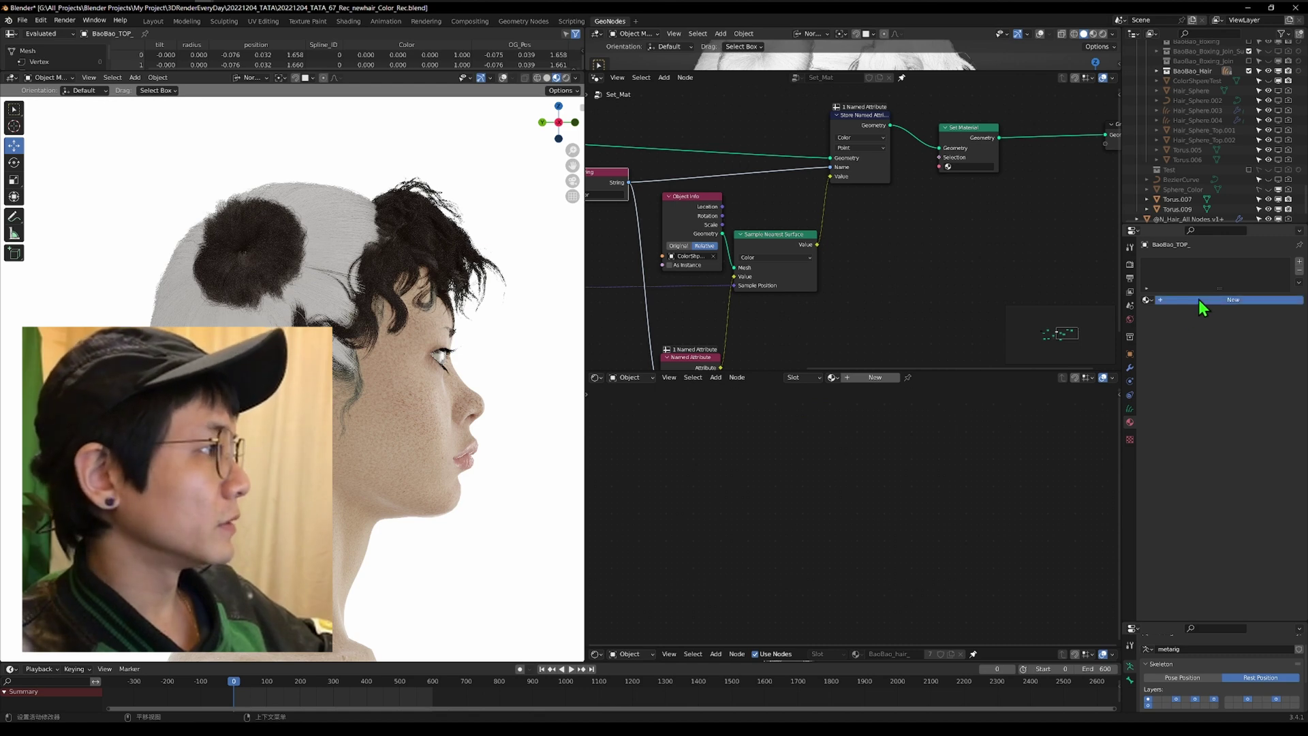
pyautogui.click(1199, 300)
pyautogui.doubleClick(1220, 300)
pyautogui.write('HairColor')
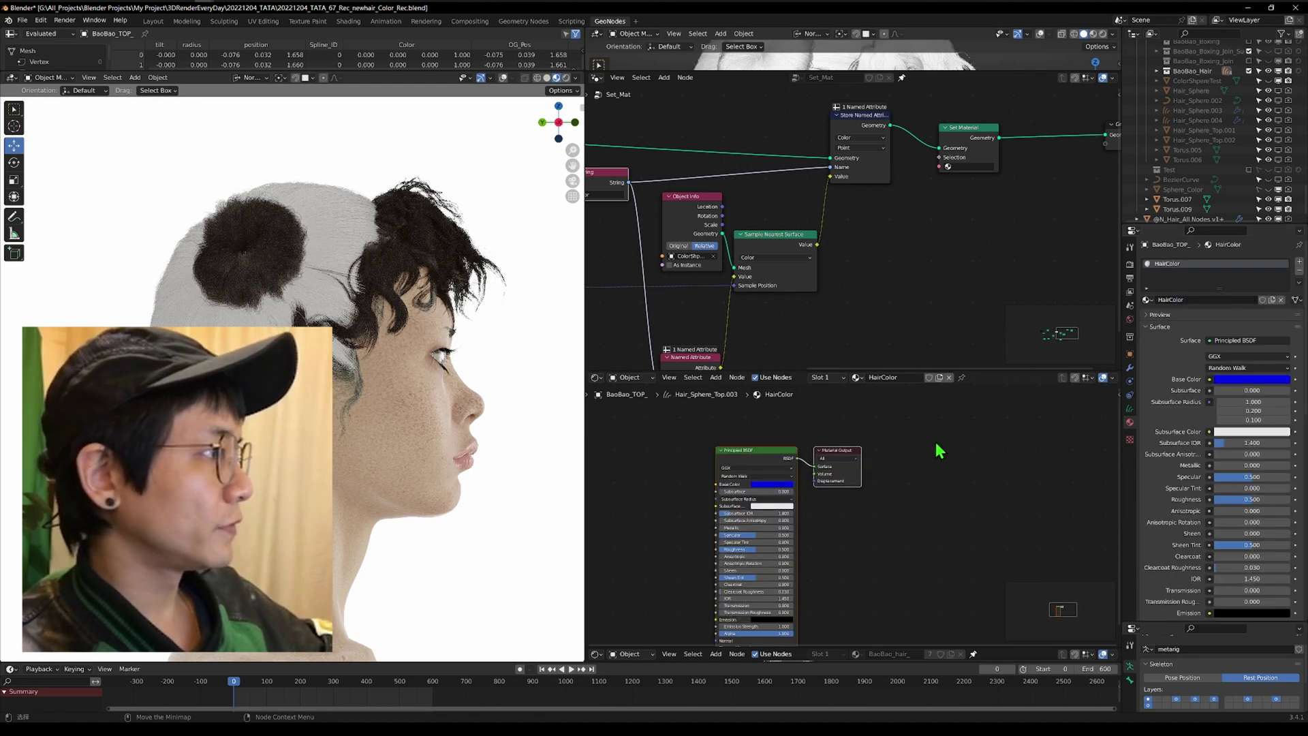
# Assign the HairColor material in the Set Material node.
pyautogui.click(949, 216)
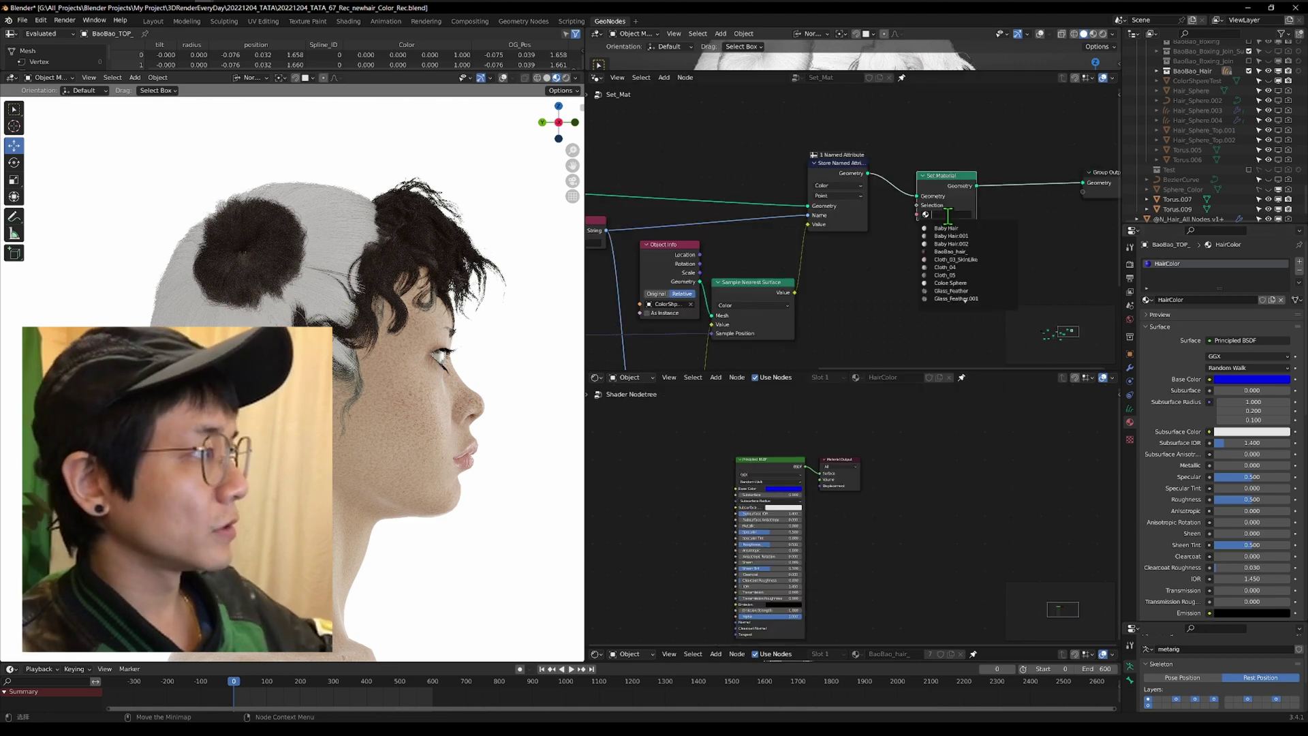
pyautogui.click(870, 293)
pyautogui.click(950, 216)
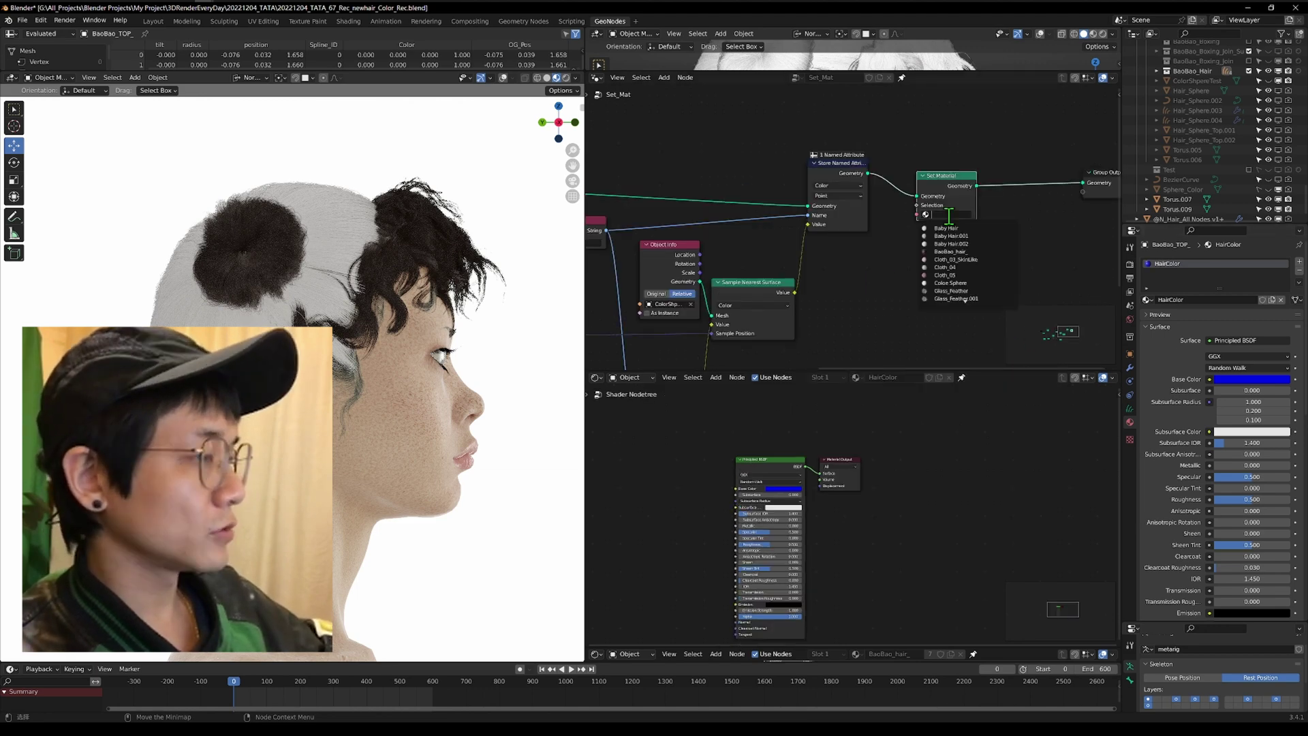
pyautogui.click(957, 307)
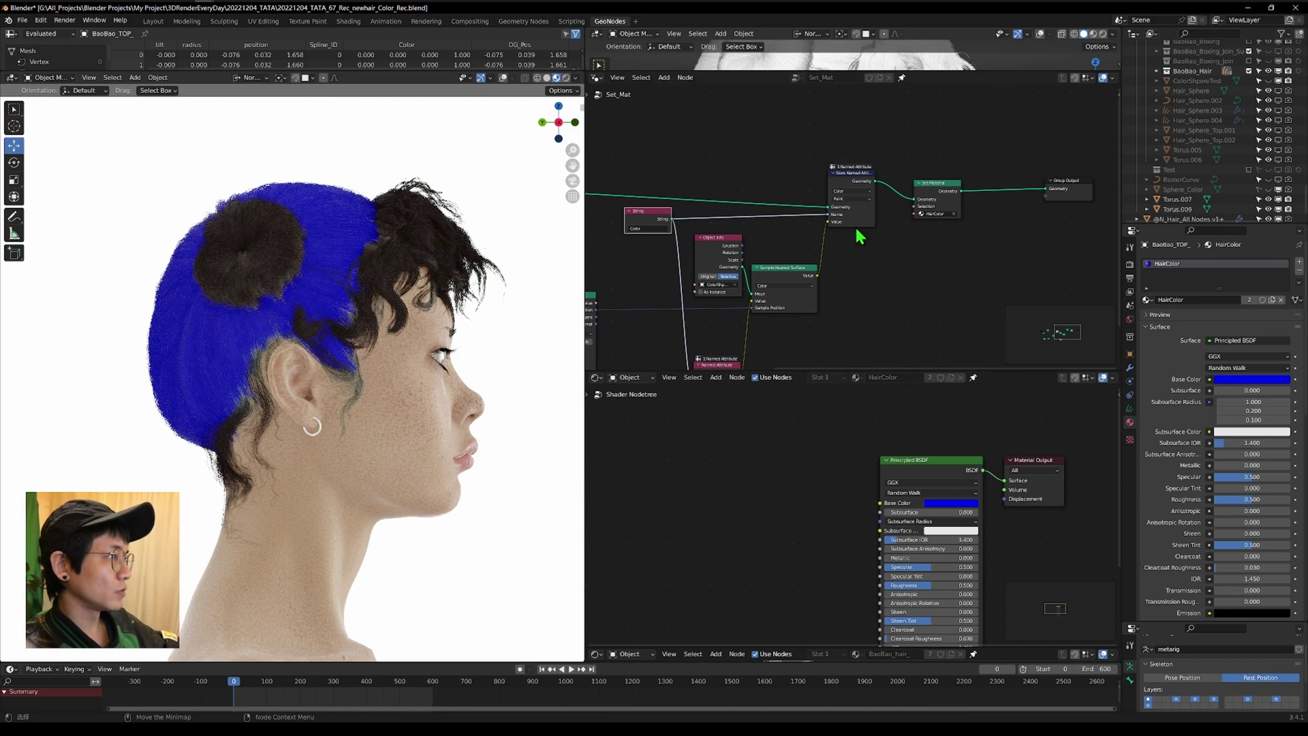
# Add an Attribute node to the HairColor shader, beside the Principled BSDF.
pyautogui.hotkey('shift', 'a')
pyautogui.click(724, 491)
pyautogui.write('c')
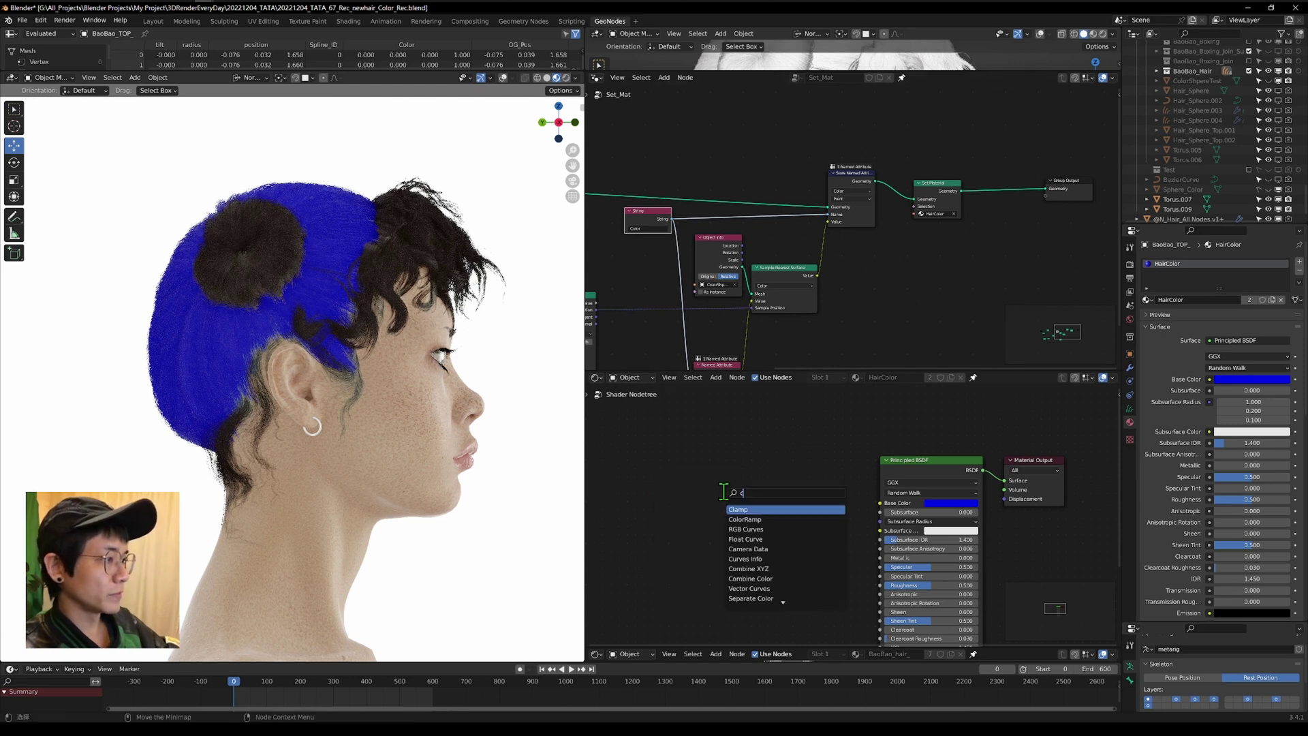
pyautogui.press('BackSpace')
pyautogui.write('ma')
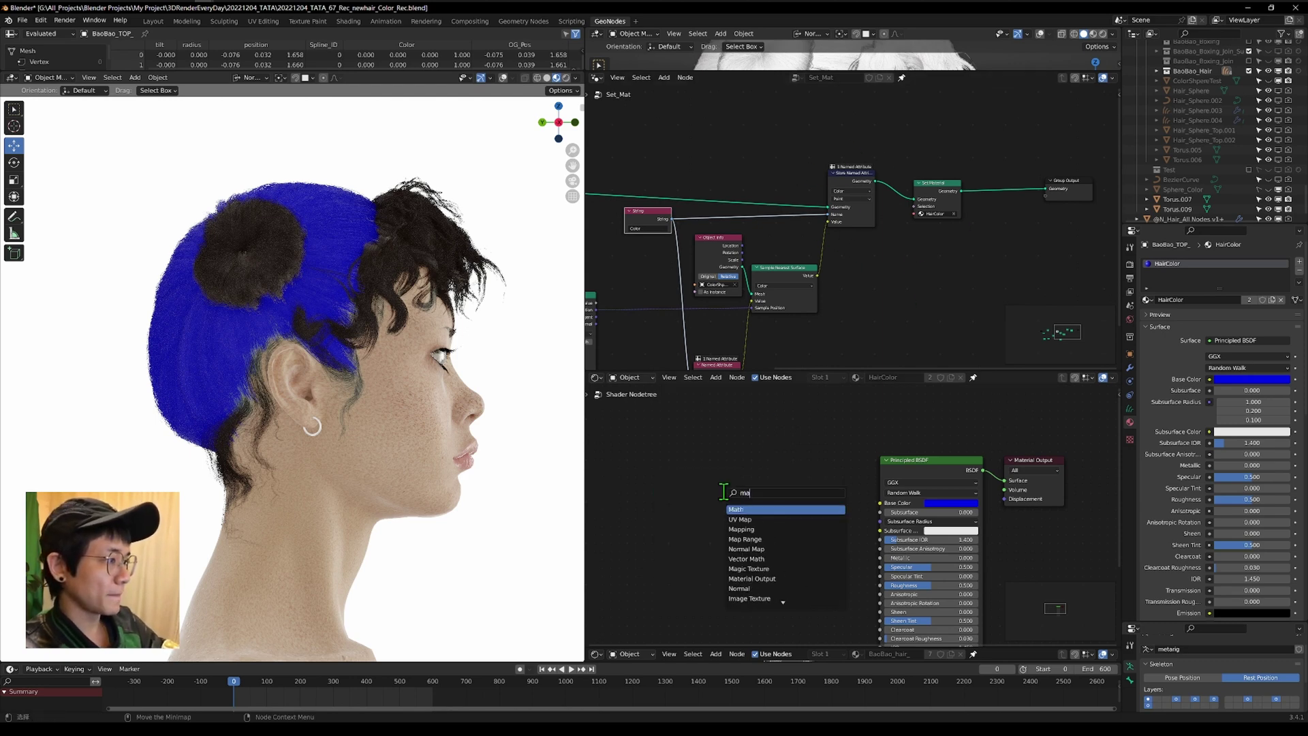
pyautogui.press('BackSpace')
pyautogui.press('BackSpace')
pyautogui.write('at')
pyautogui.press('Return')
pyautogui.click(778, 549)
# Name the attribute Color and connect the Attribute node's Color output to the Base Color of the Principled BSDF.
pyautogui.moveTo(785, 560); pyautogui.dragTo(770, 514, button='middle')
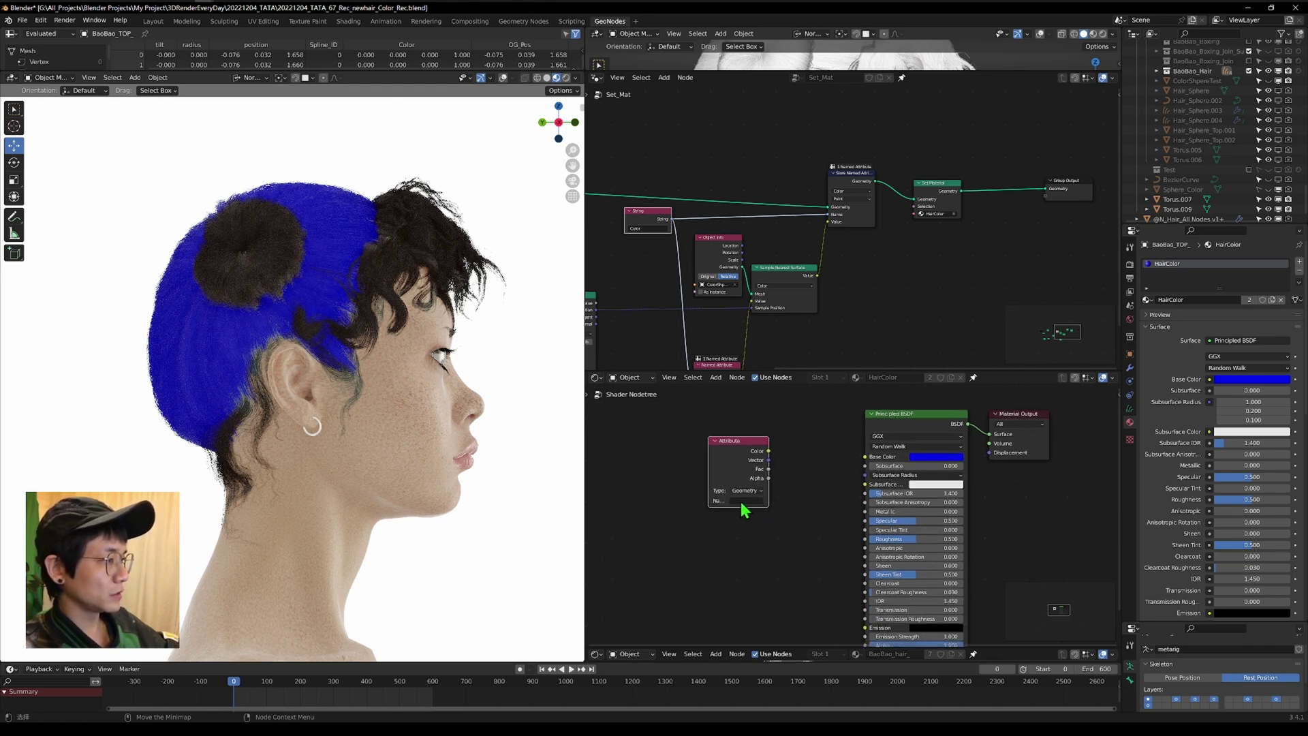
pyautogui.scroll(2, 835, 499)
pyautogui.moveTo(738, 427); pyautogui.dragTo(869, 446)
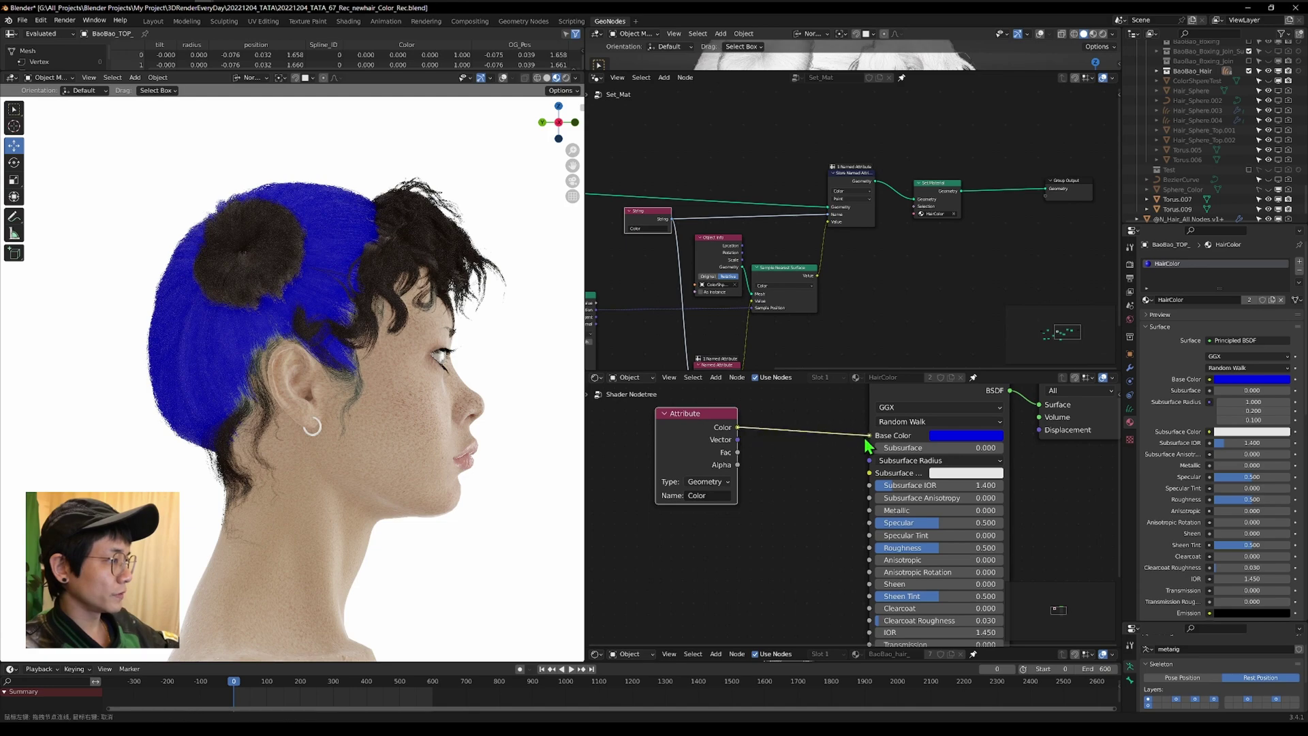
pyautogui.moveTo(867, 447); pyautogui.dragTo(869, 446)
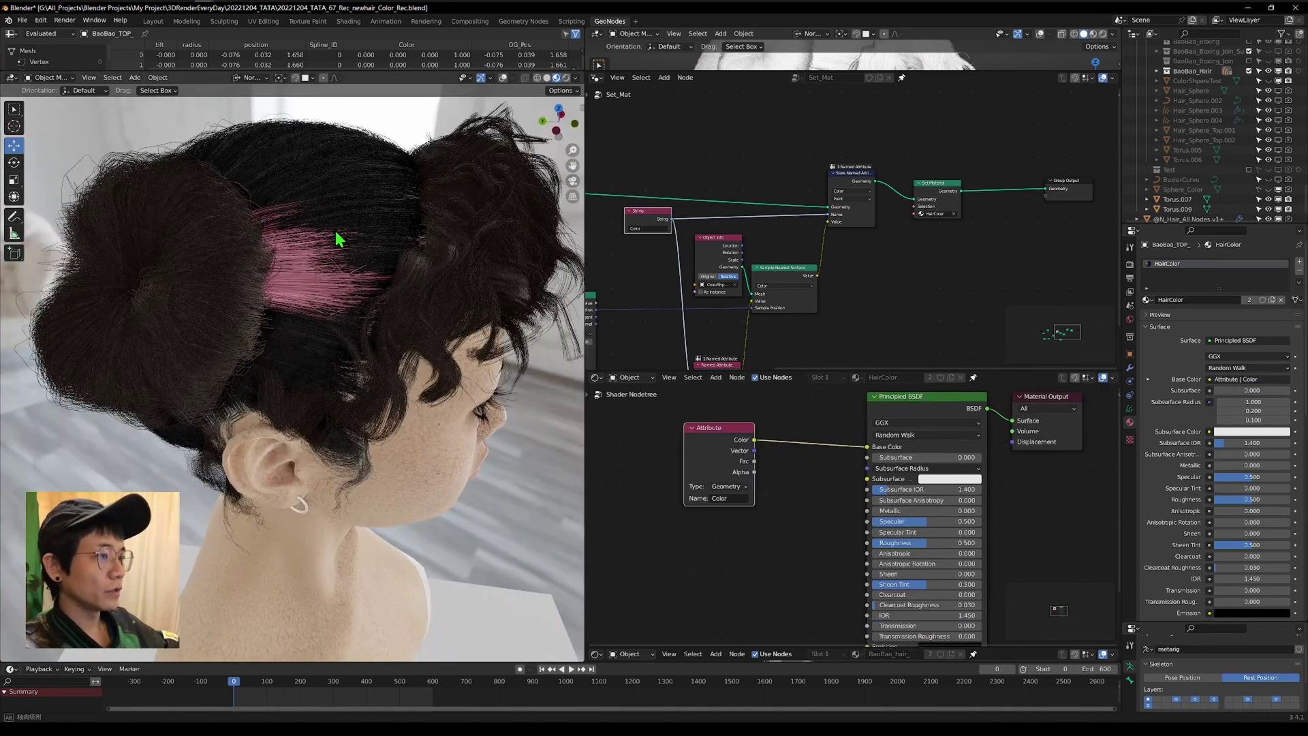
# Connect Spline Parameter's Factor output to the Switch's False input in place of Length.
pyautogui.moveTo(342, 242)
pyautogui.mouseDown(button='middle')
pyautogui.moveTo(354, 317)
pyautogui.moveTo(181, 389)
pyautogui.moveTo(248, 324)
pyautogui.moveTo(321, 320)
pyautogui.mouseUp(button='middle')
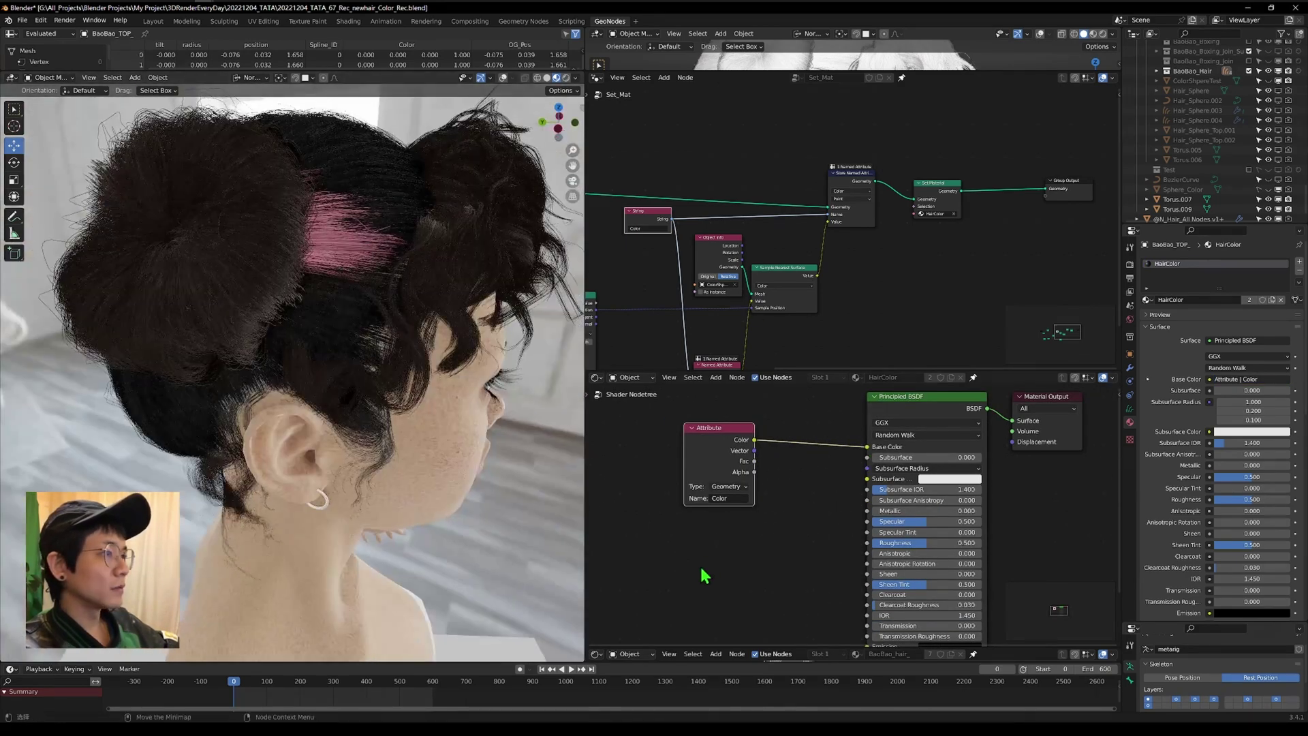
pyautogui.scroll(-3, 710, 551)
pyautogui.scroll(-4, 711, 549)
pyautogui.moveTo(731, 523); pyautogui.dragTo(906, 510, button='middle')
pyautogui.scroll(-5, 822, 276)
pyautogui.moveTo(794, 273); pyautogui.dragTo(1031, 245, button='middle')
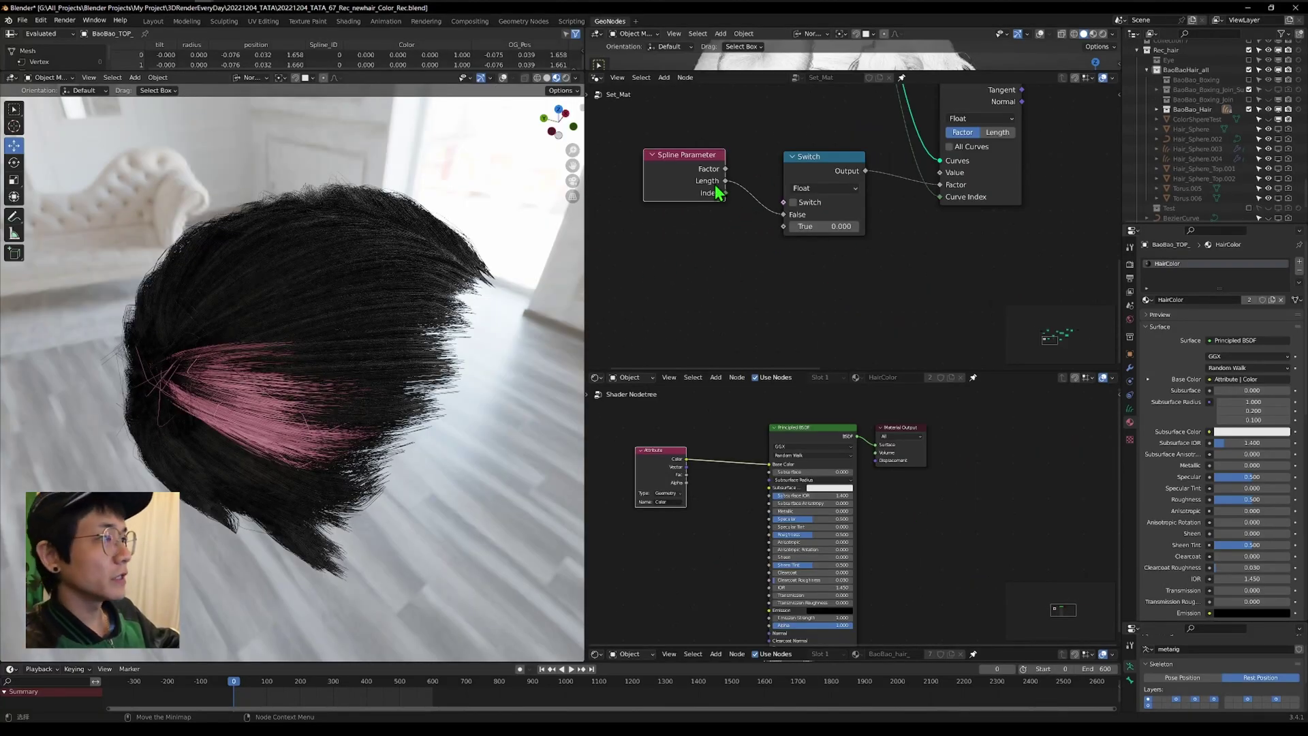
pyautogui.moveTo(697, 164); pyautogui.dragTo(772, 216)
pyautogui.moveTo(296, 361)
pyautogui.mouseDown(button='middle')
pyautogui.moveTo(395, 394)
pyautogui.moveTo(306, 385)
pyautogui.mouseUp(button='middle')
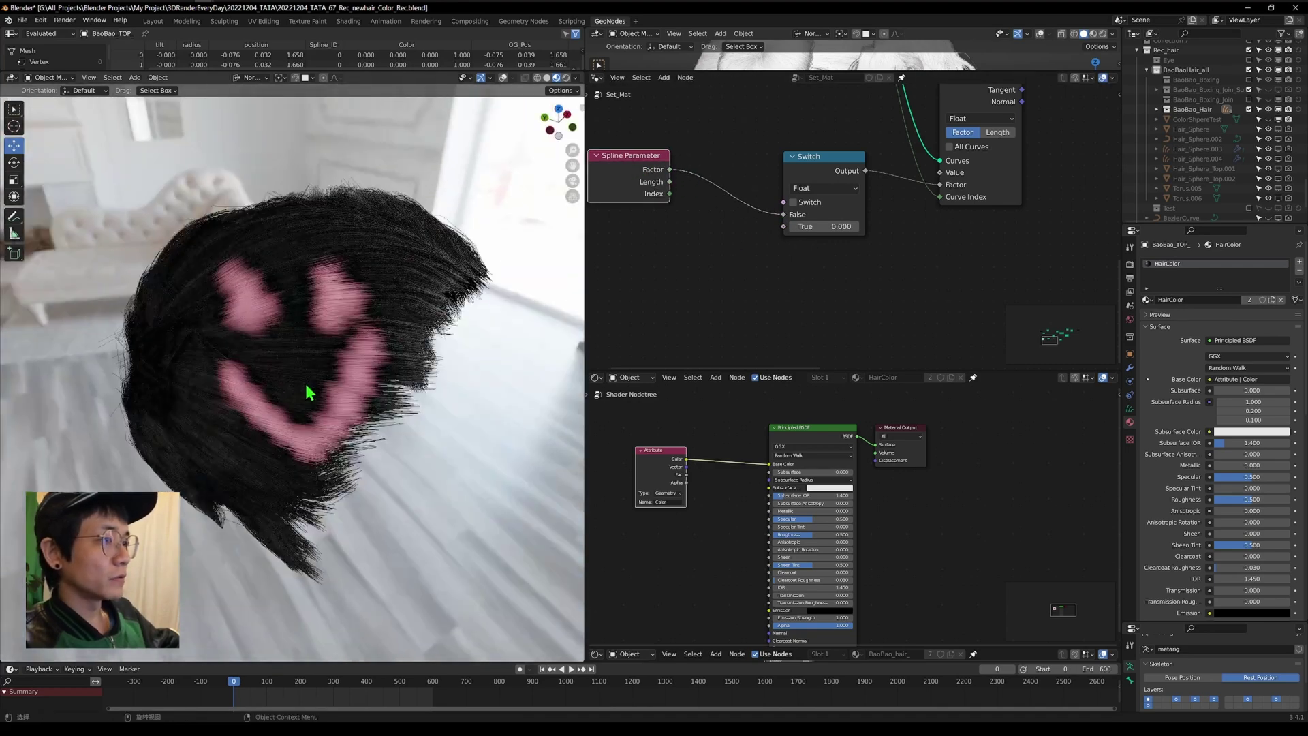
# Toggle the Switch node's option on and back off to compare the hair coloring from several angles.
pyautogui.moveTo(807, 260); pyautogui.dragTo(780, 307, button='middle')
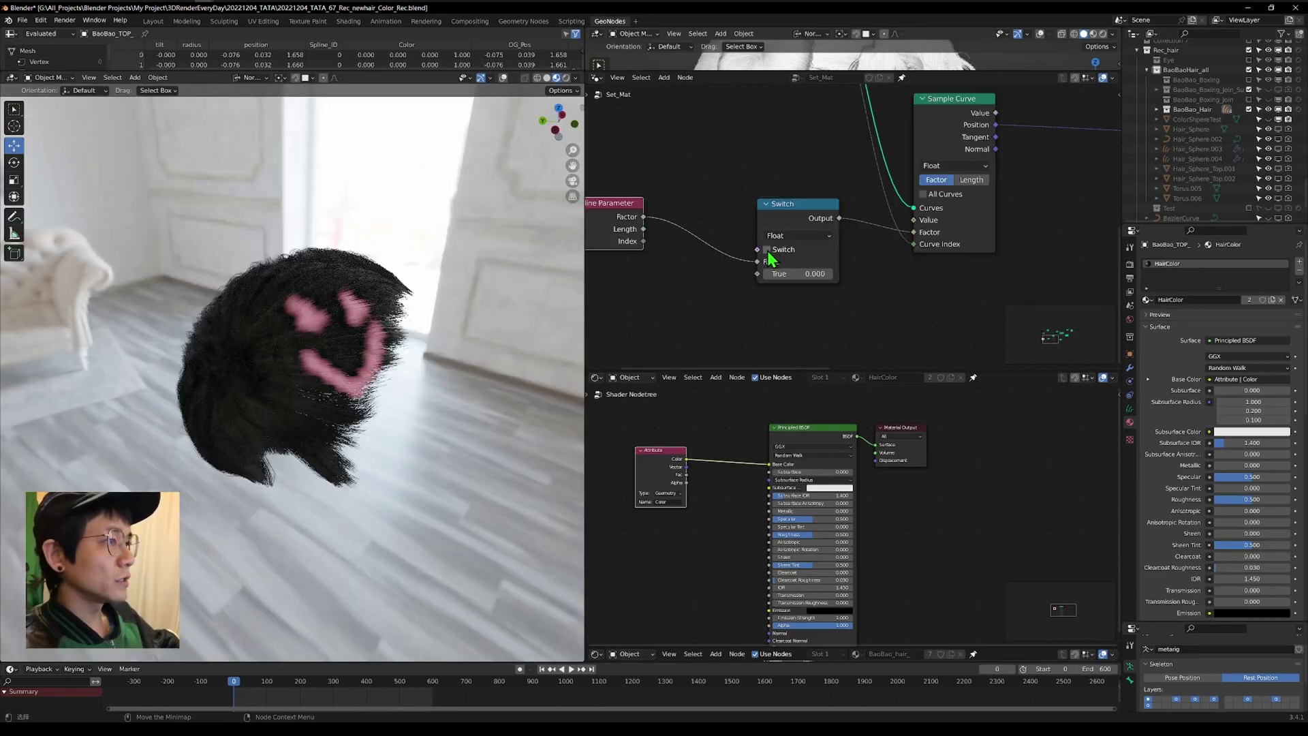
pyautogui.click(767, 250)
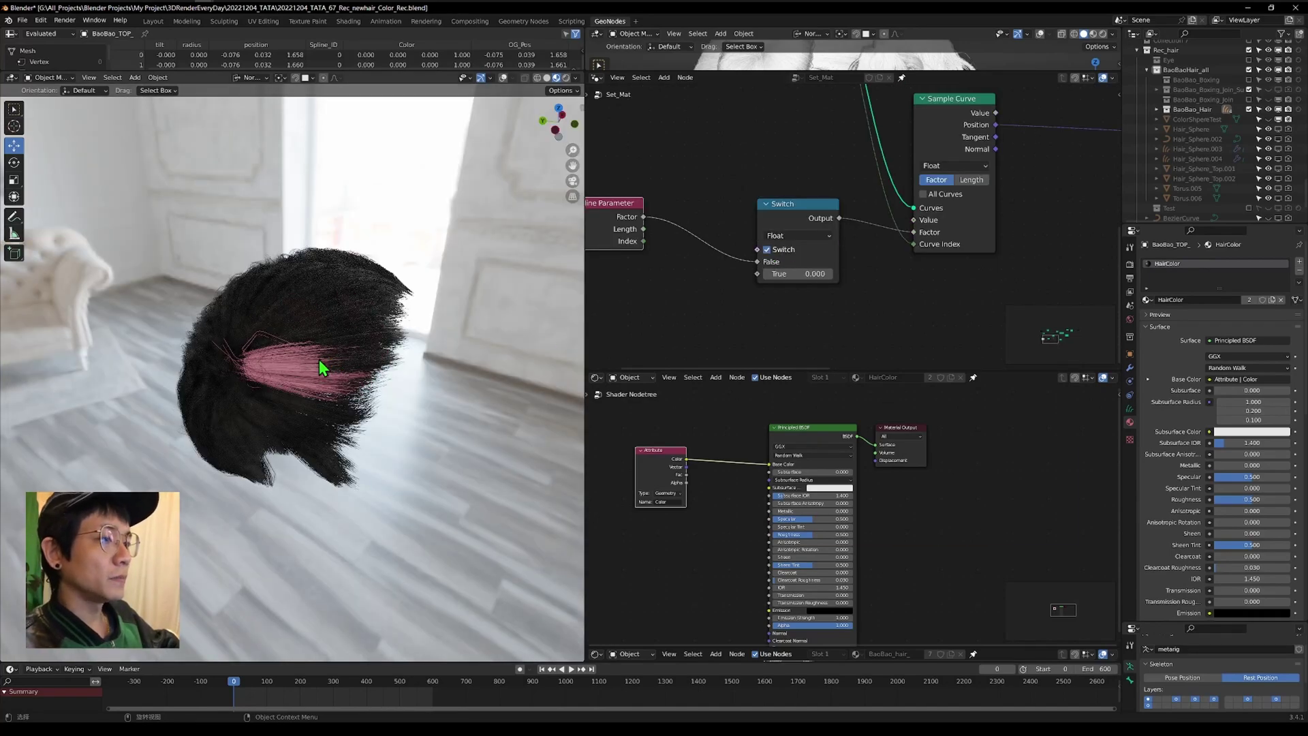
pyautogui.moveTo(321, 365); pyautogui.dragTo(405, 311, button='middle')
pyautogui.scroll(2, 368, 361)
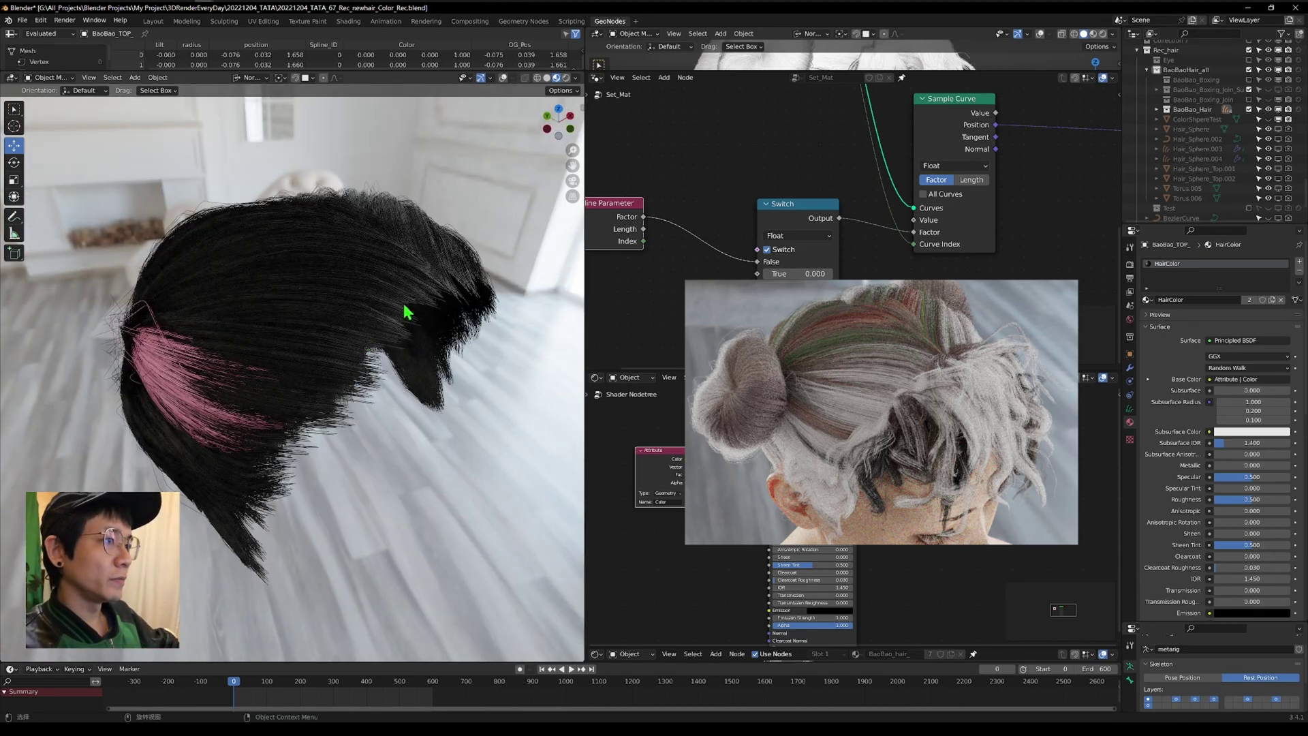
pyautogui.moveTo(215, 543); pyautogui.dragTo(380, 227, button='middle')
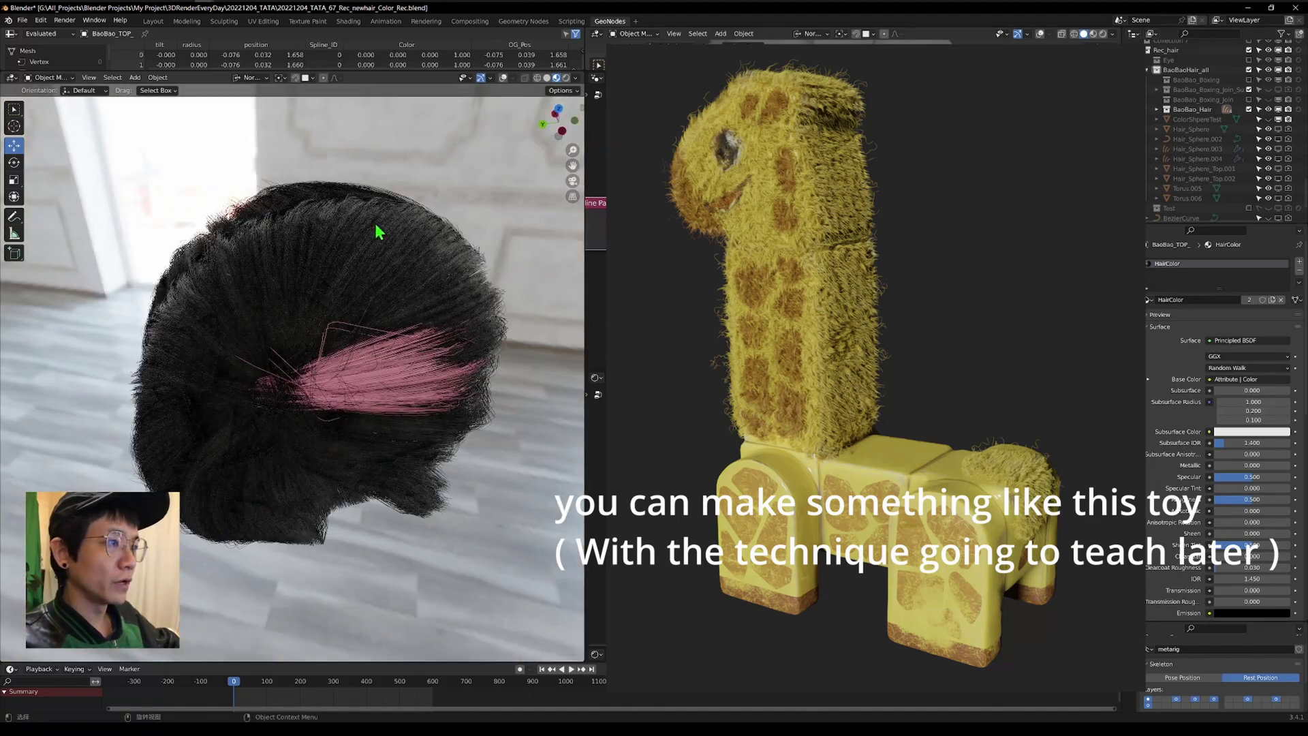
pyautogui.moveTo(383, 309); pyautogui.dragTo(436, 259, button='middle')
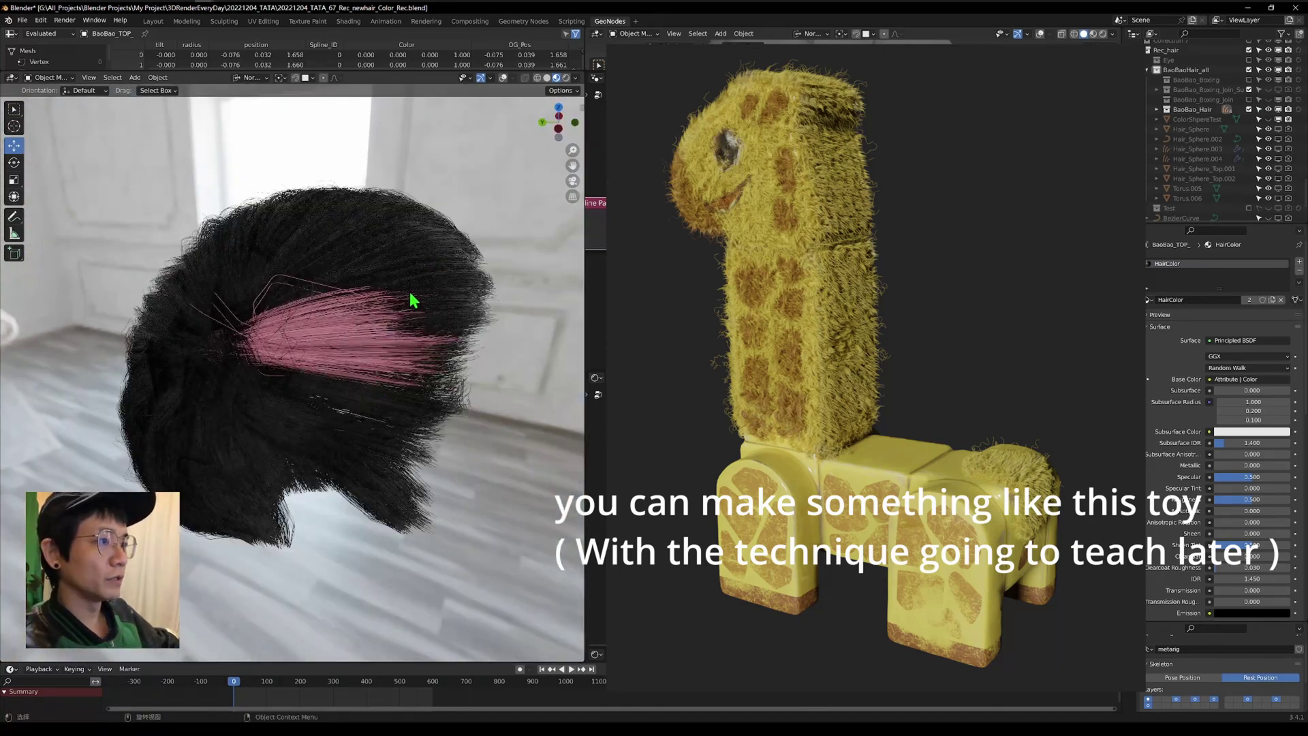
pyautogui.moveTo(425, 353); pyautogui.dragTo(188, 322, button='middle')
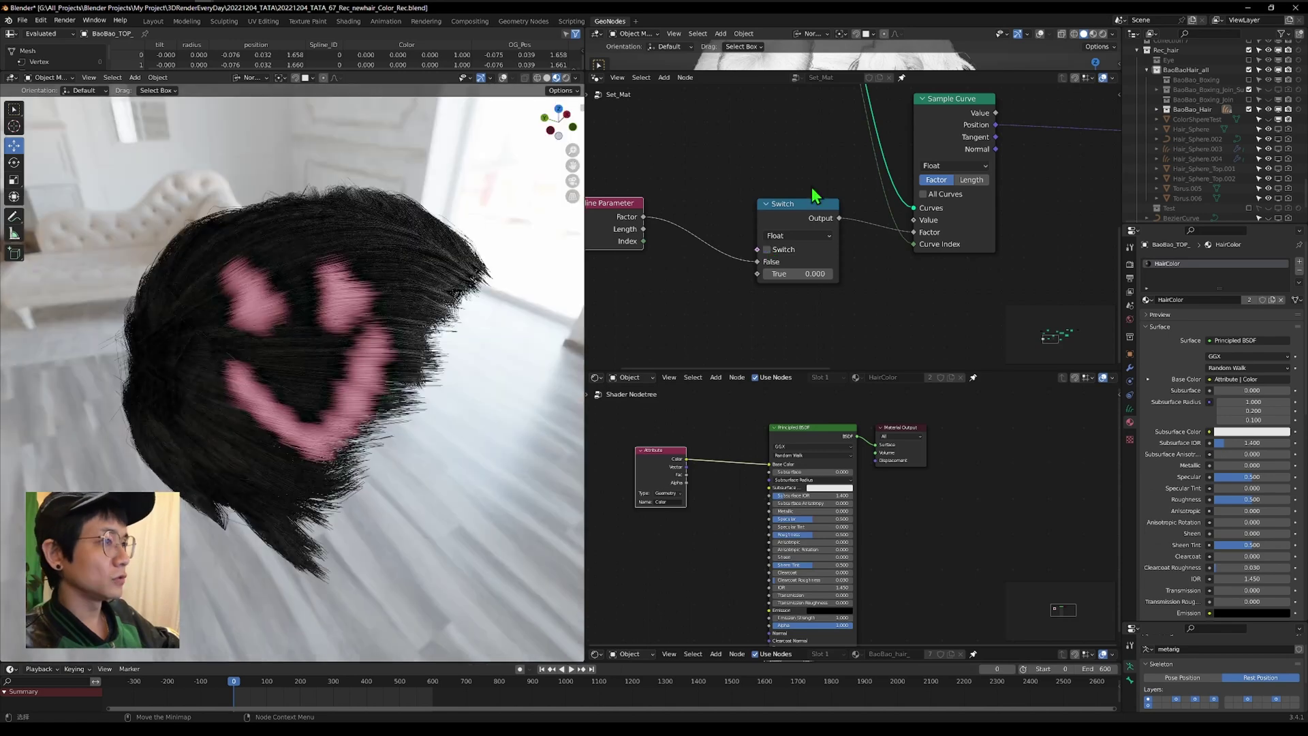
# Add a second Group Input node below Set Material and expose Set Material's Material socket through it.
pyautogui.scroll(-3, 836, 286)
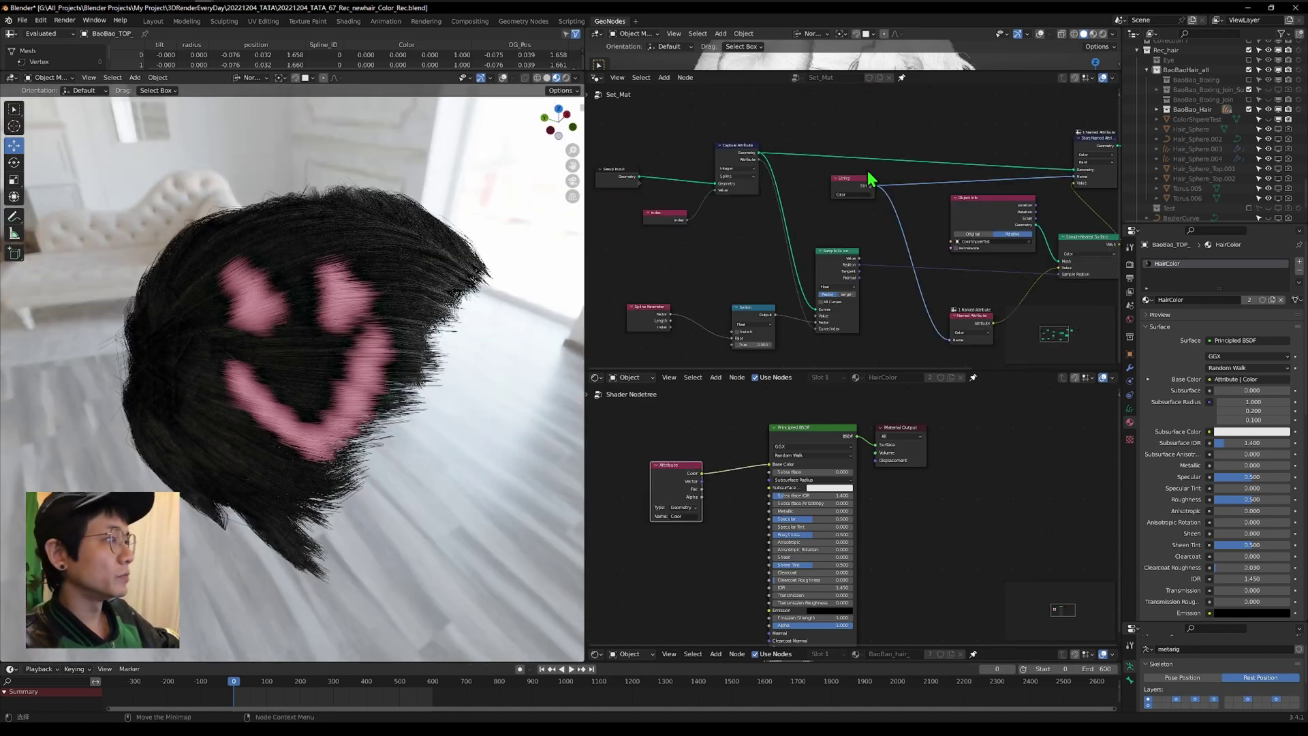
pyautogui.scroll(-3, 897, 183)
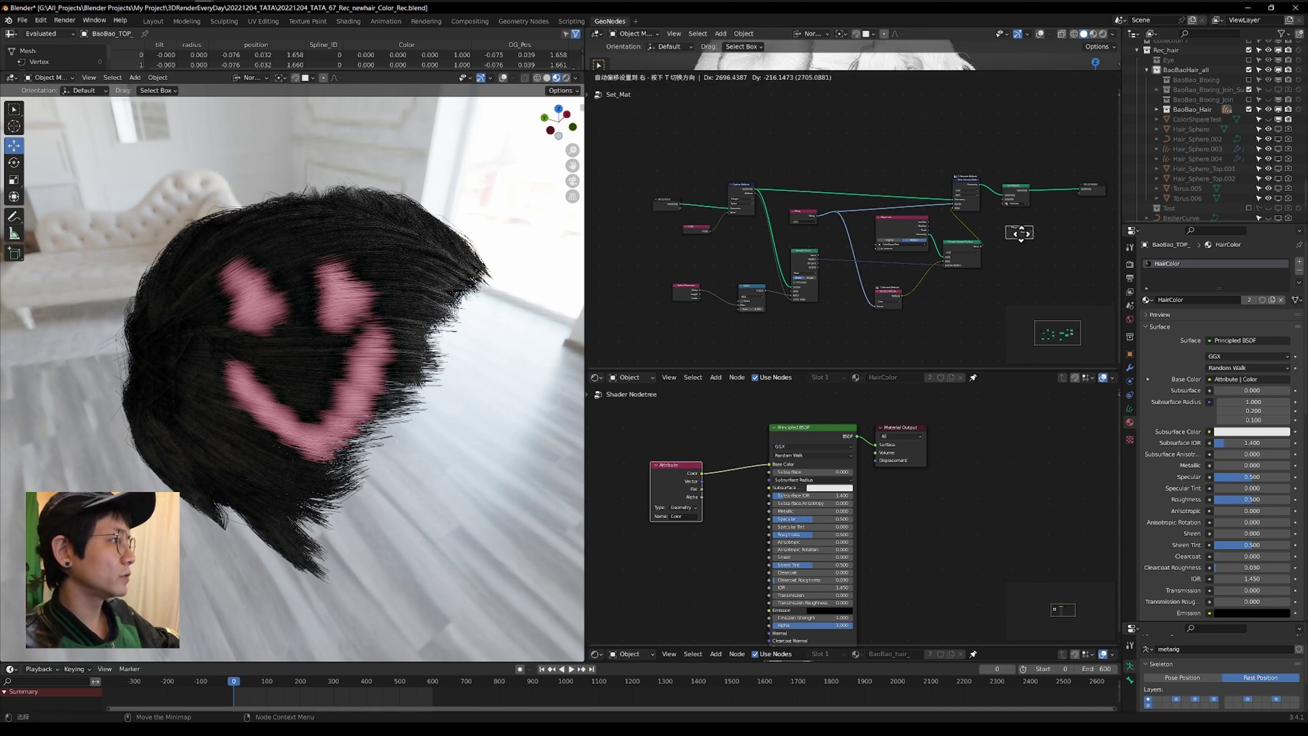
pyautogui.scroll(4, 1043, 245)
pyautogui.moveTo(891, 235); pyautogui.dragTo(902, 244)
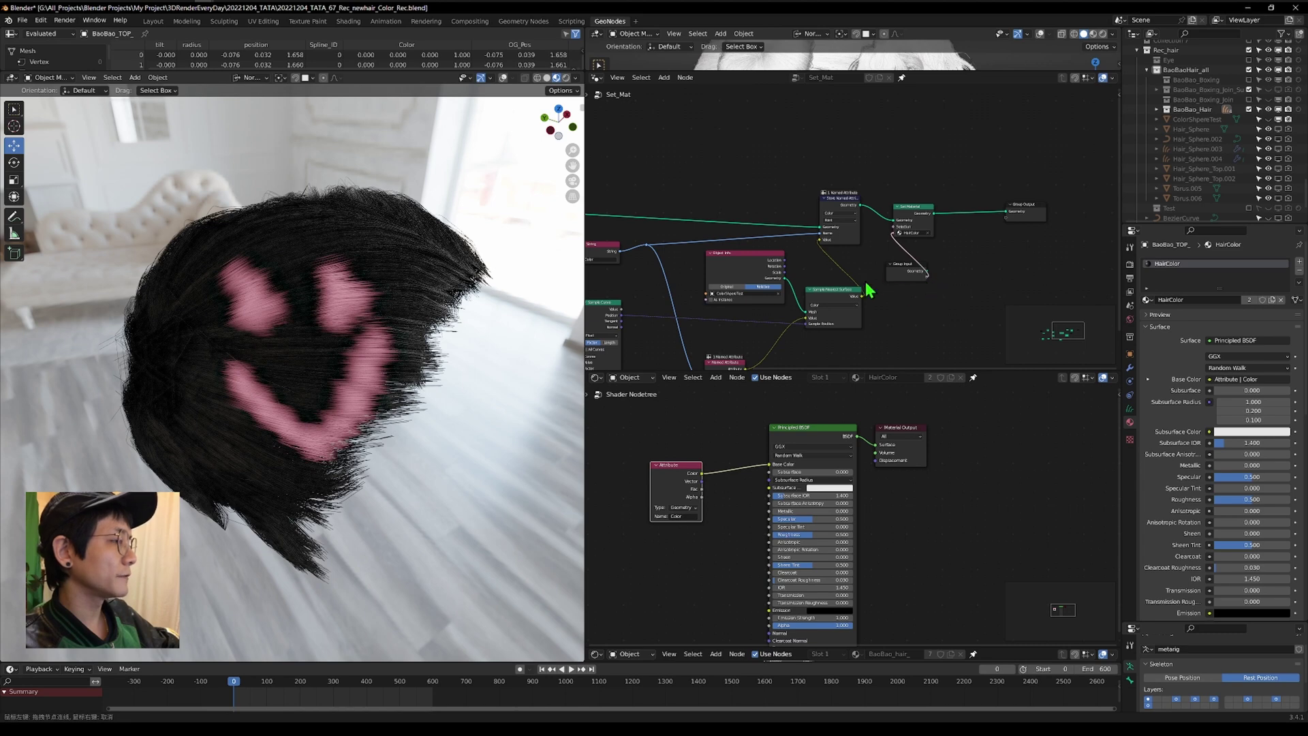
# Expose Object Info's Object and the shared attribute name as group inputs, moving the String node aside unconnected.
pyautogui.moveTo(865, 282); pyautogui.dragTo(929, 195, button='middle')
pyautogui.scroll(2, 929, 195)
pyautogui.moveTo(787, 200); pyautogui.dragTo(1067, 180)
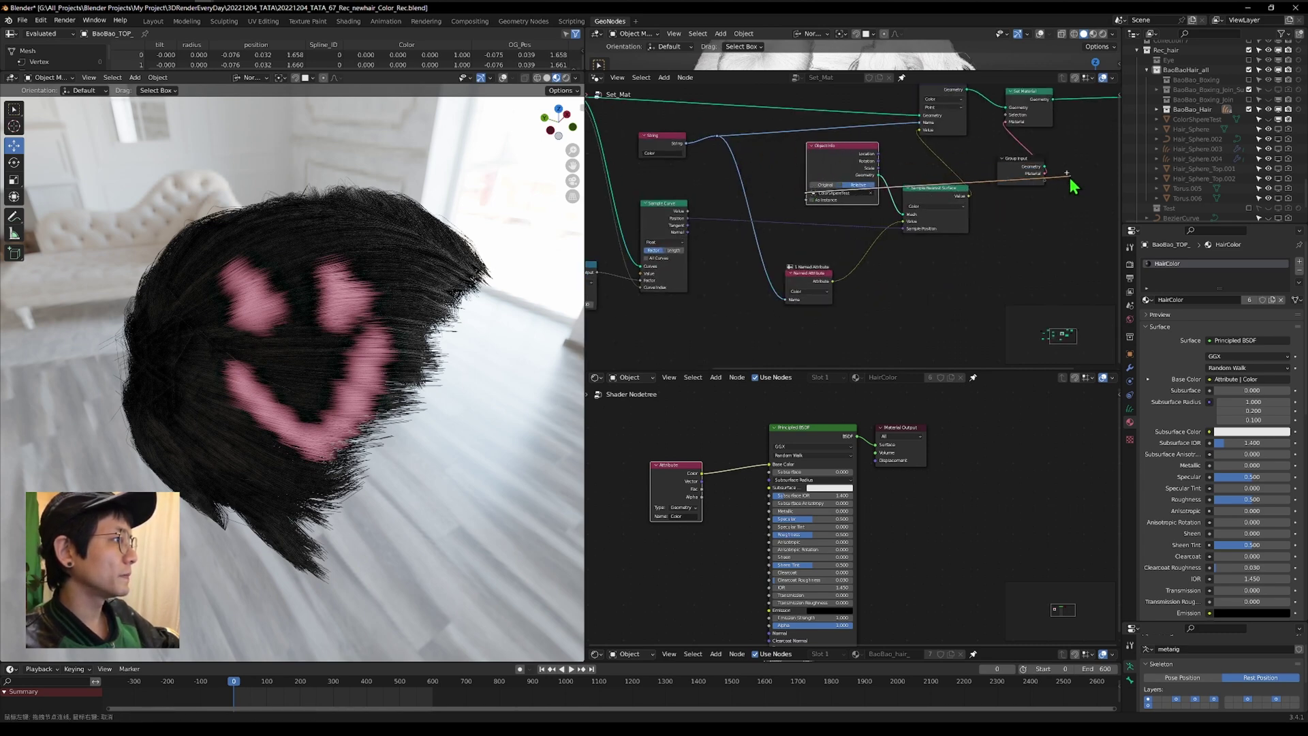
pyautogui.moveTo(1067, 180); pyautogui.dragTo(1048, 181)
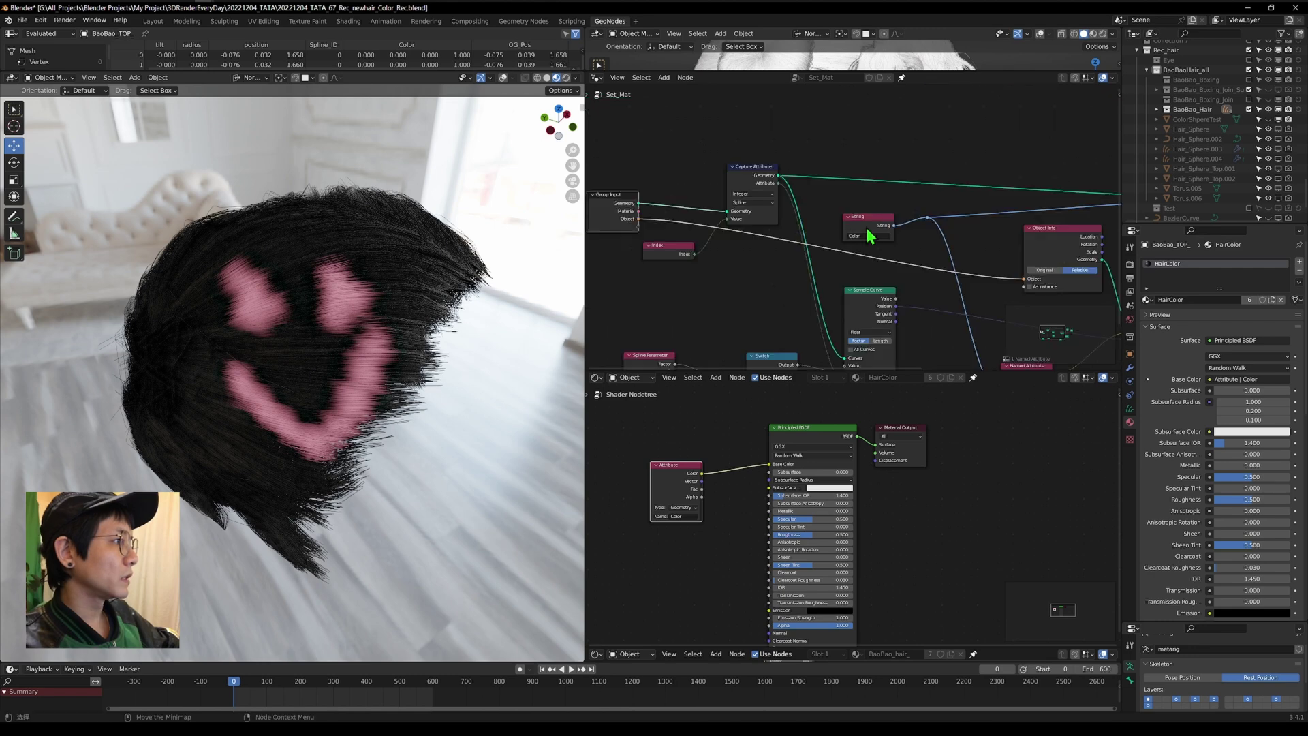
pyautogui.moveTo(866, 223); pyautogui.dragTo(866, 214)
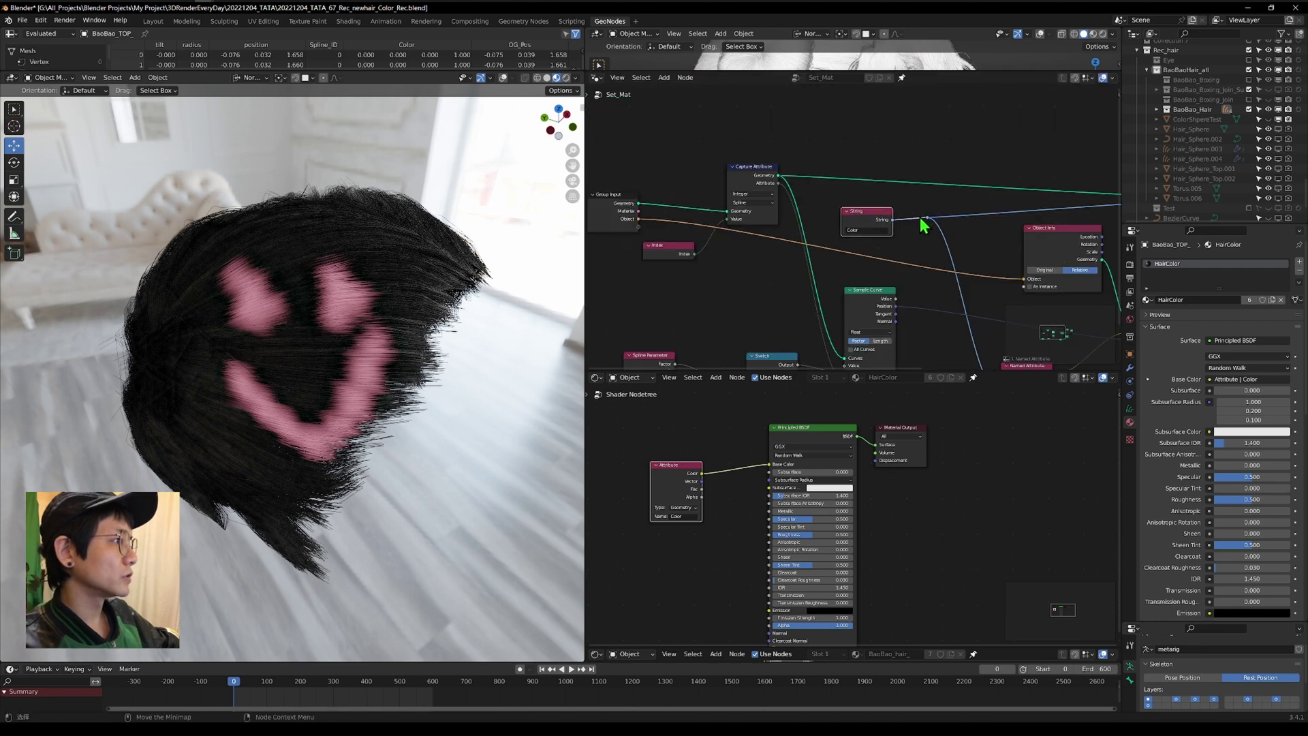
pyautogui.moveTo(639, 227); pyautogui.dragTo(660, 299)
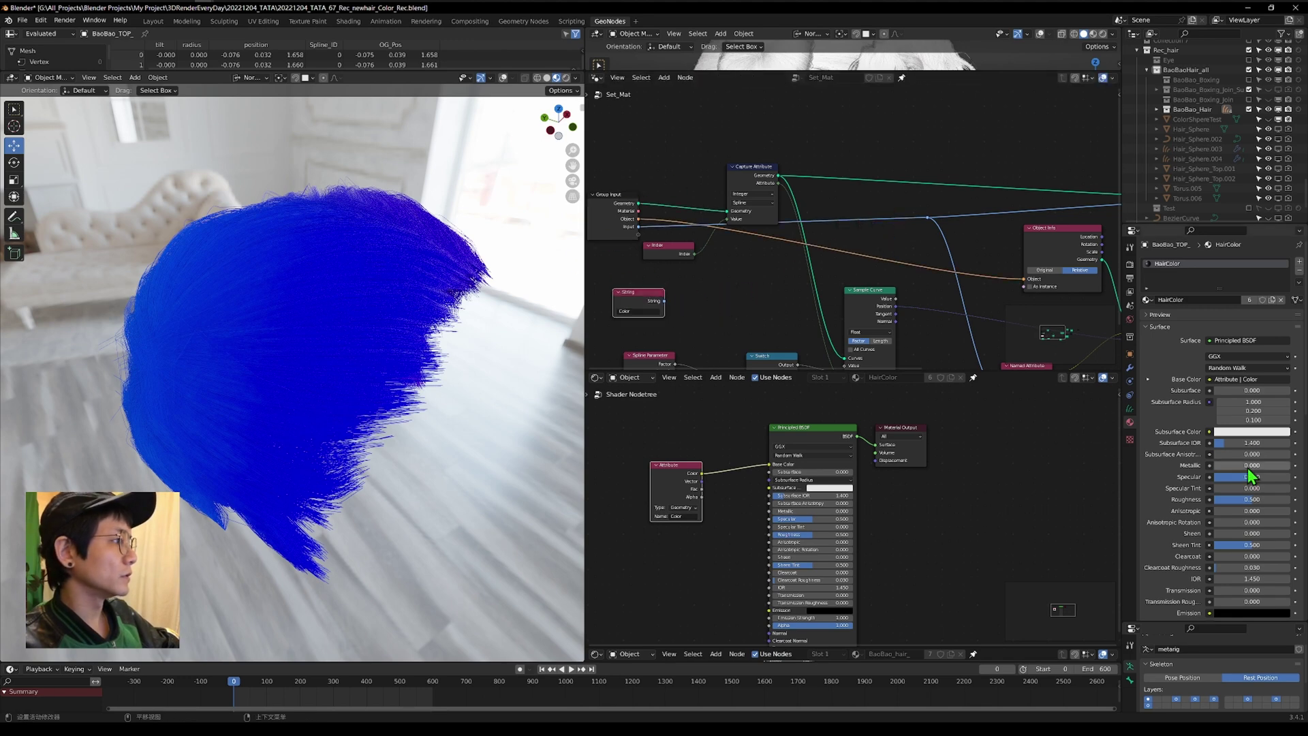
# Expose the Switch node's Switch socket as a group input by linking it to the main Group Input node.
pyautogui.scroll(-2, 734, 323)
pyautogui.moveTo(721, 290); pyautogui.dragTo(770, 209, button='middle')
pyautogui.click(791, 141)
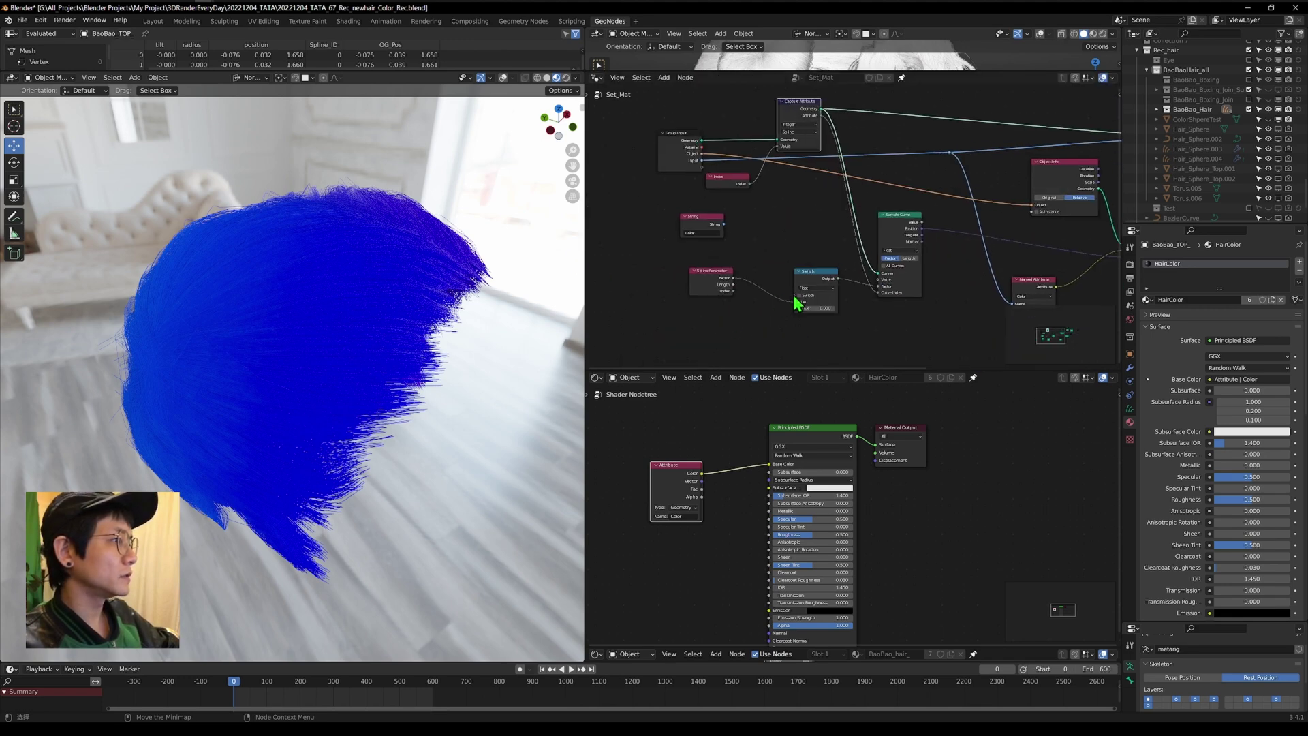
pyautogui.moveTo(796, 299); pyautogui.dragTo(704, 171)
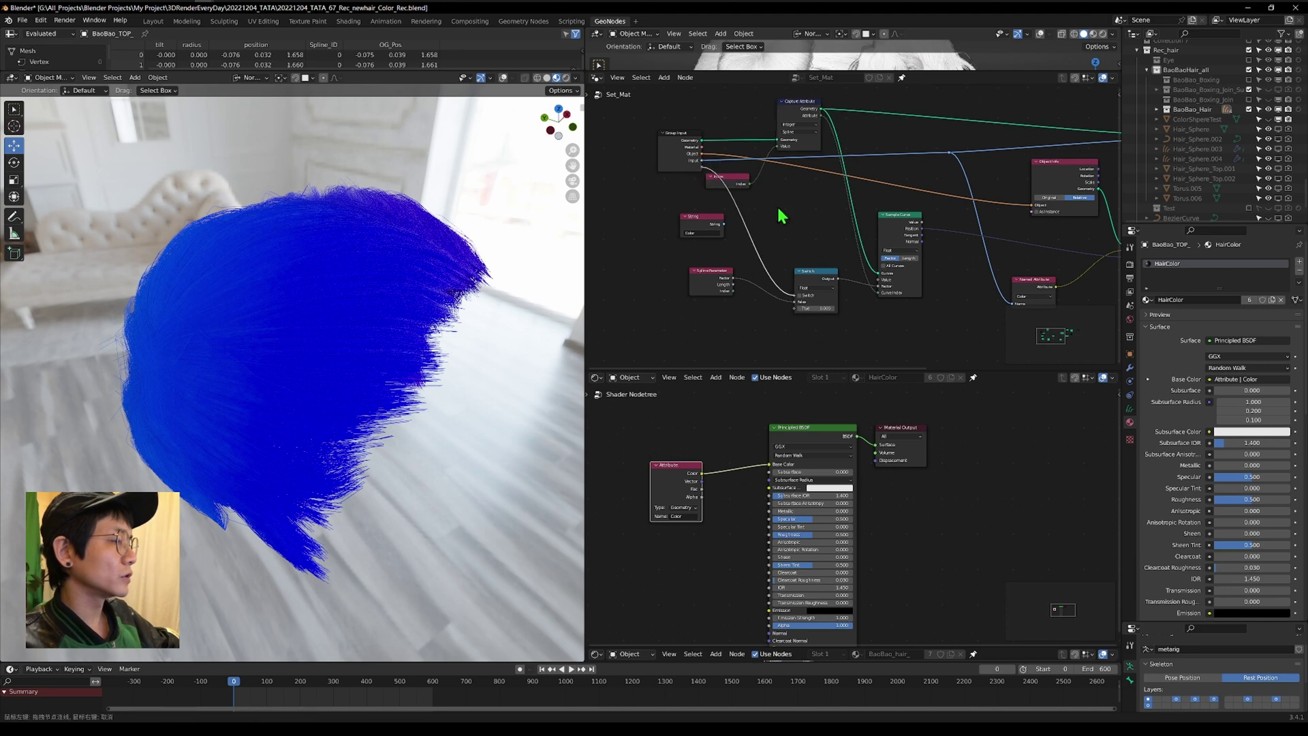
pyautogui.moveTo(782, 217); pyautogui.dragTo(702, 163)
# Set the Input field of the Set_Mat modifier to Color.
pyautogui.click(1130, 367)
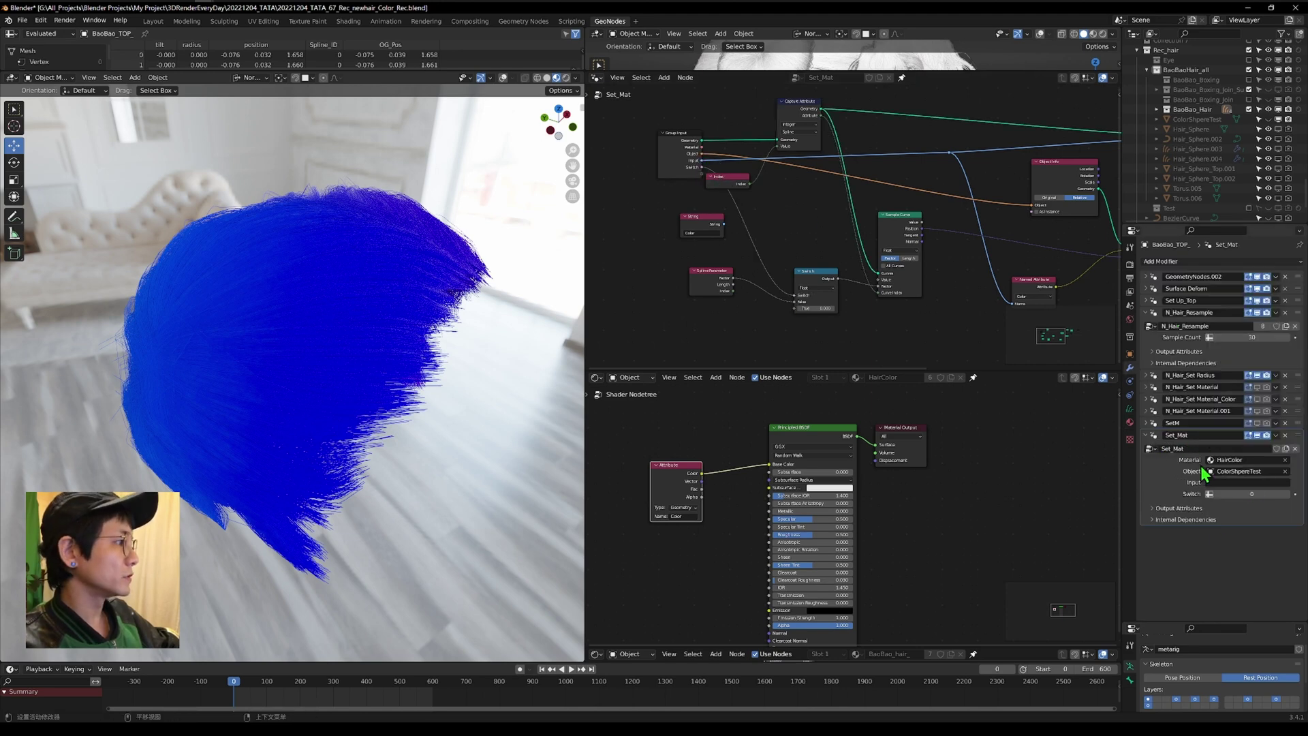
pyautogui.click(1227, 483)
pyautogui.write('Col')
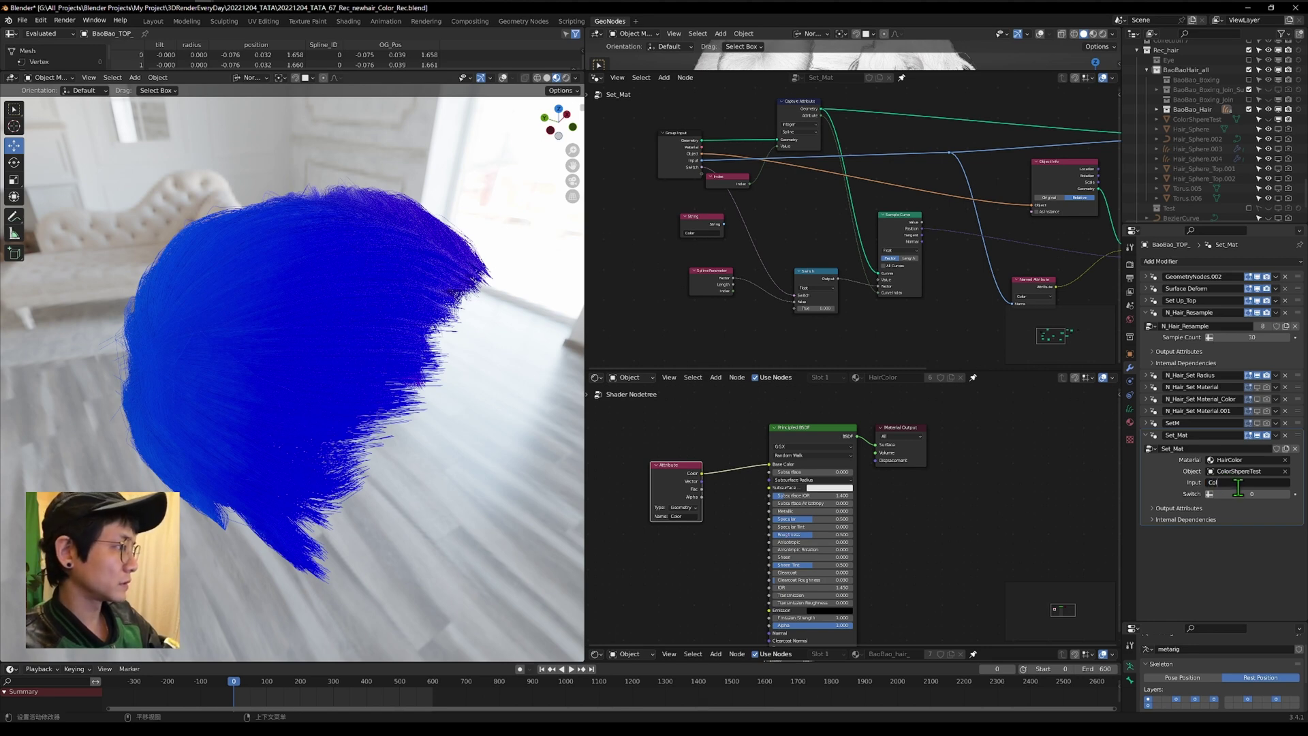
pyautogui.write('or')
pyautogui.press('Return')
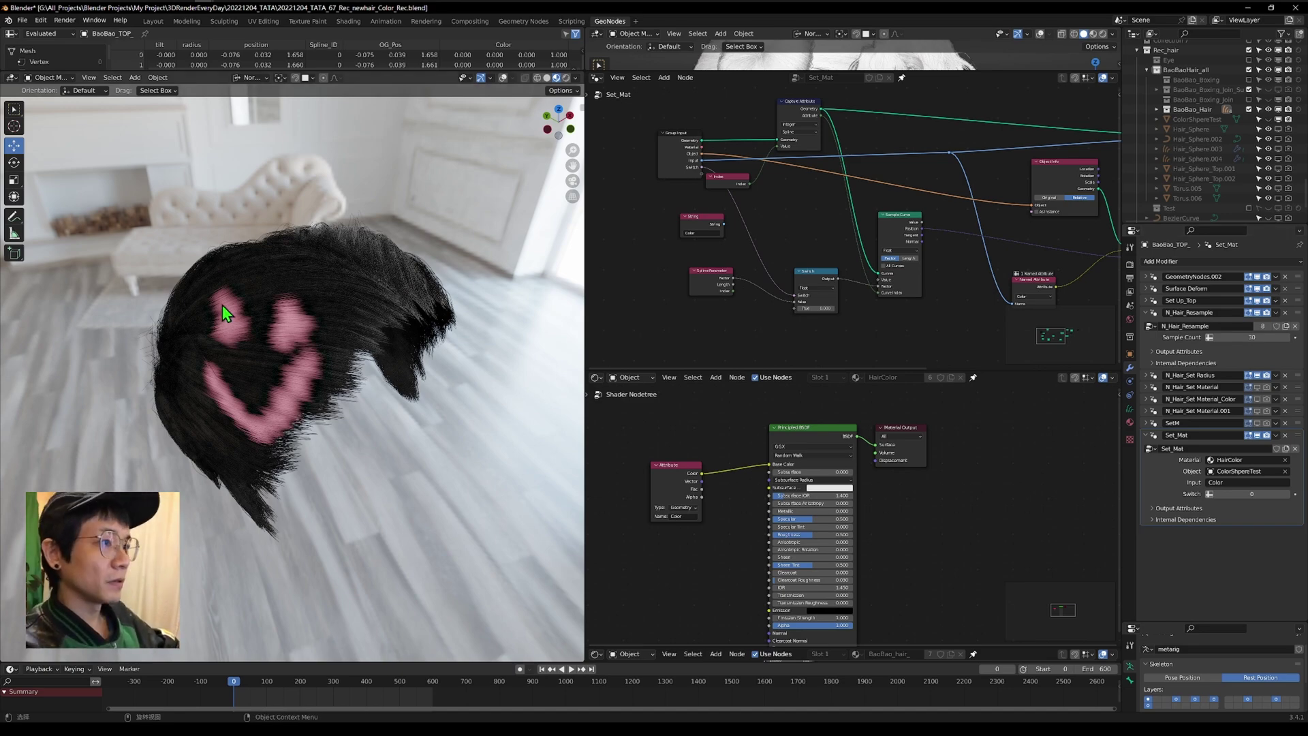
# Leave local view and select the buns, bangs and remaining hair pieces, with the painted top hair as the active object.
pyautogui.press('KP_Divide')
pyautogui.scroll(5, 371, 285)
pyautogui.moveTo(368, 285); pyautogui.dragTo(266, 441, button='middle')
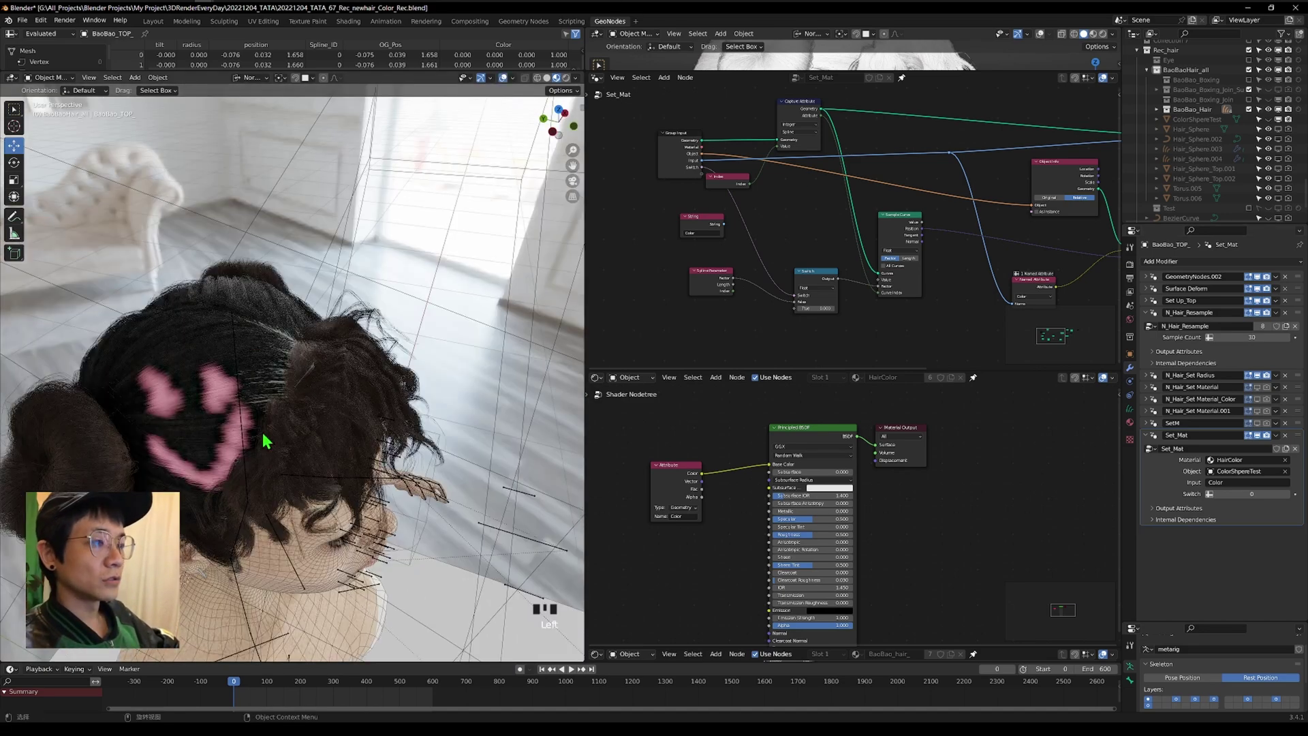
pyautogui.click(312, 368)
pyautogui.click(202, 366)
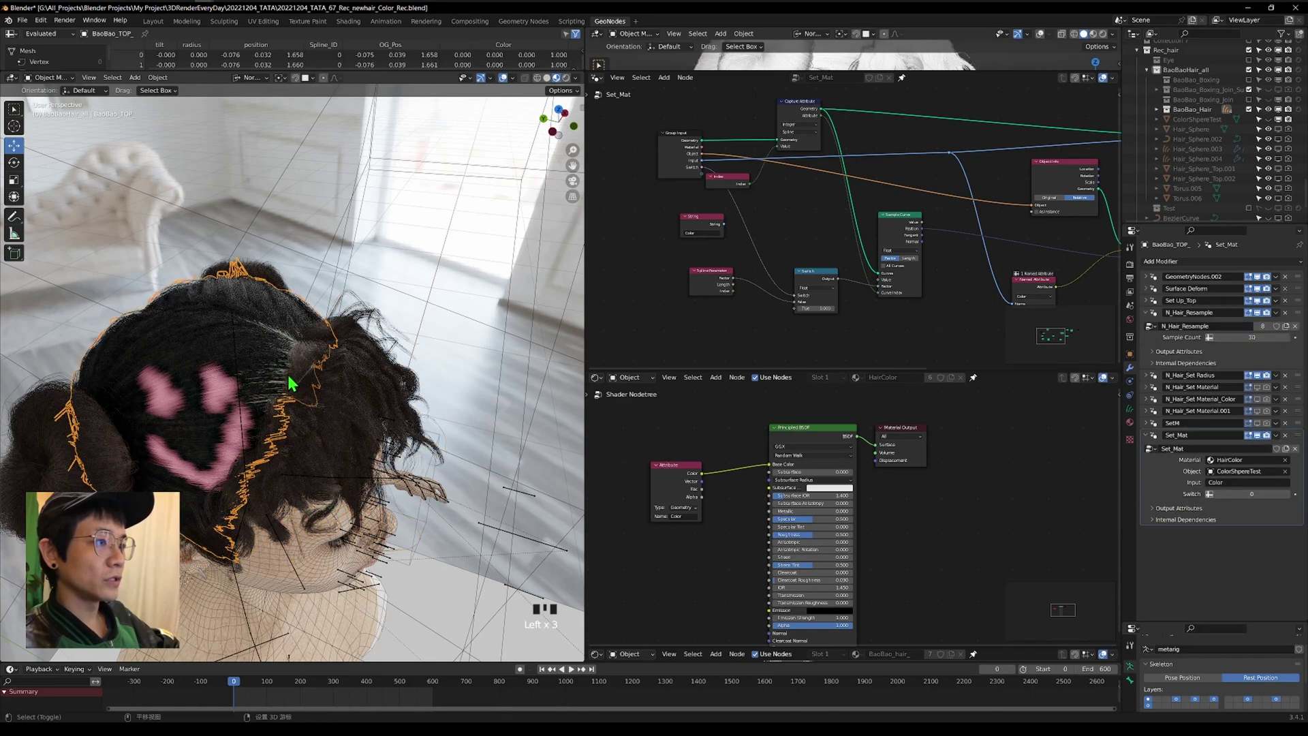
pyautogui.keyDown('shift'); pyautogui.click(334, 389); pyautogui.keyUp('shift')
pyautogui.click(280, 308)
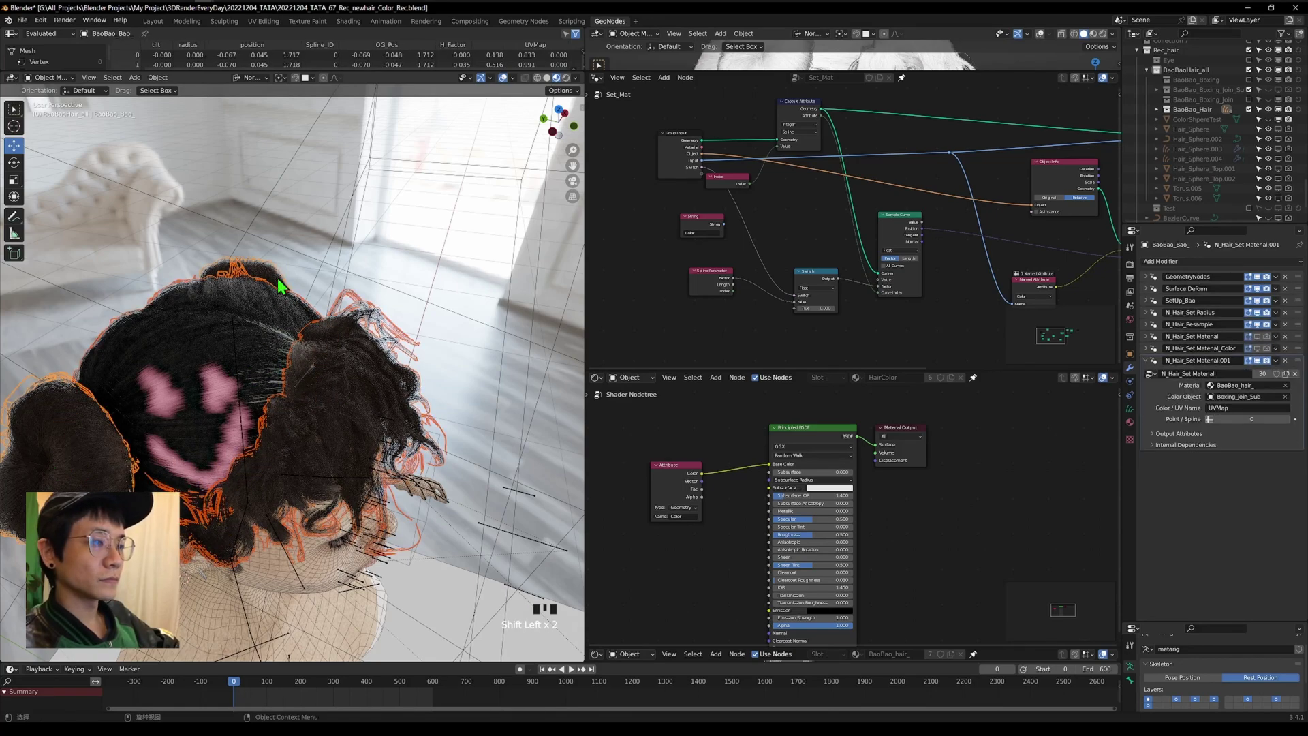
pyautogui.moveTo(286, 280); pyautogui.dragTo(247, 328, button='middle')
pyautogui.moveTo(252, 485); pyautogui.dragTo(316, 344, button='middle')
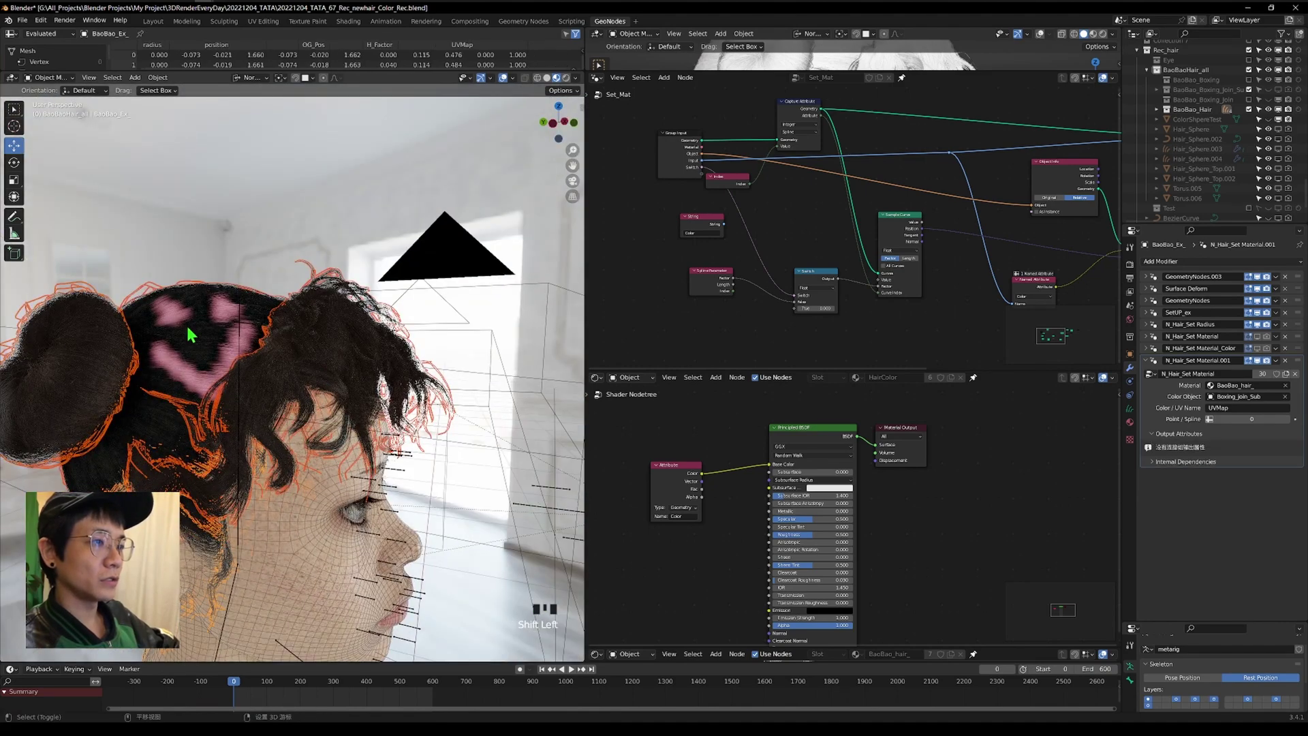
pyautogui.click(354, 423)
pyautogui.keyDown('shift'); pyautogui.moveTo(354, 423); pyautogui.dragTo(497, 304, button='middle'); pyautogui.keyUp('shift')
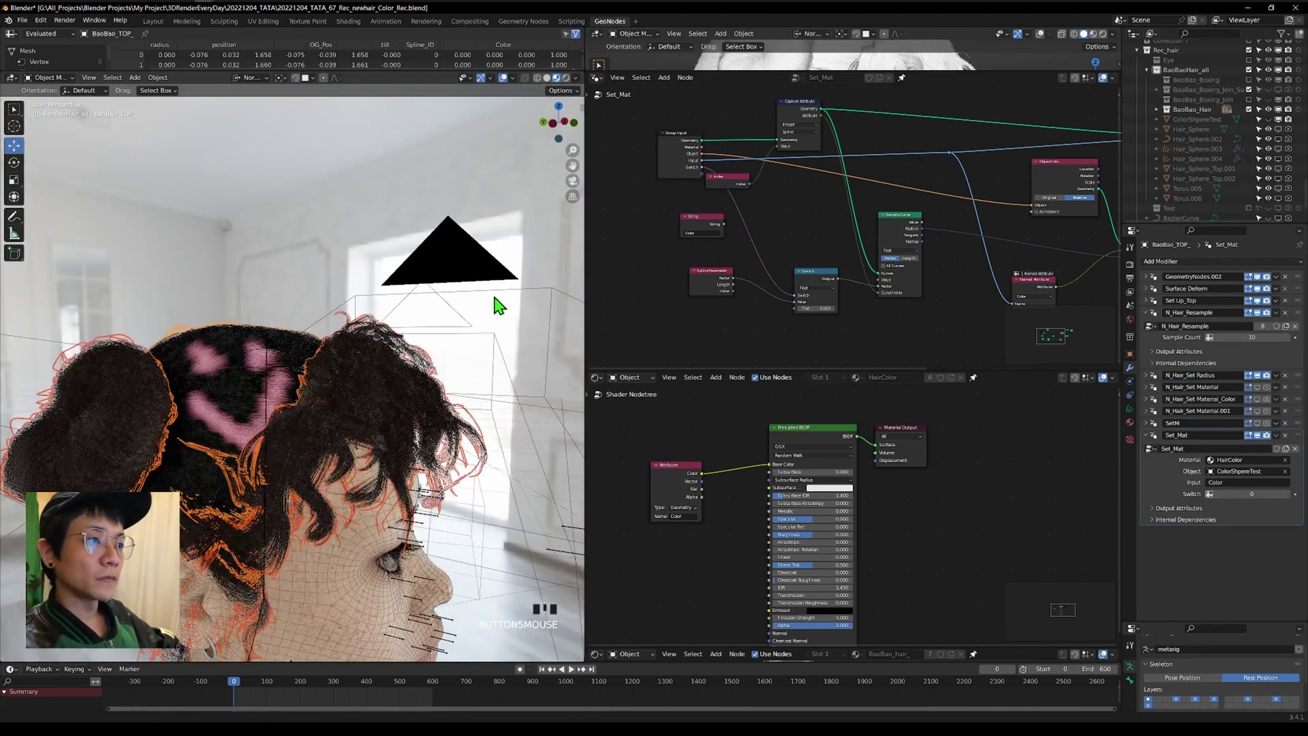
# Copy the Set_Mat modifier from the top hair to the selected hair pieces and turn off the viewport overlays.
pyautogui.click(1276, 436)
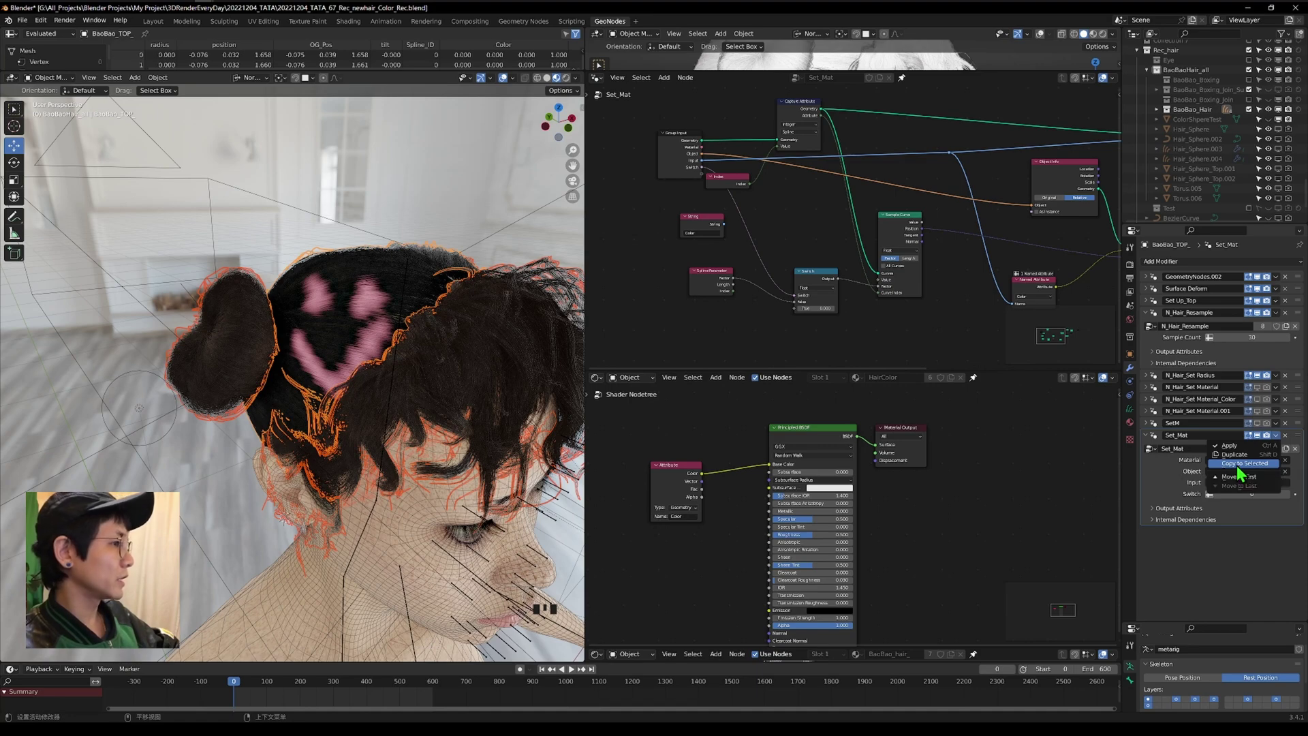
pyautogui.click(1239, 465)
pyautogui.moveTo(518, 286); pyautogui.dragTo(455, 434, button='middle')
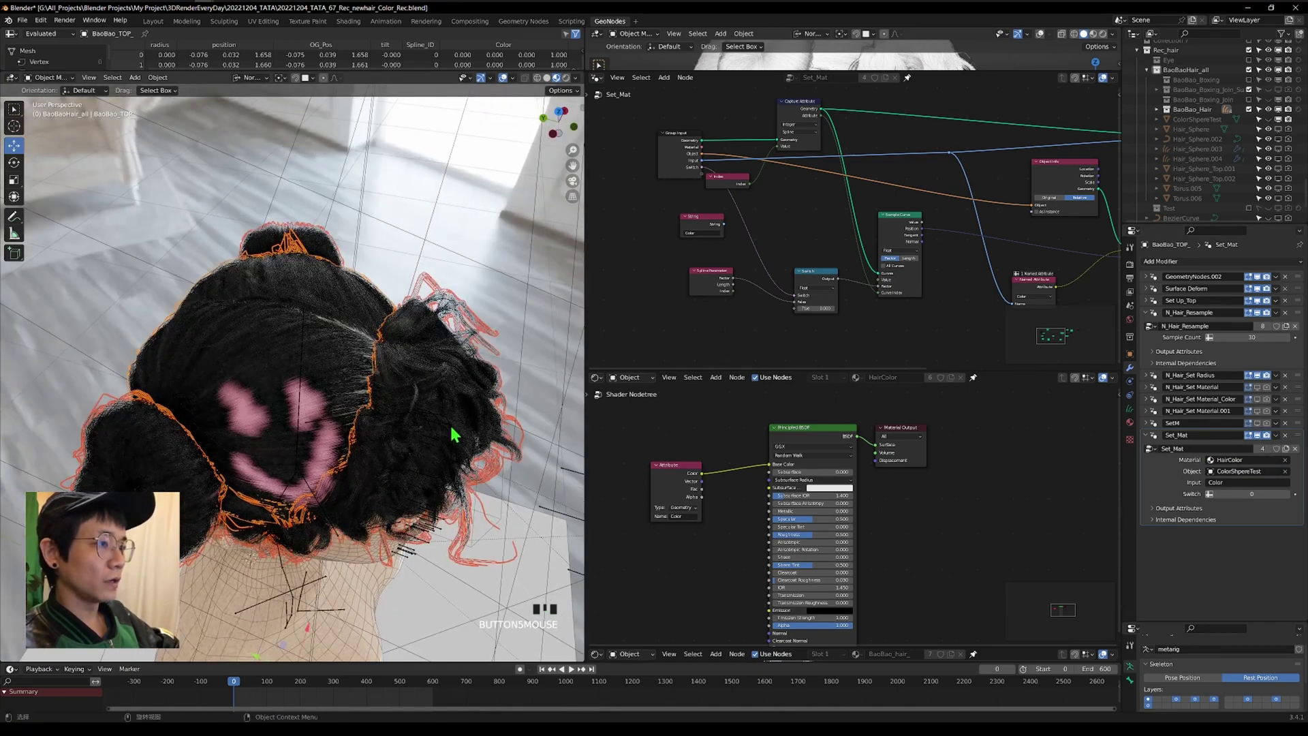
pyautogui.moveTo(311, 439); pyautogui.dragTo(382, 287, button='middle')
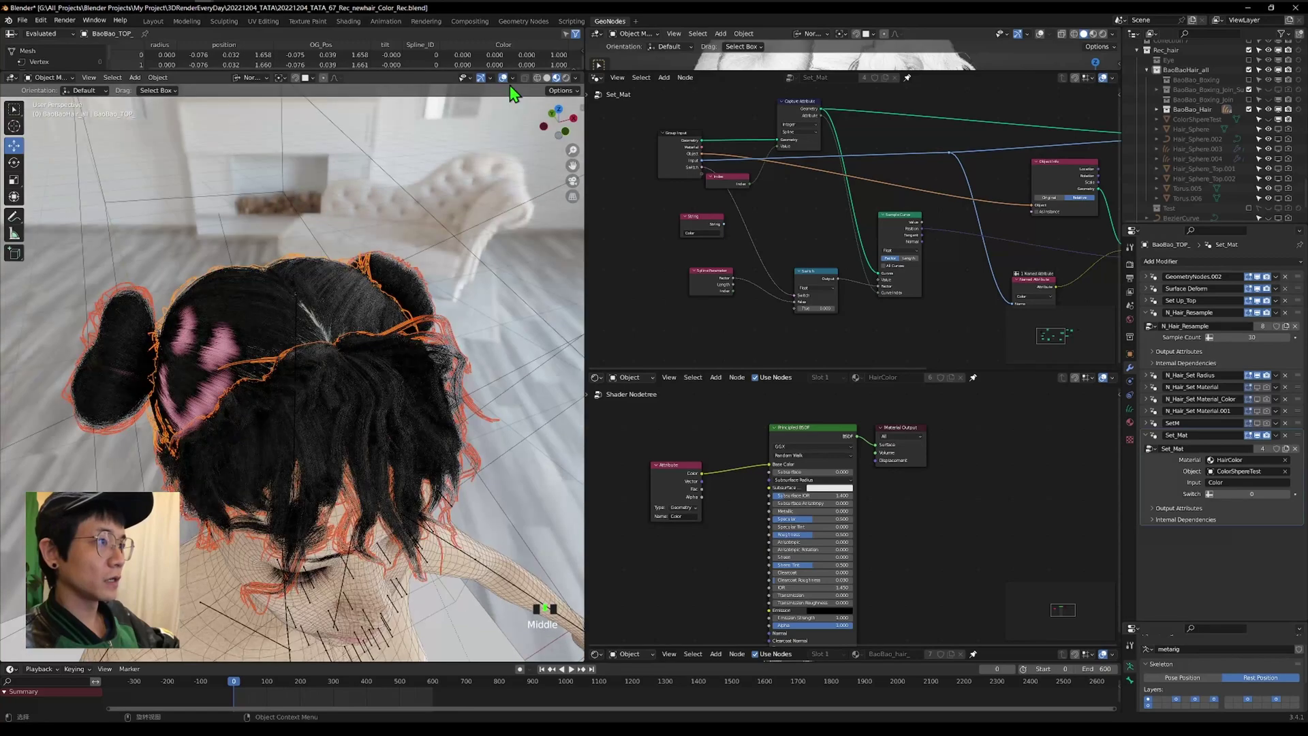
pyautogui.click(504, 77)
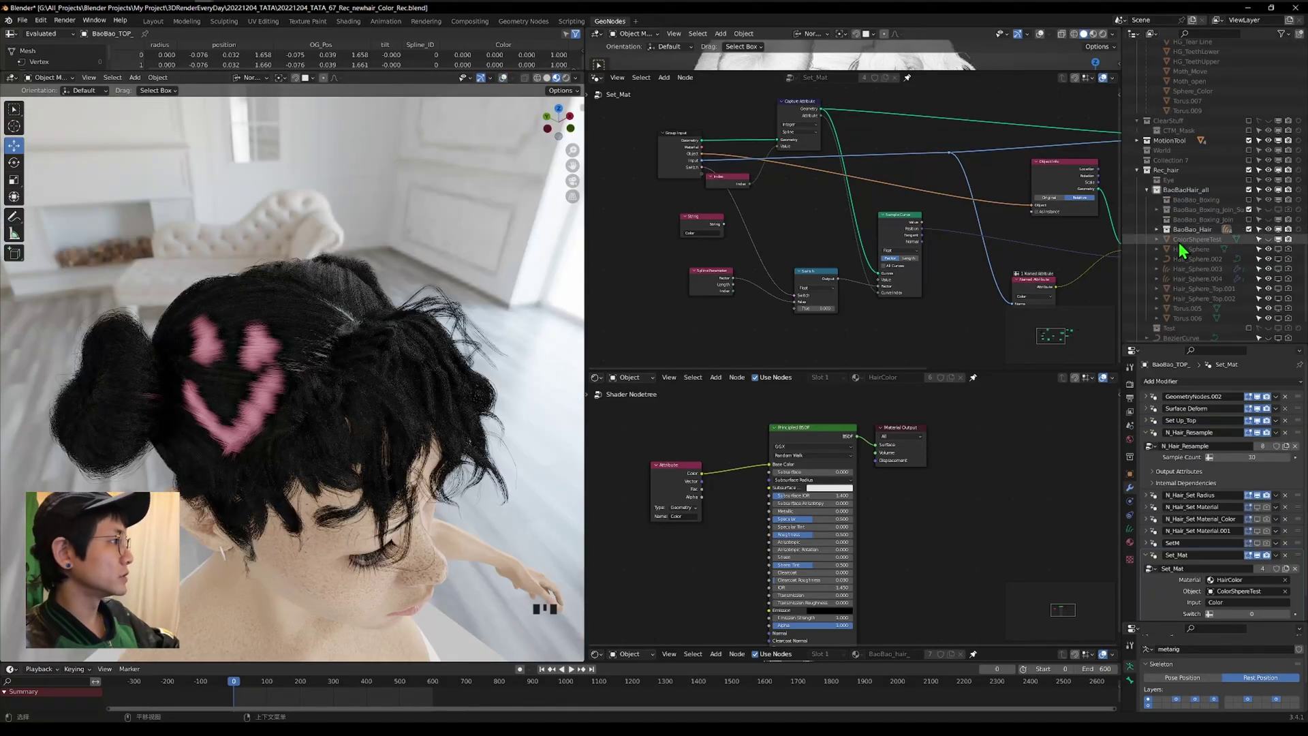
# Unhide the ColorShpereTest object and exclude the BaoBao_Hair collection from the view layer.
pyautogui.click(1269, 239)
pyautogui.moveTo(320, 355); pyautogui.dragTo(349, 380, button='middle')
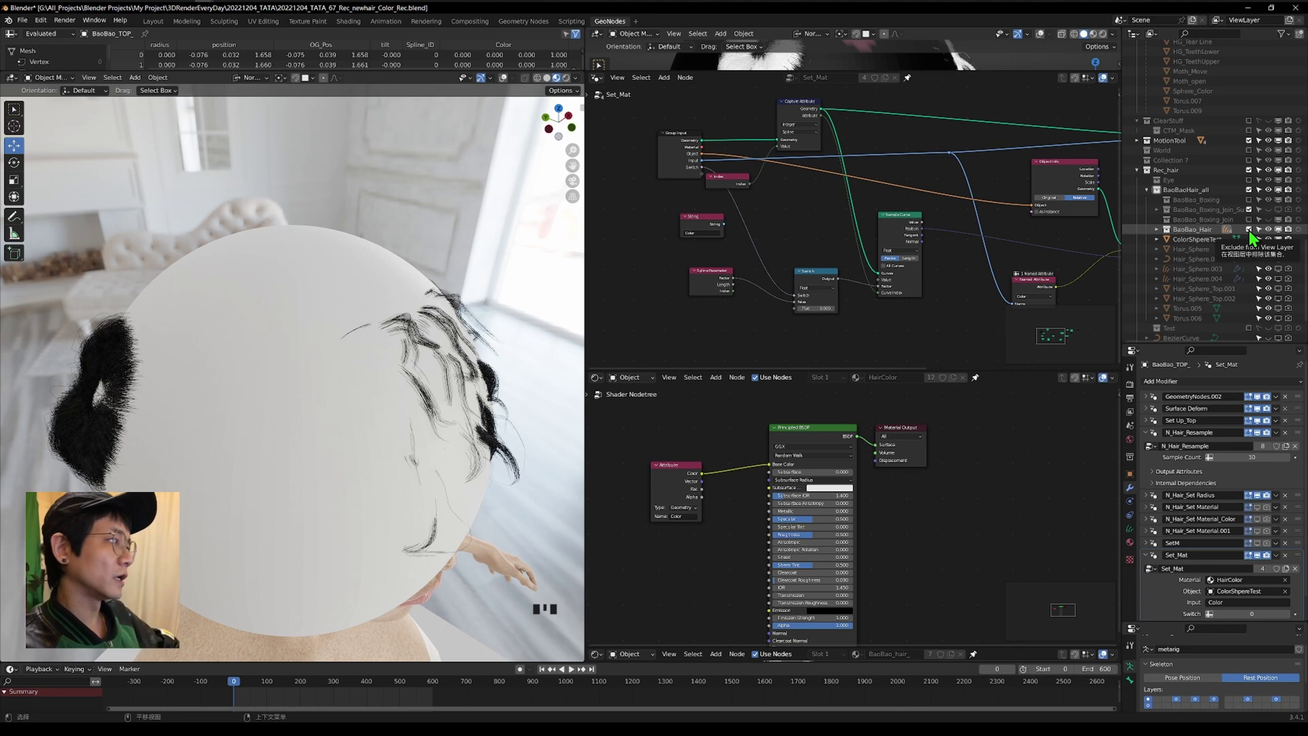
pyautogui.click(1249, 229)
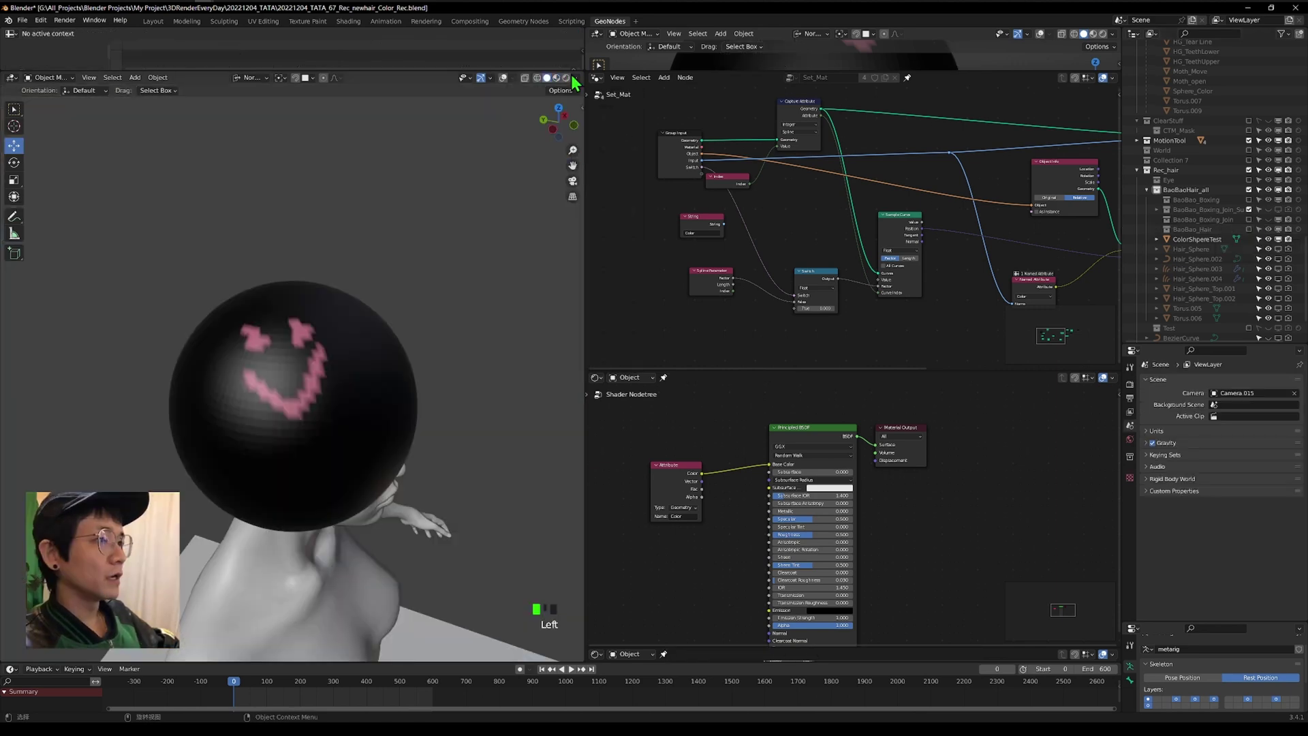
# Compare the Object and Attribute viewport color modes on the sphere, ending on Attribute.
pyautogui.click(576, 79)
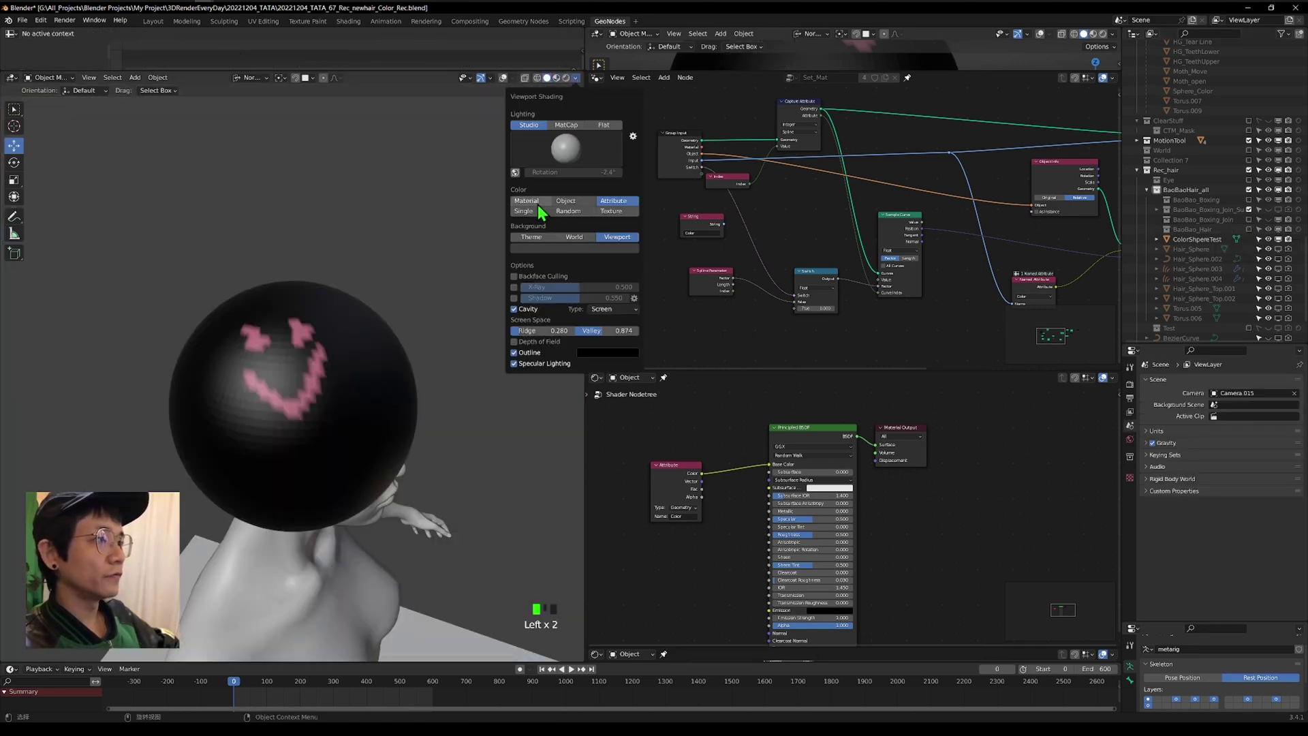
pyautogui.click(580, 202)
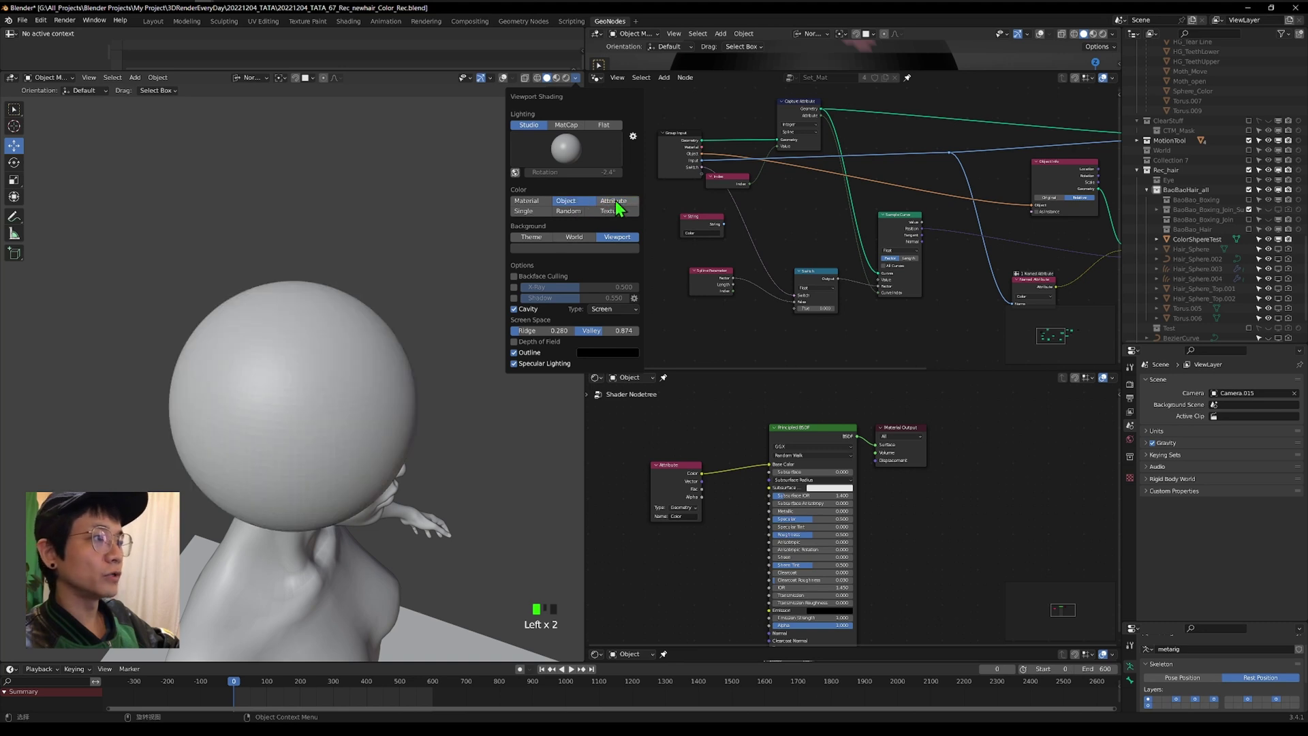
pyautogui.click(617, 203)
# Select the color sphere, enter Vertex Paint mode and paint extra pink patches on either side of the smiley face.
pyautogui.scroll(2, 257, 319)
pyautogui.moveTo(269, 252); pyautogui.dragTo(295, 232, button='middle')
pyautogui.click(298, 238)
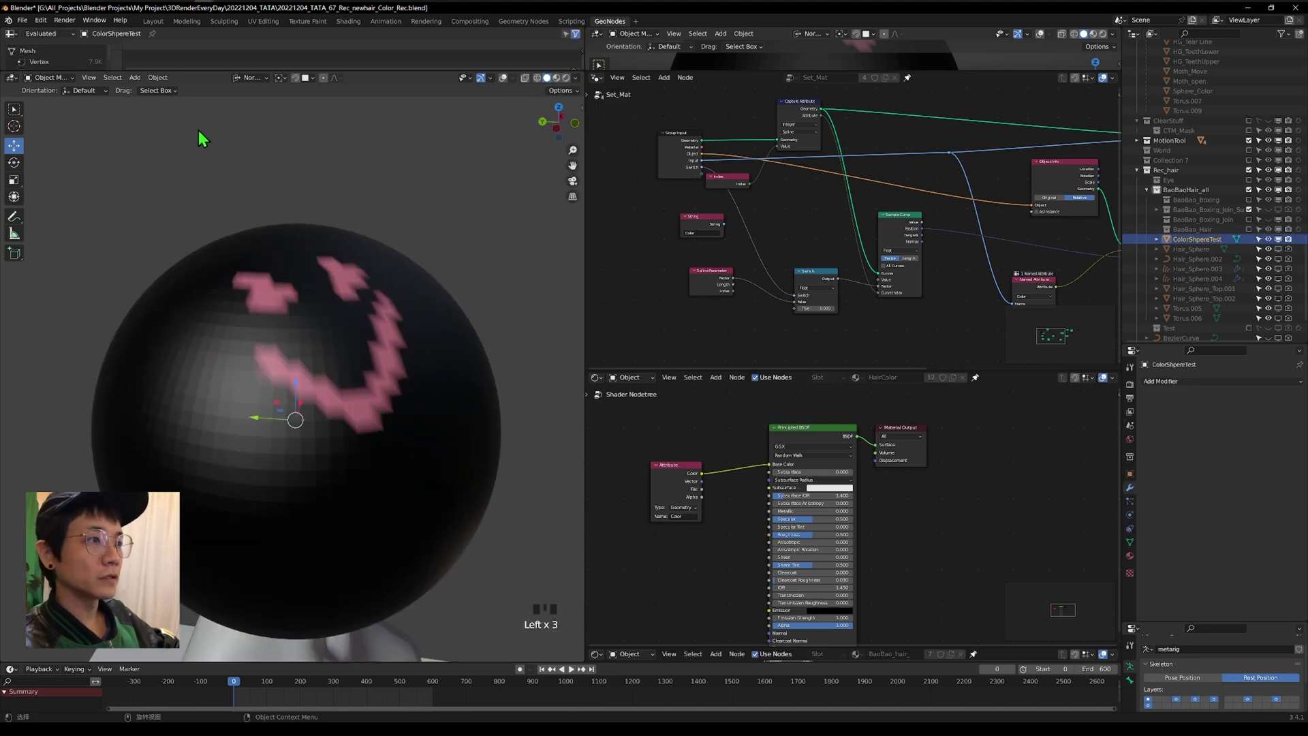
pyautogui.click(65, 80)
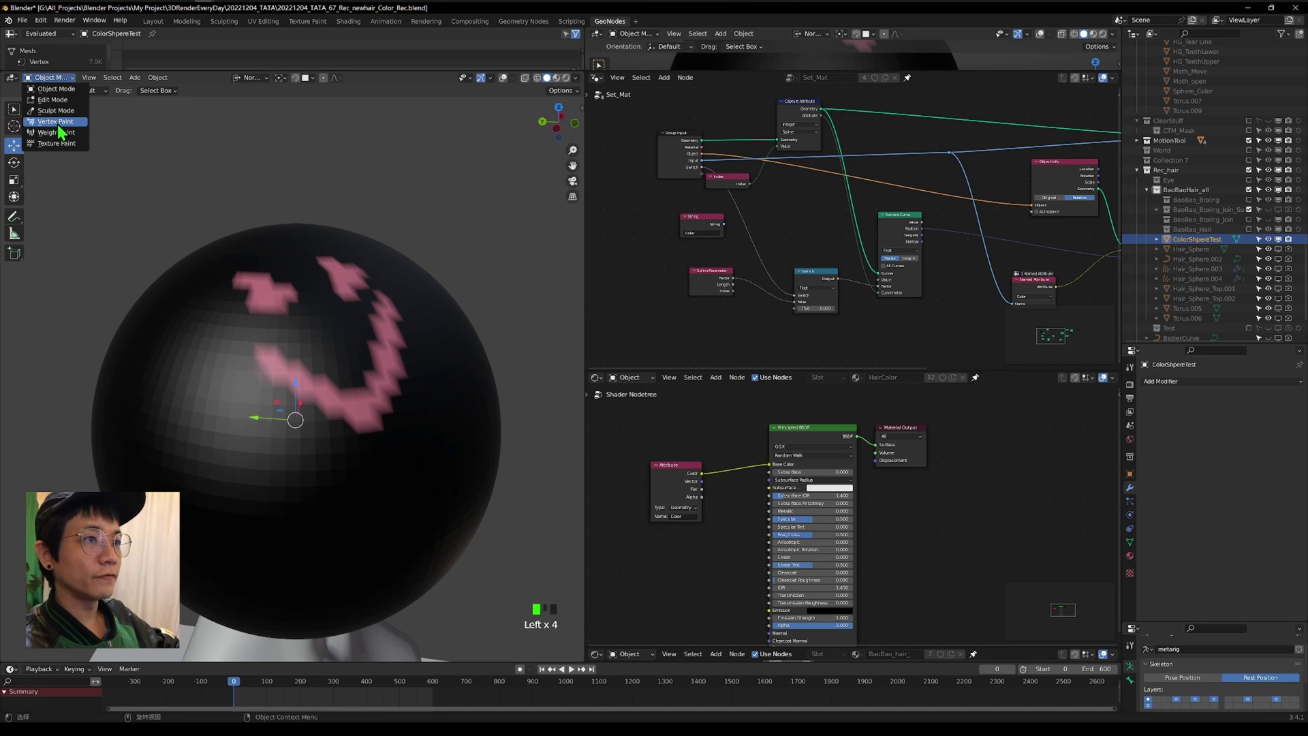
pyautogui.click(57, 123)
pyautogui.scroll(-2, 229, 329)
pyautogui.moveTo(230, 330)
pyautogui.mouseDown()
pyautogui.moveTo(174, 391)
pyautogui.moveTo(238, 350)
pyautogui.moveTo(225, 343)
pyautogui.moveTo(206, 410)
pyautogui.mouseUp()
pyautogui.moveTo(211, 408); pyautogui.dragTo(154, 443, button='middle')
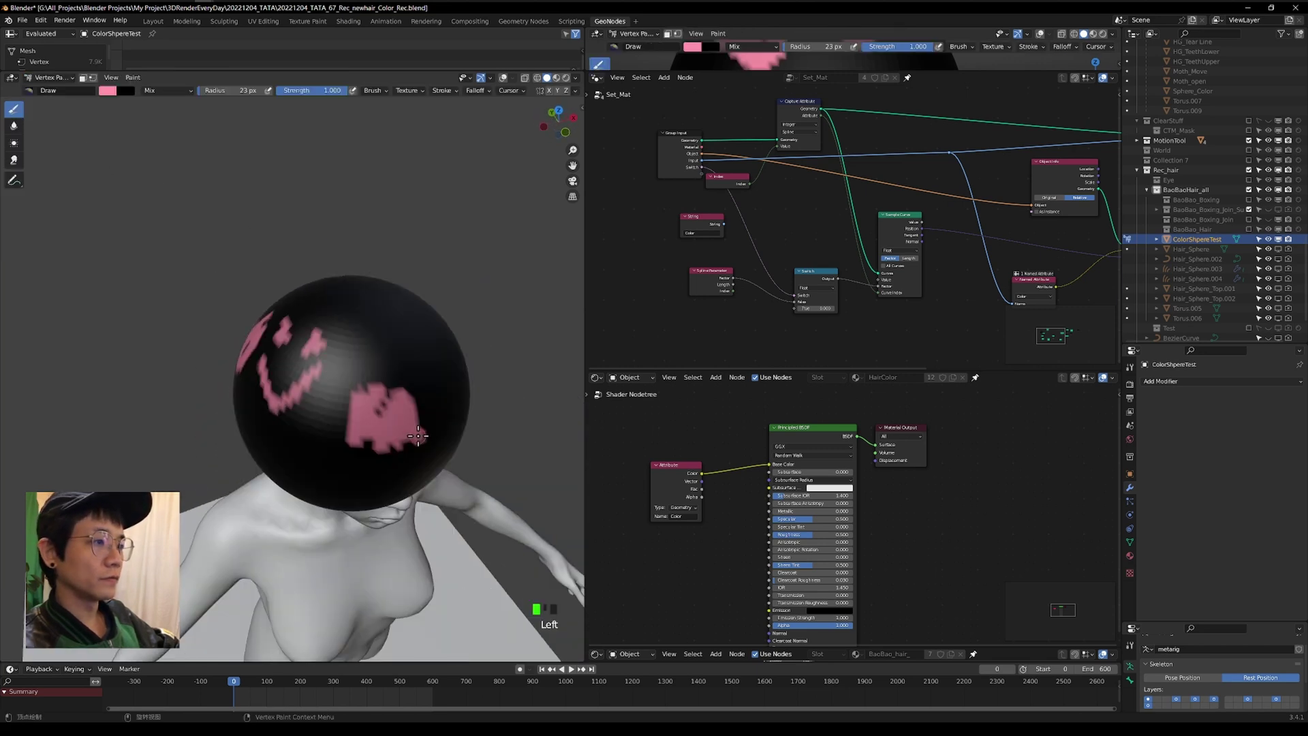
pyautogui.moveTo(419, 436); pyautogui.dragTo(450, 415)
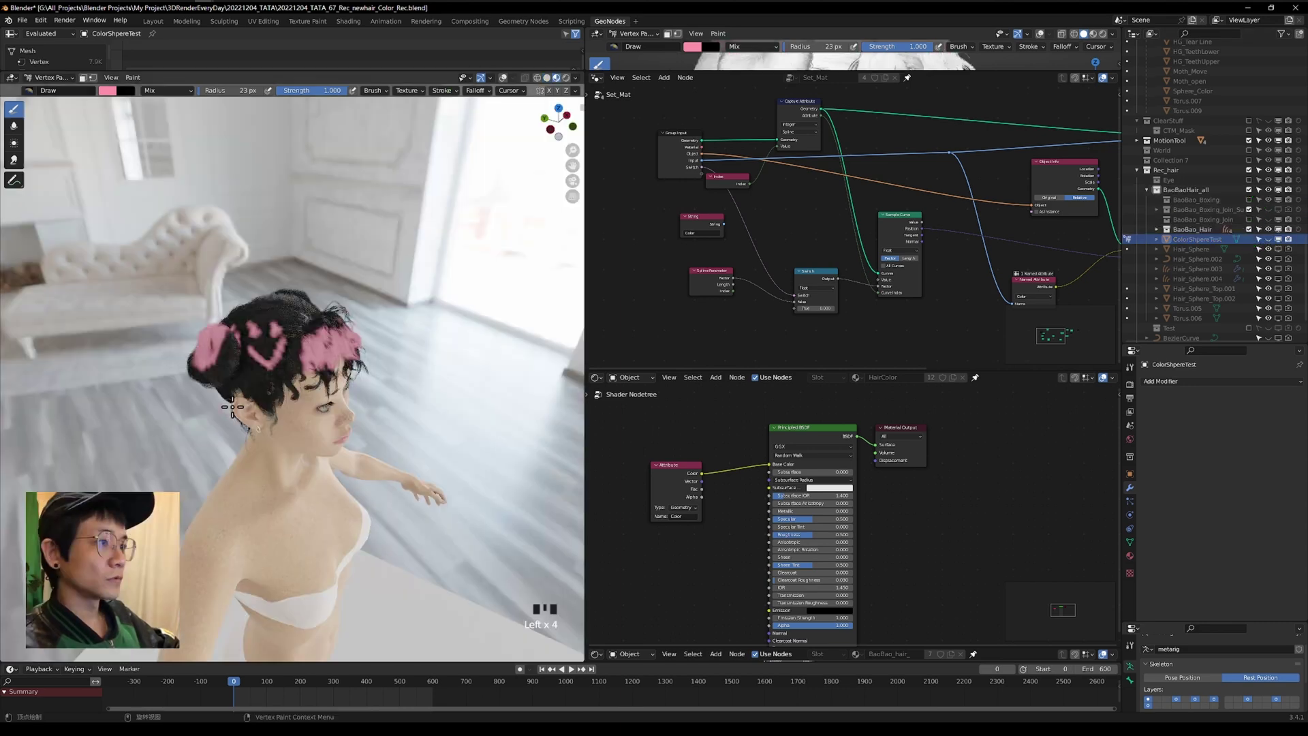
# Inspect the transferred pink patches on the buns and bangs from several angles.
pyautogui.moveTo(321, 374)
pyautogui.mouseDown(button='middle')
pyautogui.moveTo(432, 357)
pyautogui.moveTo(470, 306)
pyautogui.moveTo(298, 362)
pyautogui.mouseUp(button='middle')
pyautogui.scroll(6, 458, 349)
pyautogui.scroll(-5, 321, 334)
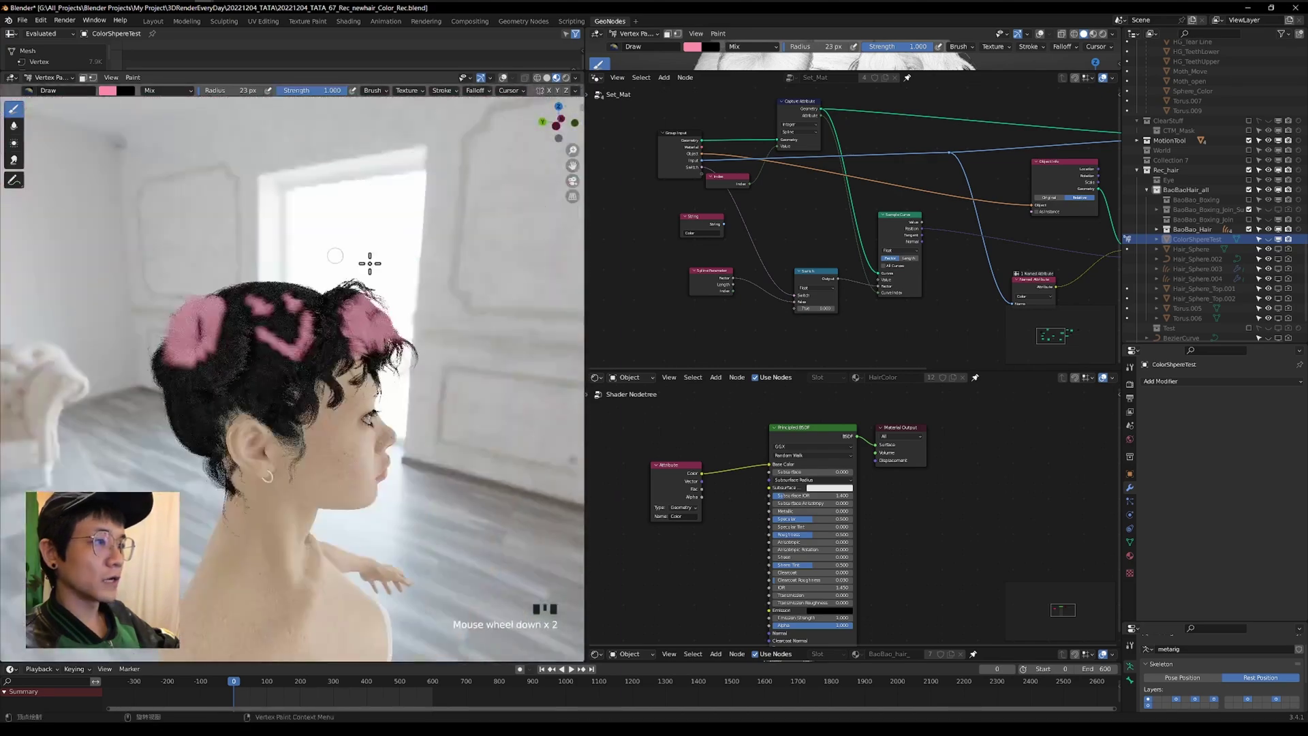
pyautogui.moveTo(402, 334); pyautogui.dragTo(336, 353, button='middle')
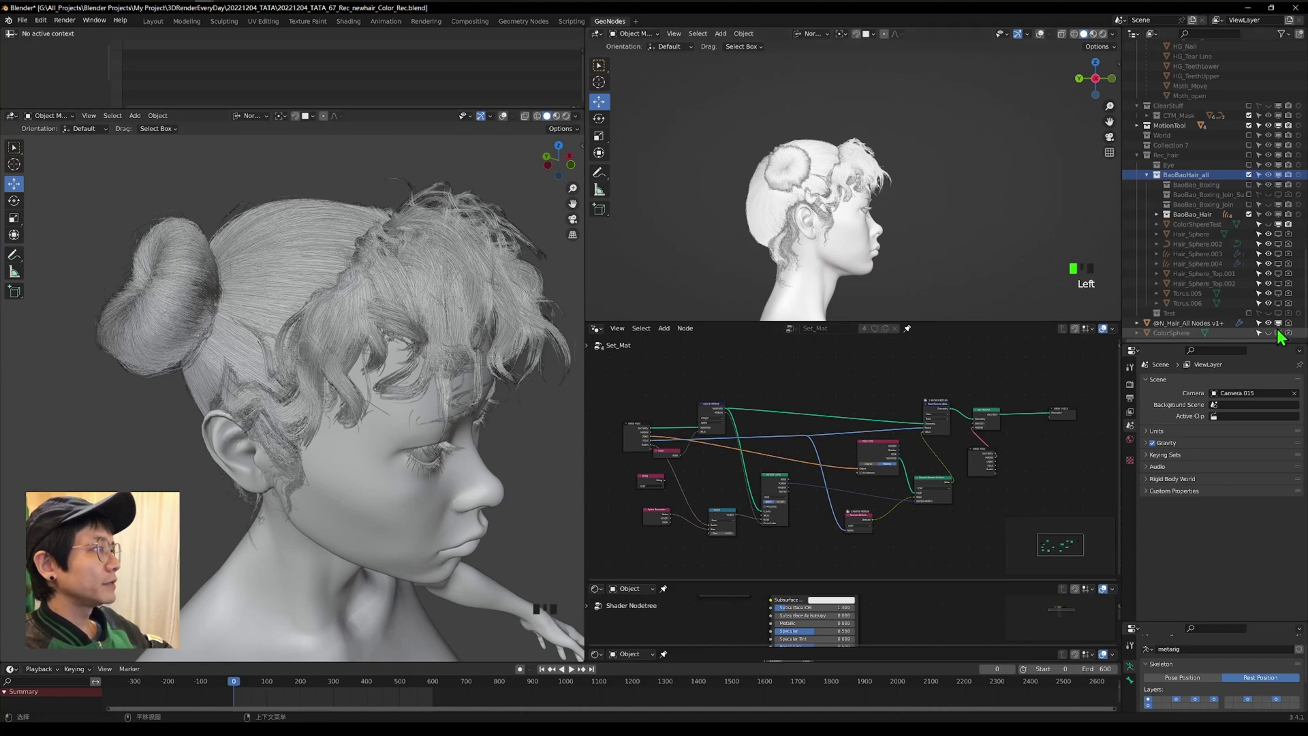
# Exclude the BaoBao_Hair collection, enable BaoBao_Boxing, and examine the hair base meshes from several angles.
pyautogui.click(1250, 214)
pyautogui.click(1249, 185)
pyautogui.moveTo(490, 293); pyautogui.dragTo(321, 317, button='middle')
pyautogui.scroll(2, 324, 326)
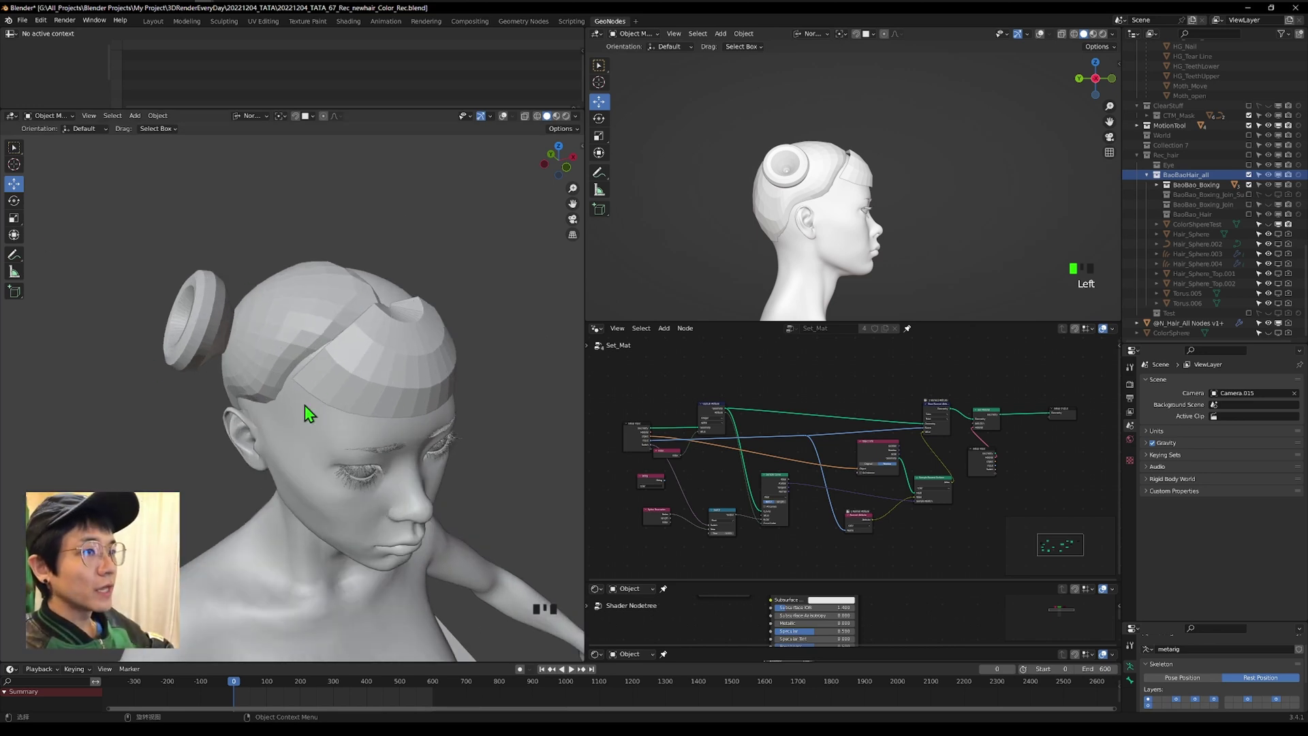
pyautogui.moveTo(305, 405); pyautogui.dragTo(379, 292, button='middle')
pyautogui.scroll(-2, 382, 289)
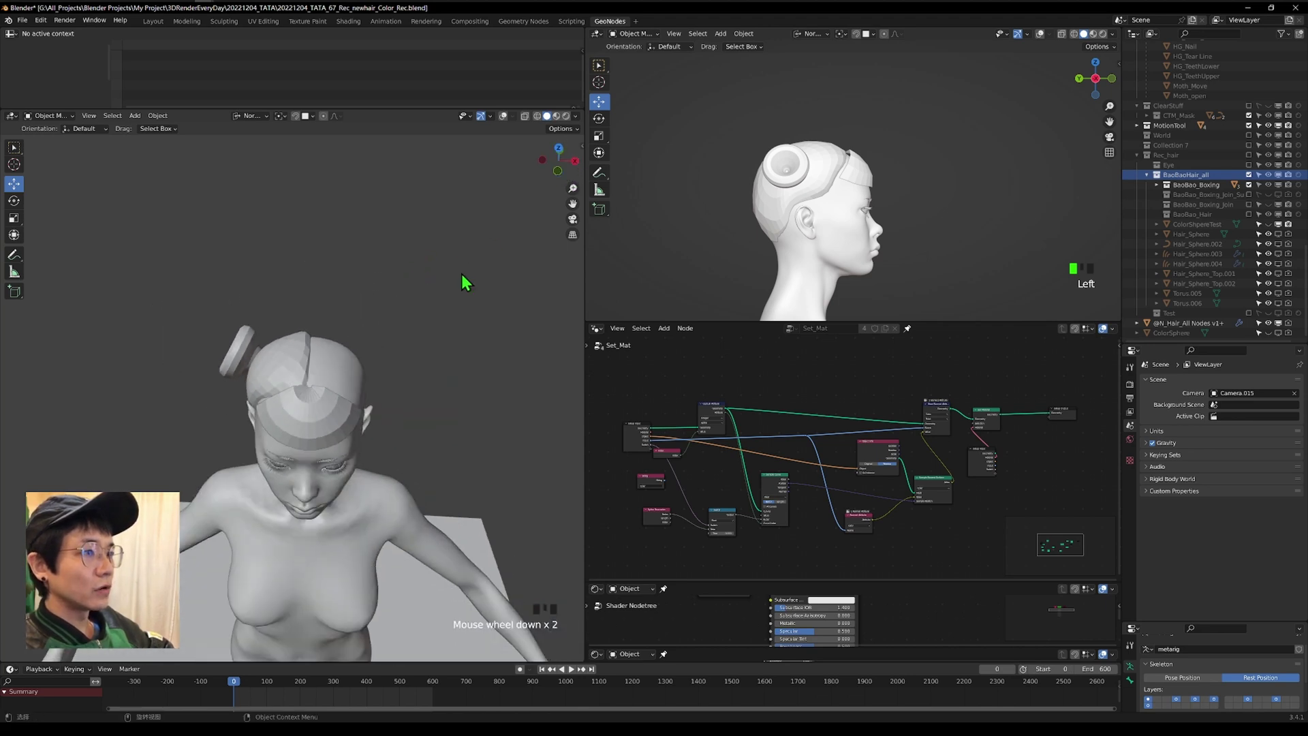
pyautogui.scroll(2, 464, 282)
pyautogui.moveTo(458, 336); pyautogui.dragTo(209, 388, button='middle')
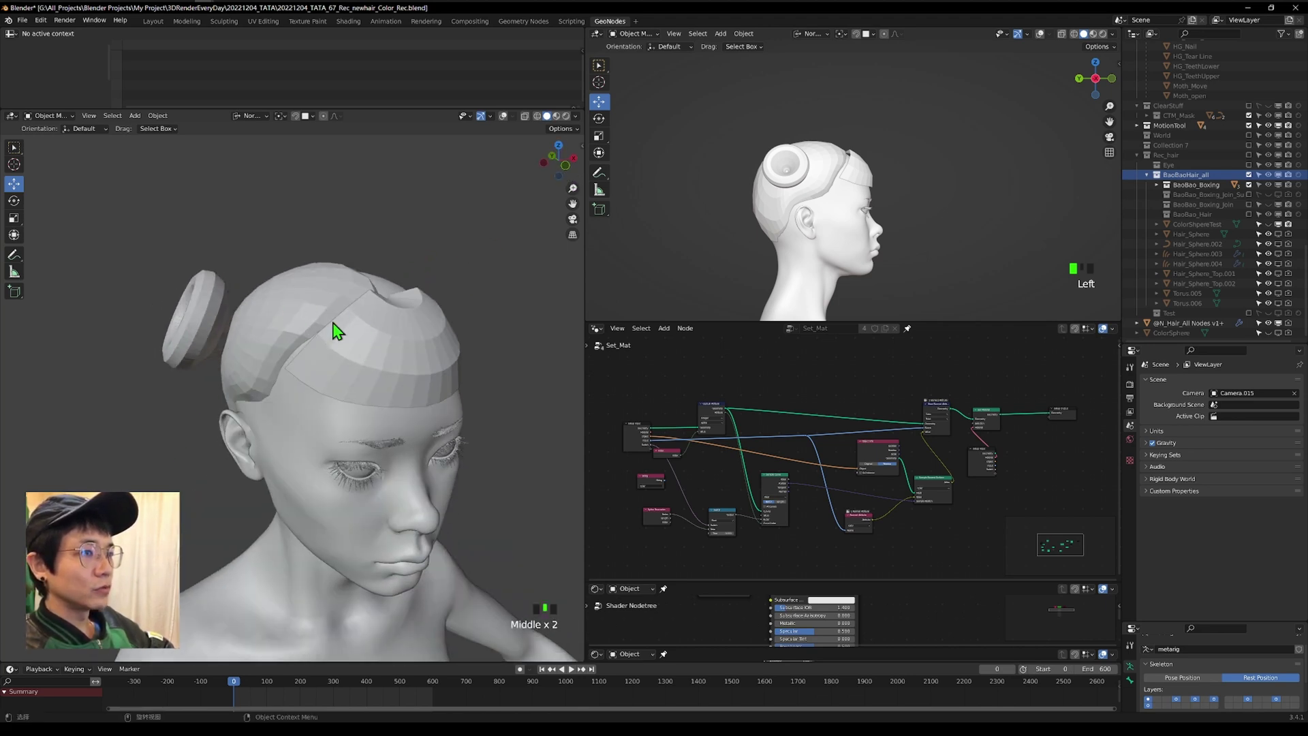
pyautogui.moveTo(366, 332); pyautogui.dragTo(296, 567, button='middle')
pyautogui.keyDown('shift'); pyautogui.moveTo(315, 486); pyautogui.dragTo(333, 400, button='middle'); pyautogui.keyUp('shift')
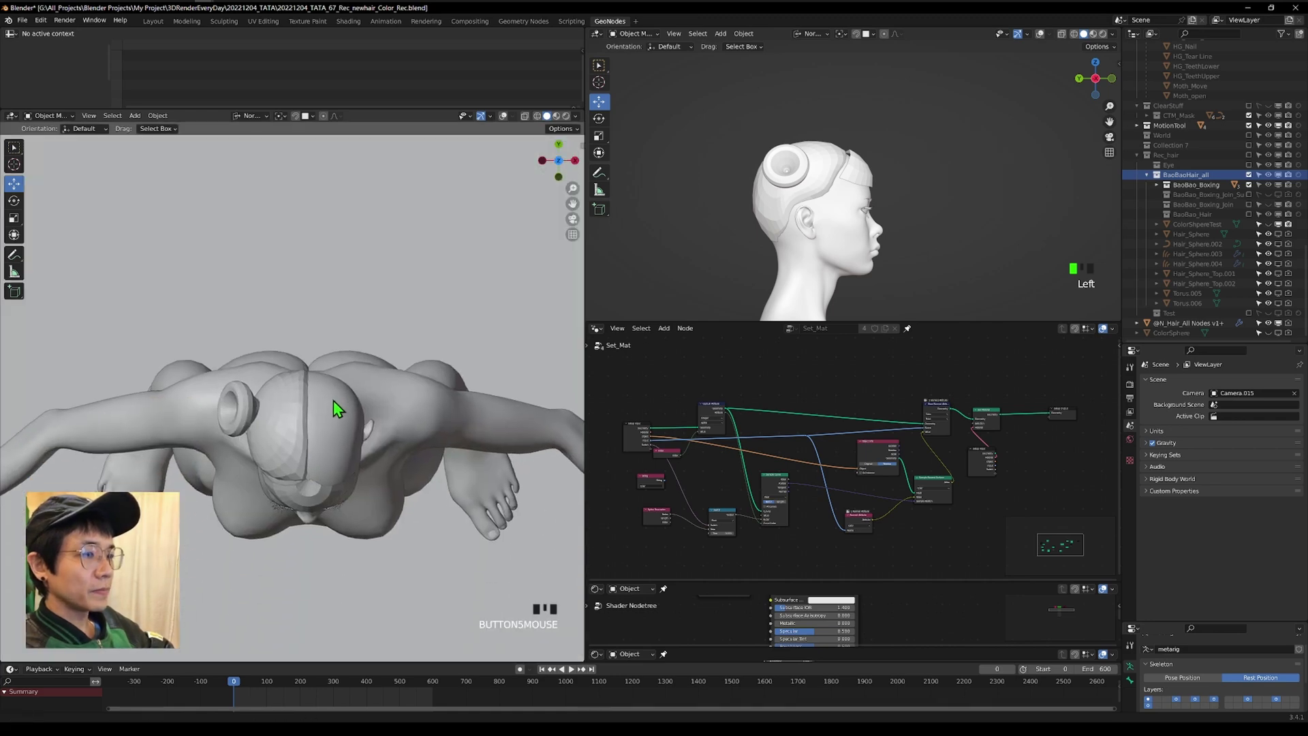
# Duplicate the top hair sphere piece in place and mirror the copy by setting its X scale to -1.
pyautogui.hotkey('shift', 'd')
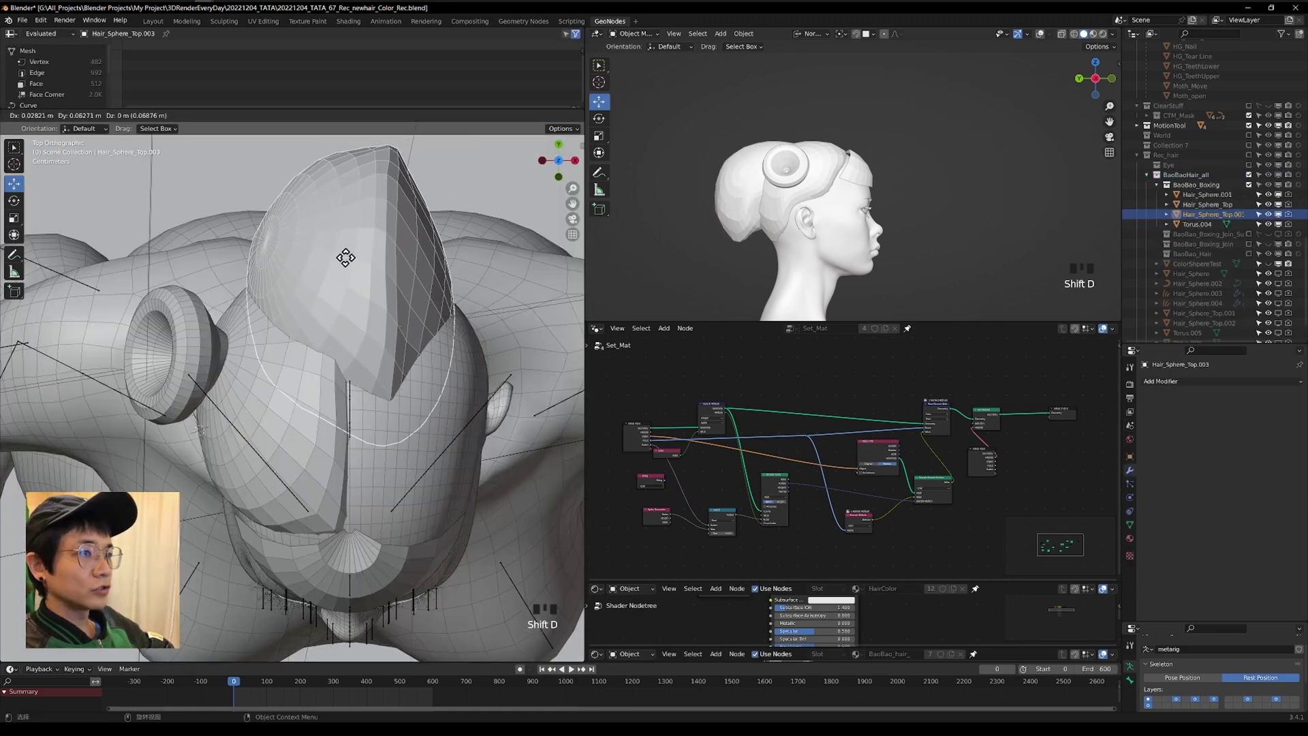
pyautogui.rightClick(345, 258)
pyautogui.click(514, 259)
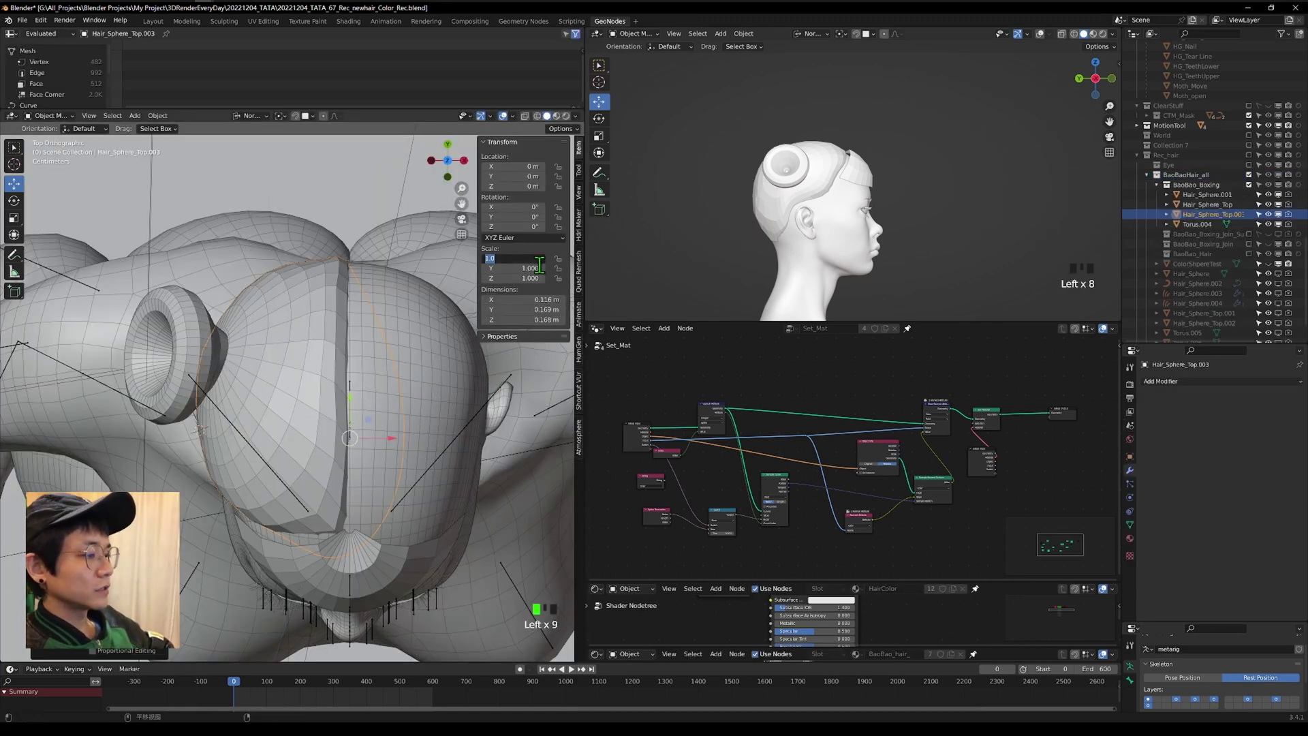
pyautogui.press('Return')
# Select the torus bun mesh and apply all its transforms so its origin sits at the world center.
pyautogui.click(171, 332)
pyautogui.scroll(2, 167, 317)
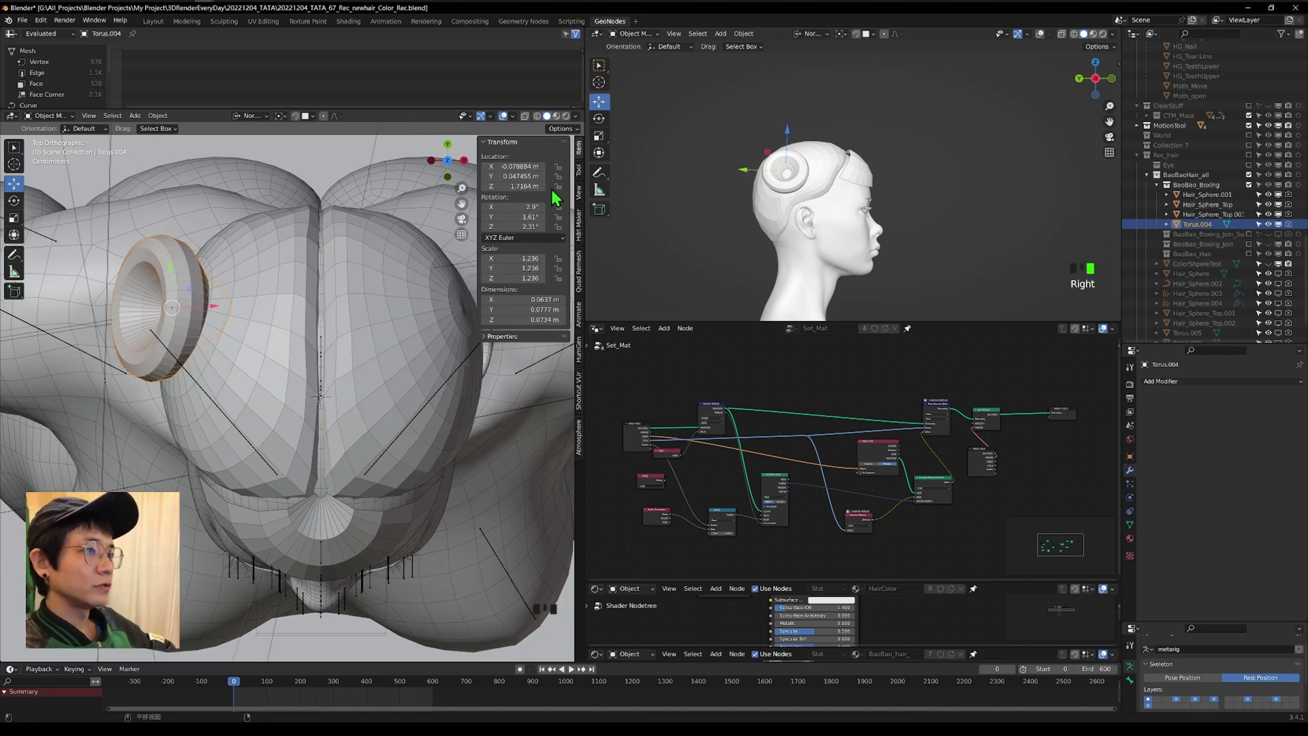
pyautogui.hotkey('shift', 'a')
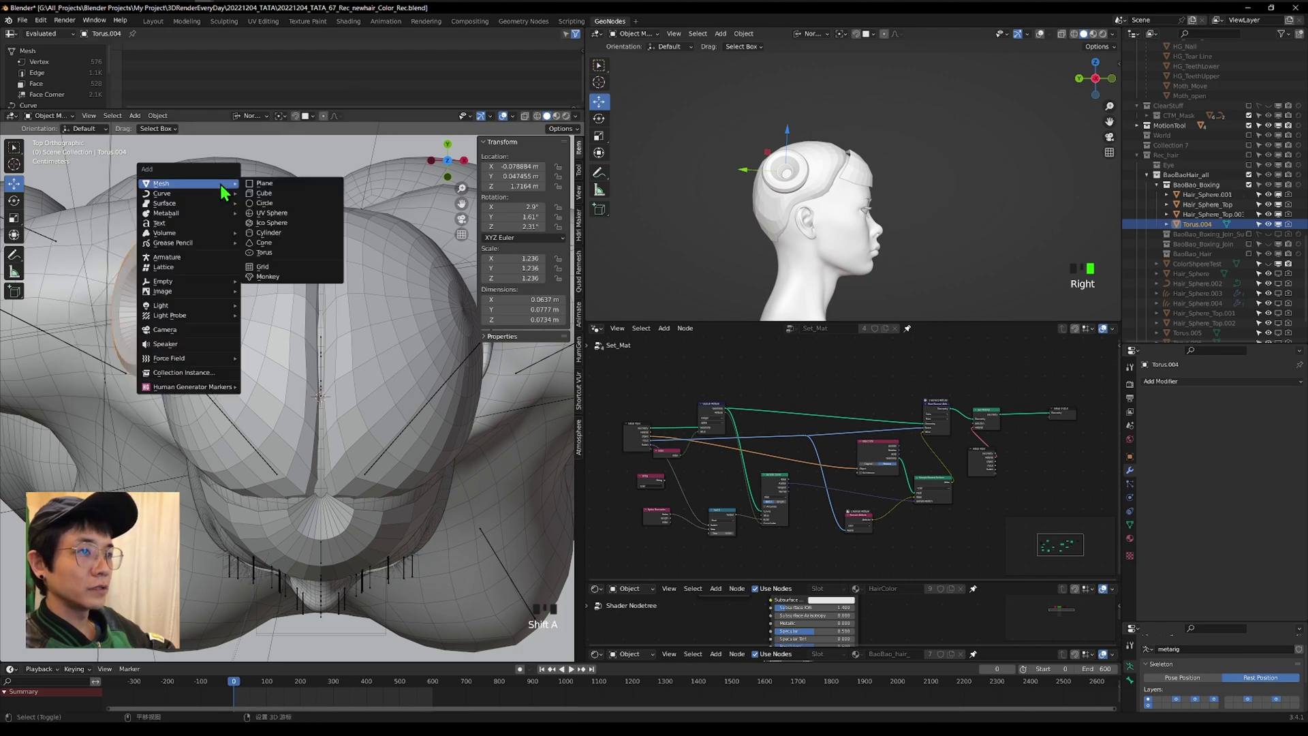
pyautogui.hotkey('ctrl', 'a')
pyautogui.click(146, 233)
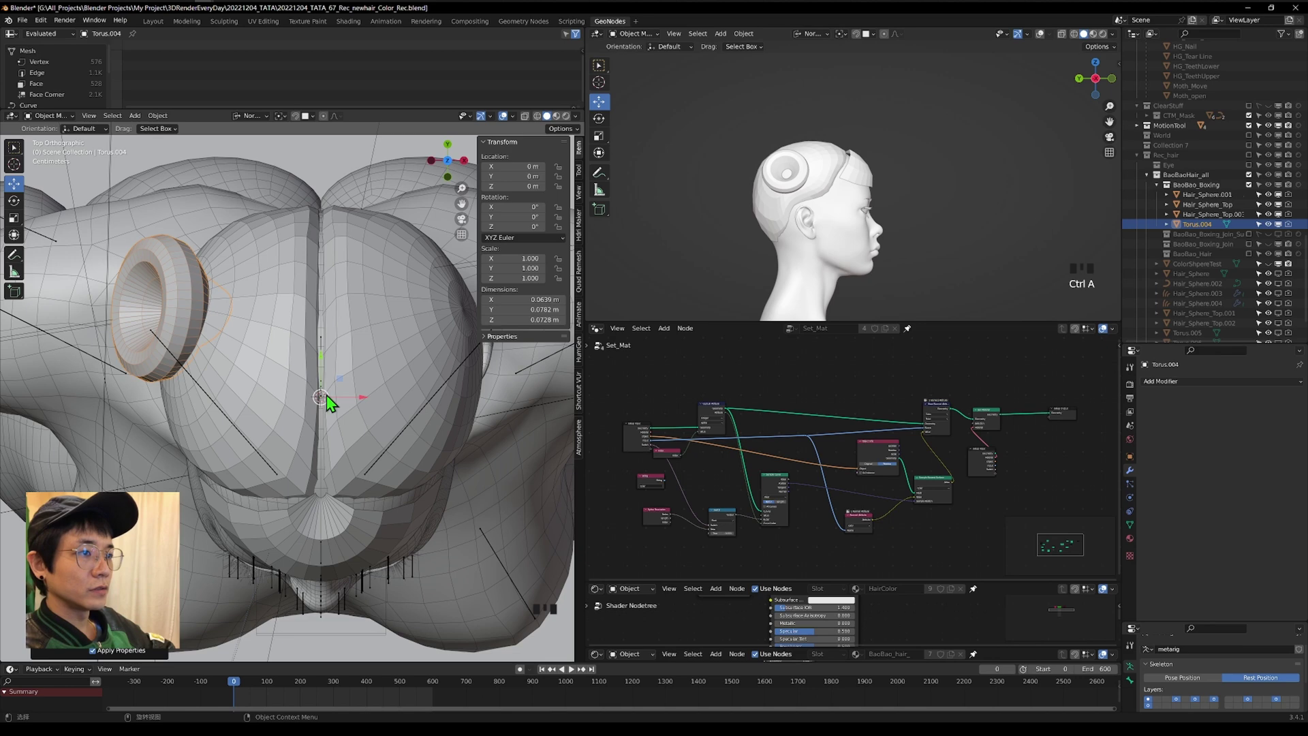
pyautogui.scroll(-2, 320, 395)
pyautogui.keyDown('shift'); pyautogui.moveTo(314, 379); pyautogui.dragTo(263, 390, button='middle'); pyautogui.keyUp('shift')
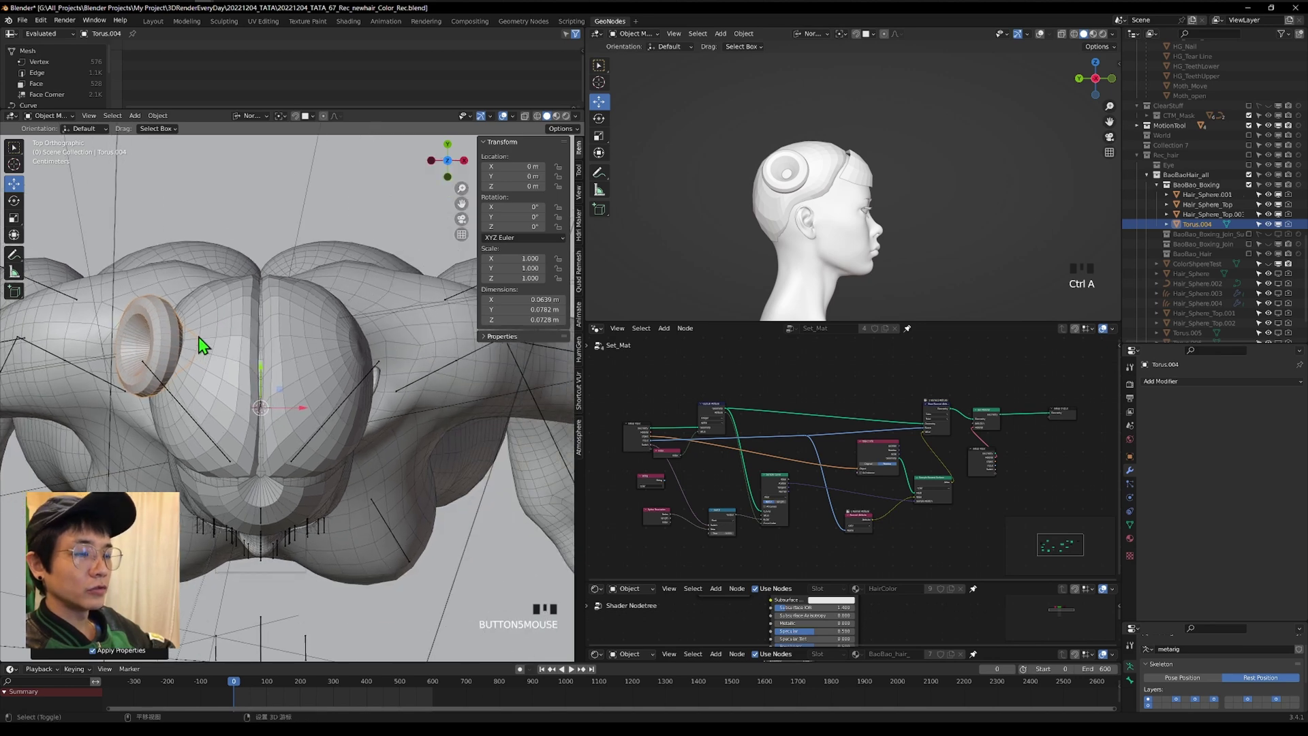
# Duplicate the torus bun in place and set the copy's X scale to -1 to mirror it.
pyautogui.hotkey('shift', 'd')
pyautogui.rightClick(208, 319)
pyautogui.moveTo(506, 258); pyautogui.dragTo(477, 259)
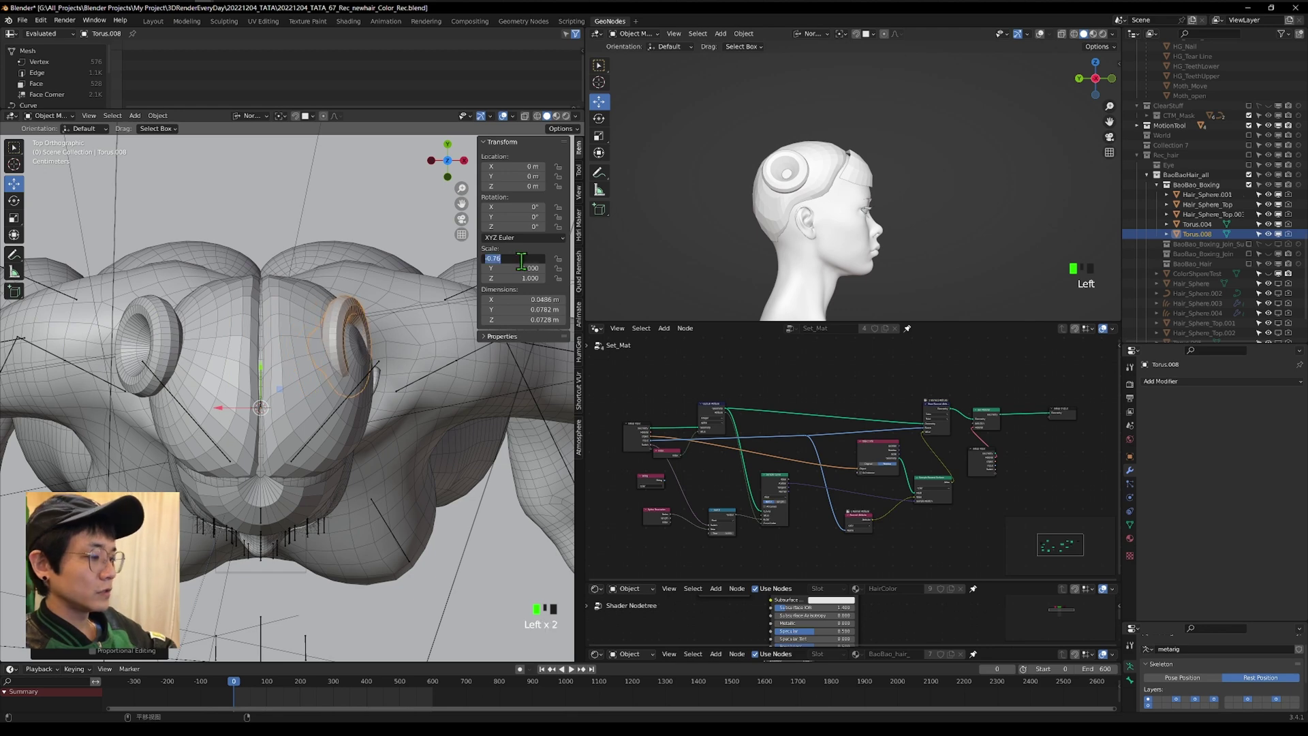
pyautogui.press('Return')
pyautogui.scroll(-3, 305, 342)
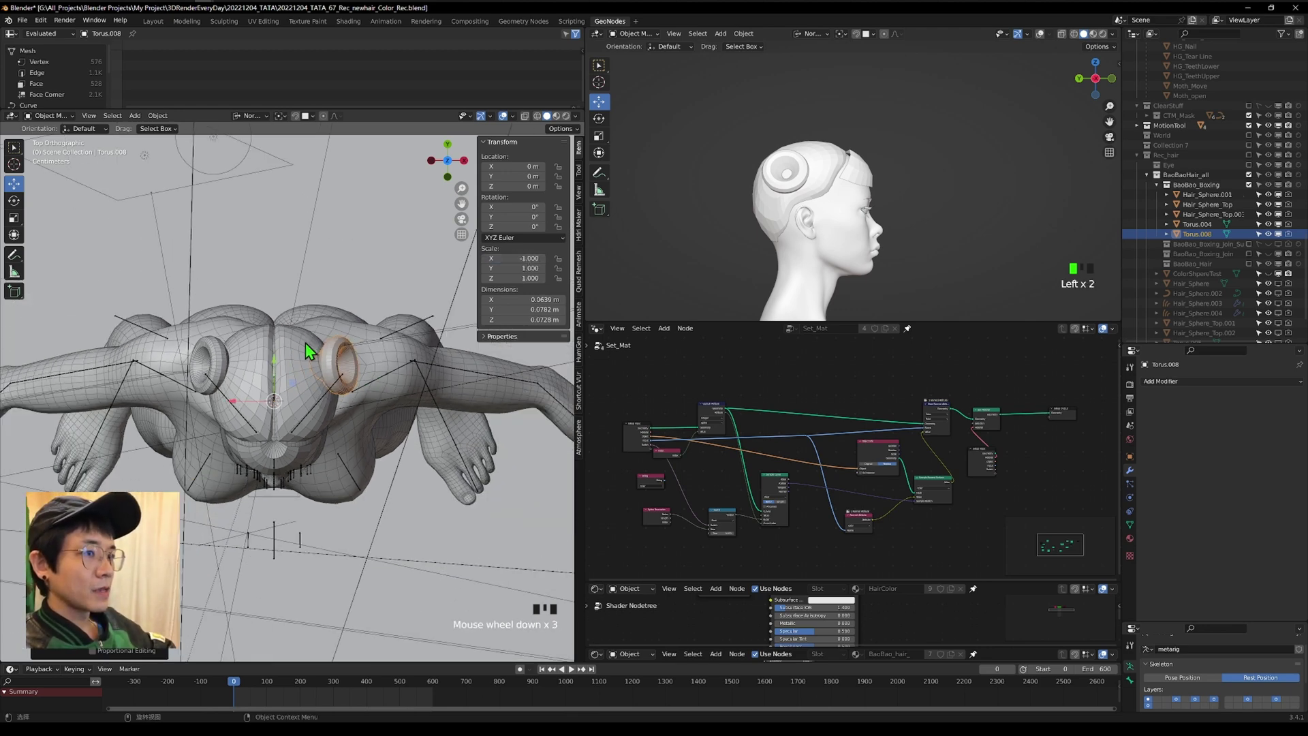
# Select both buns, both top pieces and the bangs base mesh, and join them into Hair_Sphere.001.
pyautogui.moveTo(305, 342); pyautogui.dragTo(387, 174, button='middle')
pyautogui.scroll(-4, 284, 312)
pyautogui.moveTo(284, 313); pyautogui.dragTo(315, 208, button='middle')
pyautogui.keyDown('shift'); pyautogui.click(304, 345); pyautogui.keyUp('shift')
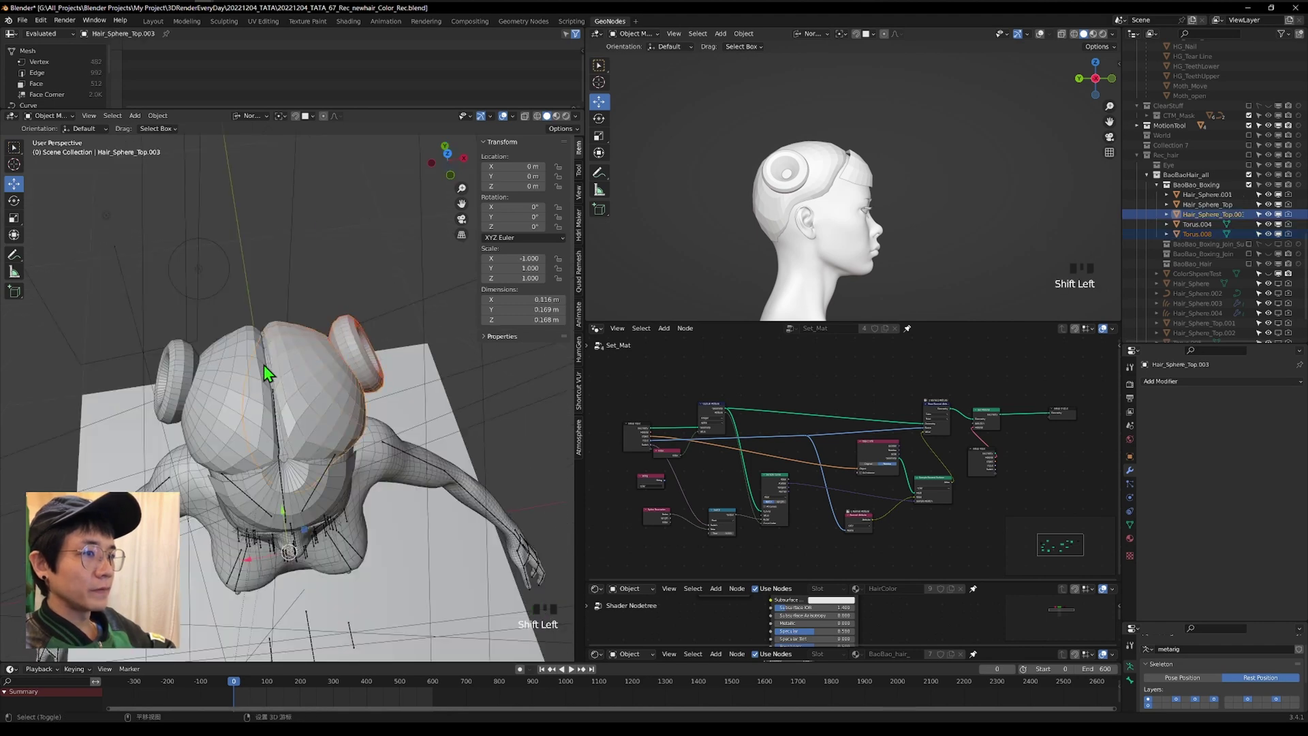
pyautogui.keyDown('shift'); pyautogui.click(265, 373); pyautogui.keyUp('shift')
pyautogui.keyDown('shift'); pyautogui.click(183, 358); pyautogui.keyUp('shift')
pyautogui.keyDown('shift'); pyautogui.click(308, 492); pyautogui.keyUp('shift')
pyautogui.moveTo(313, 487); pyautogui.dragTo(402, 199, button='middle')
pyautogui.hotkey('ctrl', 'j')
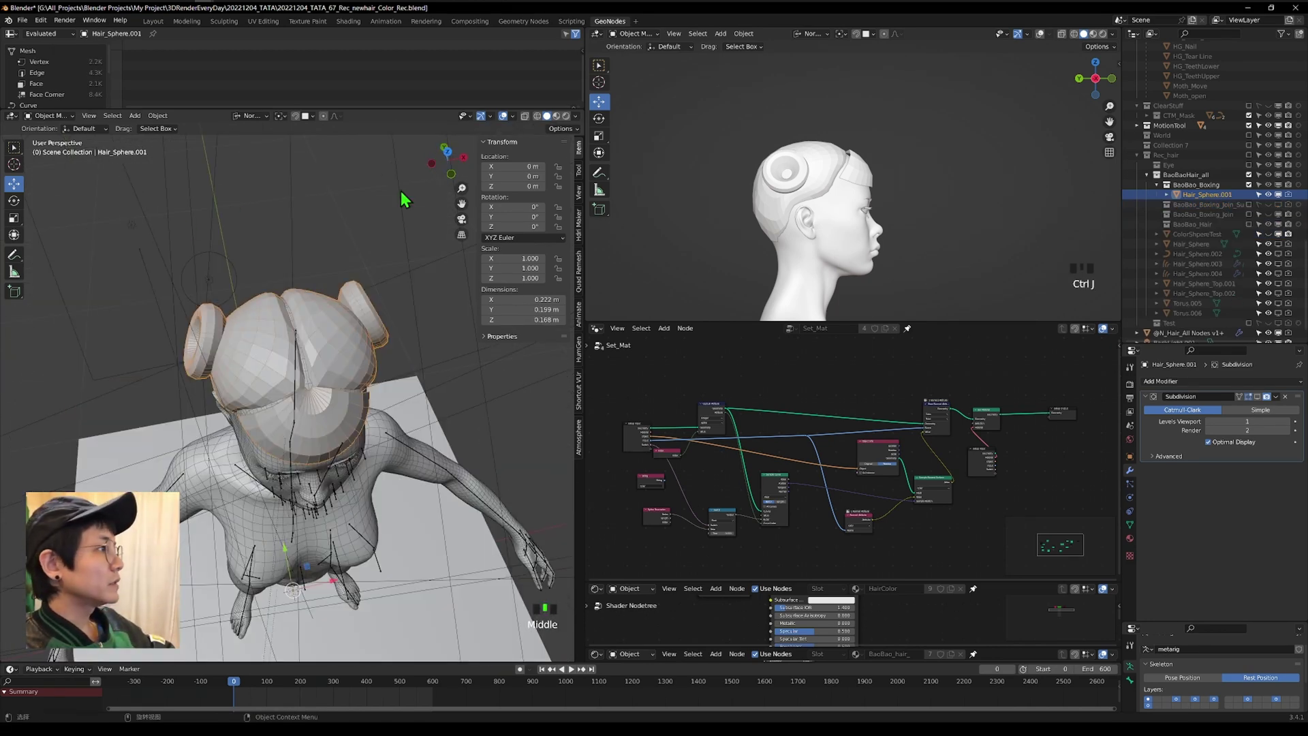
# Enable the BaoBao_Hair collection and compare the hair with the joined base mesh from above.
pyautogui.click(1249, 225)
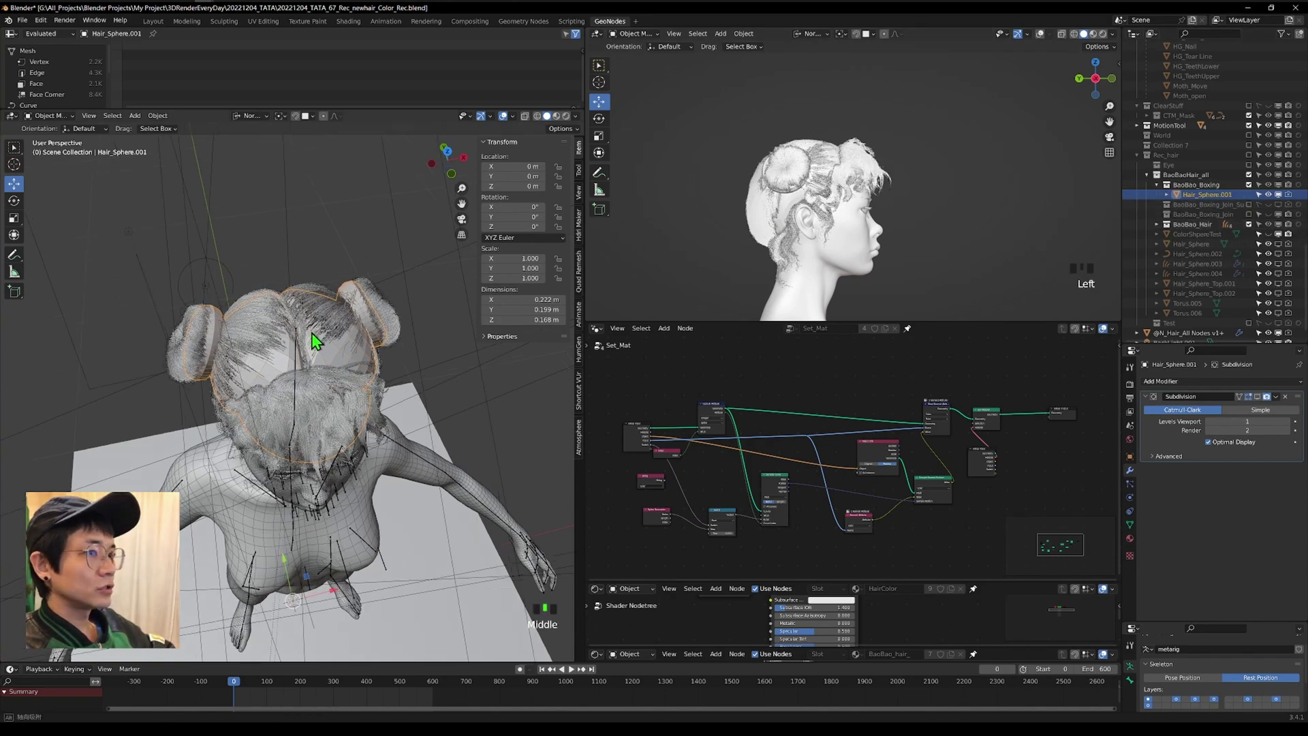
pyautogui.moveTo(316, 345); pyautogui.dragTo(335, 303, button='middle')
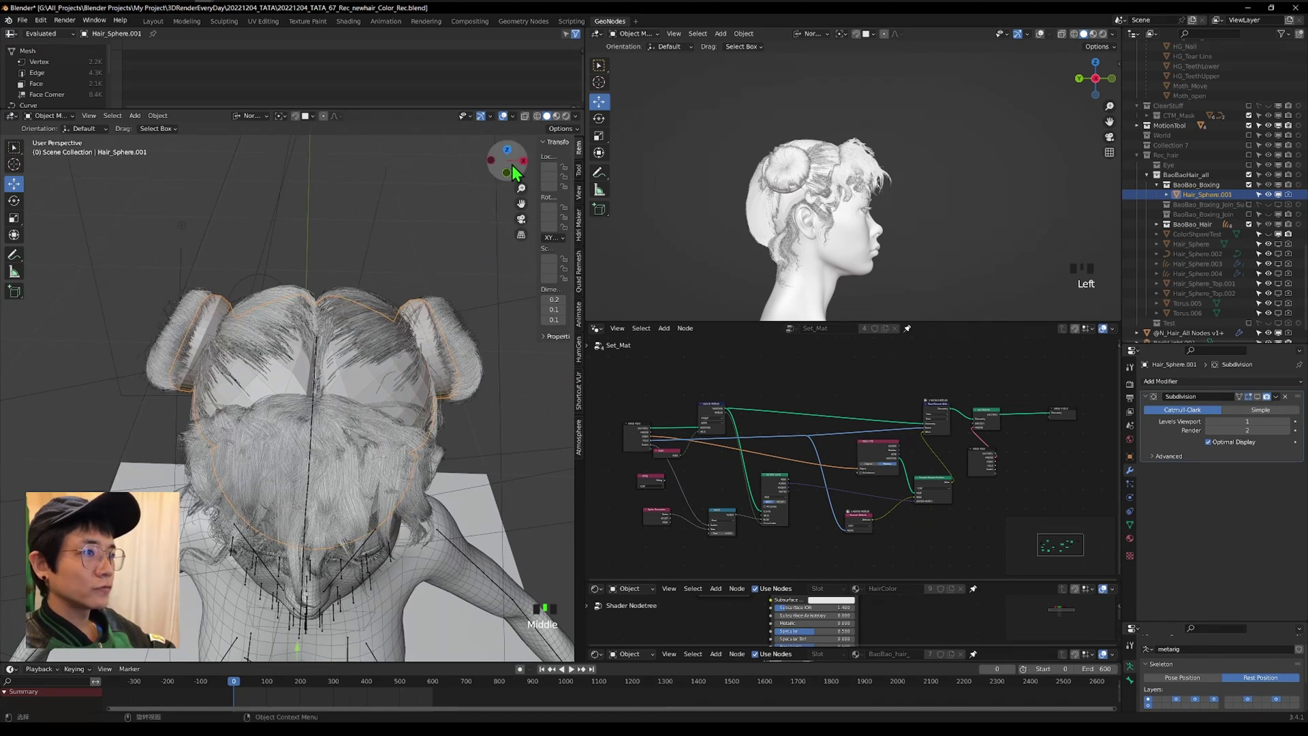
pyautogui.click(511, 170)
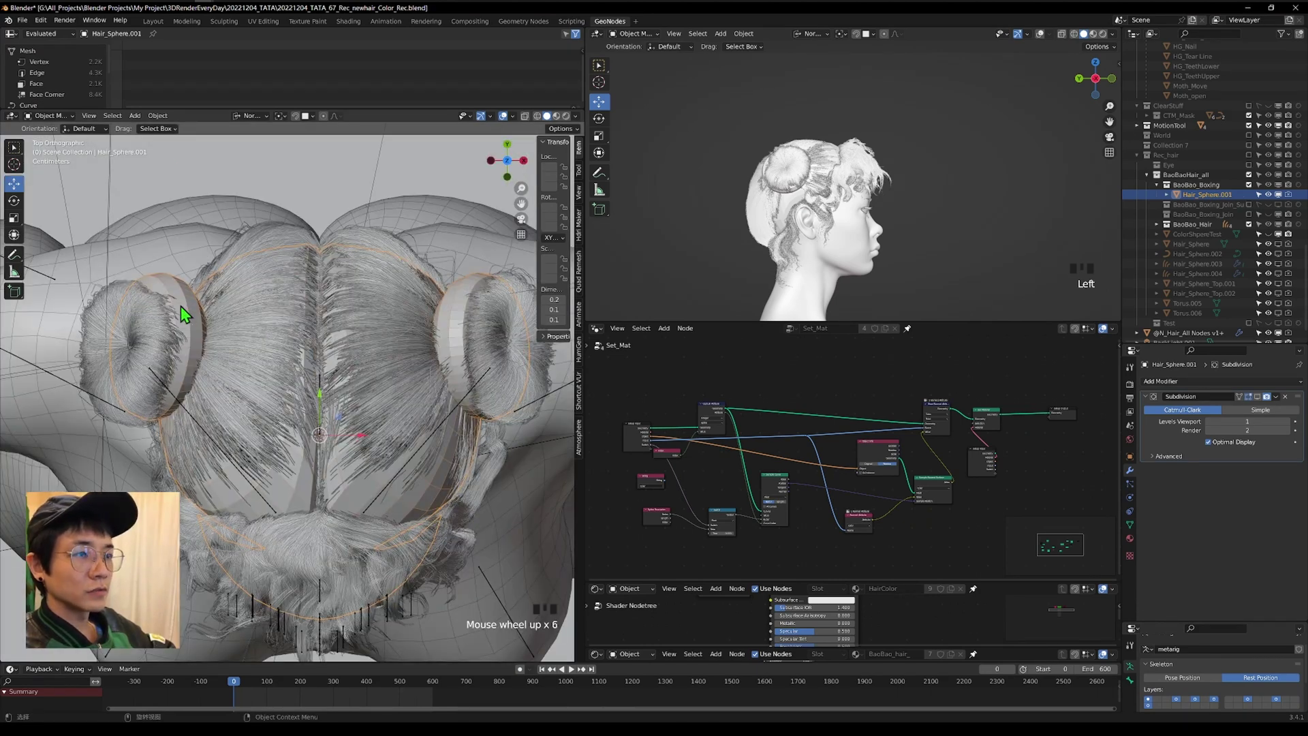
# In Edit Mode, select the linked geometry of the original bun and move it to fit its hair strands.
pyautogui.click(46, 116)
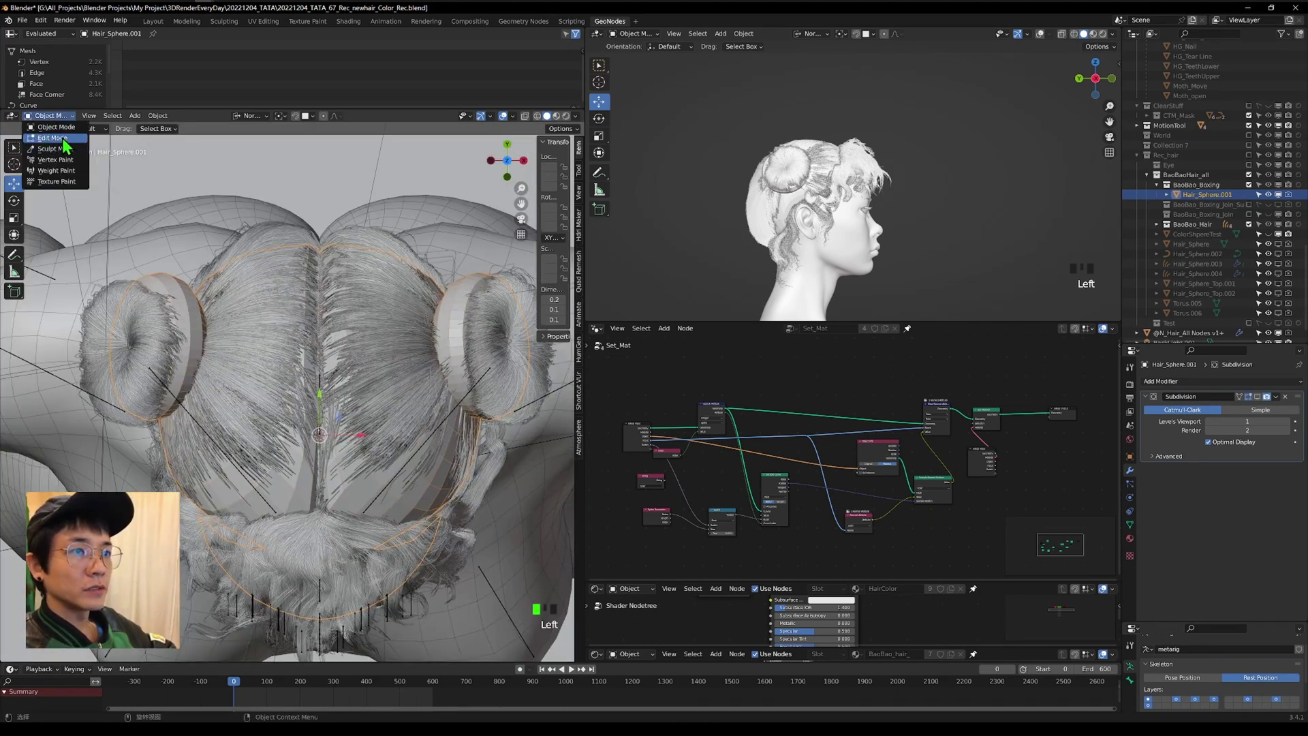
pyautogui.click(60, 138)
pyautogui.press('l')
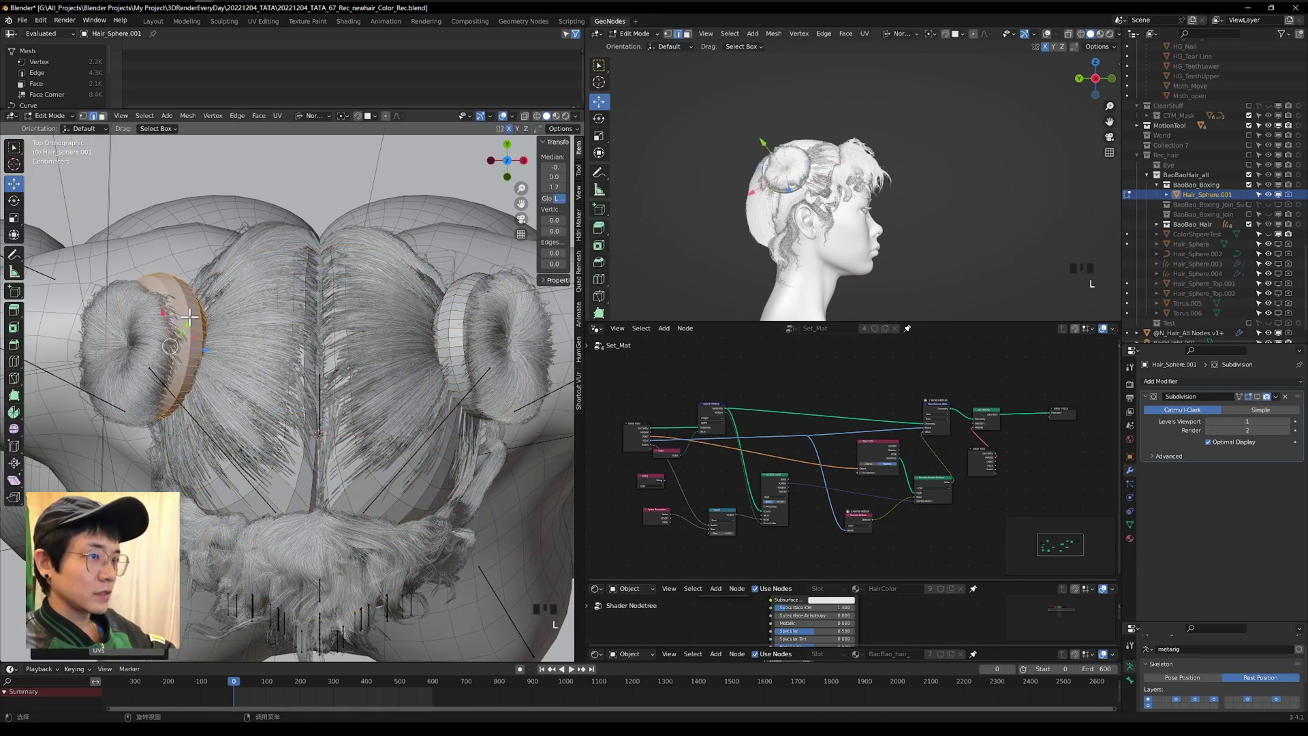
pyautogui.moveTo(129, 431); pyautogui.dragTo(154, 309, button='middle')
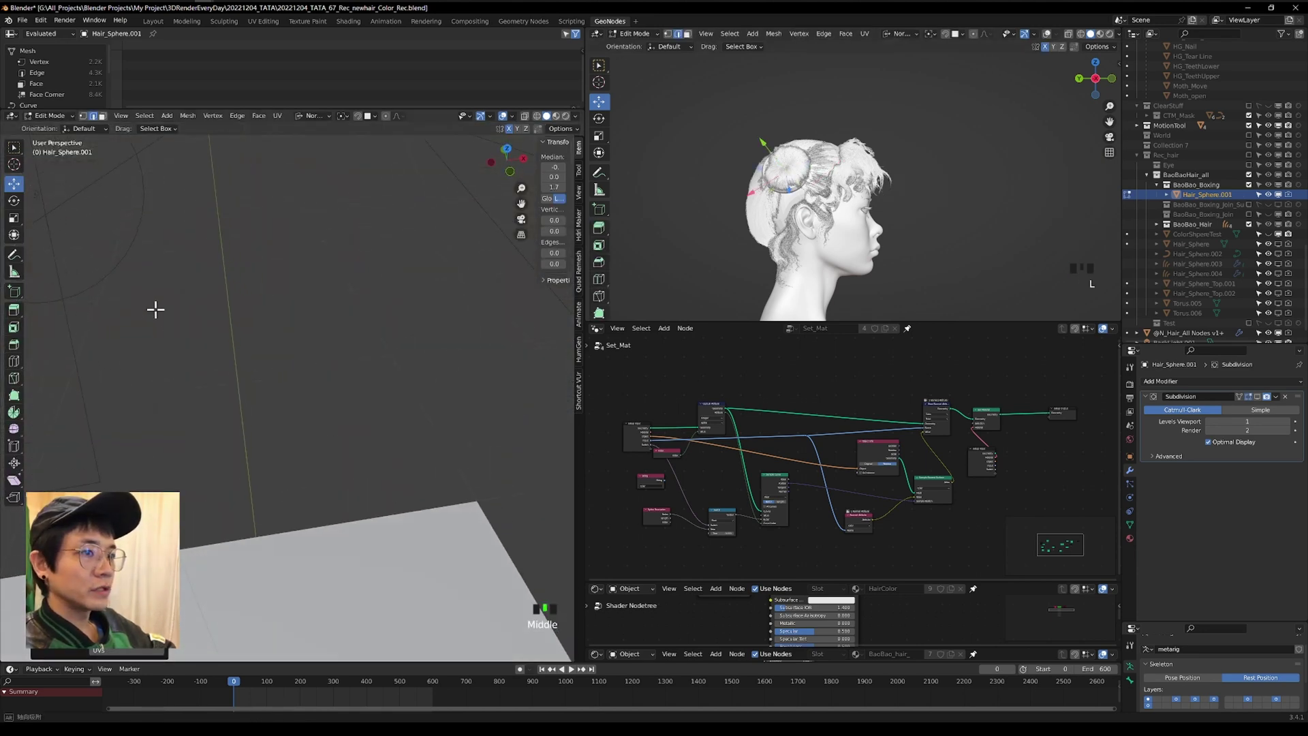
pyautogui.scroll(-3, 217, 387)
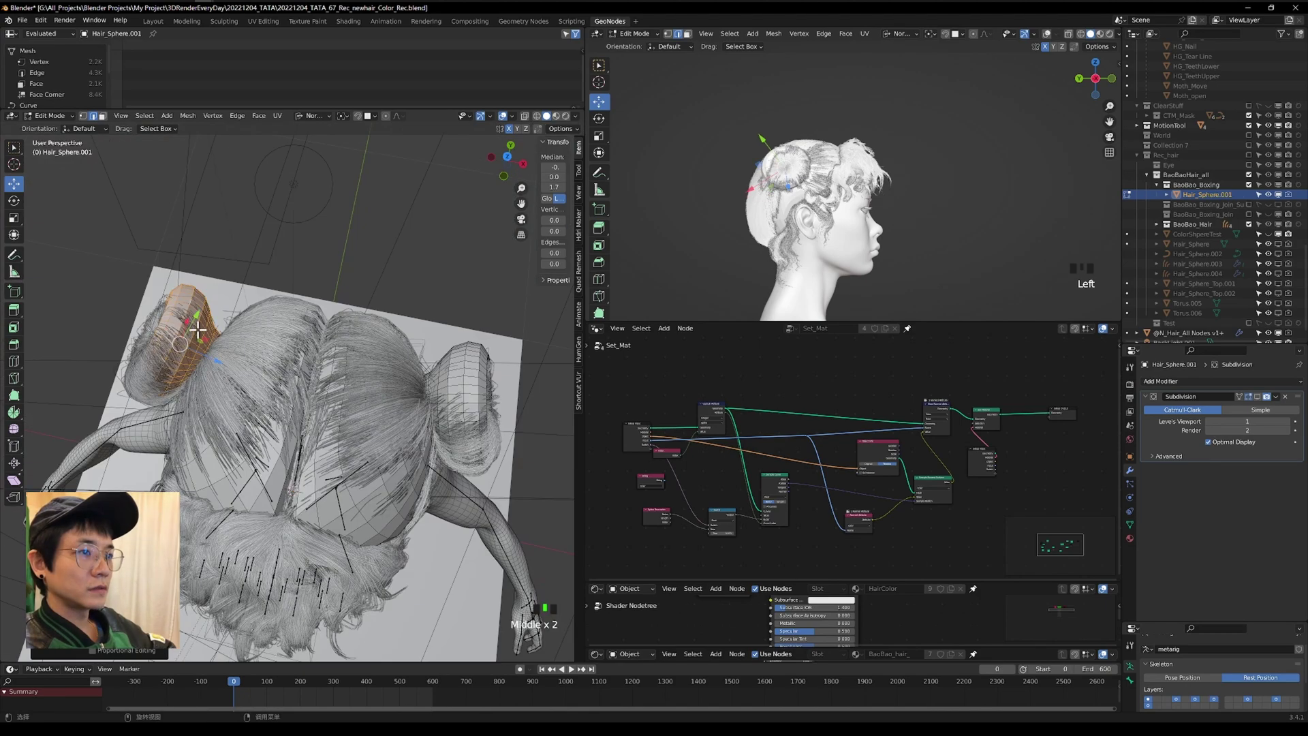
pyautogui.moveTo(197, 317); pyautogui.dragTo(194, 324)
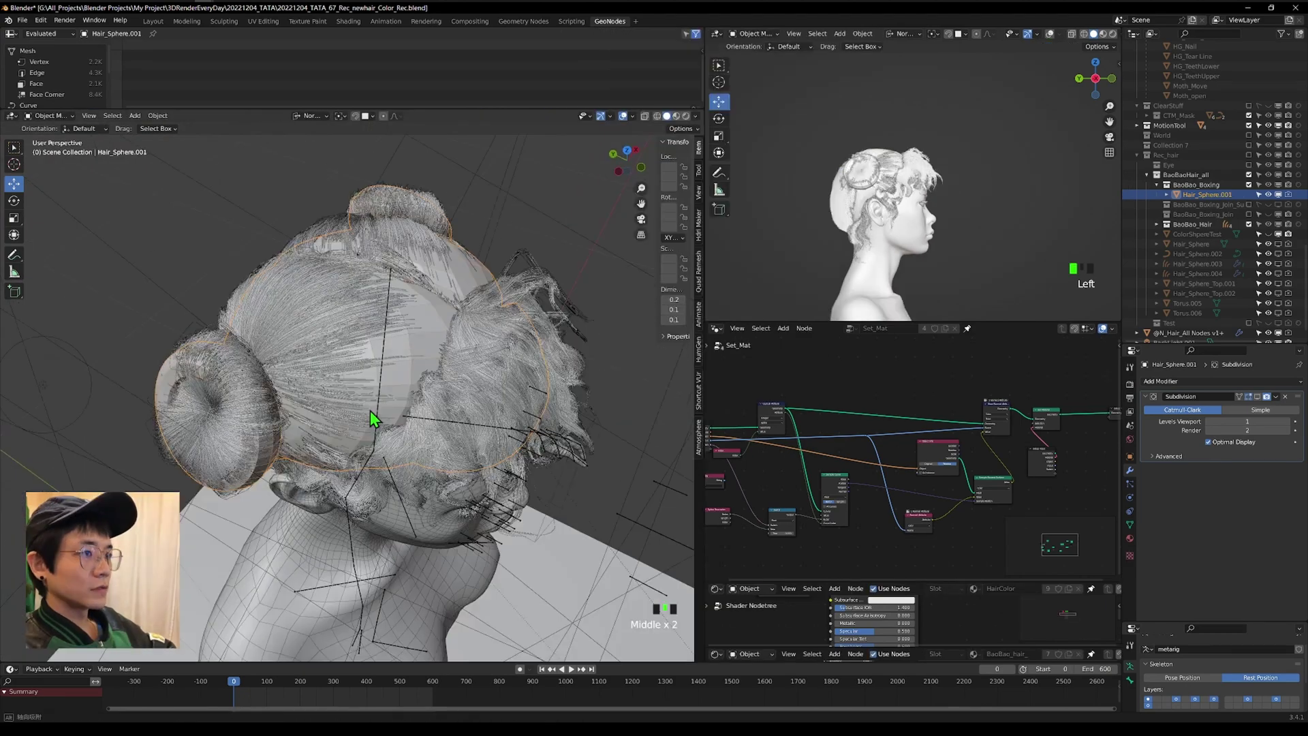
# In Edit Mode, select an edge loop of the bangs base mesh over the forehead and move it downward.
pyautogui.moveTo(370, 410); pyautogui.dragTo(386, 324, button='middle')
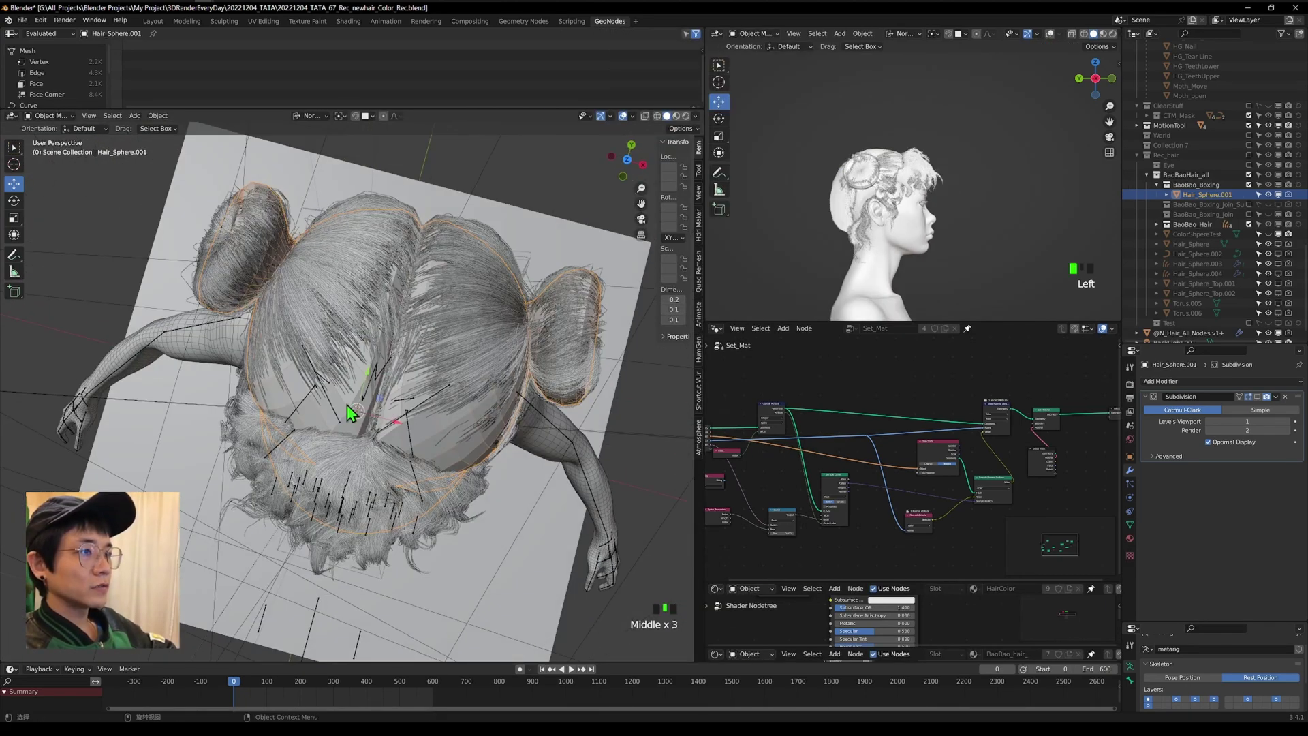
pyautogui.moveTo(346, 405); pyautogui.dragTo(537, 265, button='middle')
pyautogui.press('Tab')
pyautogui.moveTo(429, 378); pyautogui.dragTo(469, 305, button='middle')
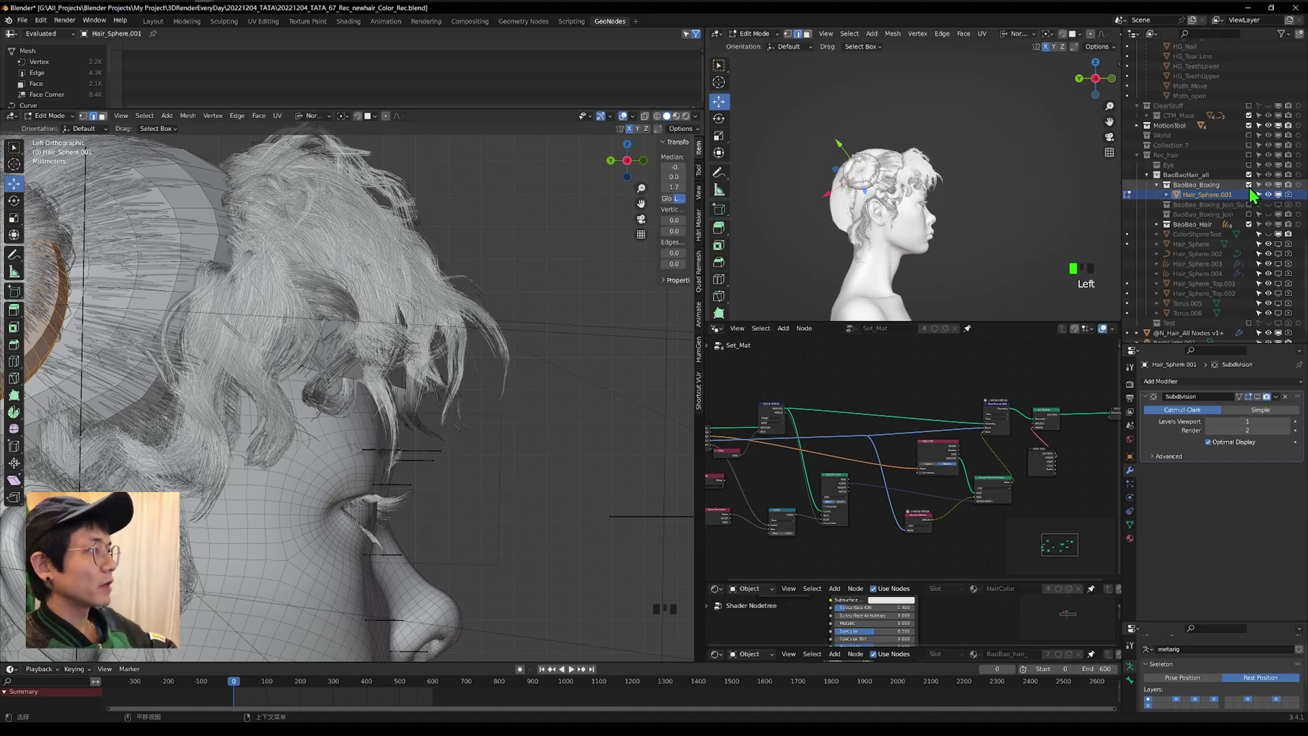
pyautogui.scroll(-2, 610, 341)
pyautogui.keyDown('alt'); pyautogui.click(412, 356); pyautogui.keyUp('alt')
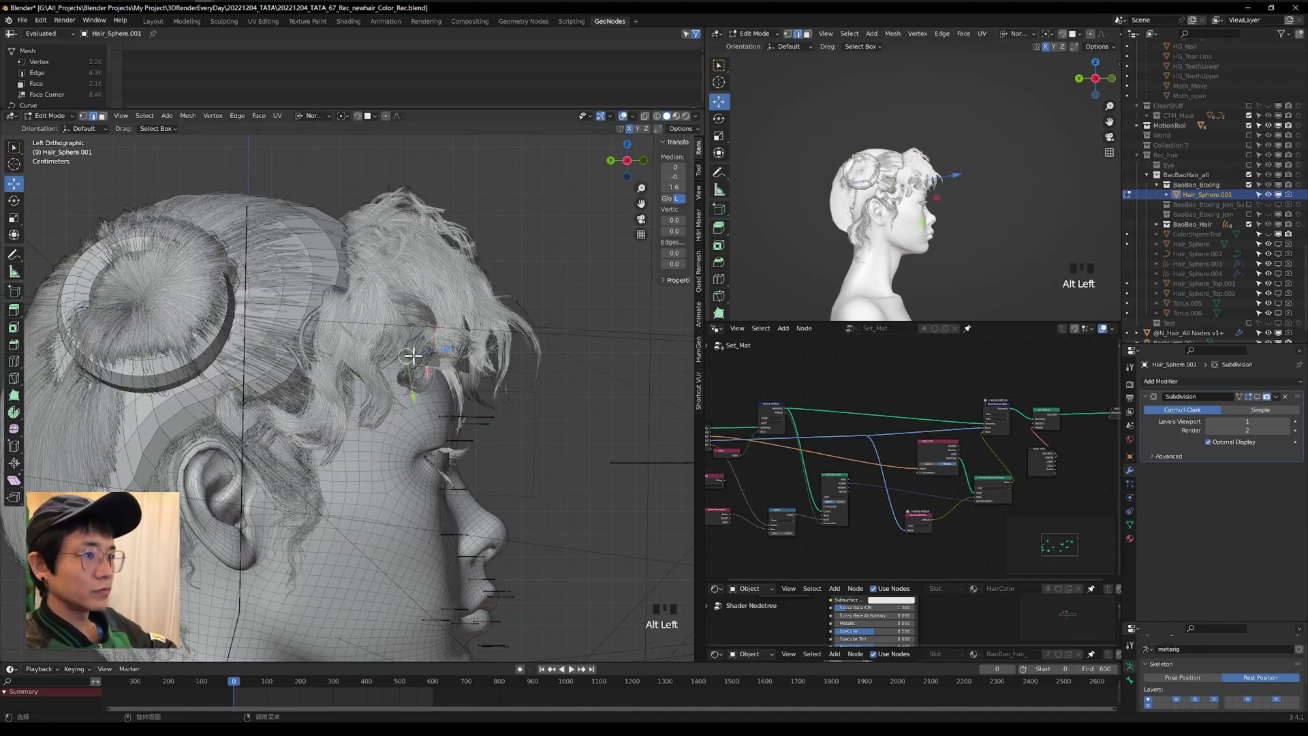
pyautogui.moveTo(404, 405); pyautogui.dragTo(424, 447)
# Isolate the joined mesh in the second 3D view and extend the lower edge of the bangs along the normal axis.
pyautogui.moveTo(475, 415); pyautogui.dragTo(327, 385, button='middle')
pyautogui.scroll(-5, 406, 393)
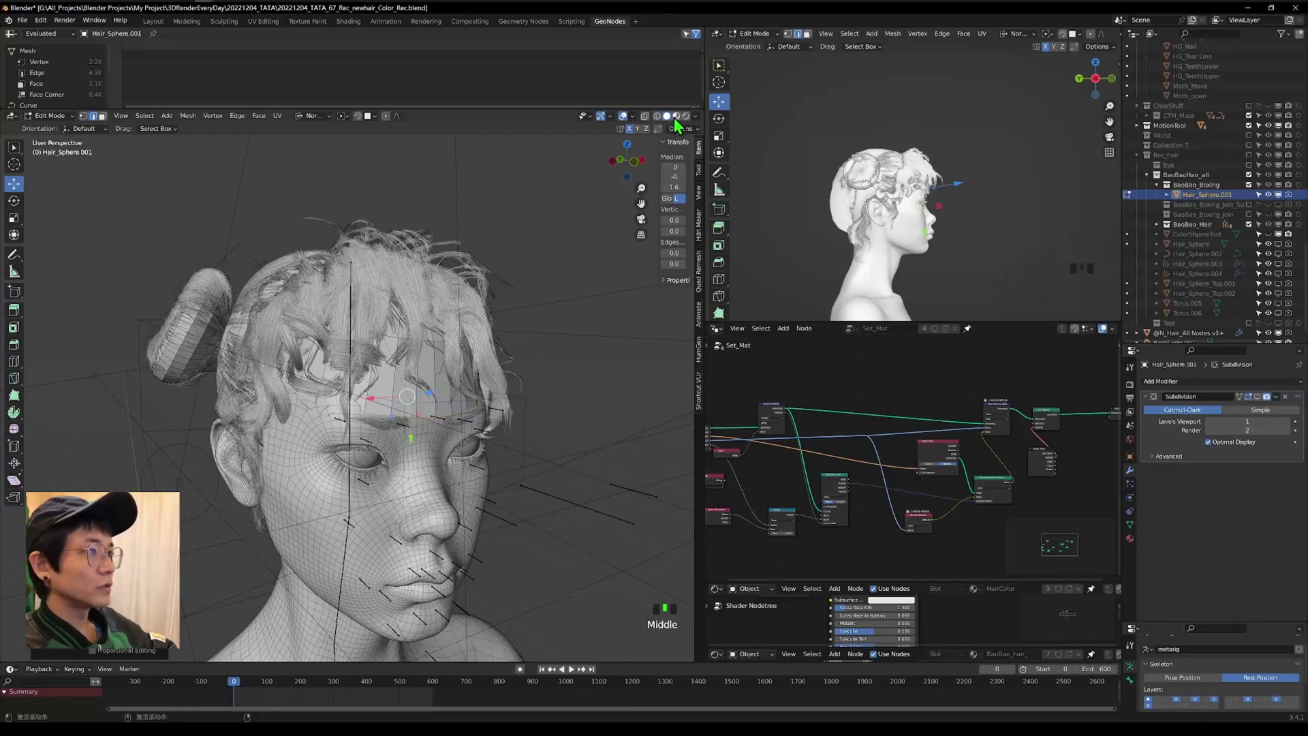
pyautogui.moveTo(410, 338); pyautogui.dragTo(492, 336, button='middle')
pyautogui.scroll(3, 492, 336)
pyautogui.scroll(-1, 853, 199)
pyautogui.moveTo(911, 224); pyautogui.dragTo(920, 231)
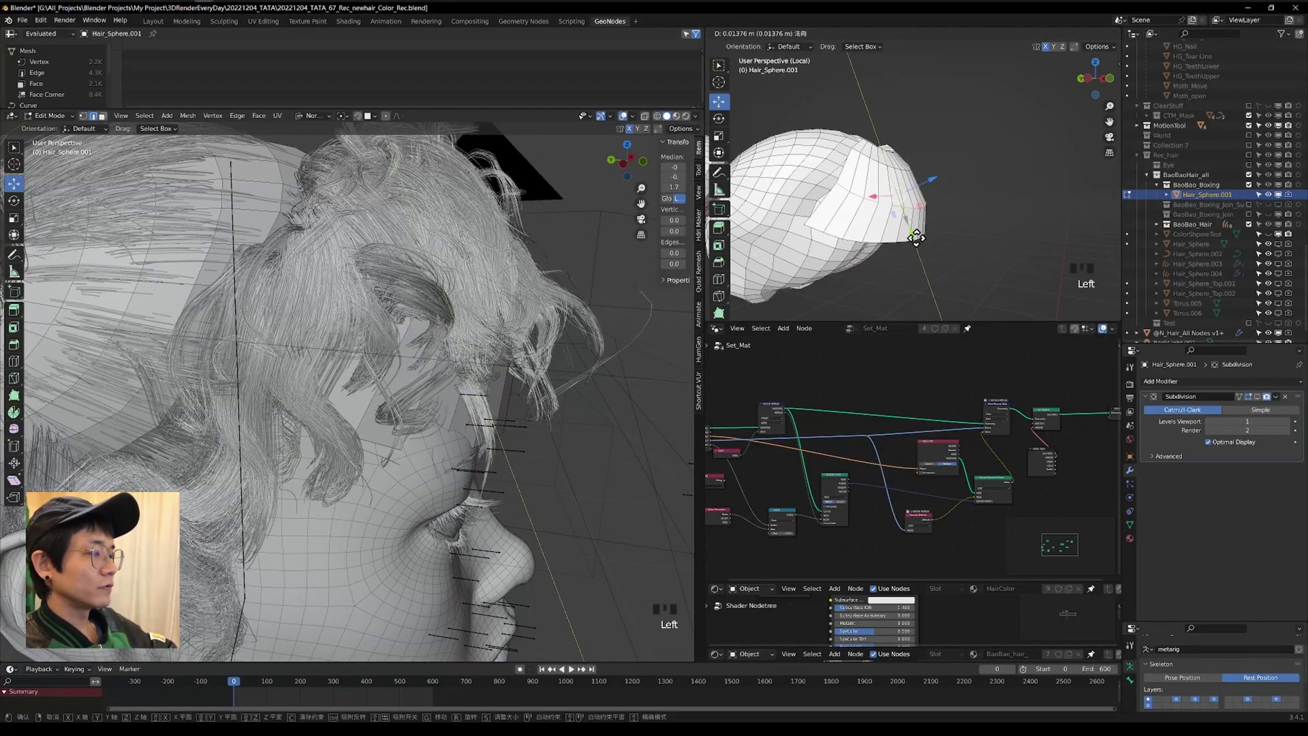
pyautogui.moveTo(920, 231); pyautogui.dragTo(904, 198, button='middle')
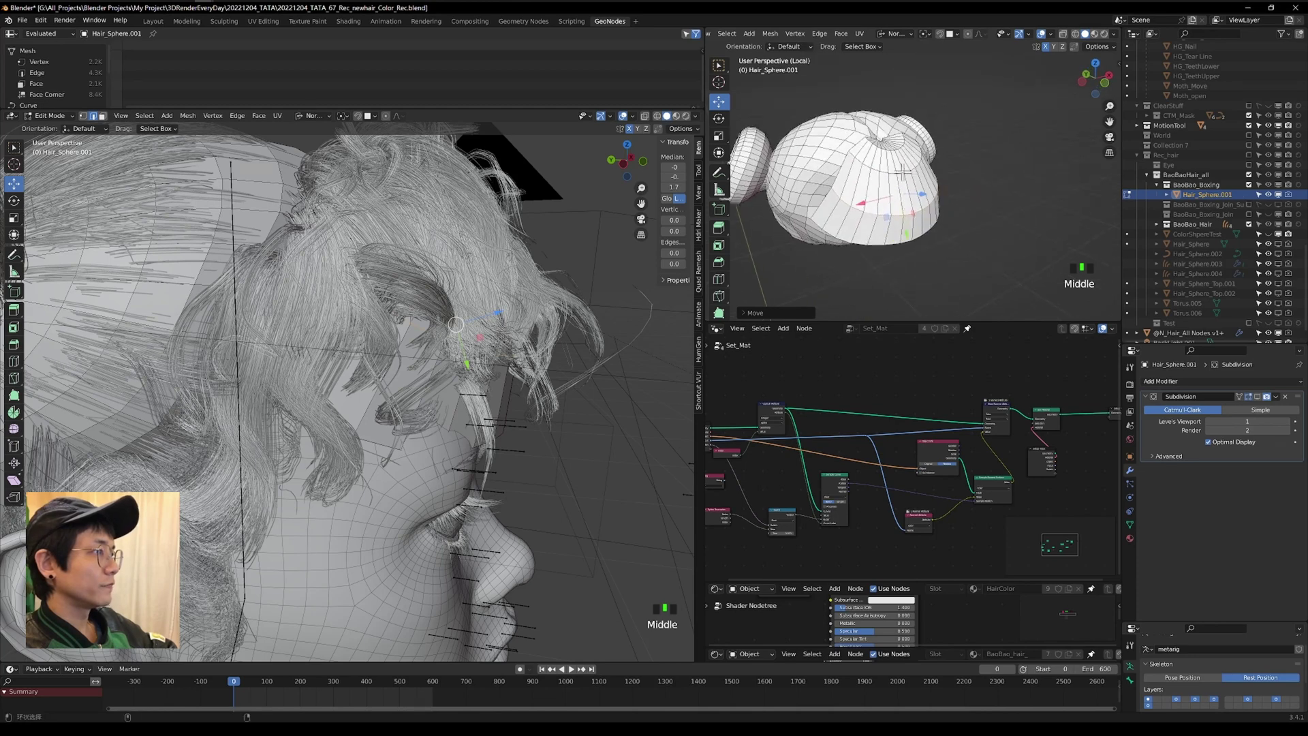
# Select another edge loop on the bangs part of the isolated mesh and move it to follow the hair.
pyautogui.click(905, 173)
pyautogui.click(902, 175)
pyautogui.keyDown('alt'); pyautogui.keyDown('shift'); pyautogui.click(899, 175); pyautogui.keyUp('shift'); pyautogui.keyUp('alt')
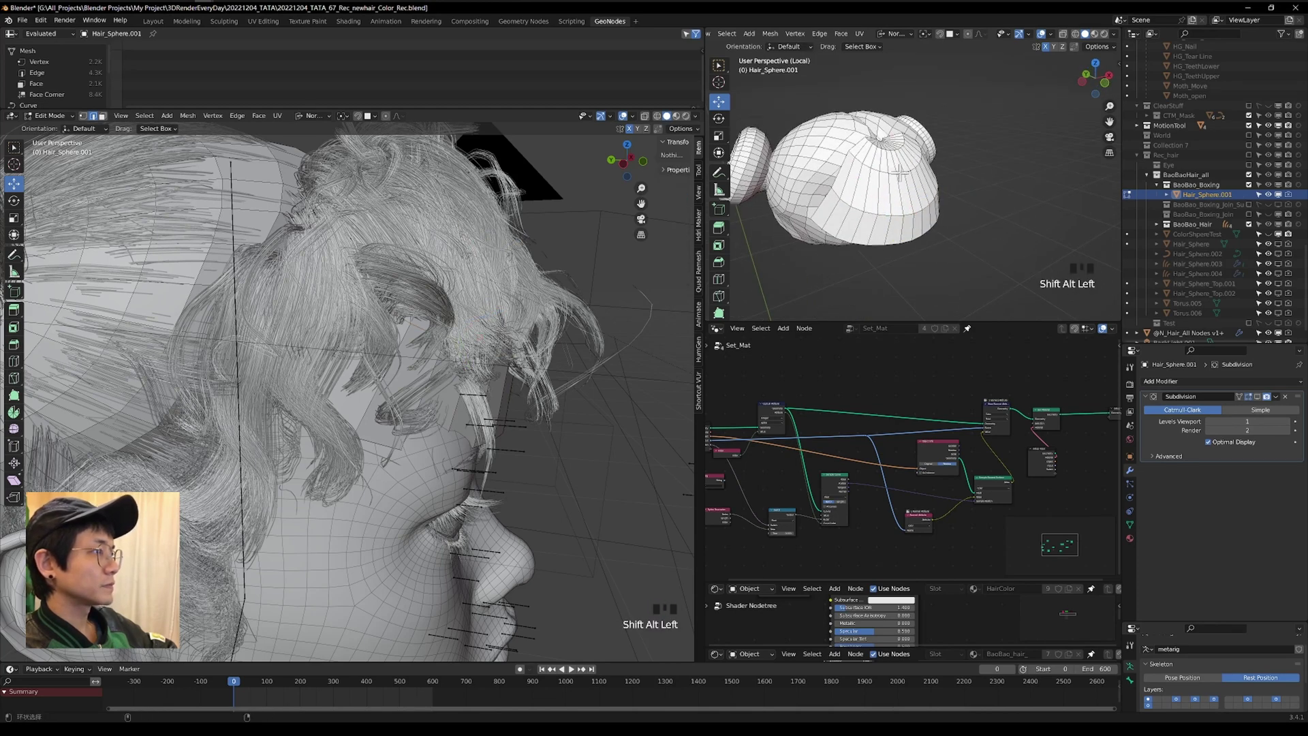
pyautogui.keyDown('alt'); pyautogui.keyDown('shift'); pyautogui.click(901, 174); pyautogui.keyUp('shift'); pyautogui.keyUp('alt')
pyautogui.moveTo(901, 174); pyautogui.dragTo(915, 197, button='middle')
pyautogui.moveTo(916, 196); pyautogui.dragTo(925, 205)
pyautogui.moveTo(924, 206); pyautogui.dragTo(987, 207, button='middle')
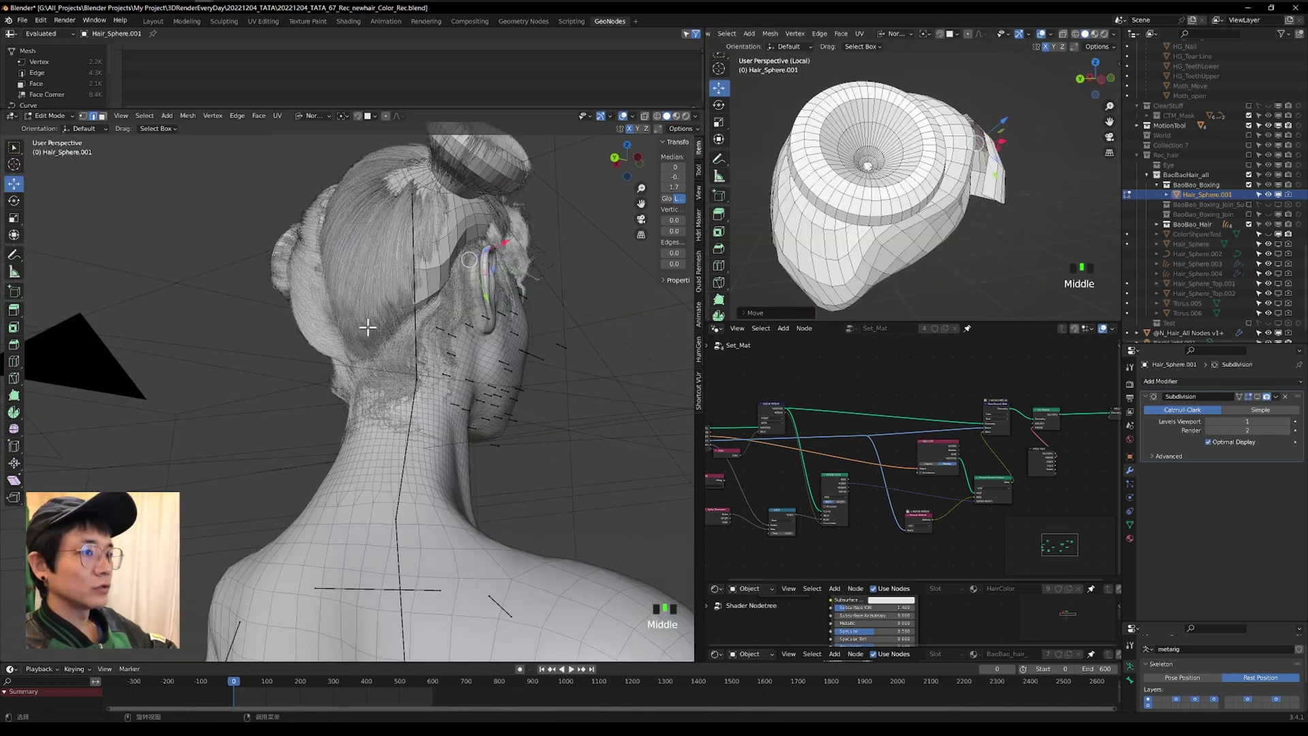
# Inspect the base mesh against the hair from the back and sides, and return to Object Mode.
pyautogui.moveTo(368, 327); pyautogui.dragTo(422, 346, button='middle')
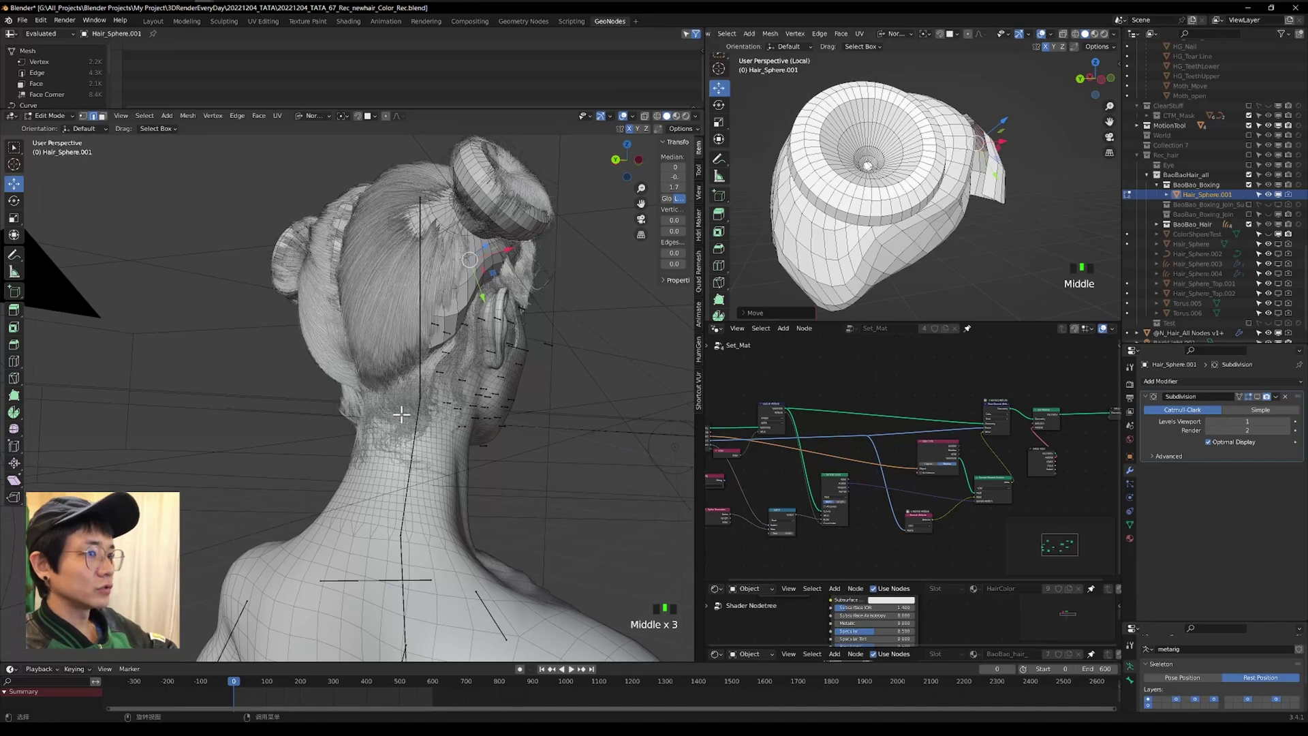
pyautogui.moveTo(368, 424); pyautogui.dragTo(423, 341, button='middle')
pyautogui.moveTo(920, 204); pyautogui.dragTo(1010, 188, button='middle')
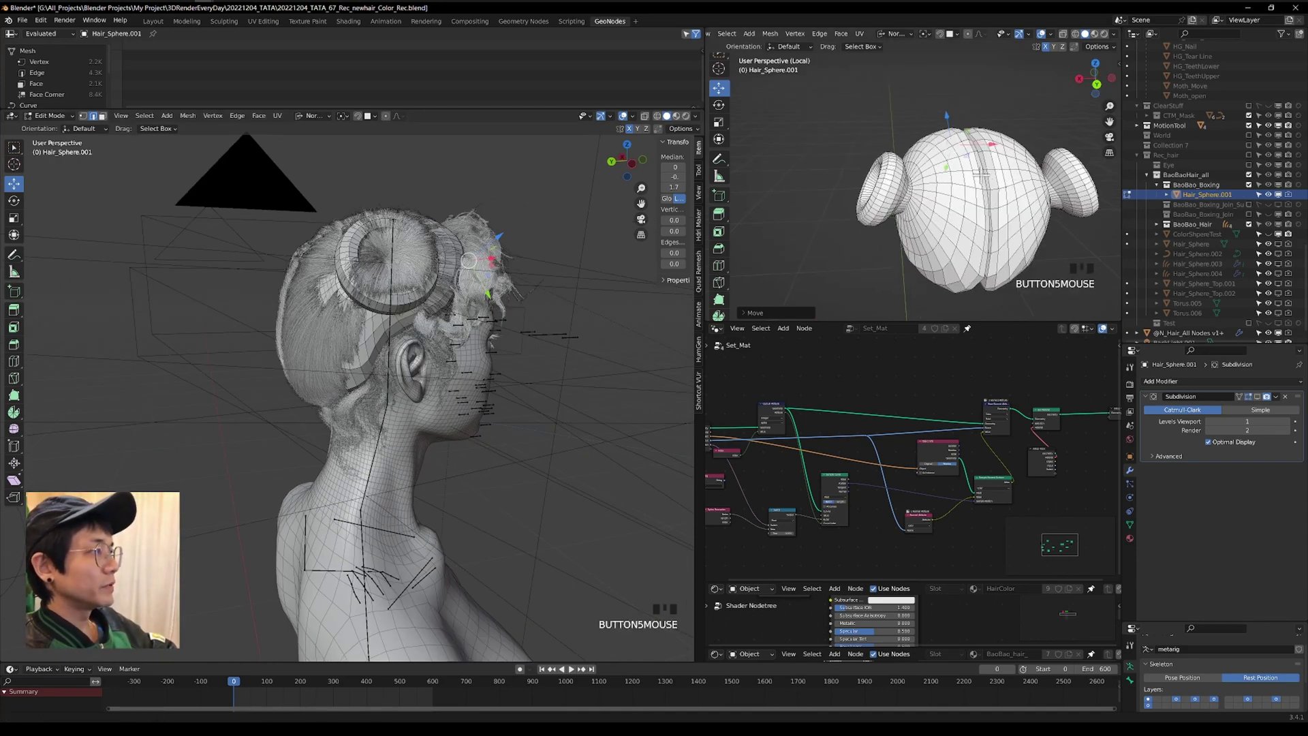
pyautogui.press('Tab')
pyautogui.click(1009, 188)
pyautogui.moveTo(530, 265); pyautogui.dragTo(412, 310, button='middle')
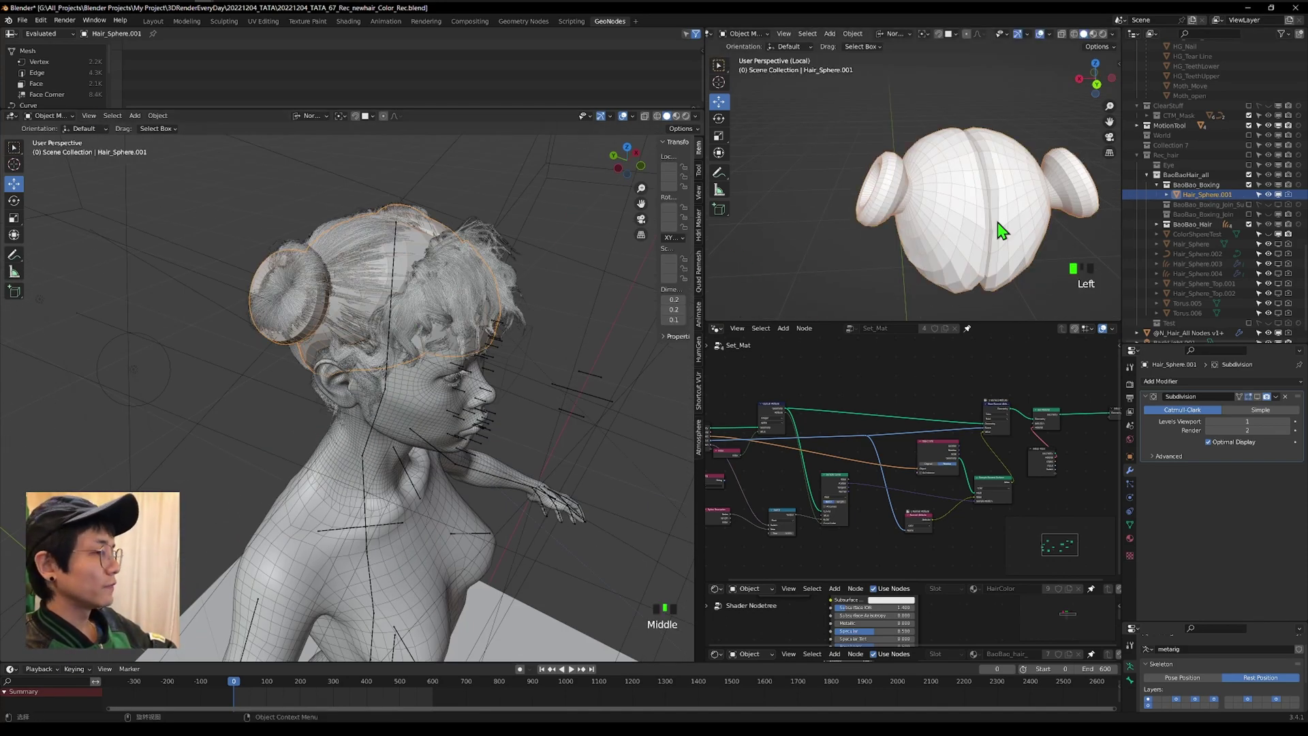
# Turn off Optimal Display, set the Subdivision modifier's viewport level to 2, and apply the modifier.
pyautogui.moveTo(505, 321); pyautogui.dragTo(436, 381, button='middle')
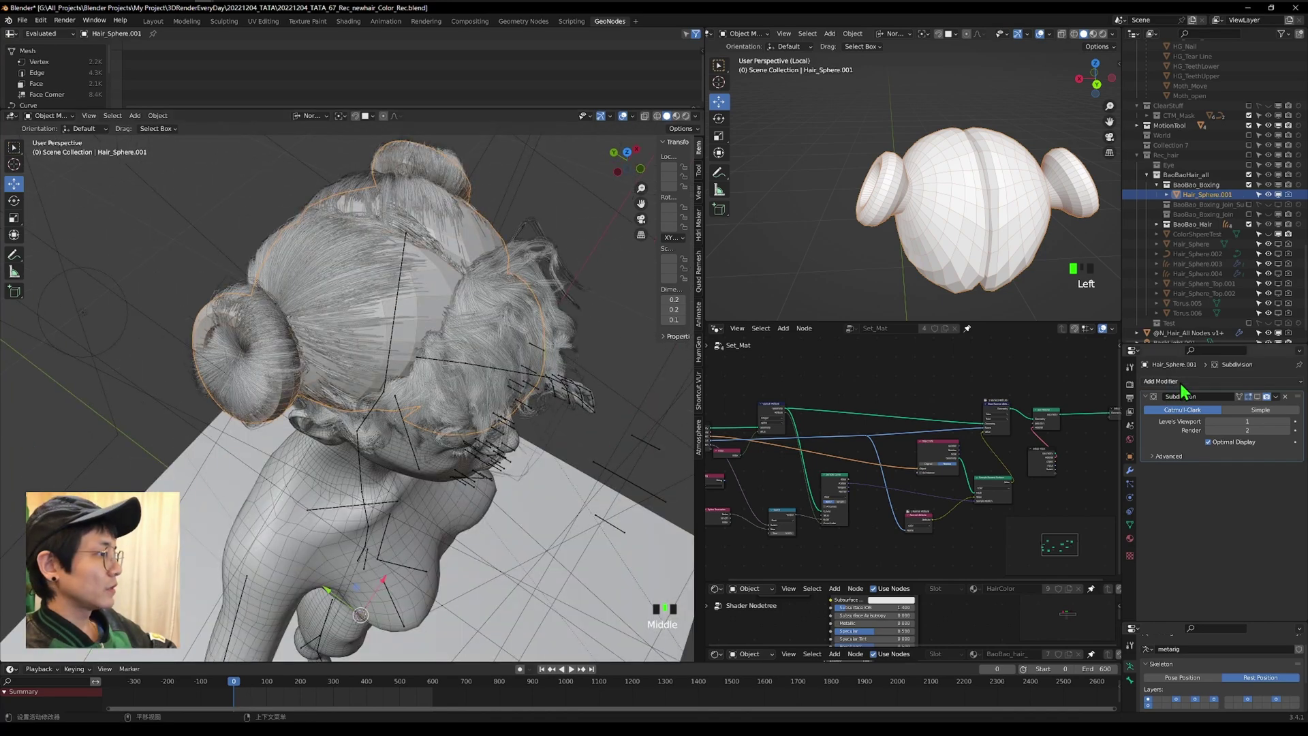
pyautogui.click(1146, 396)
pyautogui.click(1257, 396)
pyautogui.click(1146, 396)
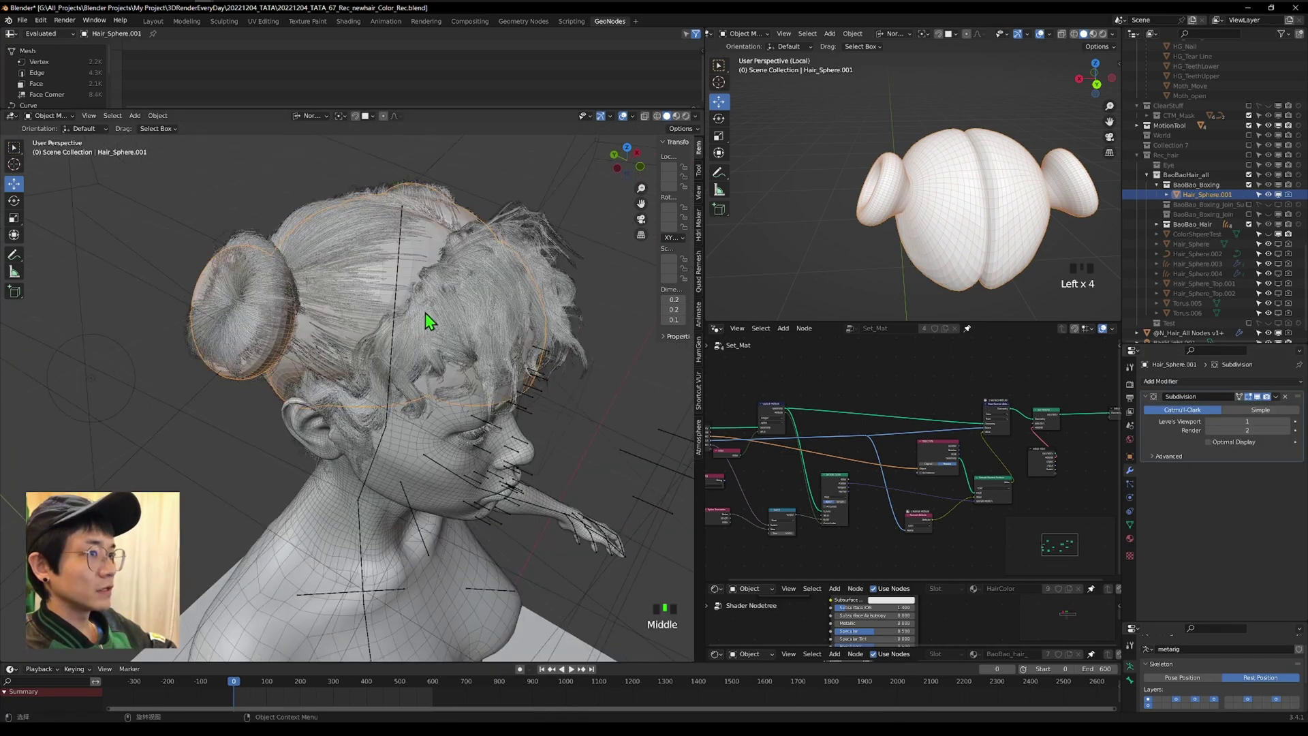
pyautogui.click(1290, 421)
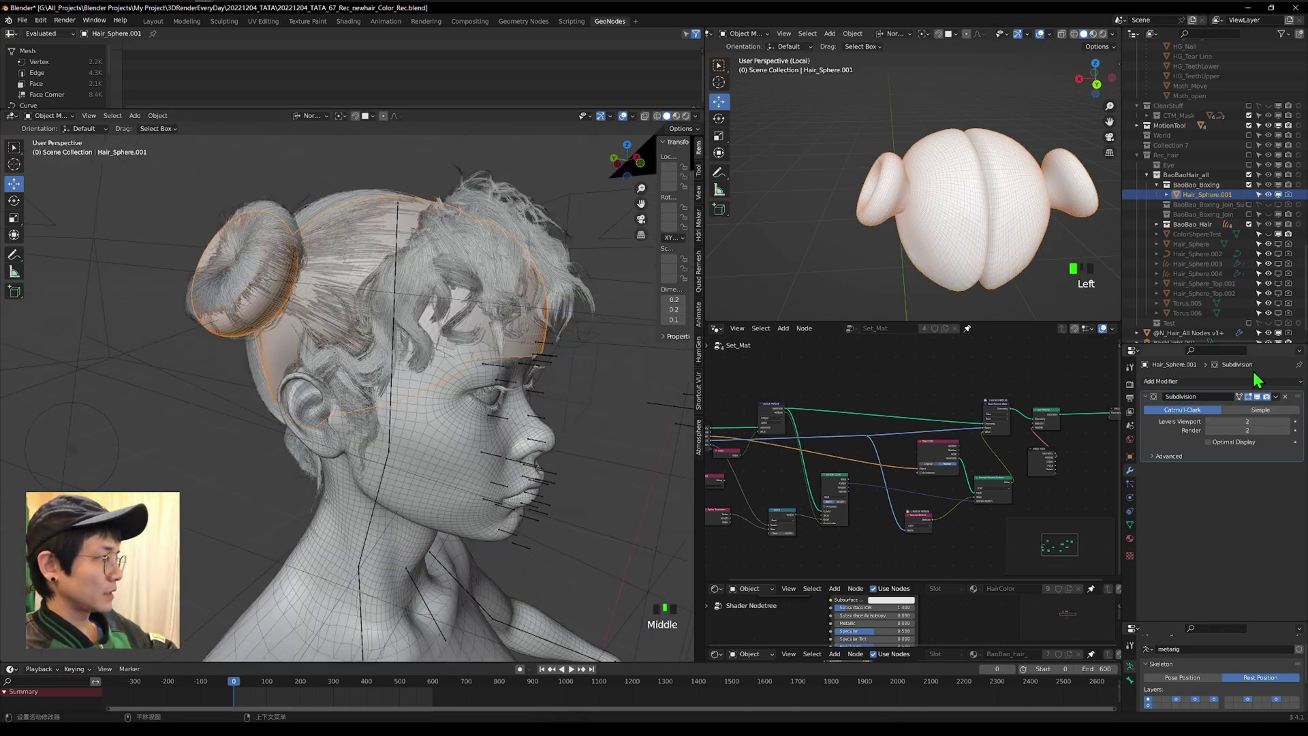
pyautogui.click(1285, 396)
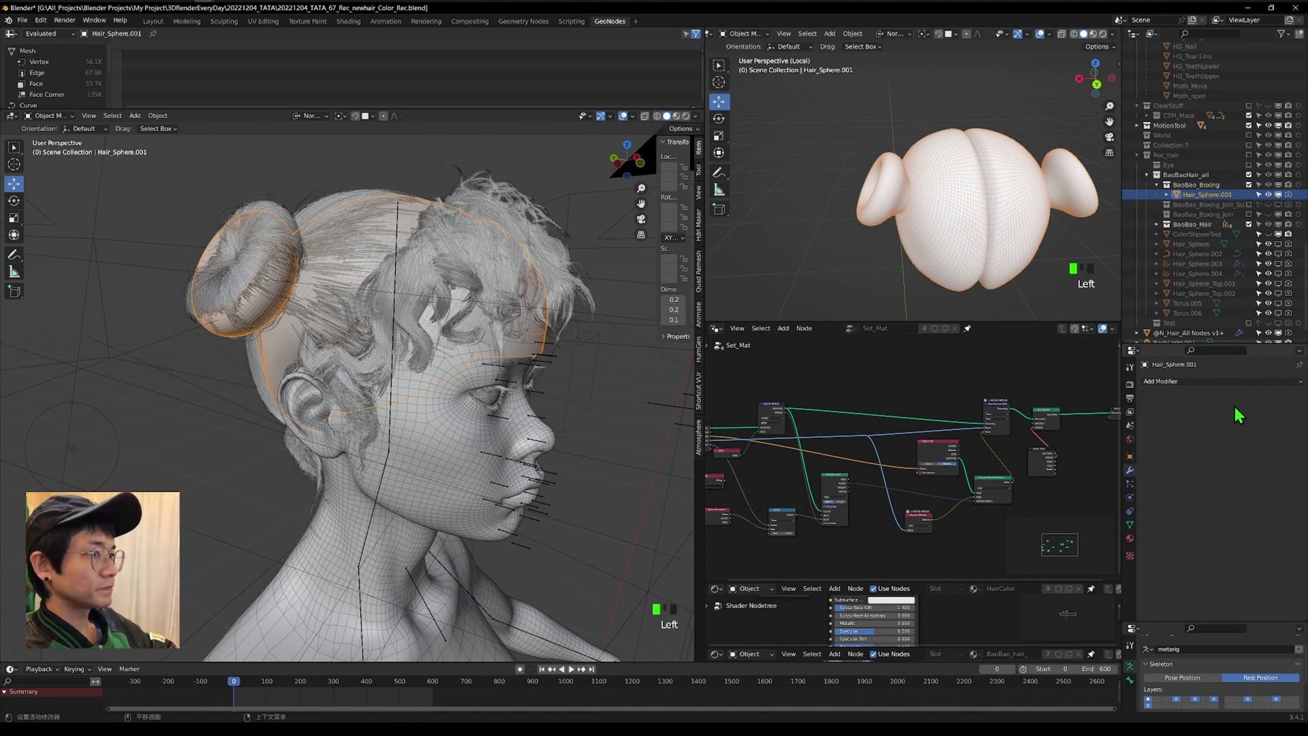
# Isolate the subdivided hair base mesh in the main 3D view and examine its surface from several angles.
pyautogui.press('KP_Divide')
pyautogui.moveTo(393, 292); pyautogui.dragTo(350, 280, button='middle')
pyautogui.scroll(-3, 398, 284)
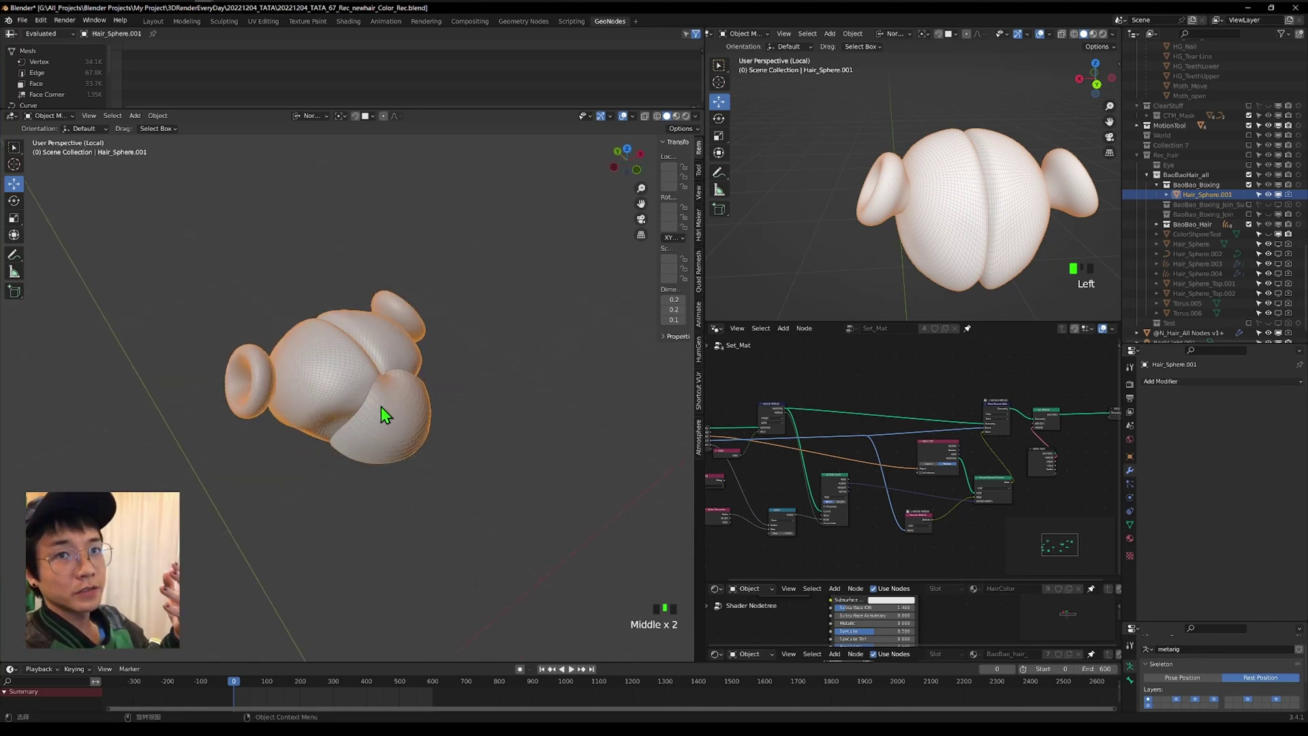
pyautogui.moveTo(382, 406); pyautogui.dragTo(236, 419, button='middle')
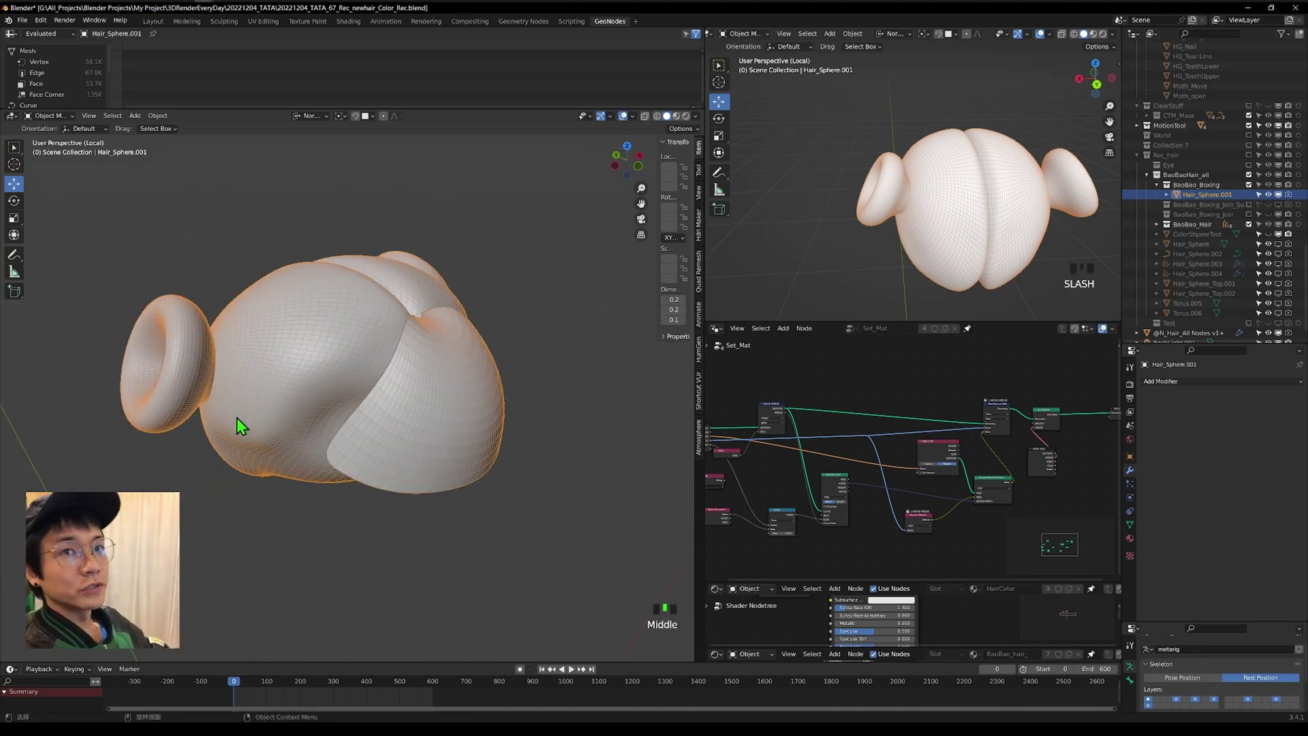
# Exit local view in the main viewport and add a black vertex-domain color attribute named Color_01 to the hair base mesh.
pyautogui.press('/')
pyautogui.scroll(2, 472, 382)
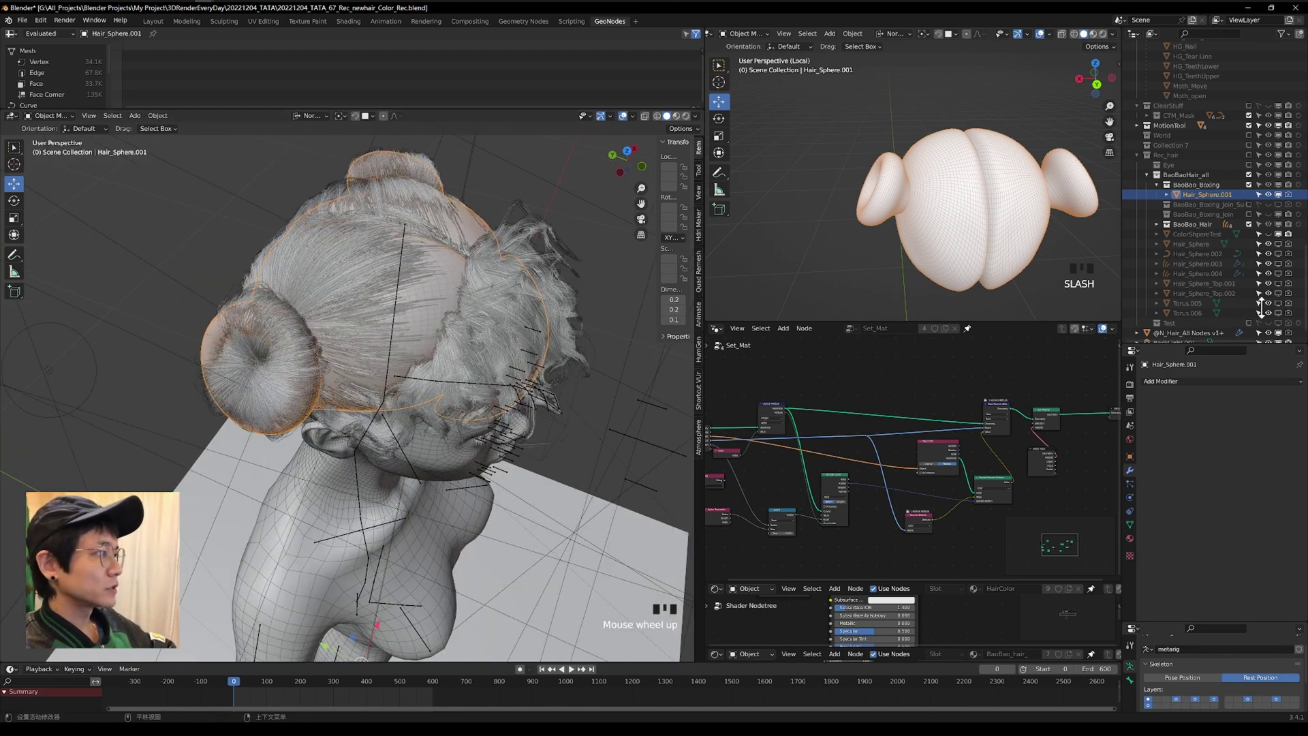
pyautogui.click(1130, 525)
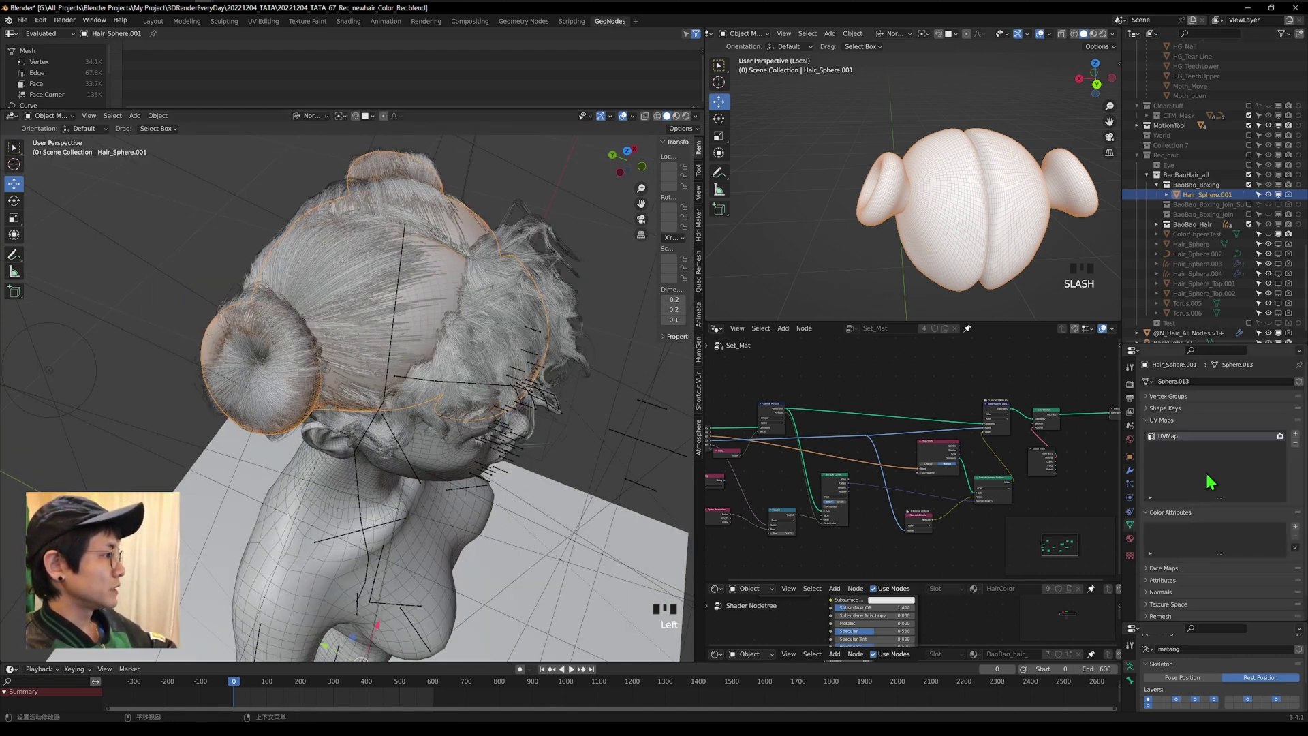
pyautogui.click(1295, 526)
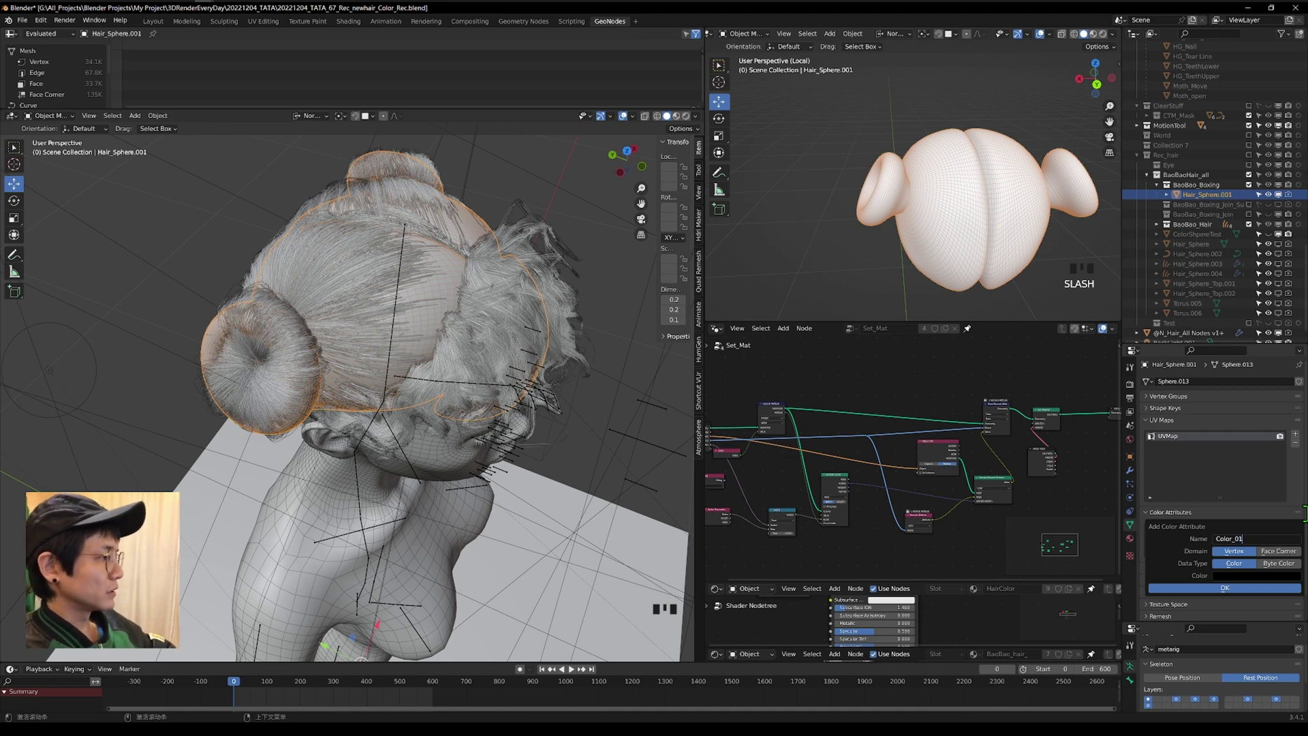
pyautogui.click(1244, 587)
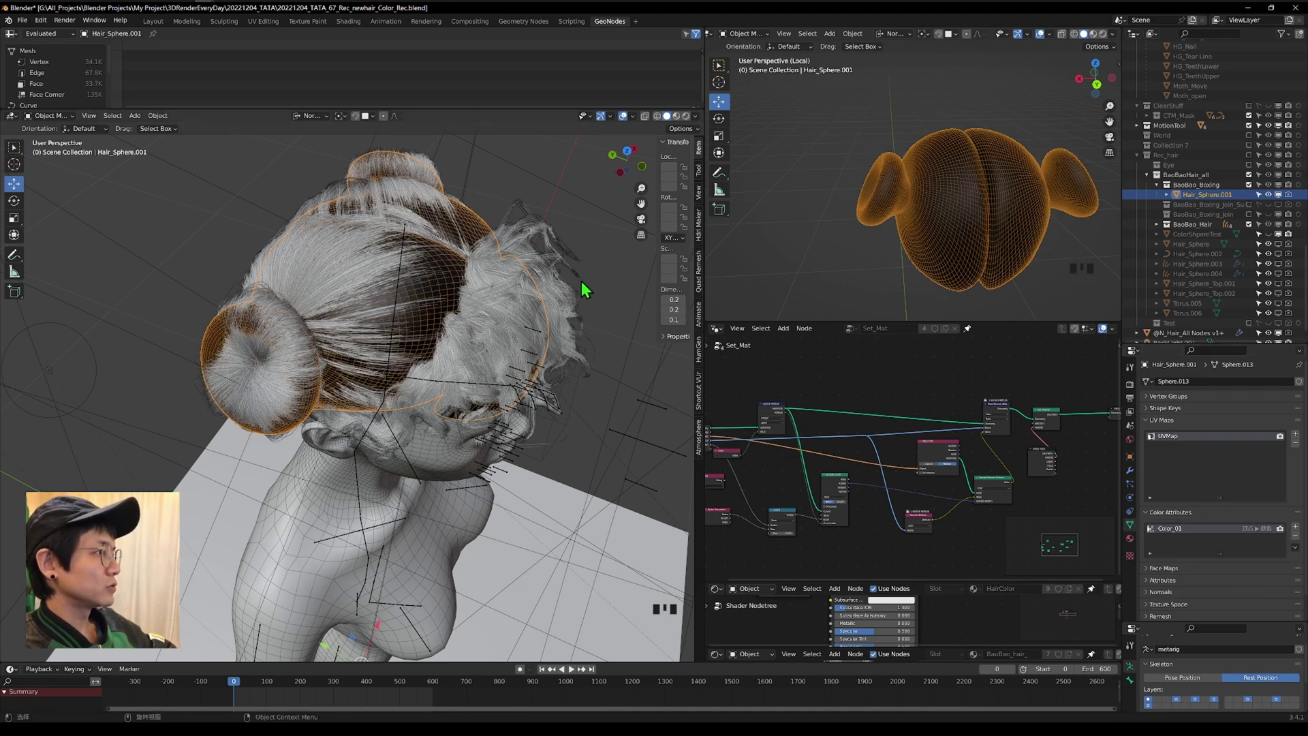
# Switch the base mesh to Vertex Paint mode and set the brush color to bright green.
pyautogui.middleClick(362, 395)
pyautogui.moveTo(394, 315); pyautogui.dragTo(354, 327, button='middle')
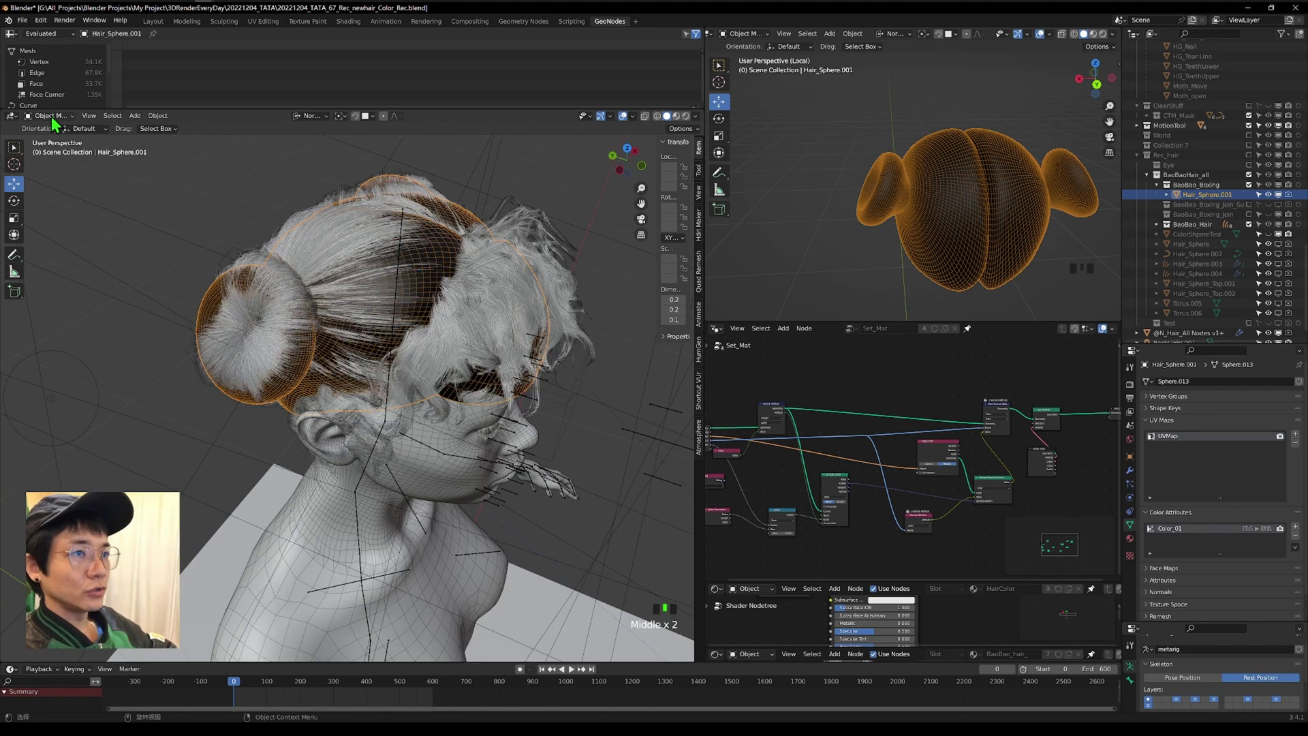
pyautogui.click(54, 123)
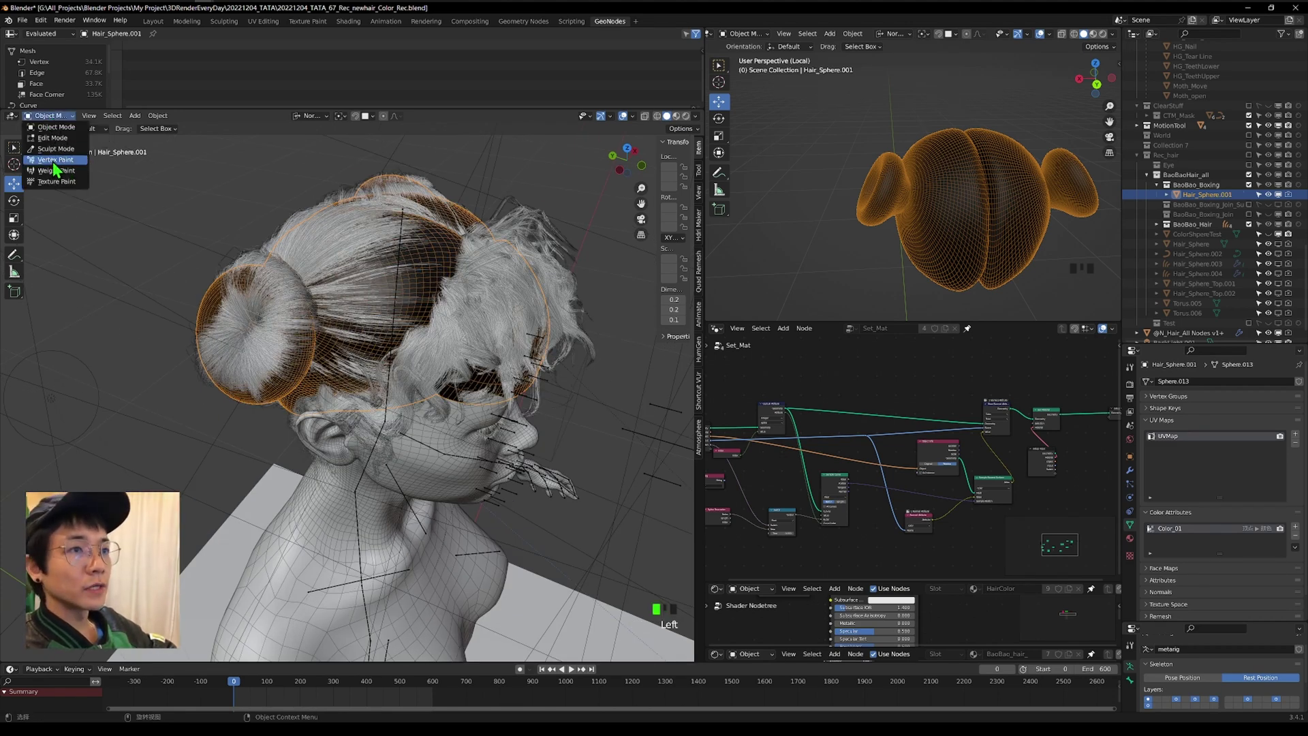
pyautogui.click(44, 165)
pyautogui.moveTo(886, 150); pyautogui.dragTo(841, 132, button='middle')
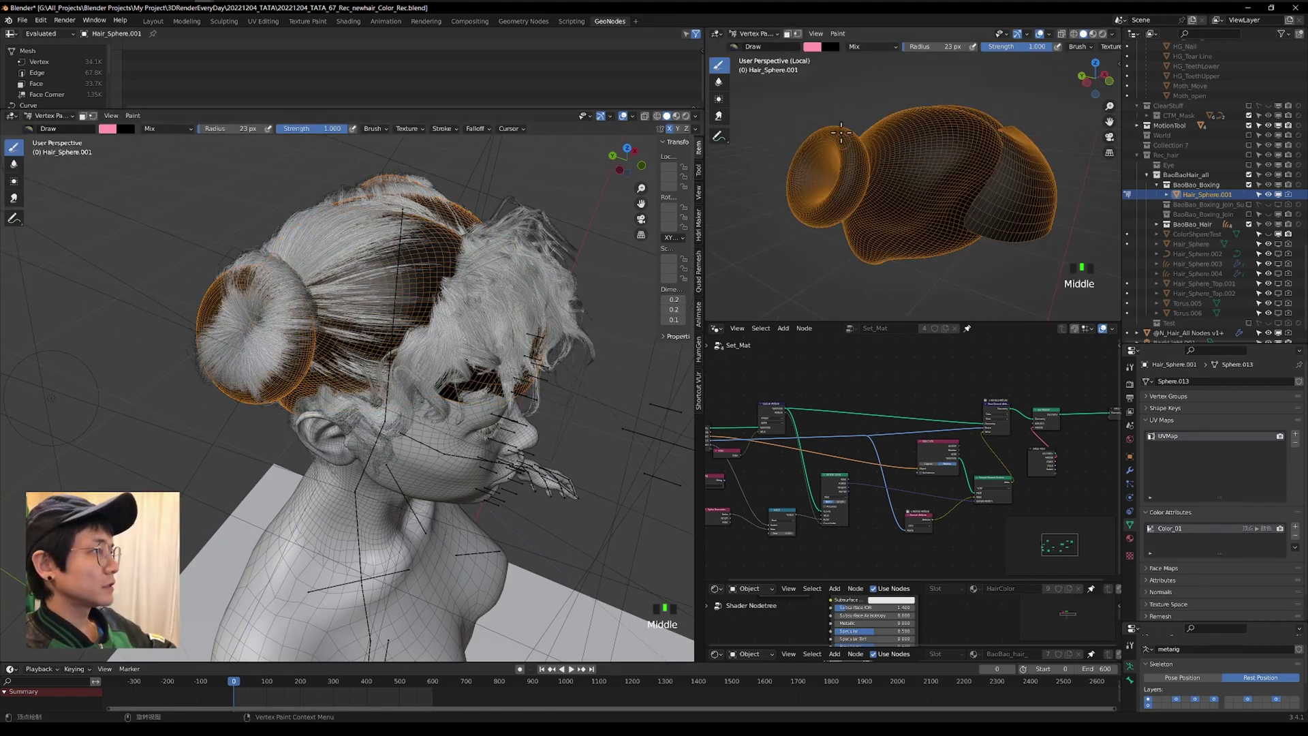
pyautogui.click(813, 48)
pyautogui.click(827, 92)
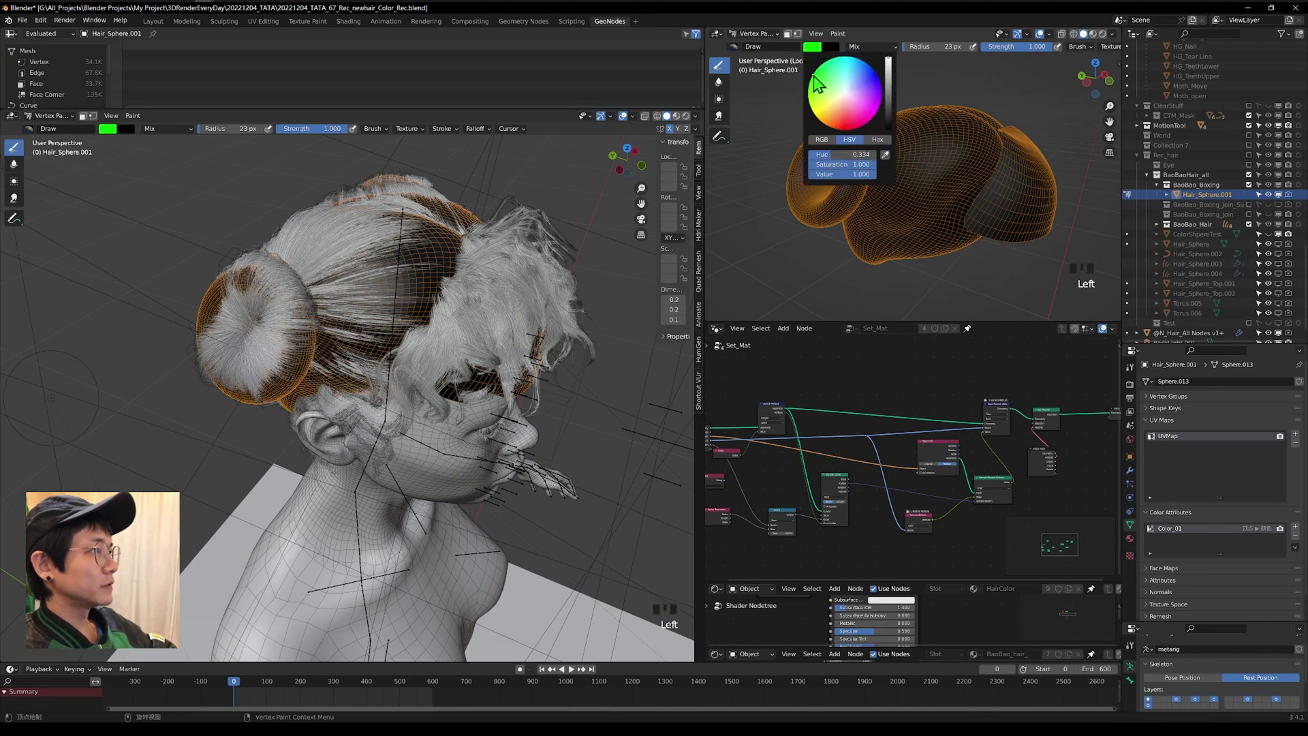
# Paint green year digits from the side bun across the side of the base mesh, and a heart on the bangs.
pyautogui.moveTo(898, 176)
pyautogui.mouseDown(button='middle')
pyautogui.moveTo(908, 180)
pyautogui.moveTo(879, 213)
pyautogui.mouseUp(button='middle')
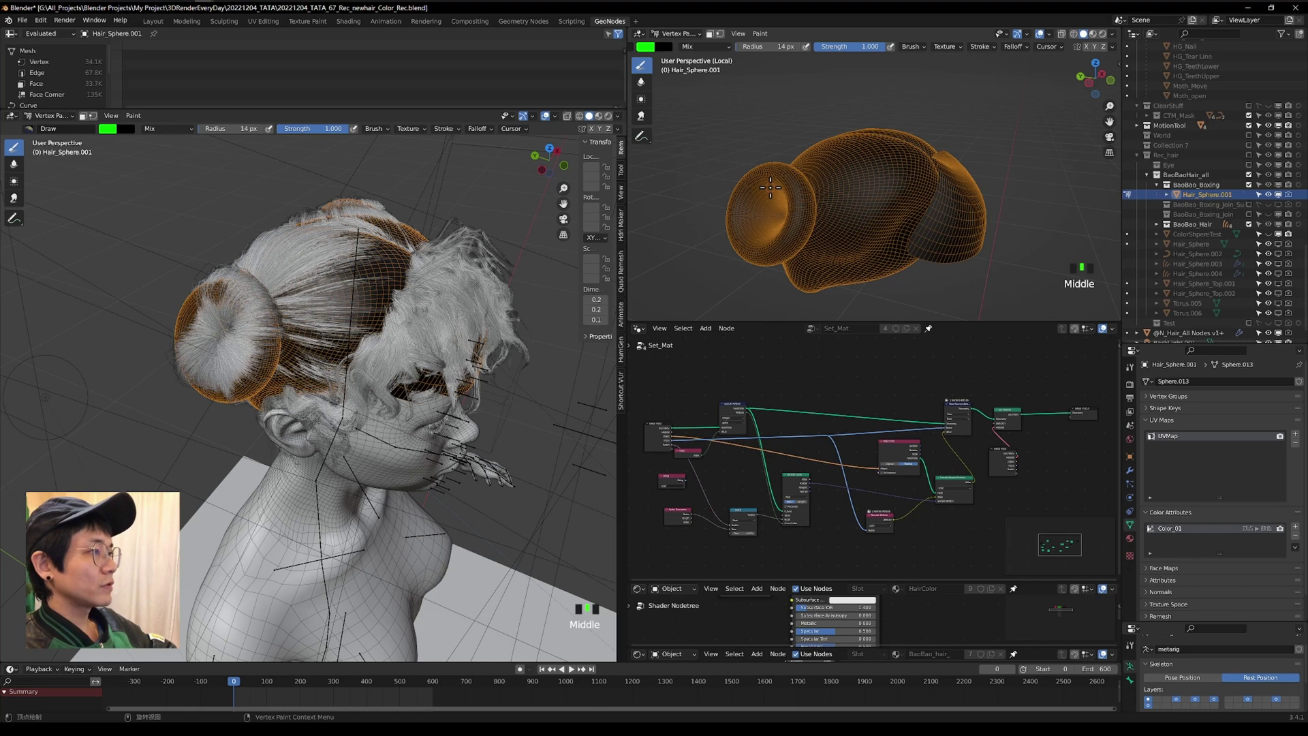
pyautogui.moveTo(771, 188); pyautogui.dragTo(809, 220)
pyautogui.moveTo(837, 168)
pyautogui.mouseDown()
pyautogui.moveTo(821, 203)
pyautogui.moveTo(839, 172)
pyautogui.moveTo(899, 169)
pyautogui.moveTo(886, 197)
pyautogui.moveTo(917, 192)
pyautogui.mouseUp()
pyautogui.moveTo(900, 146)
pyautogui.mouseDown()
pyautogui.moveTo(933, 171)
pyautogui.moveTo(919, 213)
pyautogui.mouseUp()
pyautogui.moveTo(918, 213); pyautogui.dragTo(972, 241, button='middle')
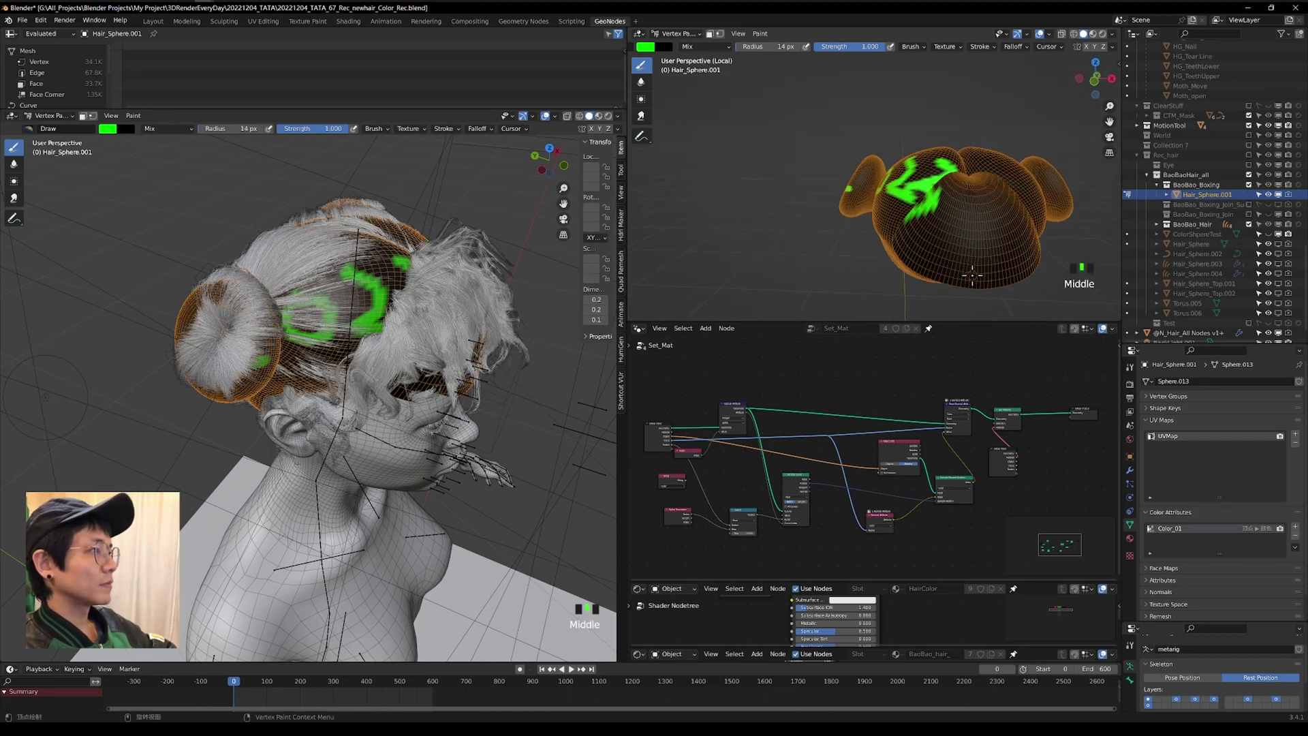
pyautogui.moveTo(973, 274)
pyautogui.mouseDown()
pyautogui.moveTo(949, 215)
pyautogui.moveTo(992, 257)
pyautogui.mouseUp()
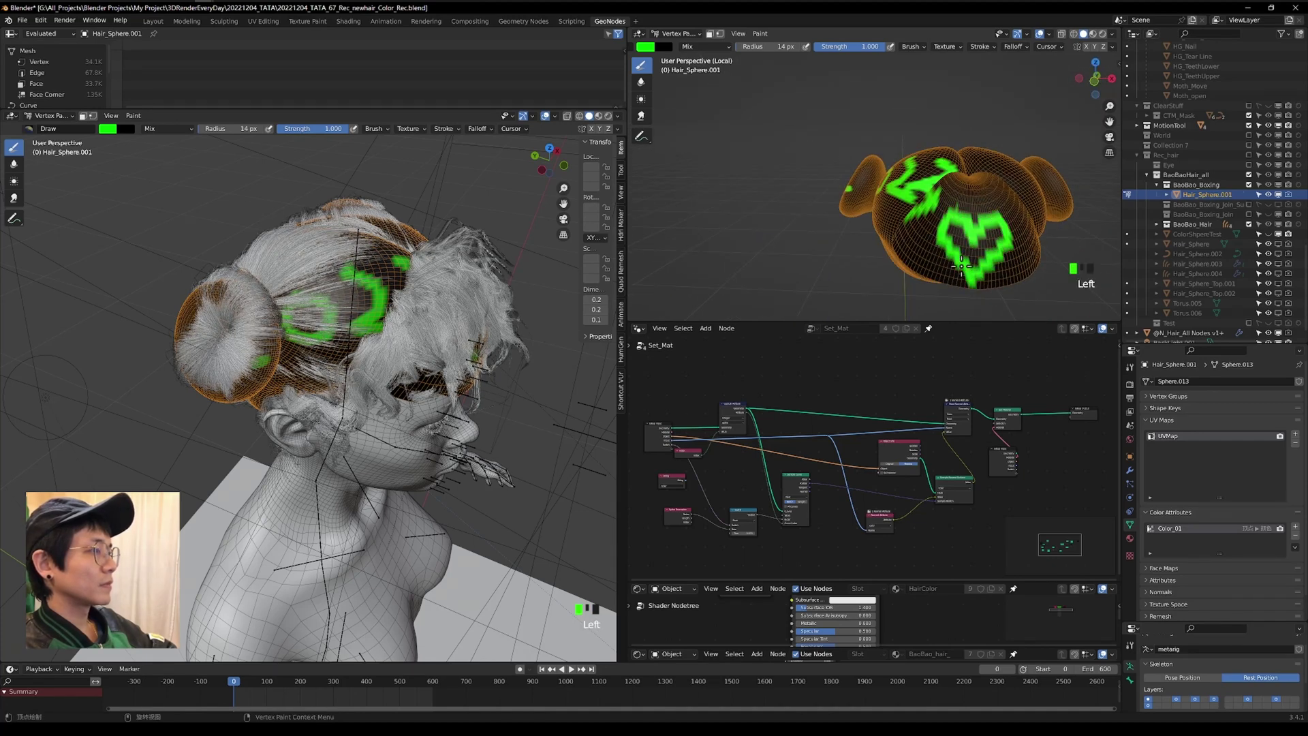
pyautogui.moveTo(993, 257); pyautogui.dragTo(1026, 197, button='middle')
pyautogui.scroll(-2, 905, 186)
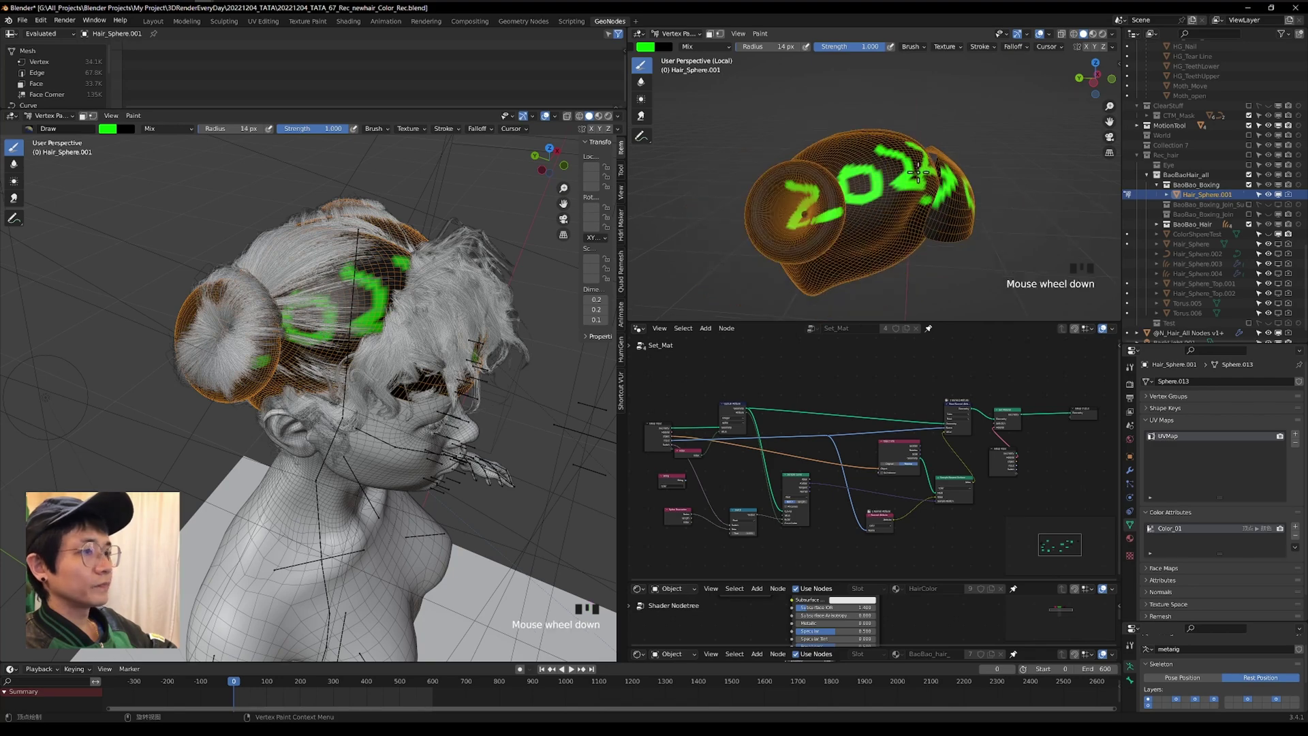
# Return to Object Mode and rename the painted base mesh to Hair_Sphere_join_02.
pyautogui.moveTo(879, 187); pyautogui.dragTo(832, 189, button='middle')
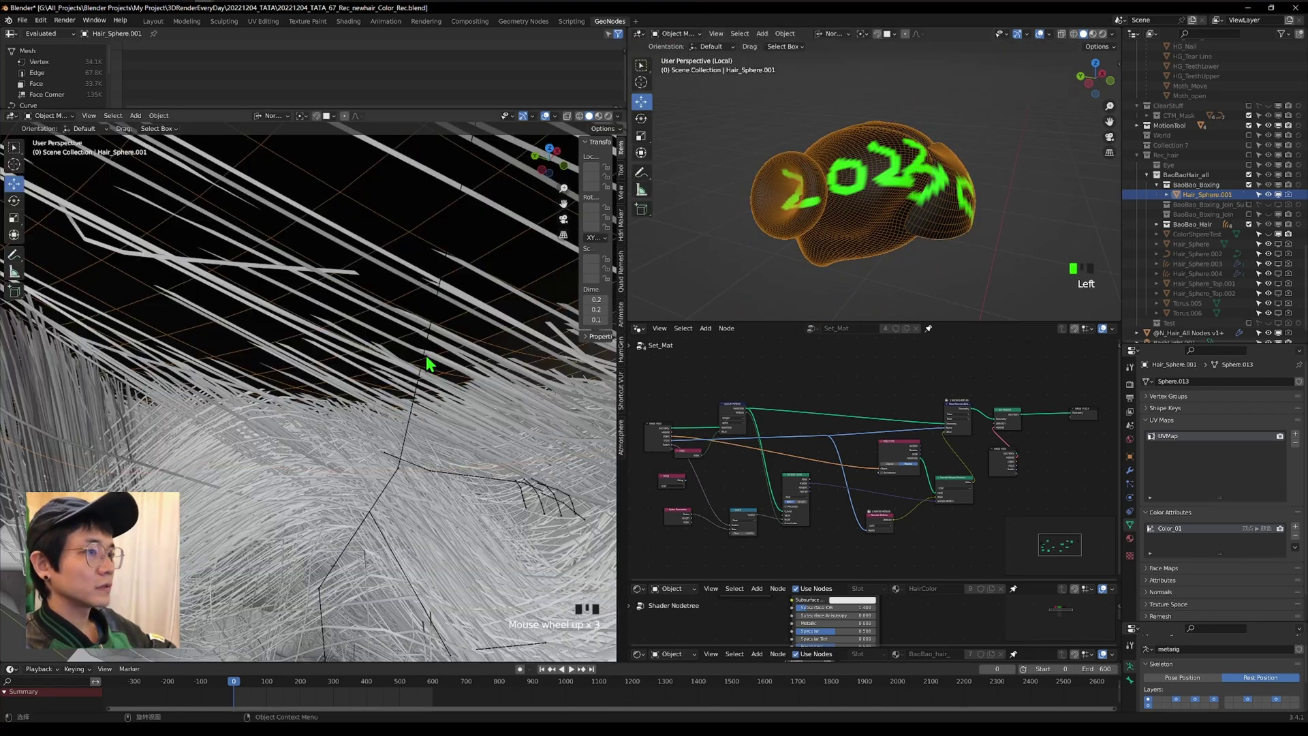
pyautogui.scroll(-6, 427, 354)
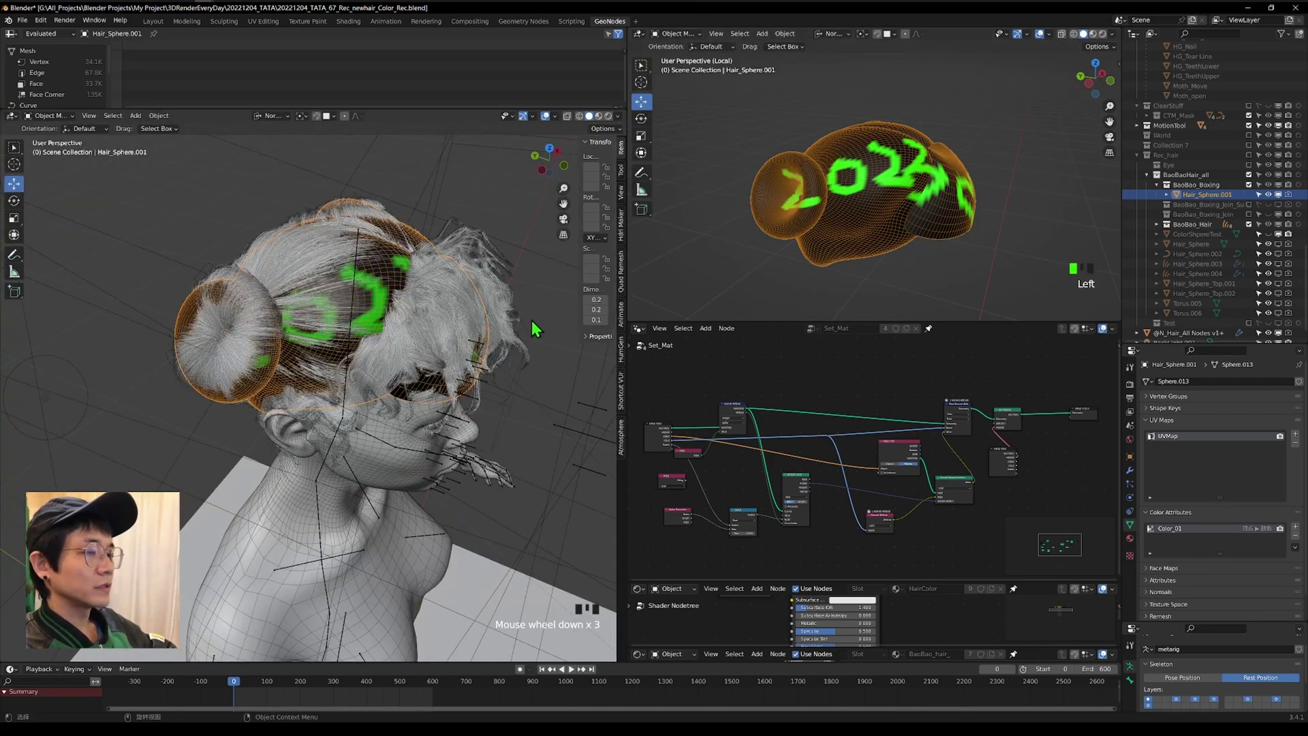
pyautogui.moveTo(531, 320); pyautogui.dragTo(315, 293, button='middle')
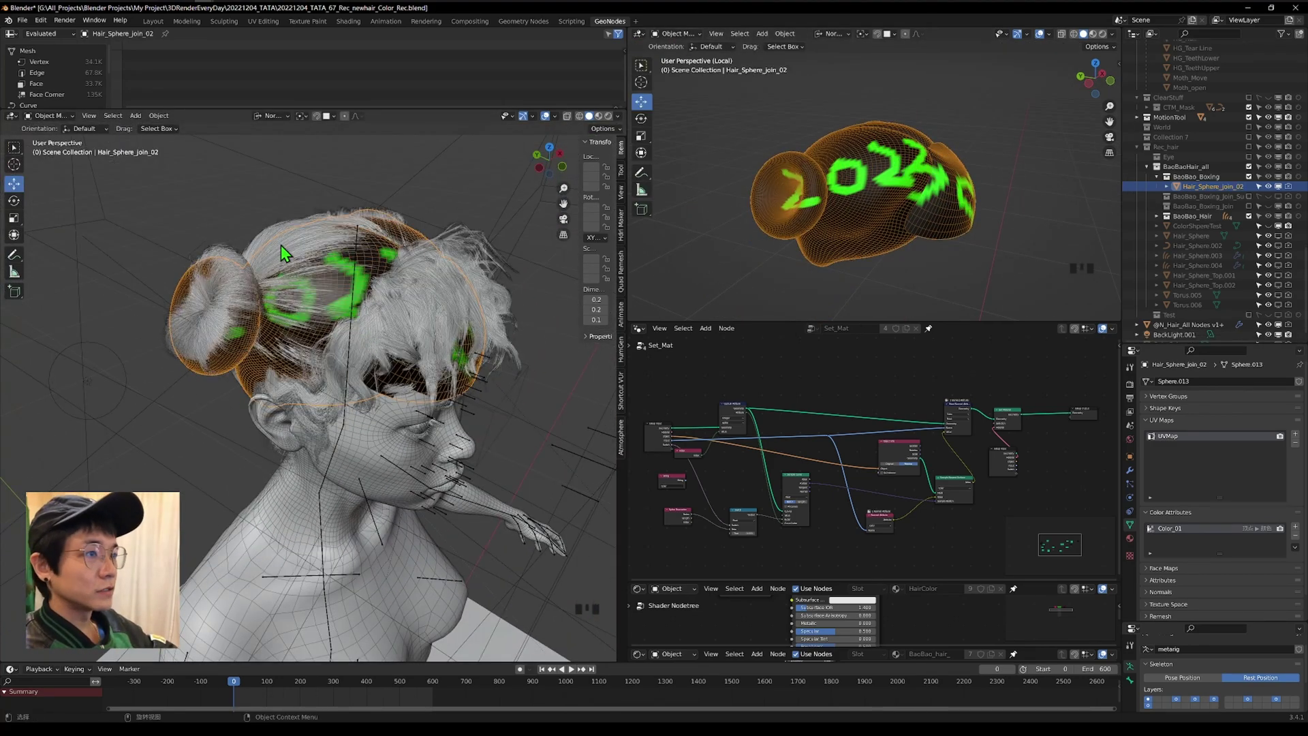
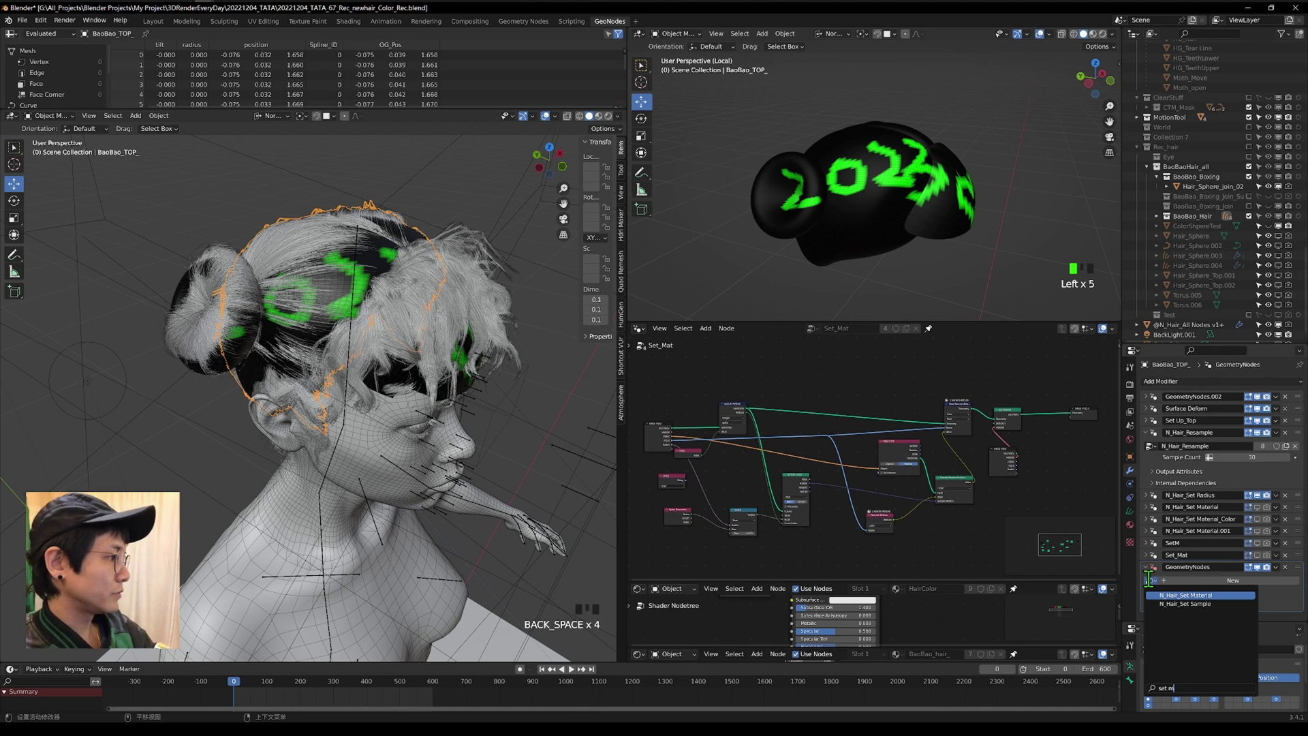
# Assign N_Hair_Set Material to the new Geometry Nodes modifier on BaoBao_TOP_, with material HairColor and color object Hair_Sphere_join_02.
pyautogui.press('Return')
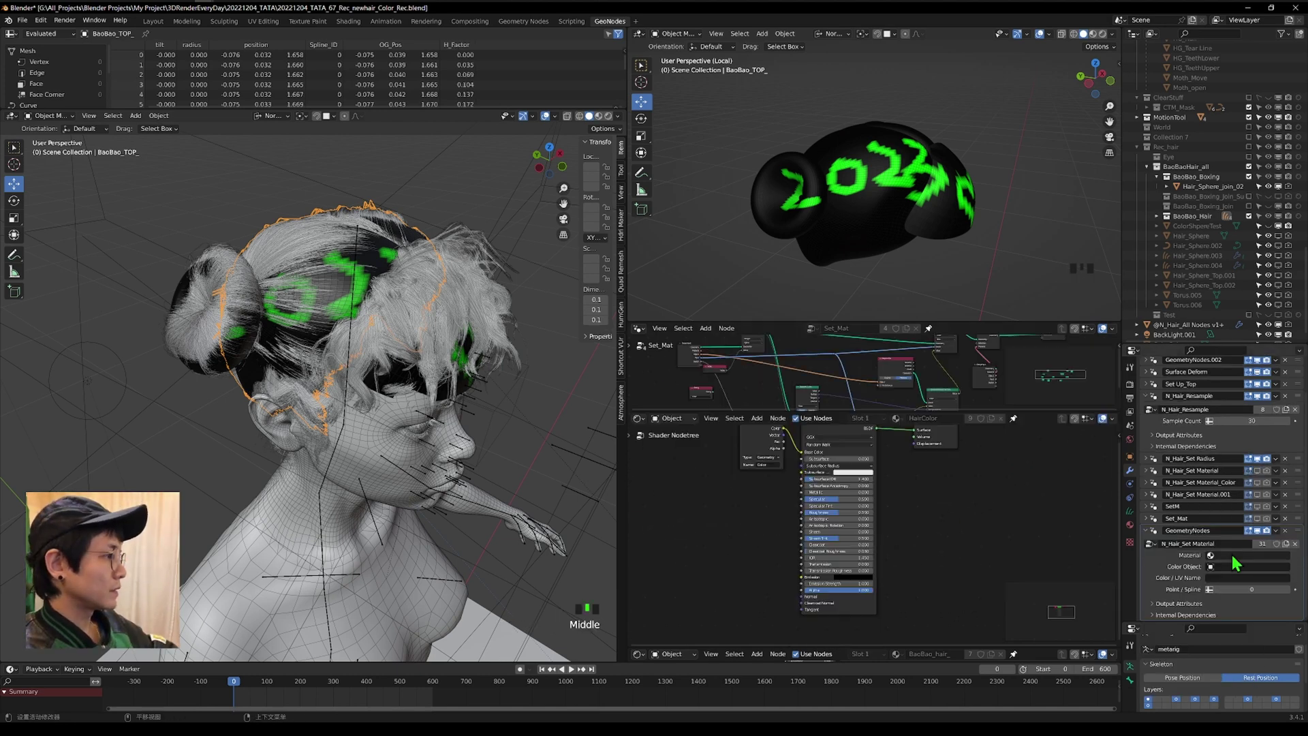
pyautogui.click(1232, 555)
pyautogui.scroll(-2, 1251, 651)
pyautogui.click(1247, 649)
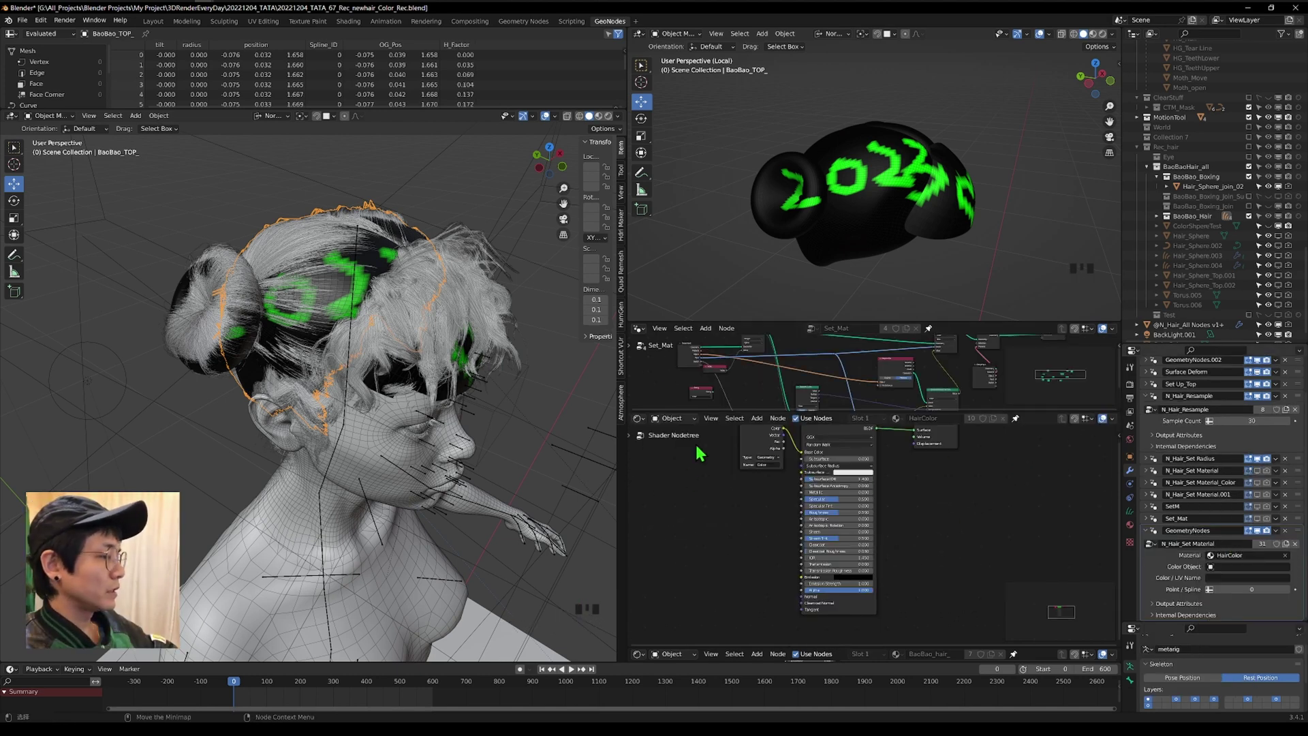
pyautogui.scroll(2, 724, 470)
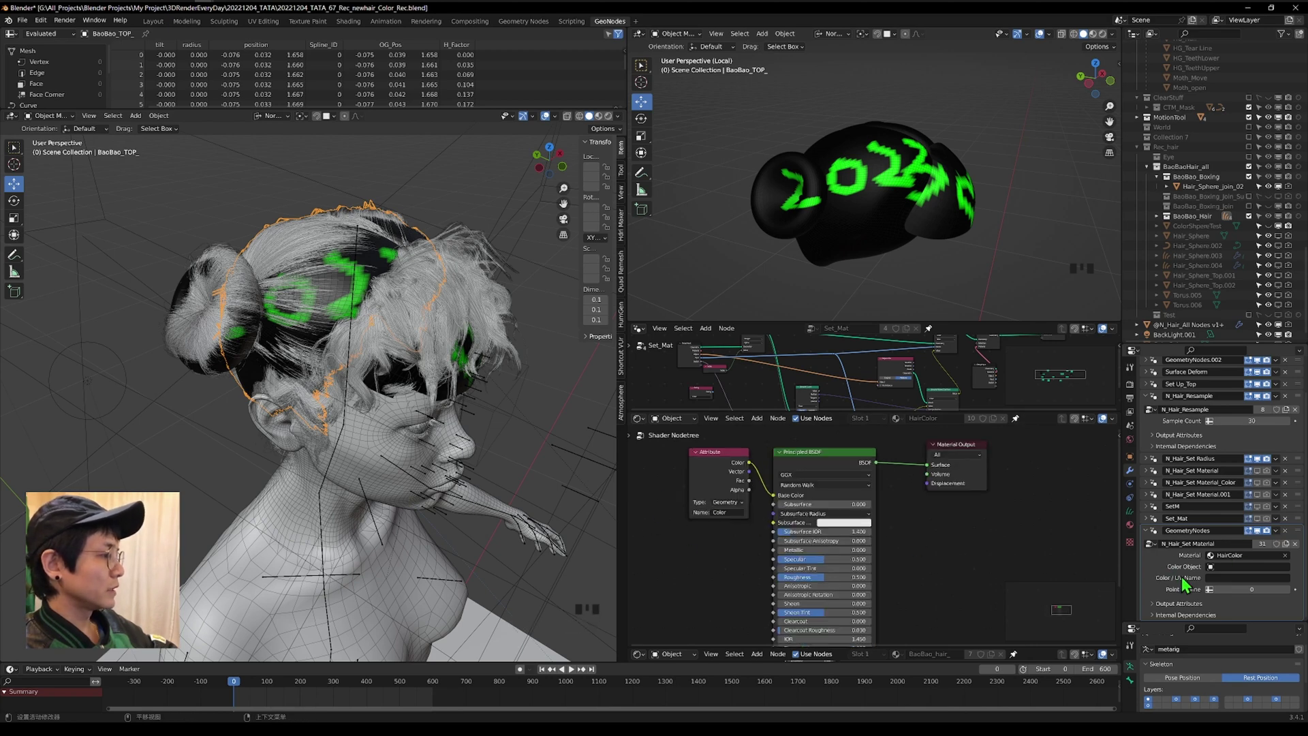
pyautogui.click(1236, 568)
pyautogui.scroll(2, 1249, 235)
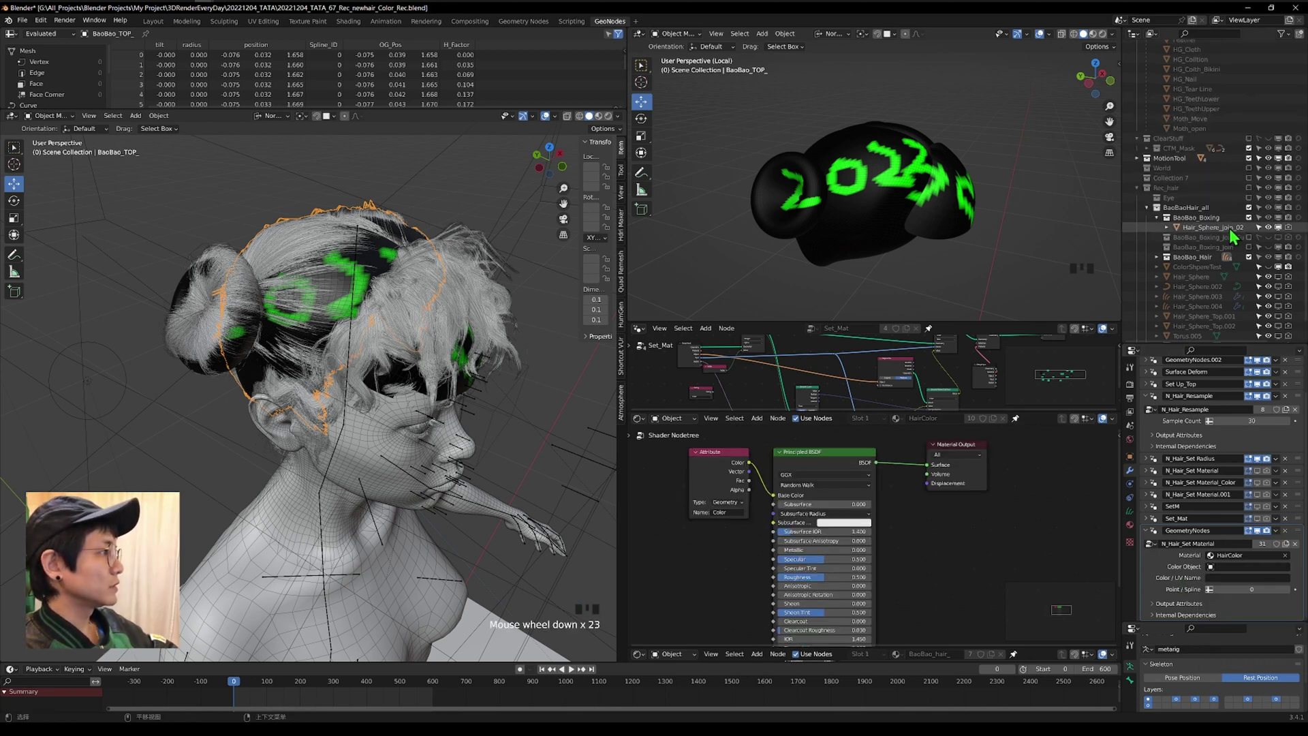
pyautogui.moveTo(1227, 228); pyautogui.dragTo(1229, 571)
# Copy the base mesh's color attribute name and set the modifier's Color / UV Name to Color_01.
pyautogui.click(1235, 577)
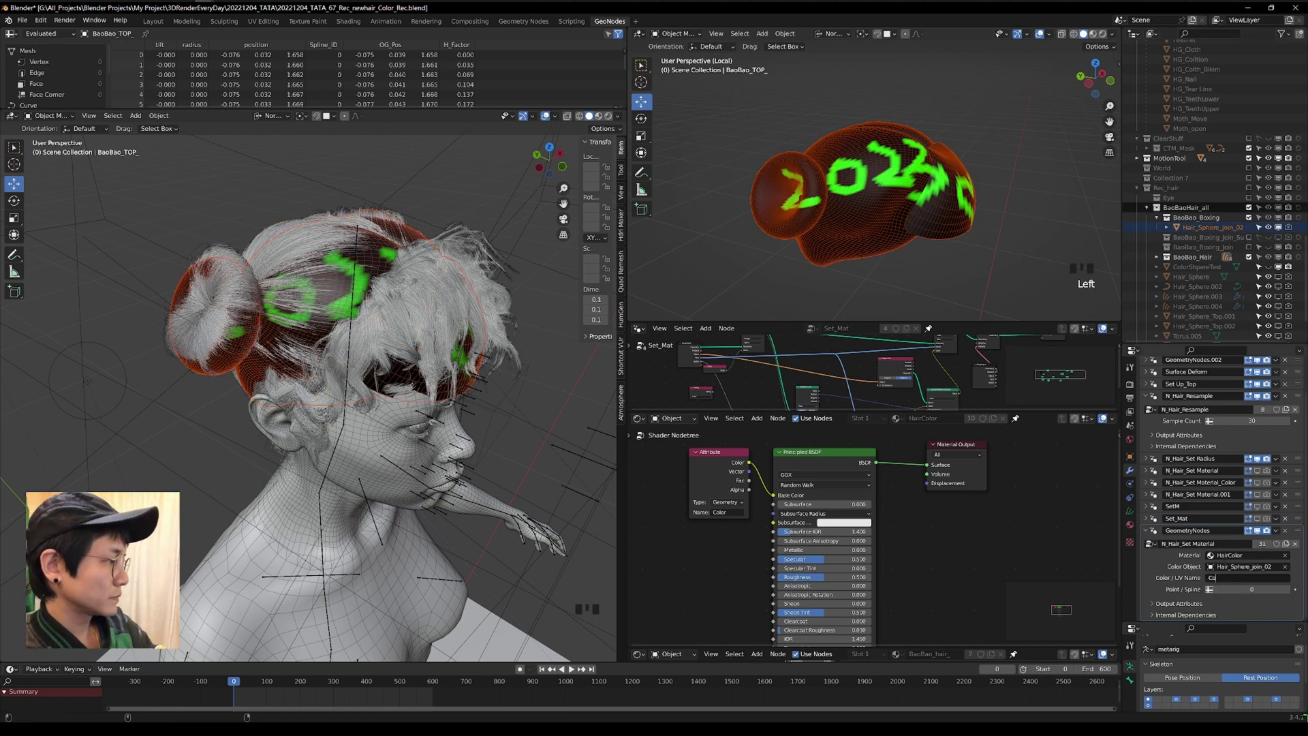
pyautogui.write('C')
pyautogui.press('BackSpace')
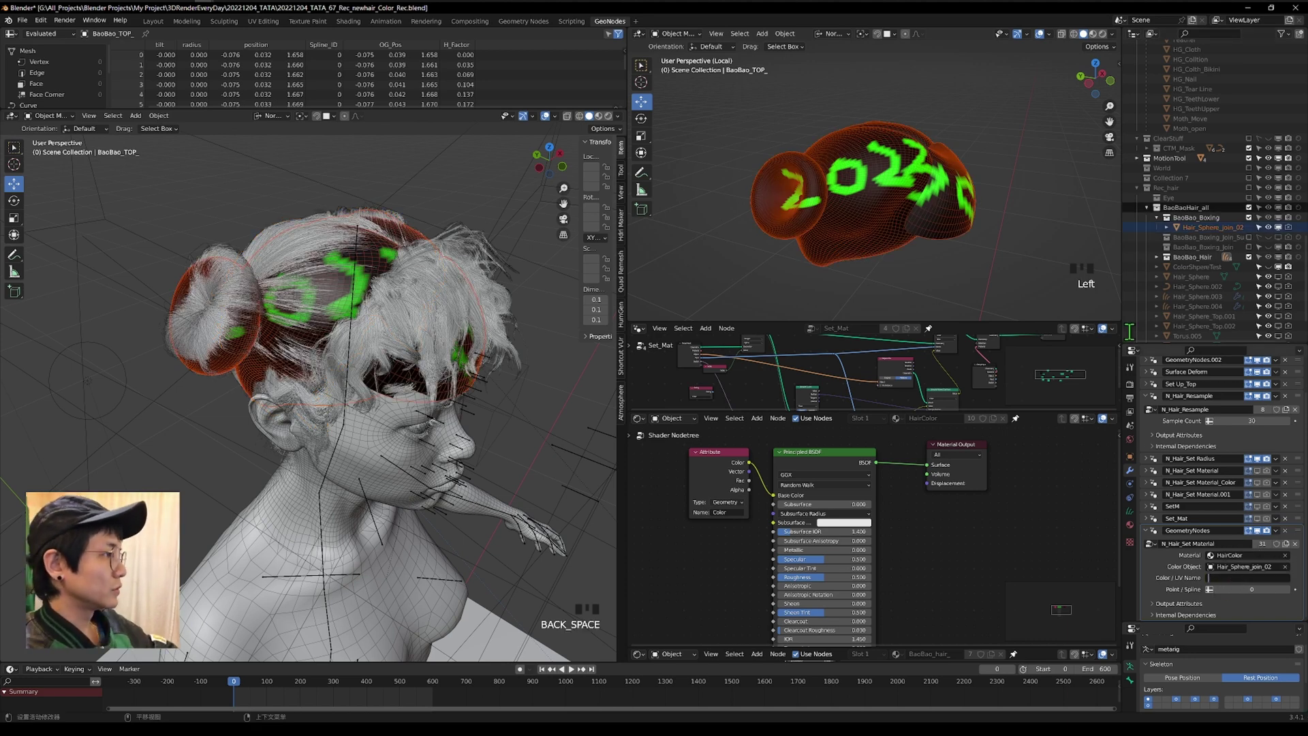
pyautogui.click(1210, 227)
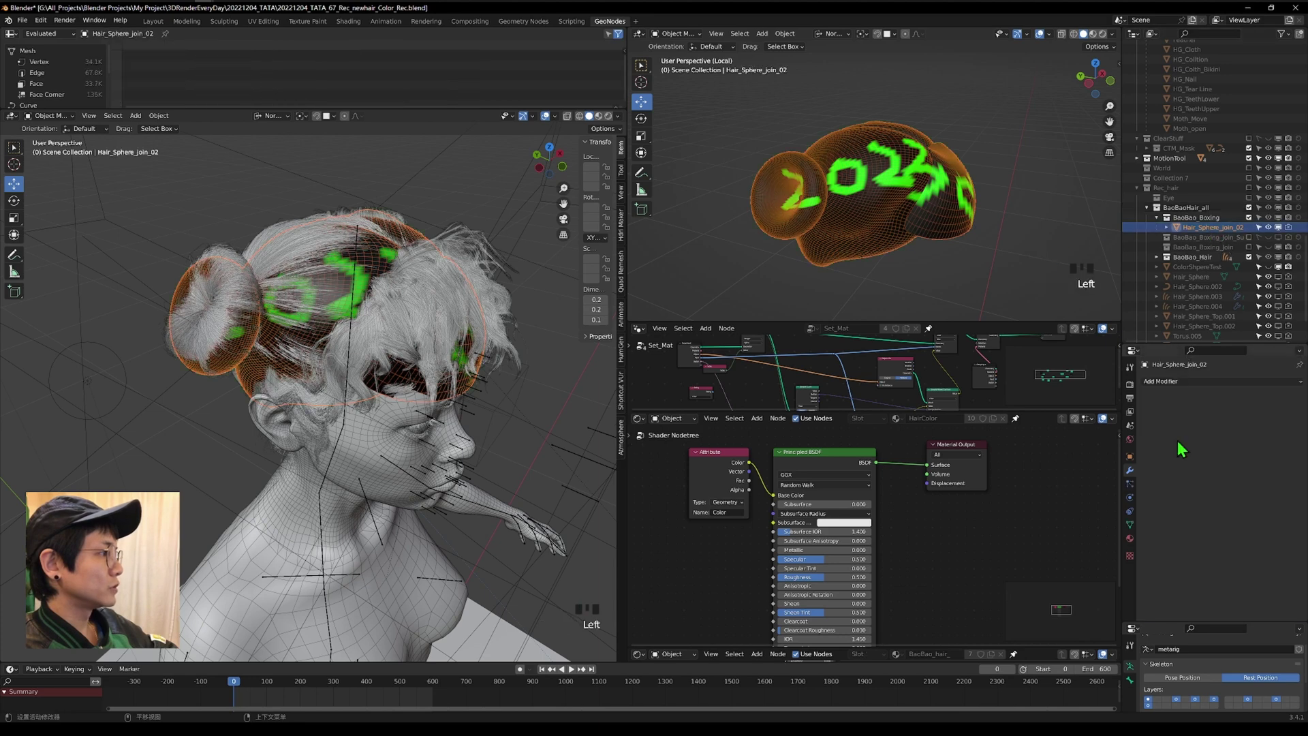
pyautogui.click(1130, 525)
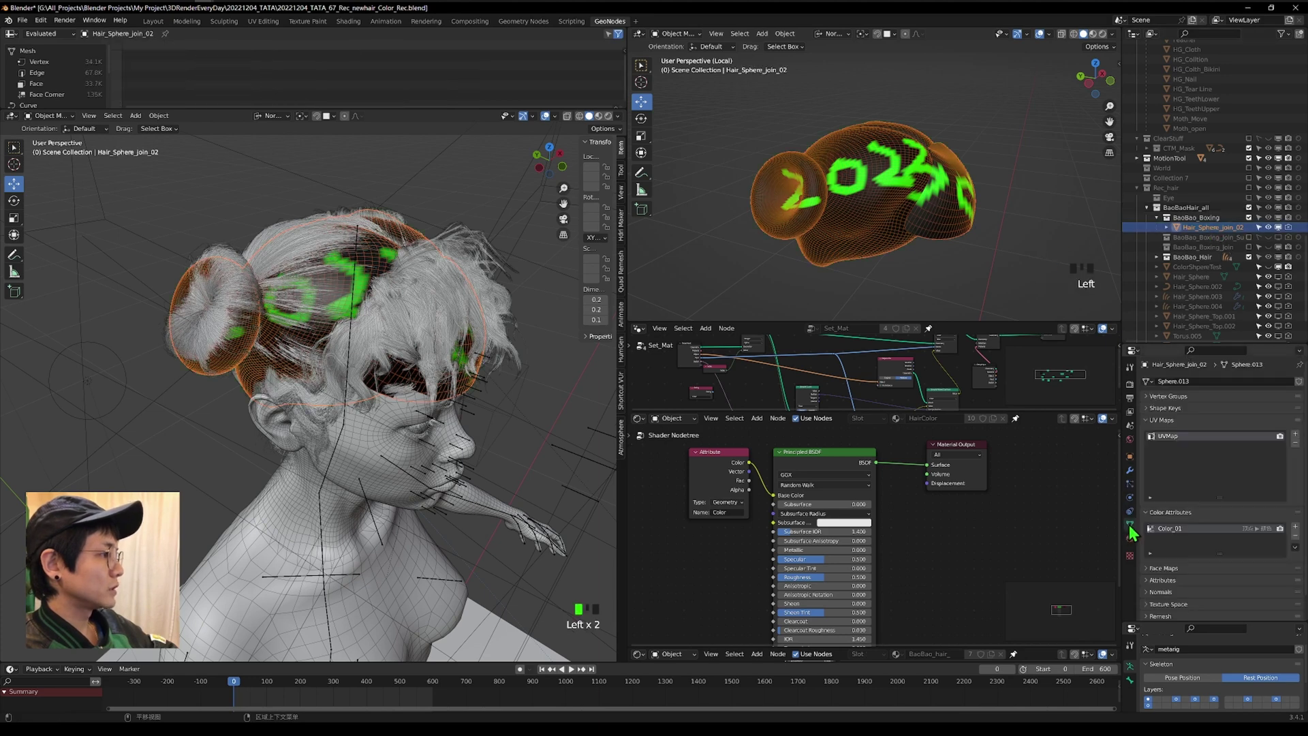
pyautogui.doubleClick(1169, 529)
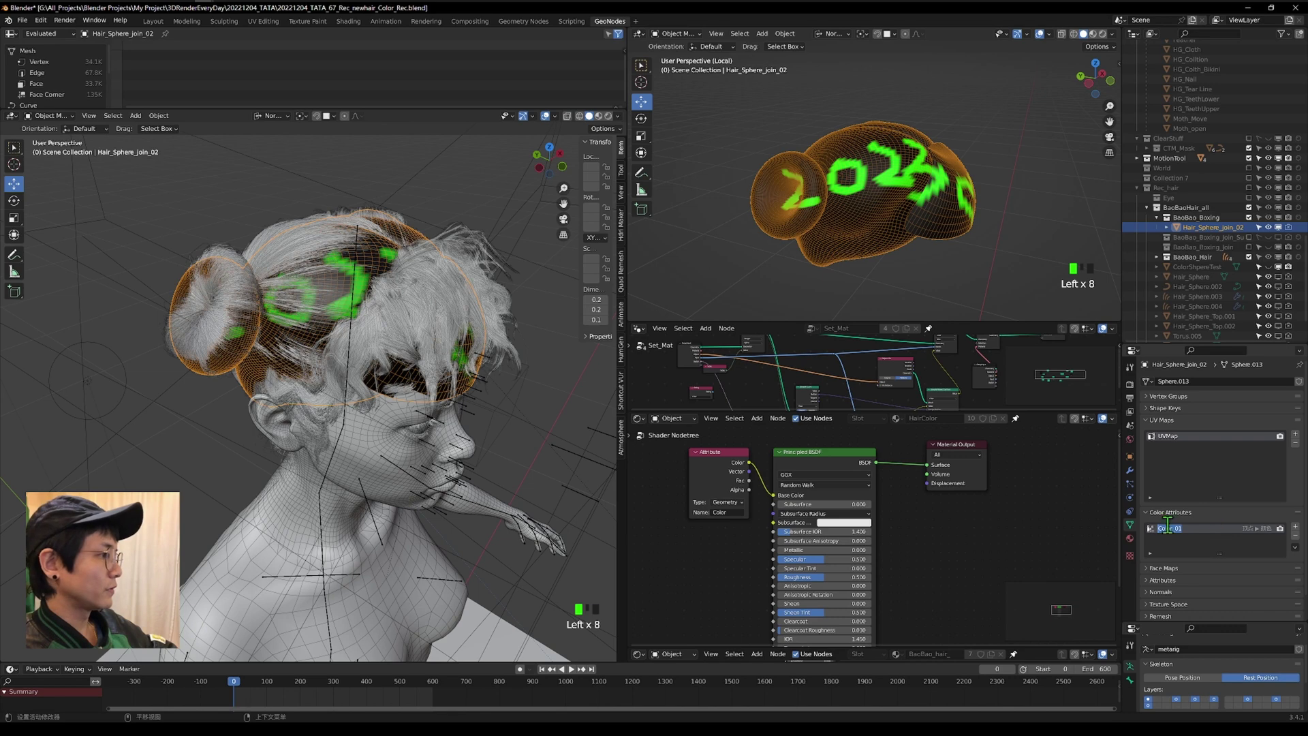
pyautogui.click(1007, 536)
pyautogui.click(1130, 472)
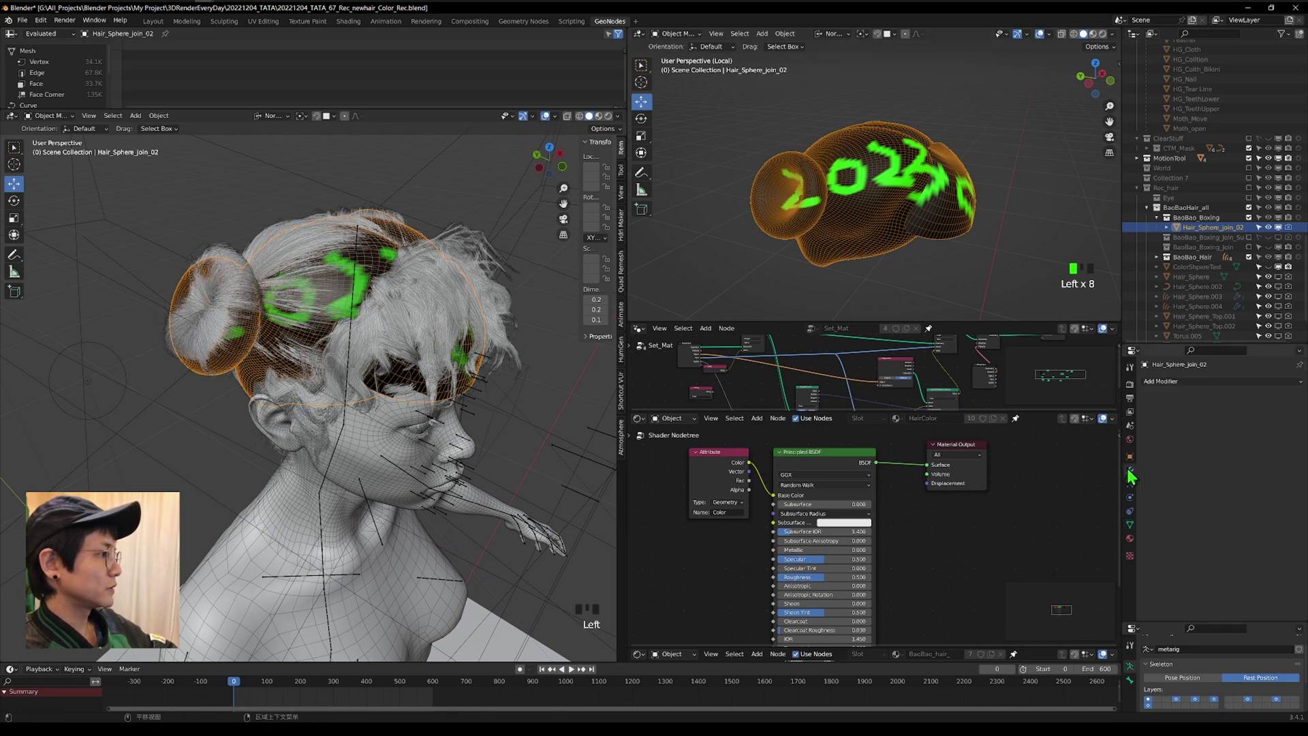
pyautogui.click(1264, 578)
pyautogui.write('Color_01')
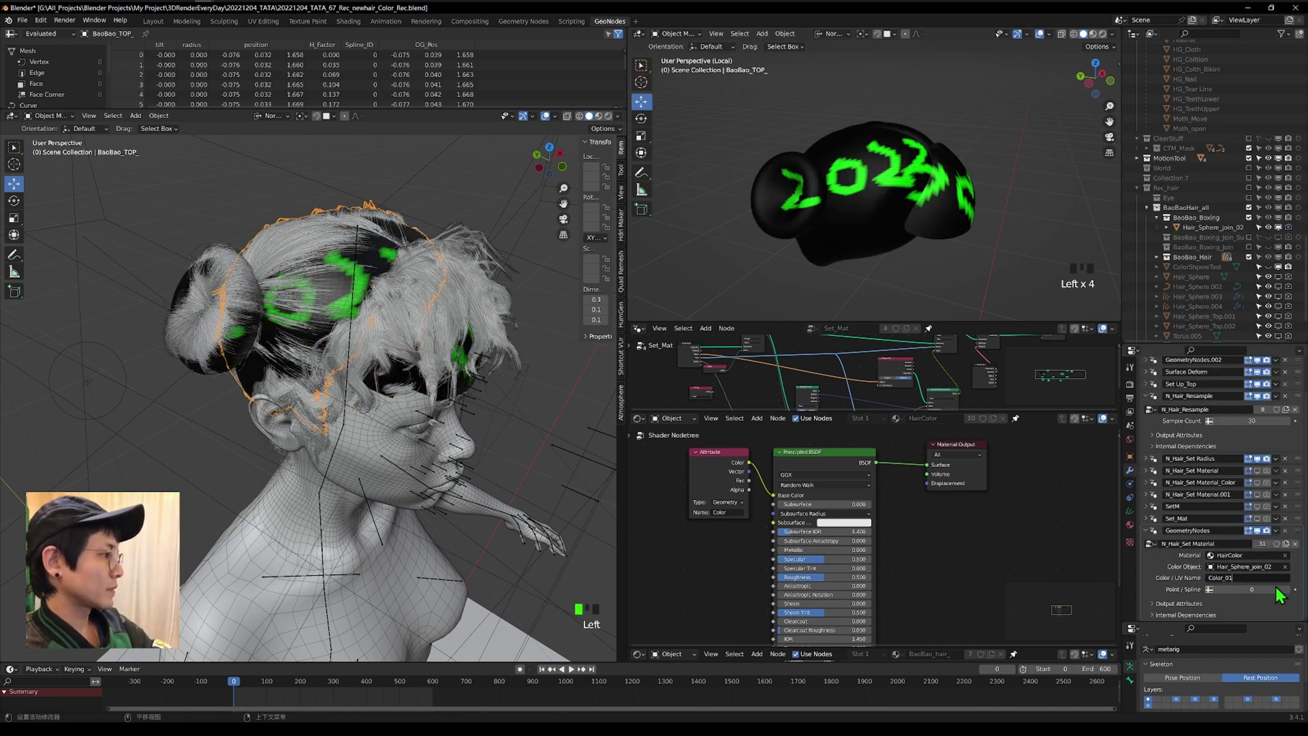
pyautogui.click(1276, 588)
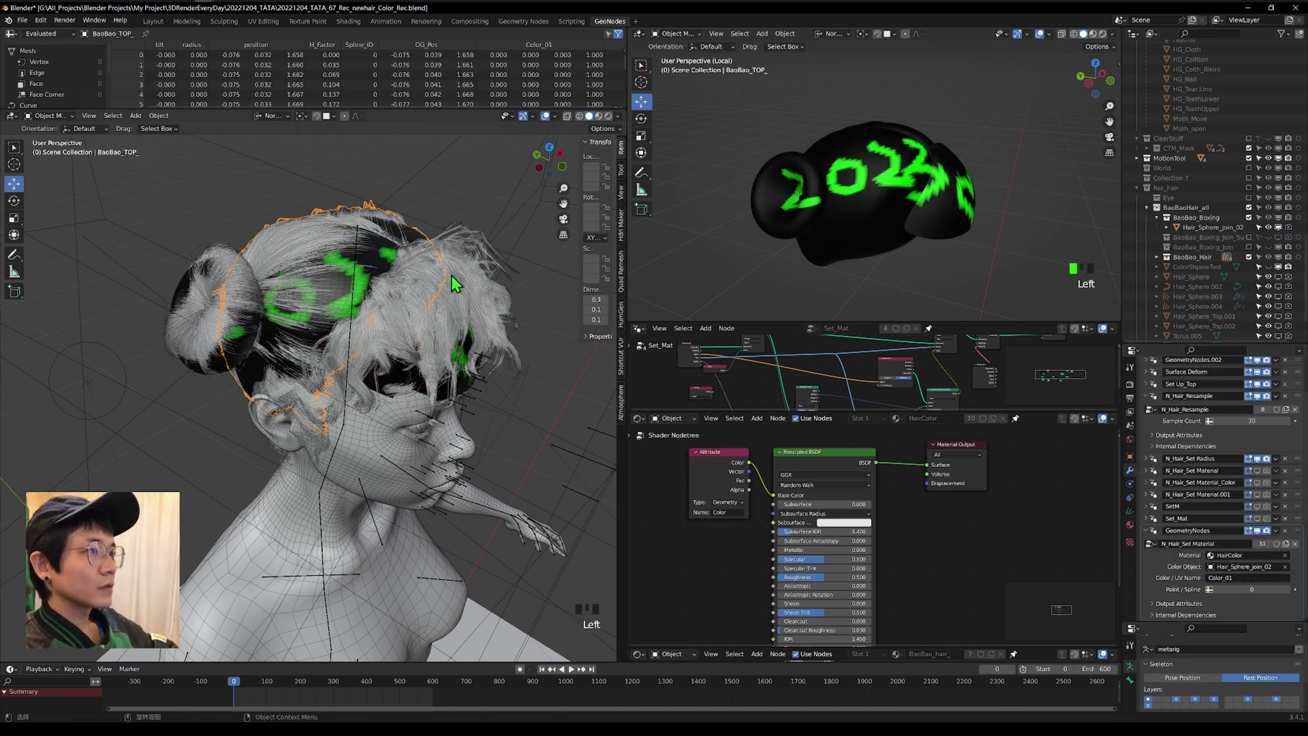
# Show the main viewport in Material Preview shading and enlarge the shader editor.
pyautogui.click(598, 115)
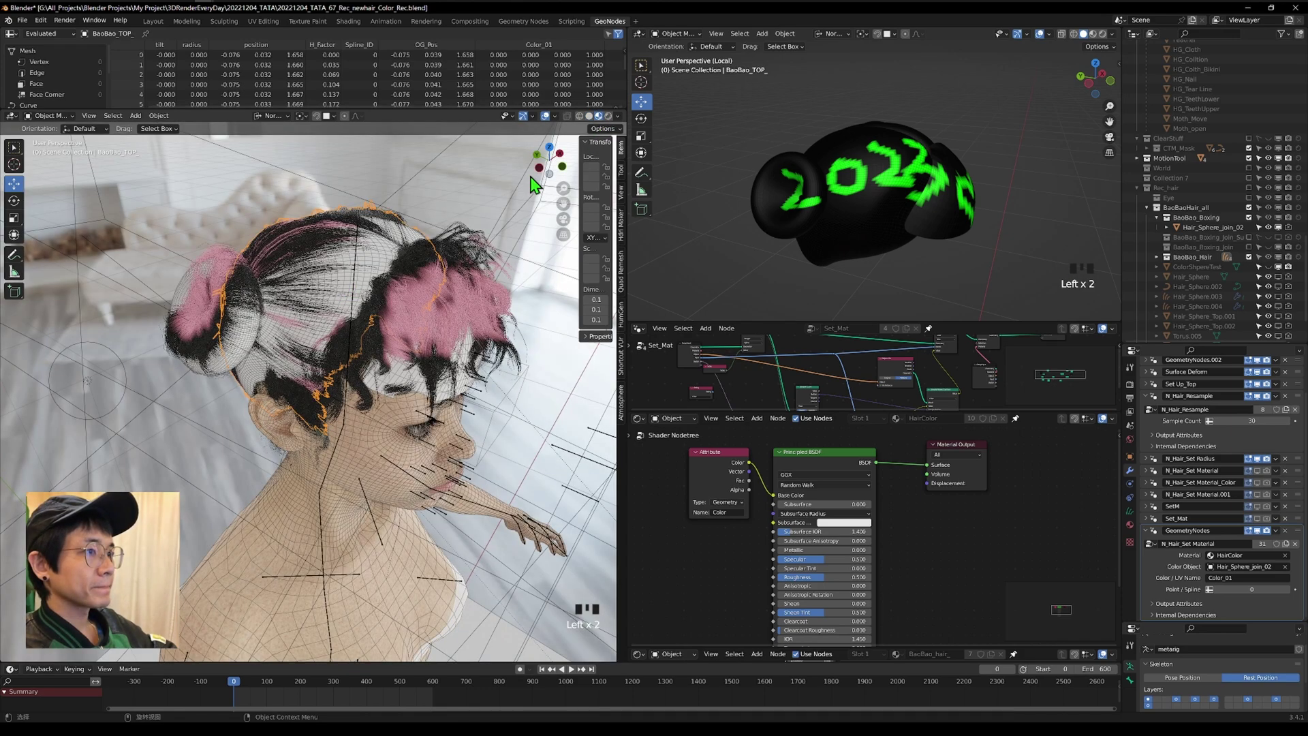
pyautogui.moveTo(440, 215)
pyautogui.mouseDown(button='middle')
pyautogui.moveTo(464, 219)
pyautogui.moveTo(448, 211)
pyautogui.moveTo(430, 325)
pyautogui.moveTo(477, 382)
pyautogui.mouseUp(button='middle')
pyautogui.scroll(2, 649, 553)
pyautogui.moveTo(836, 413); pyautogui.dragTo(836, 381)
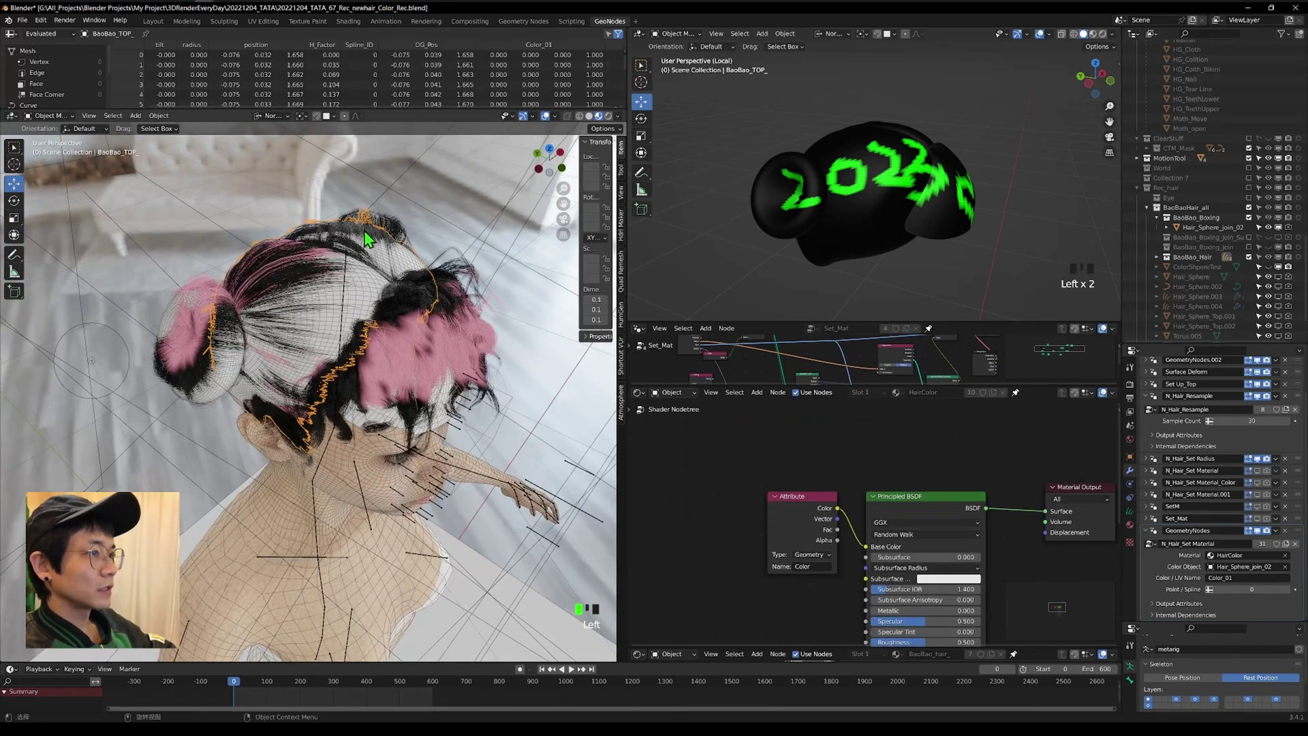
# Set the HairColor material's Attribute node name to Color_01, copied from the modifier's Color / UV Name.
pyautogui.scroll(5, 808, 509)
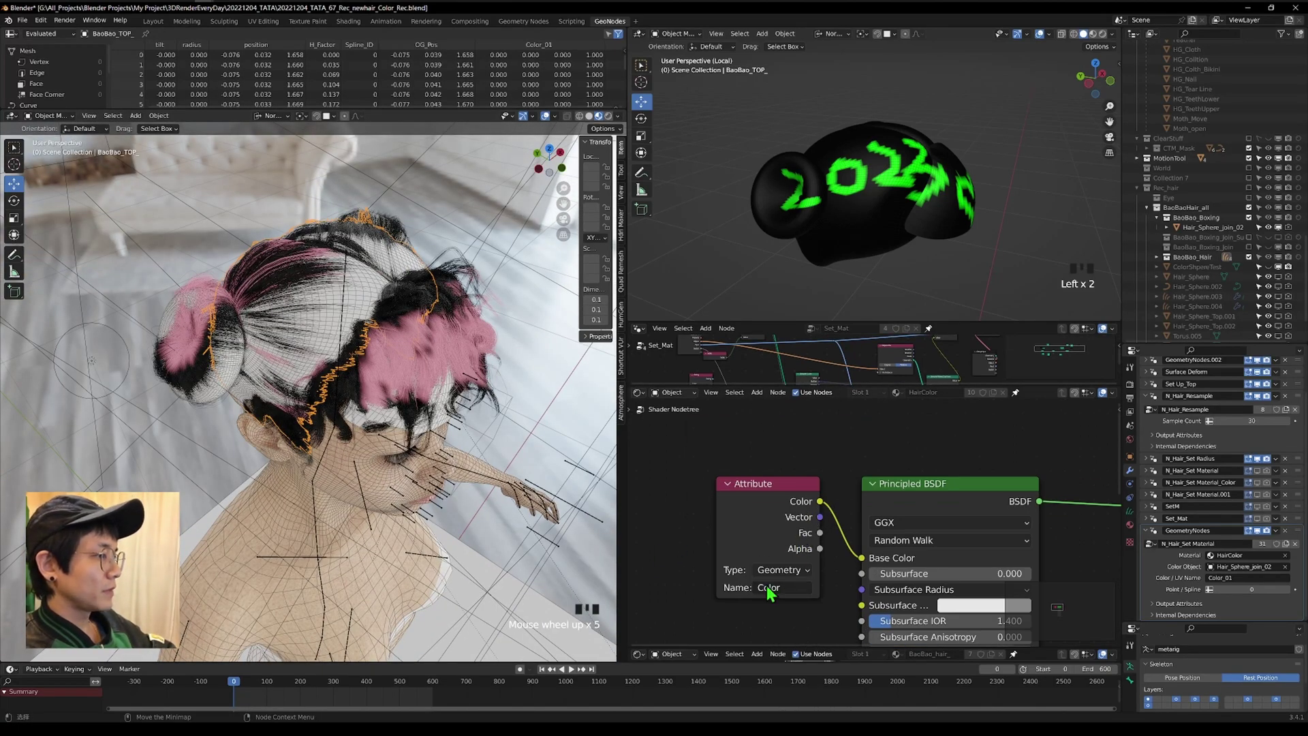
pyautogui.scroll(-4, 771, 594)
pyautogui.click(1243, 578)
pyautogui.hotkey('ctrl', 'c')
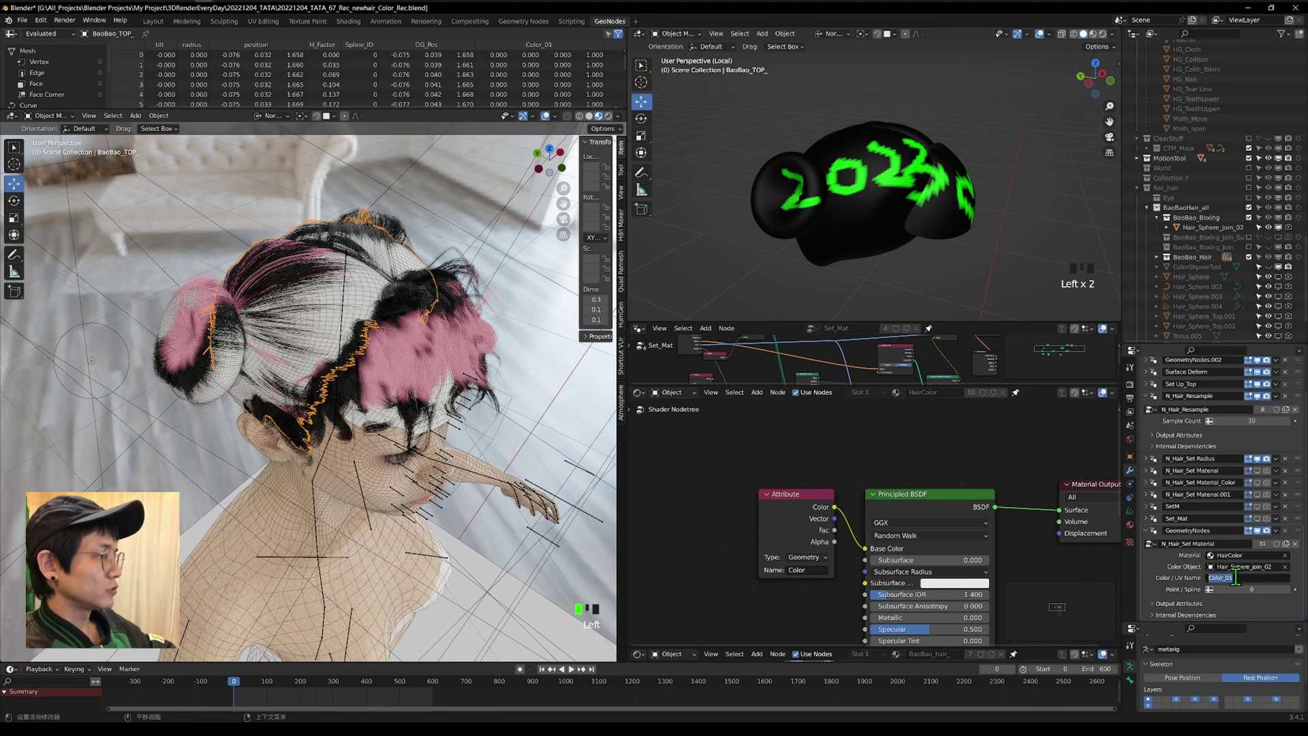
pyautogui.doubleClick(801, 571)
pyautogui.doubleClick(814, 573)
pyautogui.hotkey('ctrl', 'v')
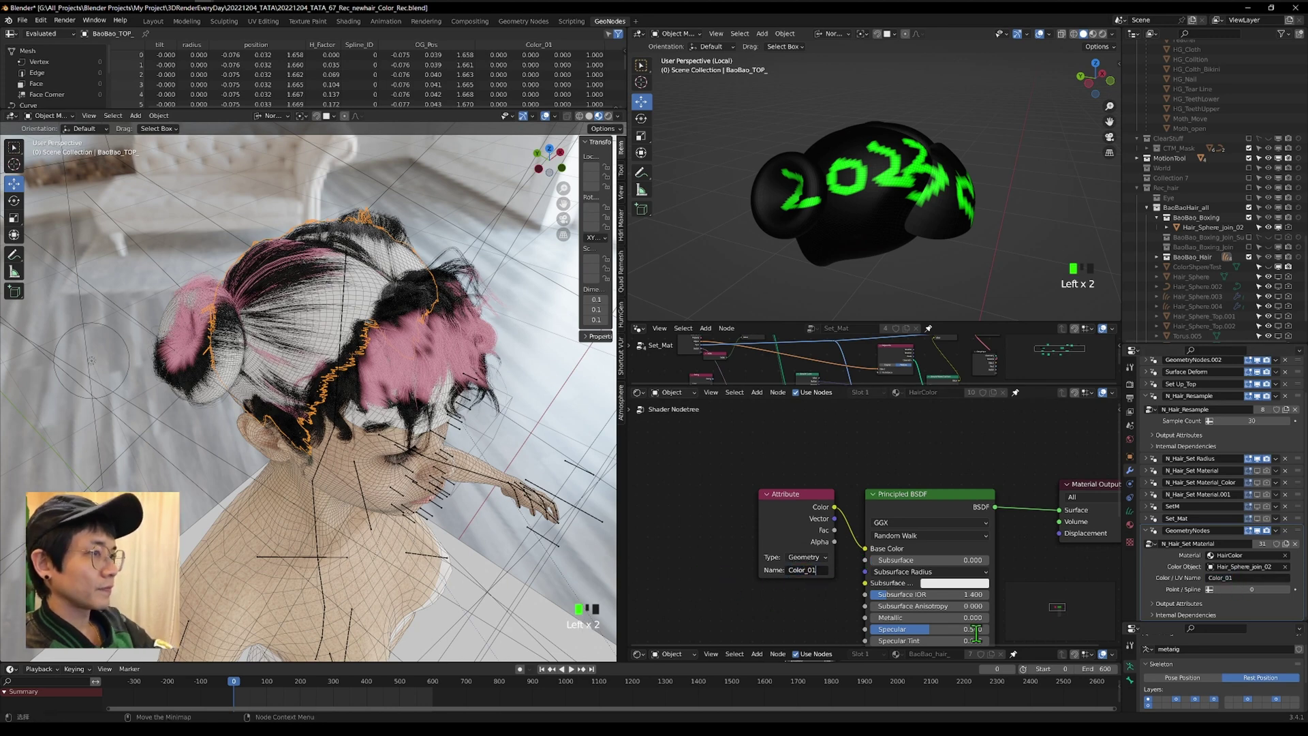
pyautogui.press('Return')
# Hide the Hair_Sphere_join_02 base mesh and examine the painted colors on the hair.
pyautogui.moveTo(183, 415); pyautogui.dragTo(476, 175, button='middle')
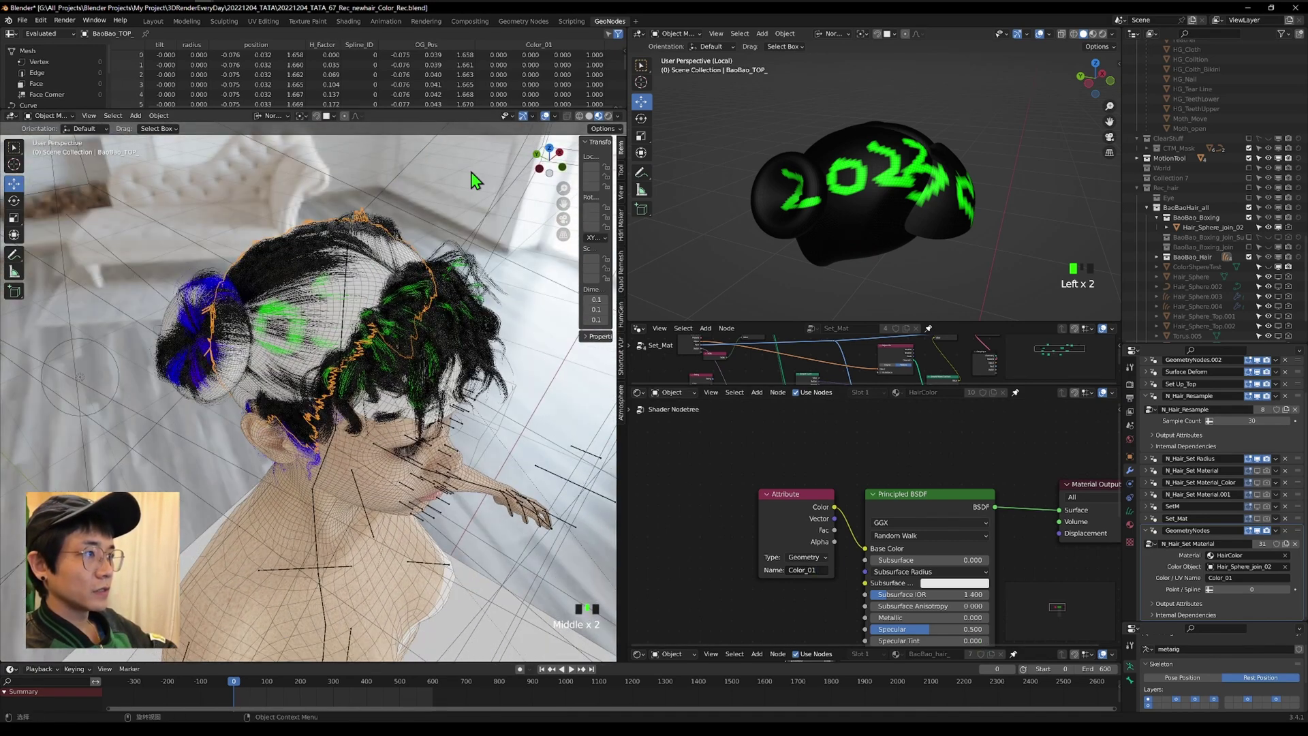
pyautogui.click(1269, 228)
pyautogui.moveTo(412, 323); pyautogui.dragTo(293, 289, button='middle')
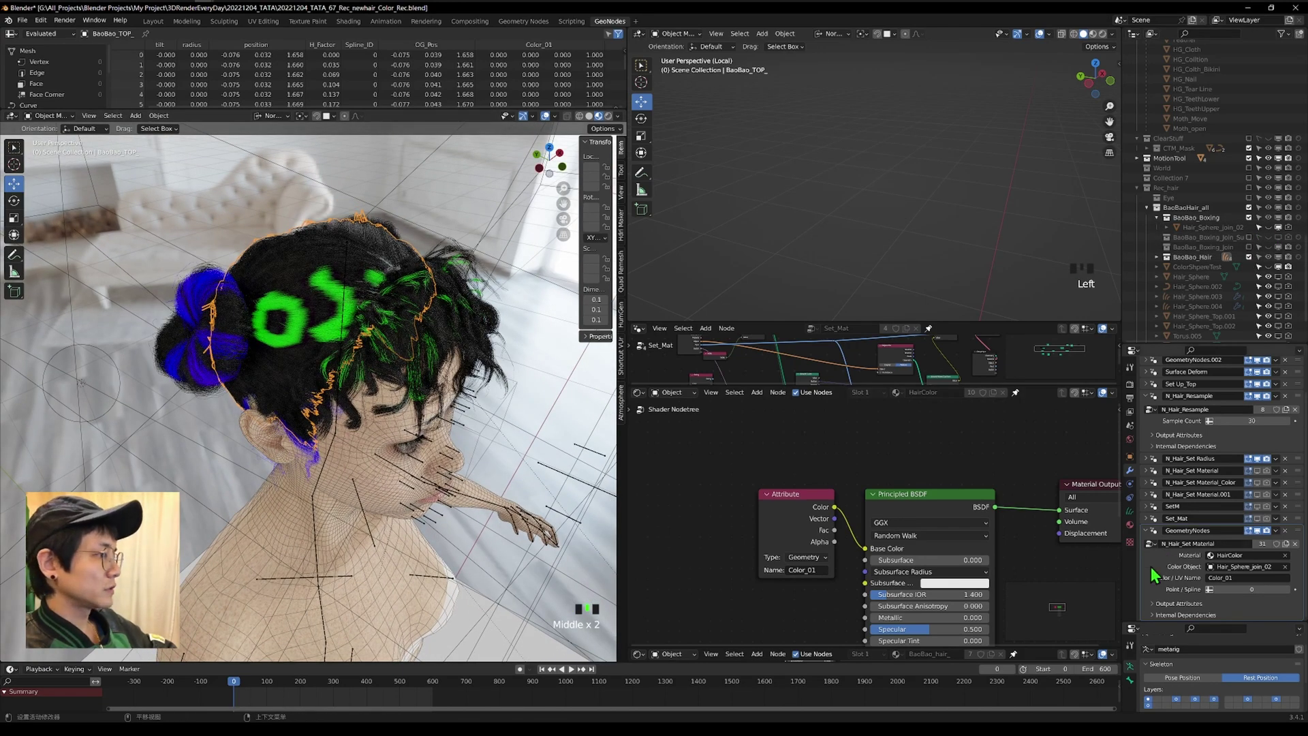
# Select all the hair objects with BaoBao_TOP_ as the active one and copy its GeometryNodes modifier to the selected objects.
pyautogui.click(1246, 549)
pyautogui.click(589, 116)
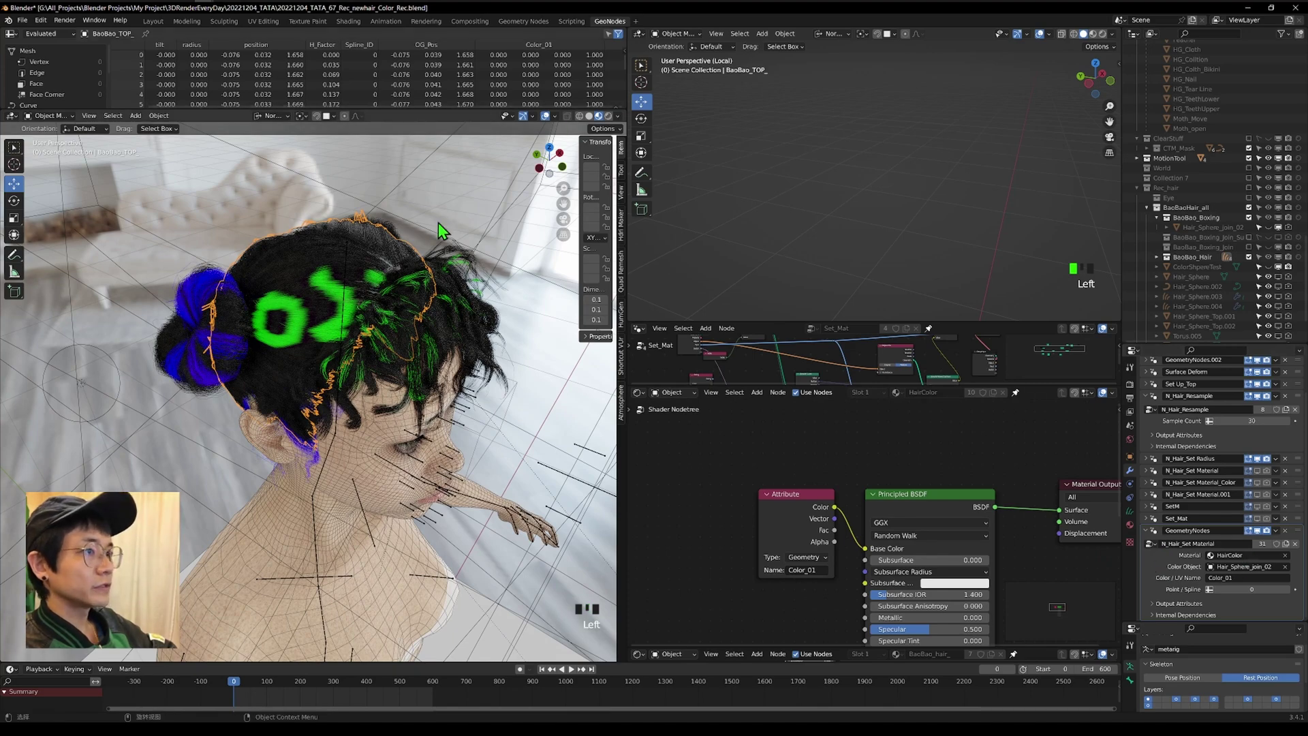
pyautogui.moveTo(353, 265); pyautogui.dragTo(347, 289, button='middle')
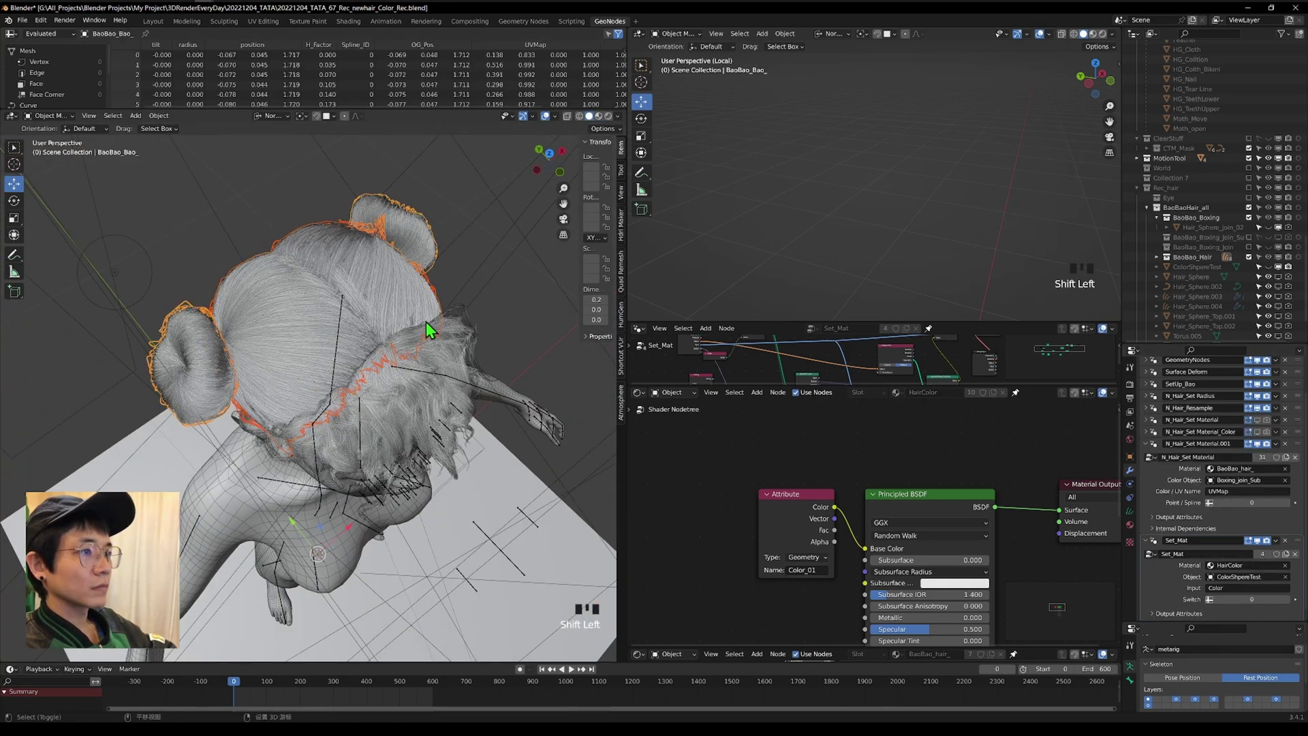
pyautogui.keyDown('shift'); pyautogui.click(443, 360); pyautogui.keyUp('shift')
pyautogui.moveTo(303, 400)
pyautogui.mouseDown(button='middle')
pyautogui.moveTo(323, 365)
pyautogui.moveTo(319, 398)
pyautogui.mouseUp(button='middle')
pyautogui.keyDown('shift'); pyautogui.click(329, 417); pyautogui.keyUp('shift')
pyautogui.keyDown('shift'); pyautogui.click(315, 283); pyautogui.keyUp('shift')
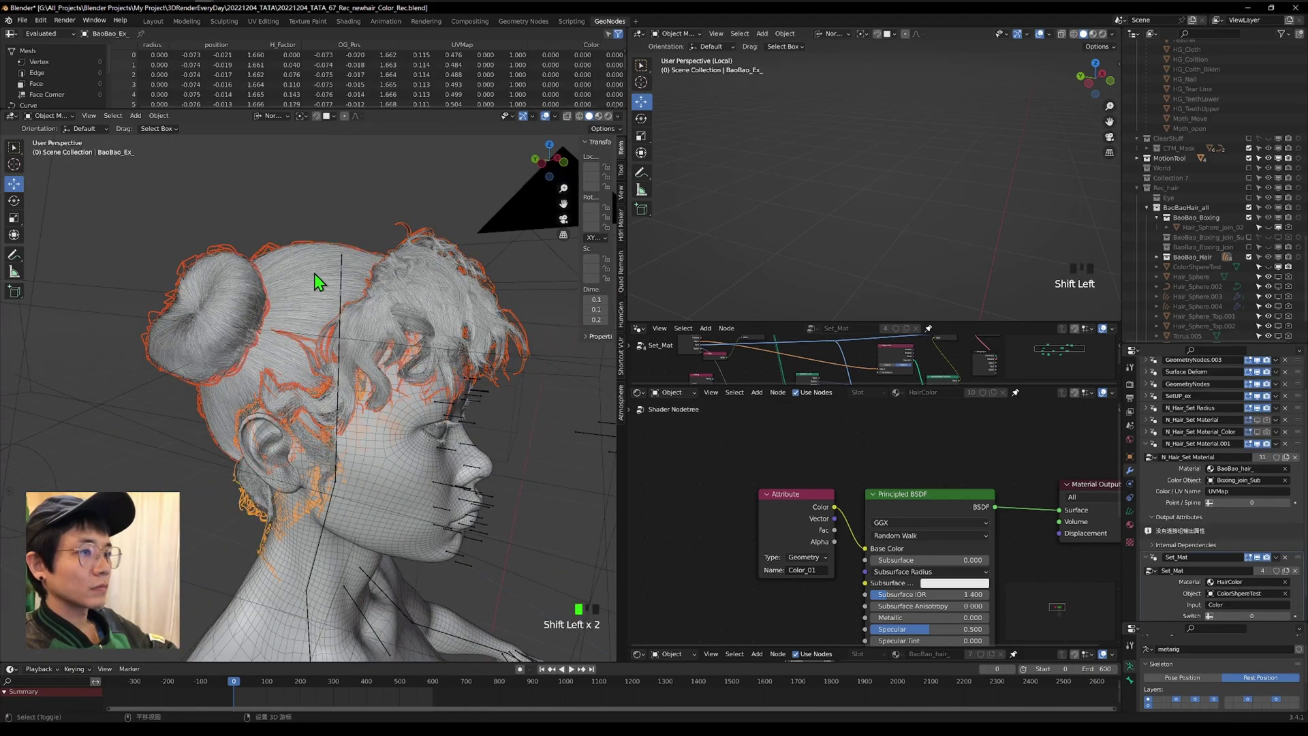
pyautogui.moveTo(353, 268); pyautogui.dragTo(305, 345, button='middle')
pyautogui.click(1276, 531)
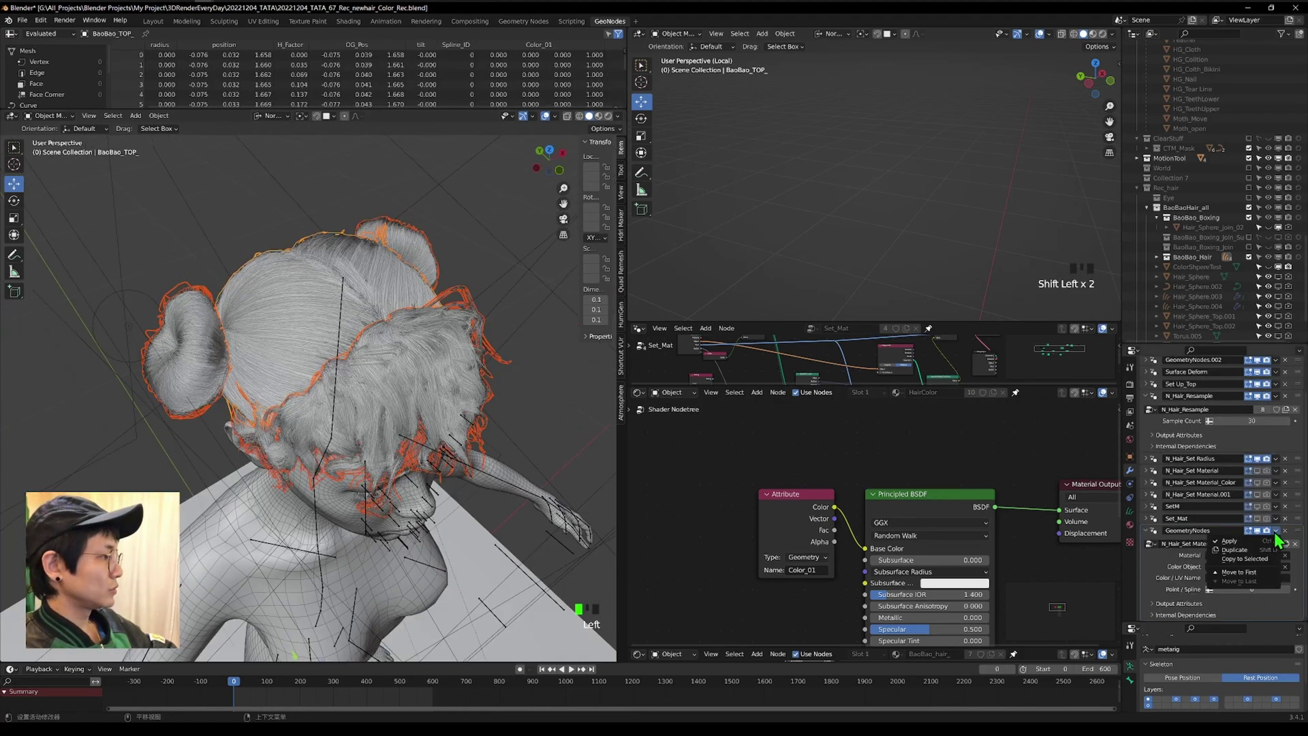
pyautogui.click(1263, 562)
# Examine the painted colors across all hair parts in Material Preview shading, up close and from several angles.
pyautogui.moveTo(287, 273); pyautogui.dragTo(323, 360, button='middle')
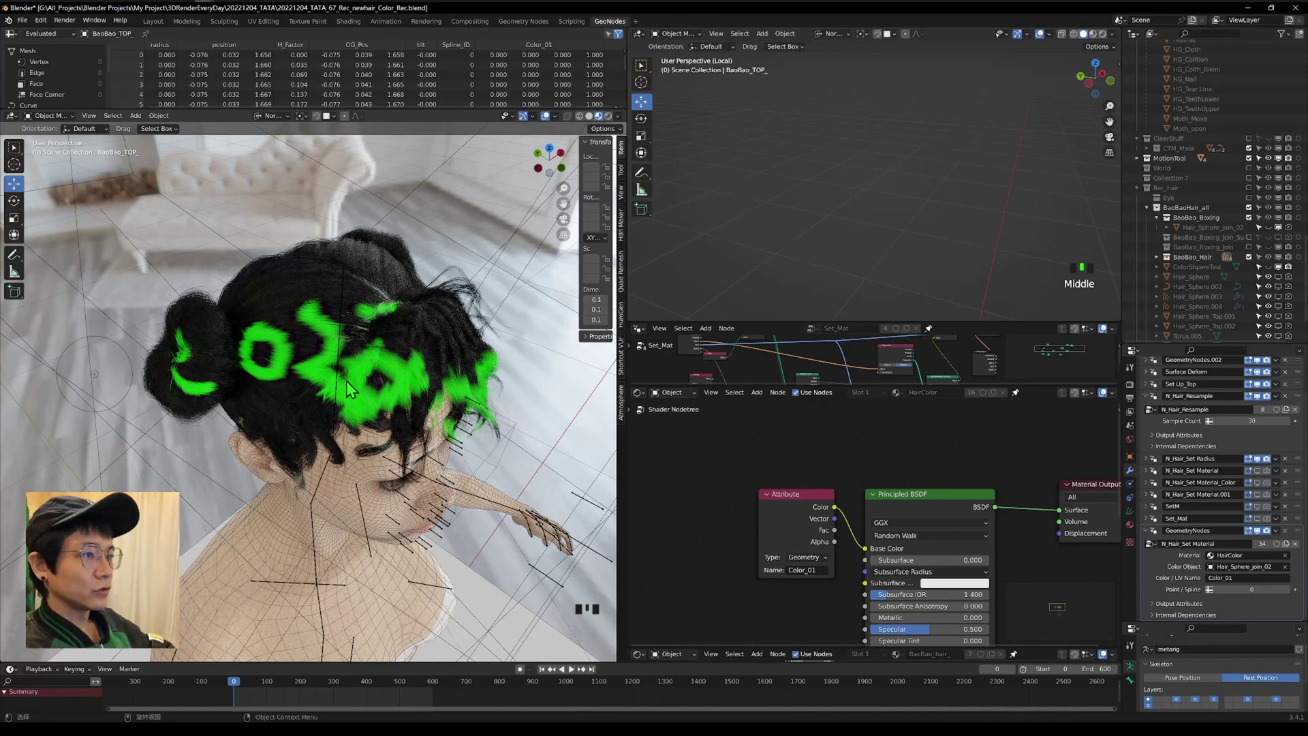
pyautogui.scroll(2, 309, 350)
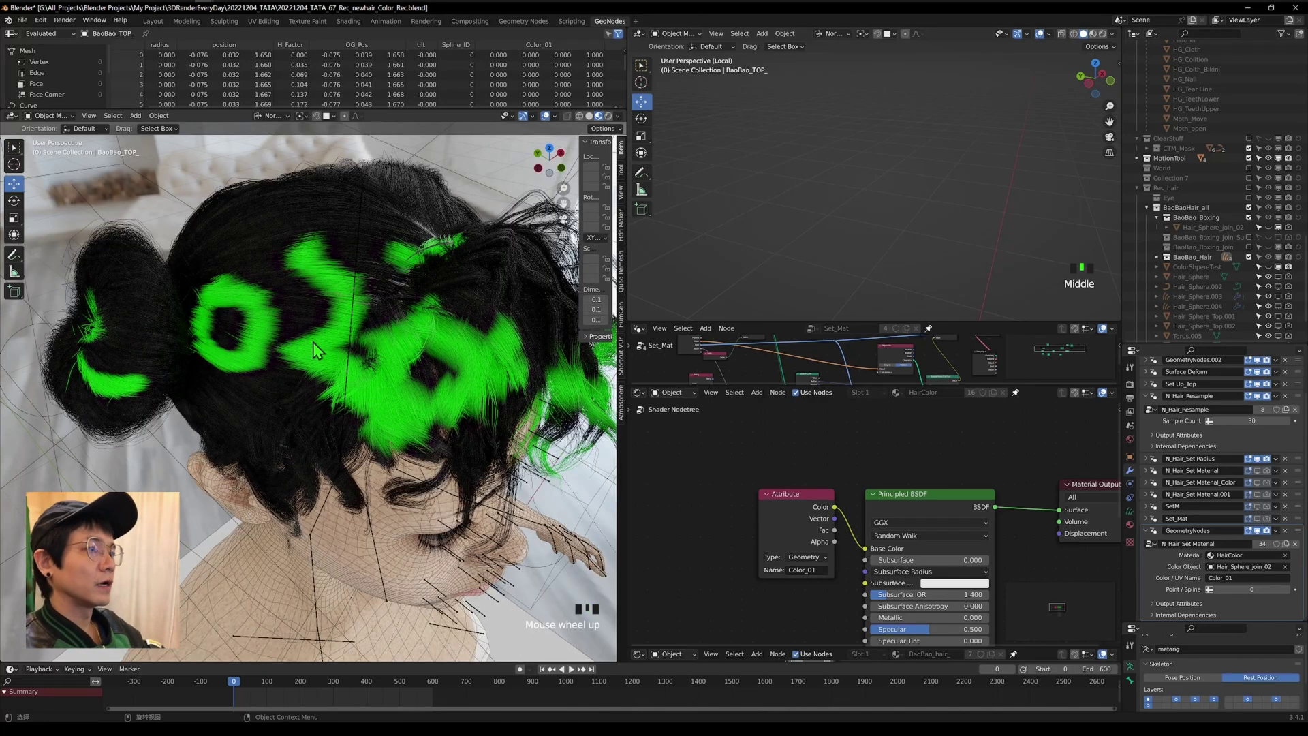
pyautogui.moveTo(313, 342); pyautogui.dragTo(330, 346, button='middle')
pyautogui.scroll(-4, 313, 346)
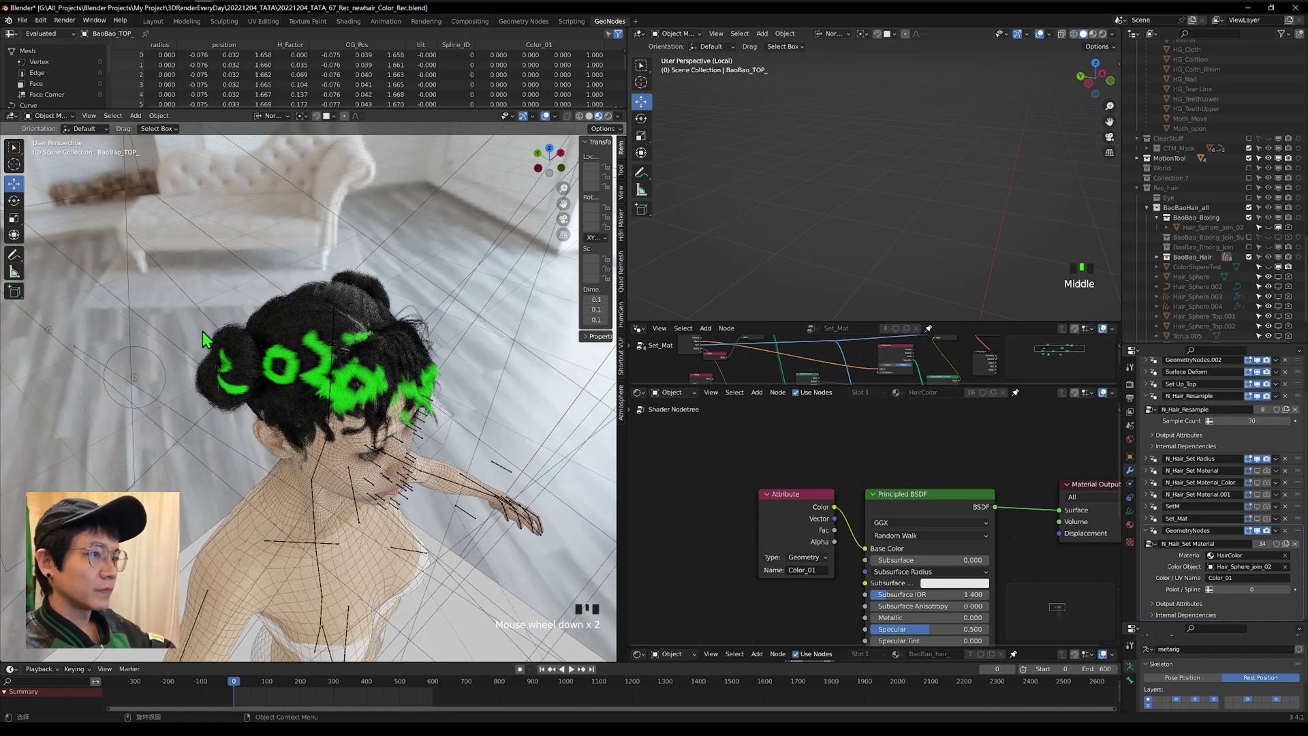
pyautogui.moveTo(310, 393); pyautogui.dragTo(361, 293, button='middle')
pyautogui.scroll(2, 361, 290)
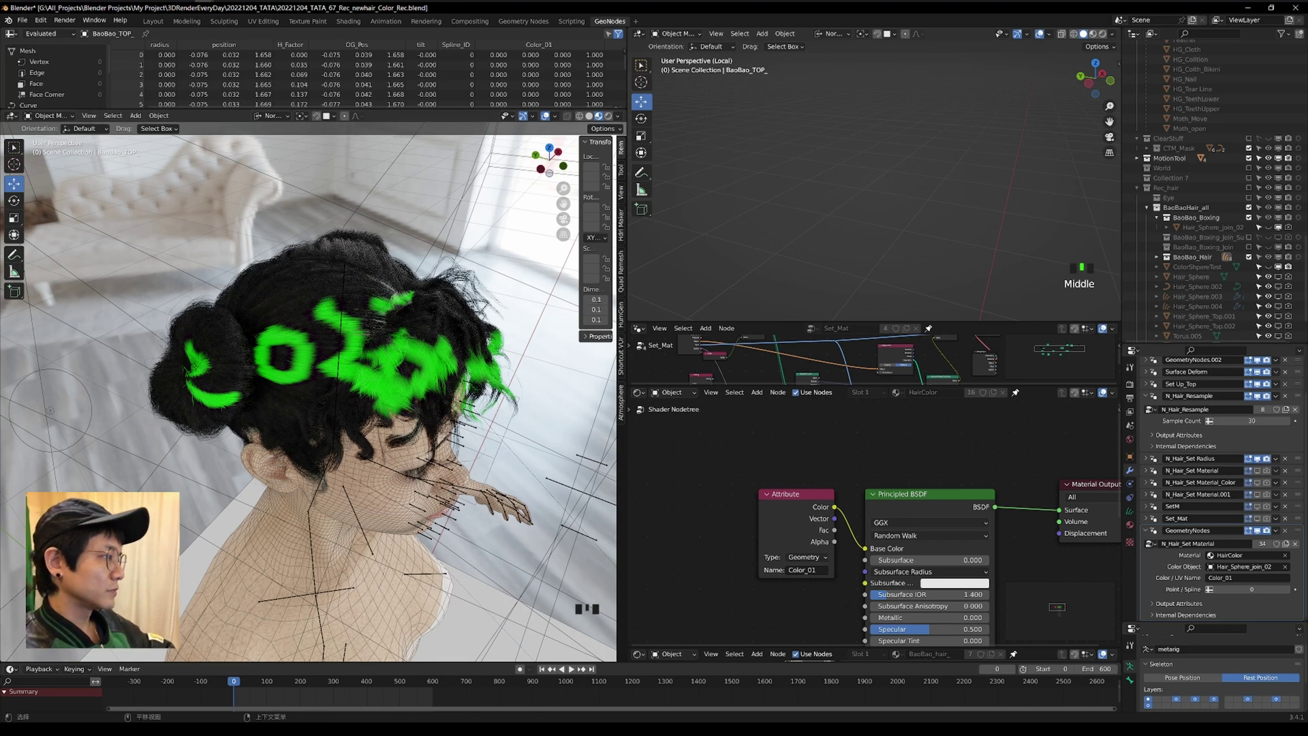
# Collapse the N_Hair_Resample modifier, keep the last GeometryNodes modifier expanded, and hide the main viewport's overlays.
pyautogui.click(1148, 531)
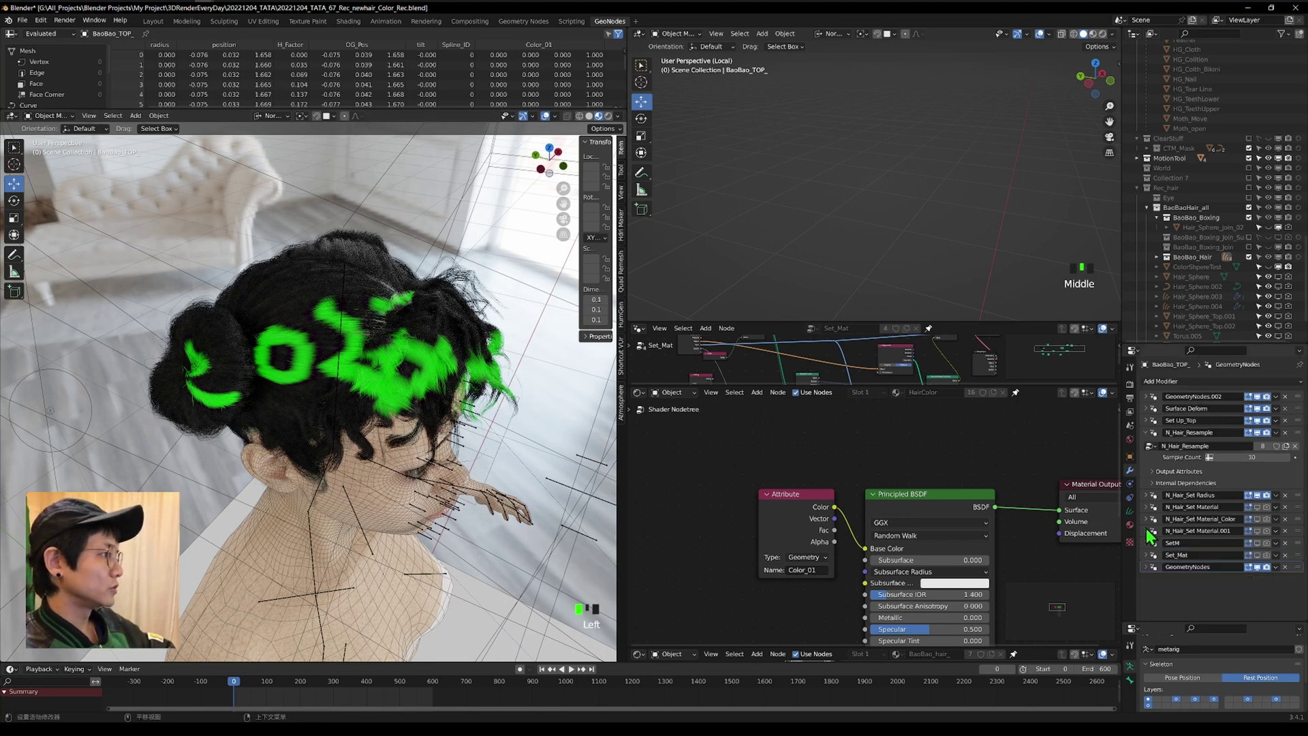
pyautogui.click(1160, 436)
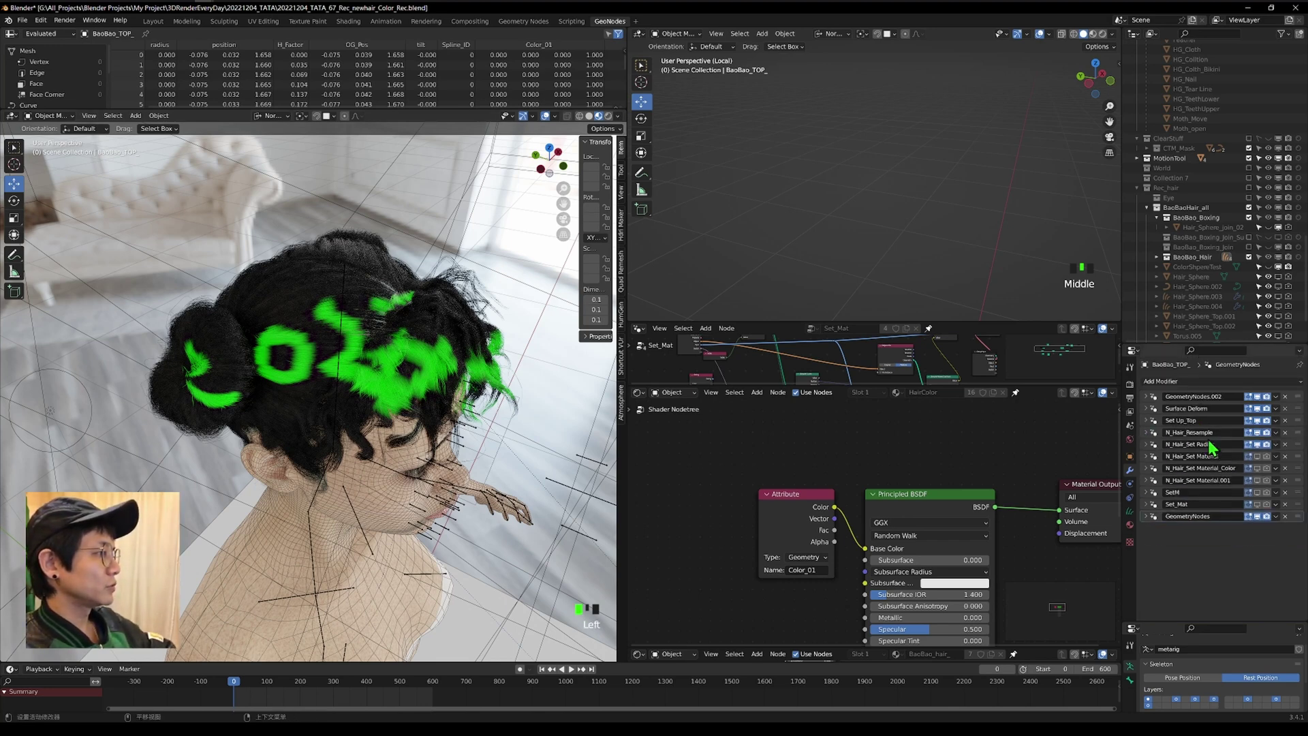
pyautogui.click(1149, 434)
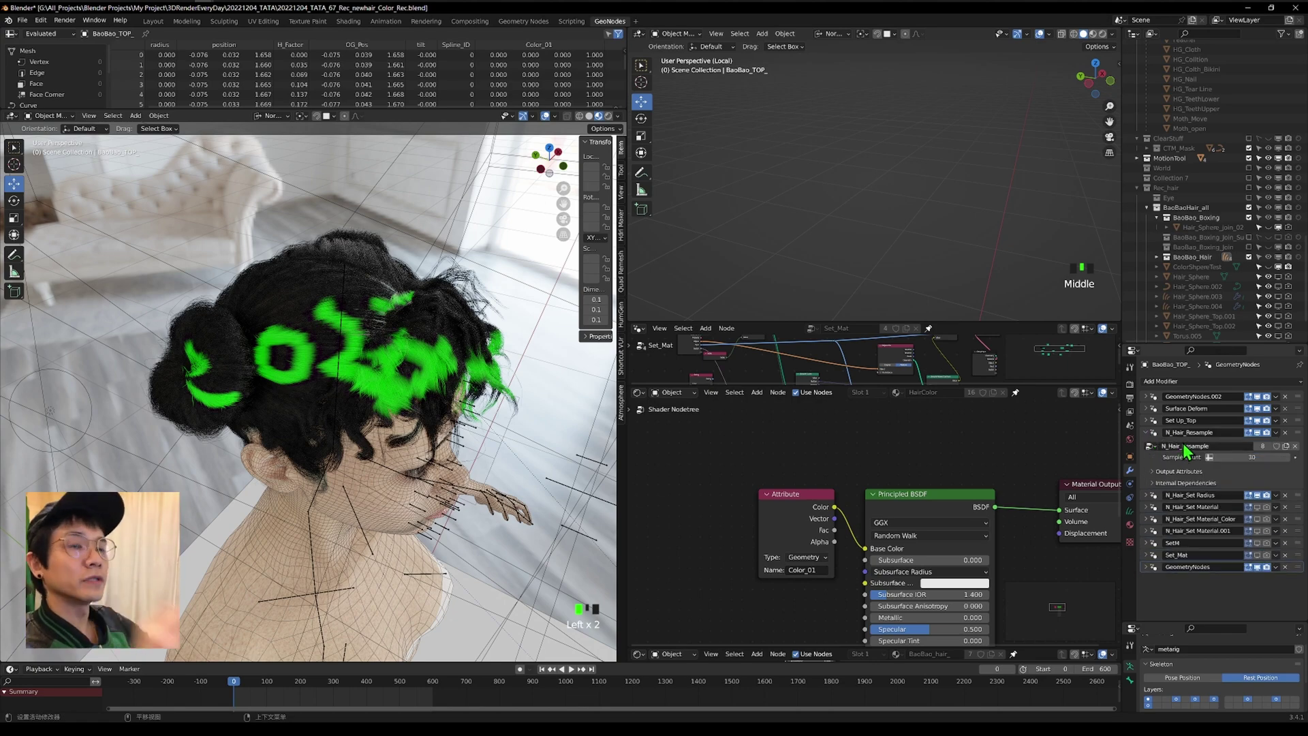
pyautogui.click(1158, 434)
pyautogui.moveTo(569, 365); pyautogui.dragTo(320, 295, button='middle')
pyautogui.moveTo(255, 411); pyautogui.dragTo(443, 287, button='middle')
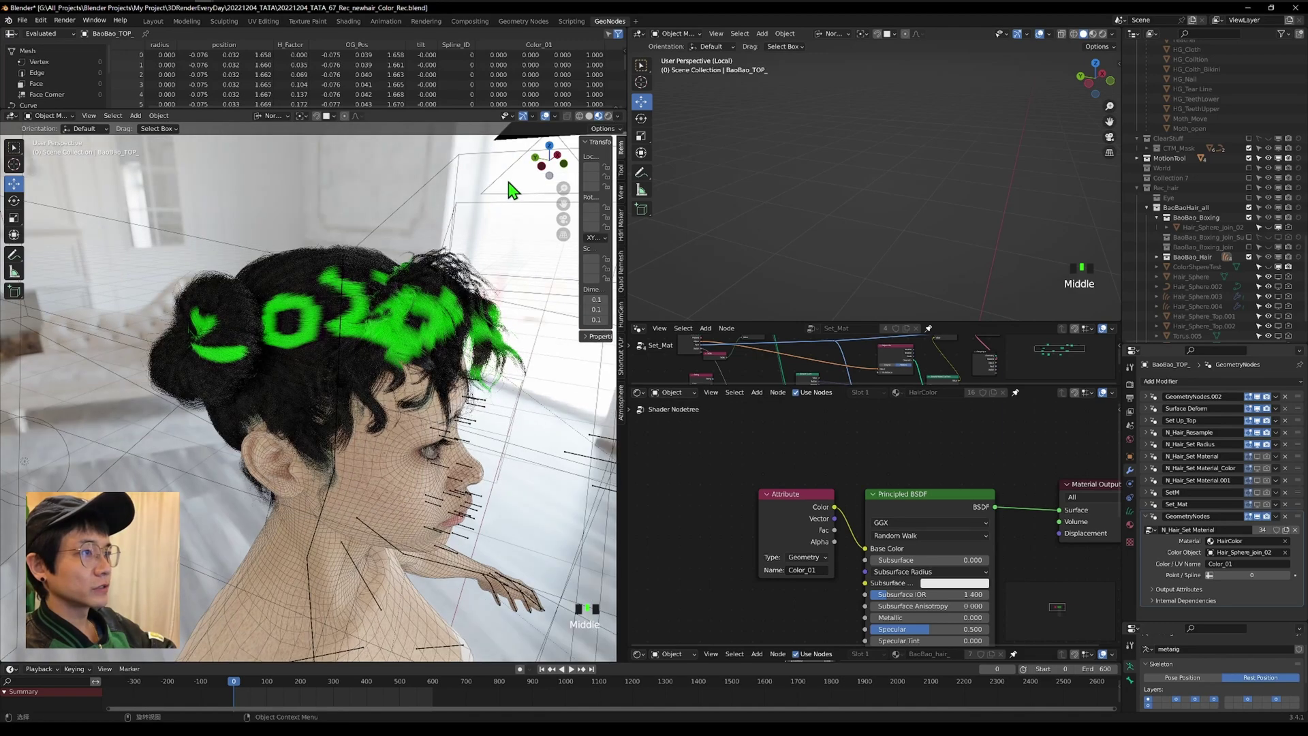
pyautogui.moveTo(327, 382); pyautogui.dragTo(388, 306, button='middle')
pyautogui.moveTo(388, 305); pyautogui.dragTo(307, 368, button='middle')
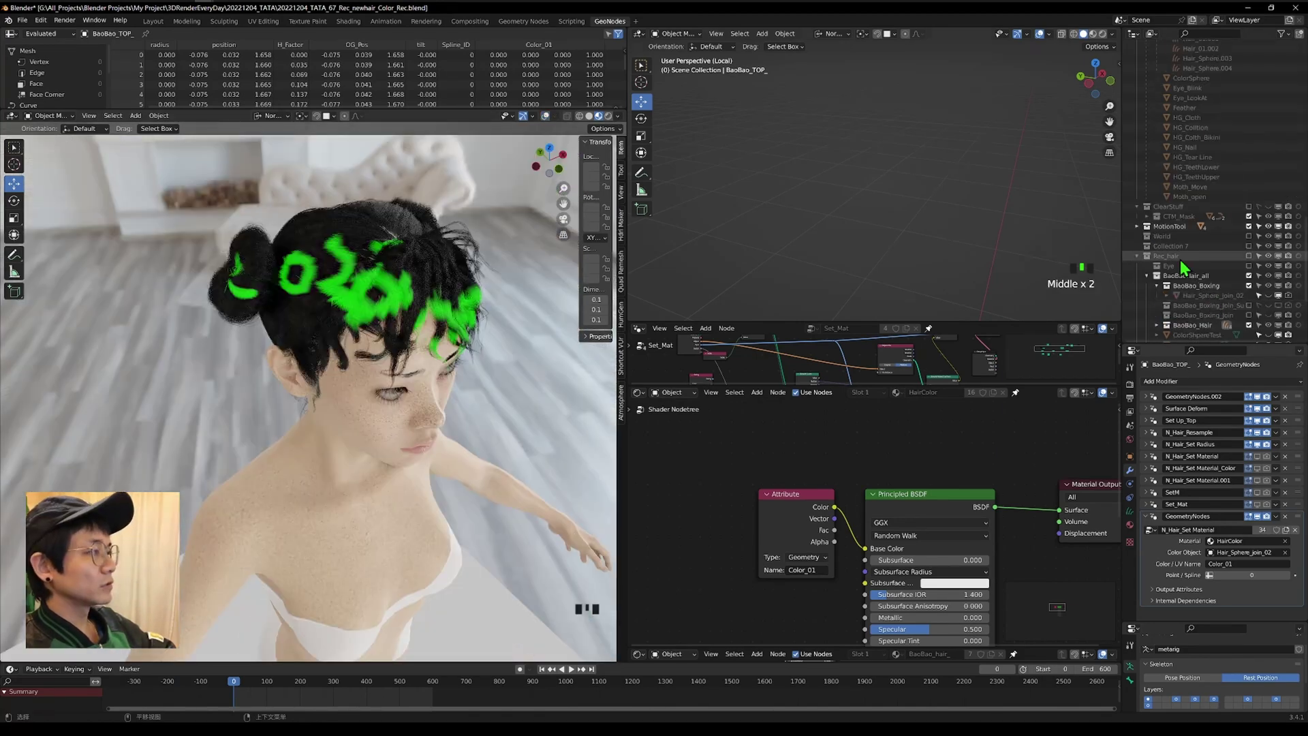
# Unhide the Hair_Sphere_join_02 base mesh and disable its Camera, Diffuse, Glossy, Transmission, Volume Scatter and Shadow ray visibility, viewing the result in Rendered shading.
pyautogui.click(1269, 295)
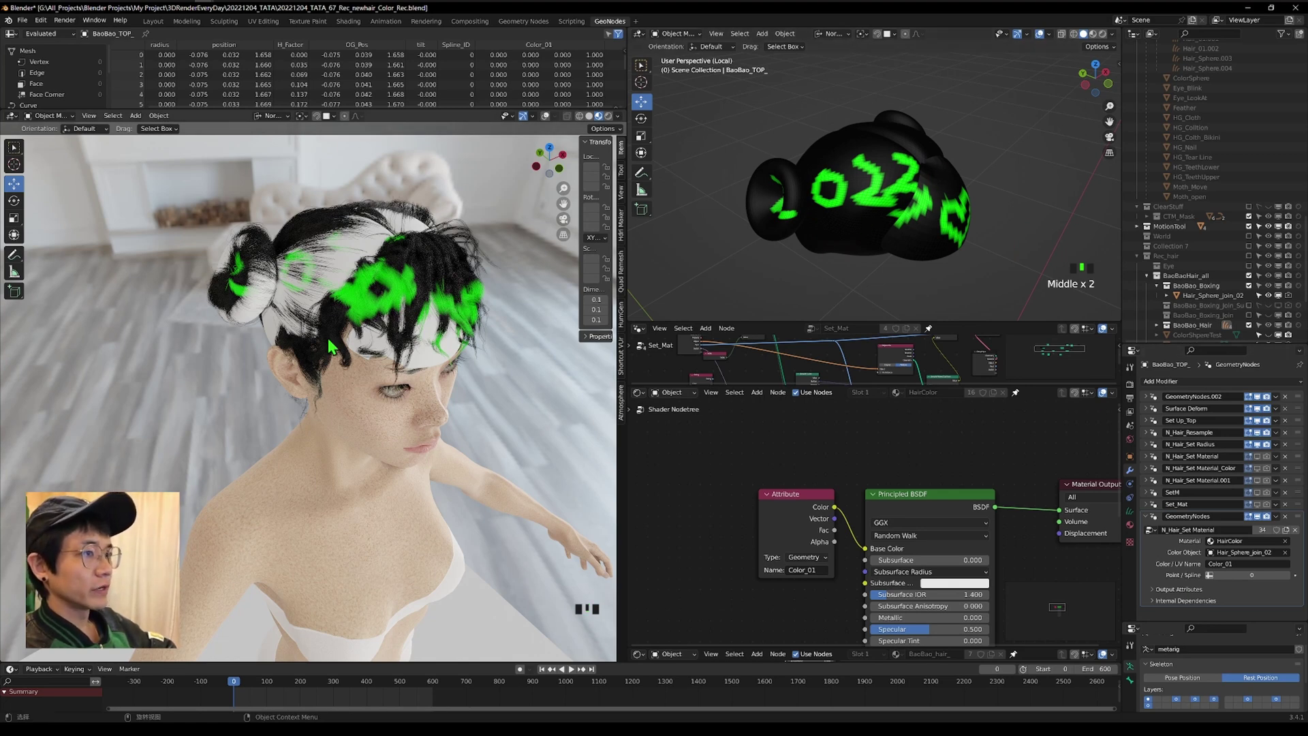
pyautogui.click(1130, 456)
pyautogui.scroll(-17, 1175, 507)
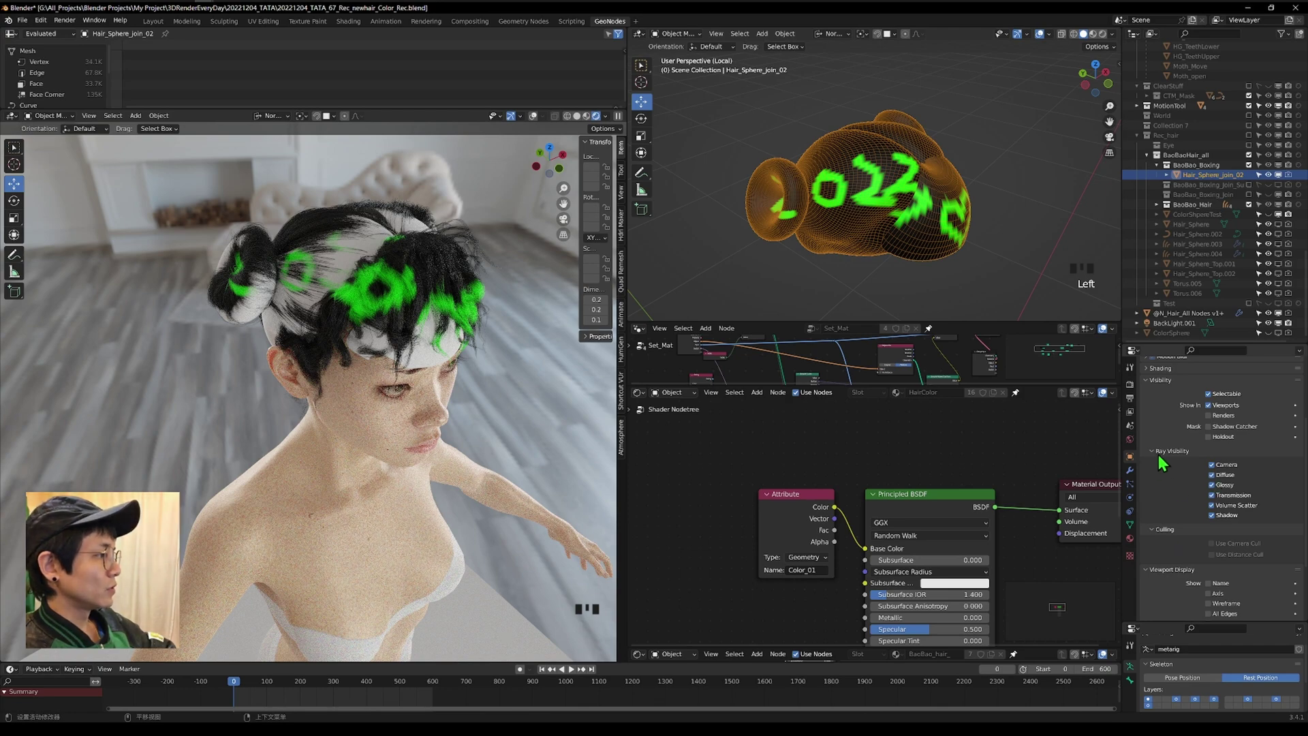
pyautogui.moveTo(1212, 465); pyautogui.dragTo(1212, 516)
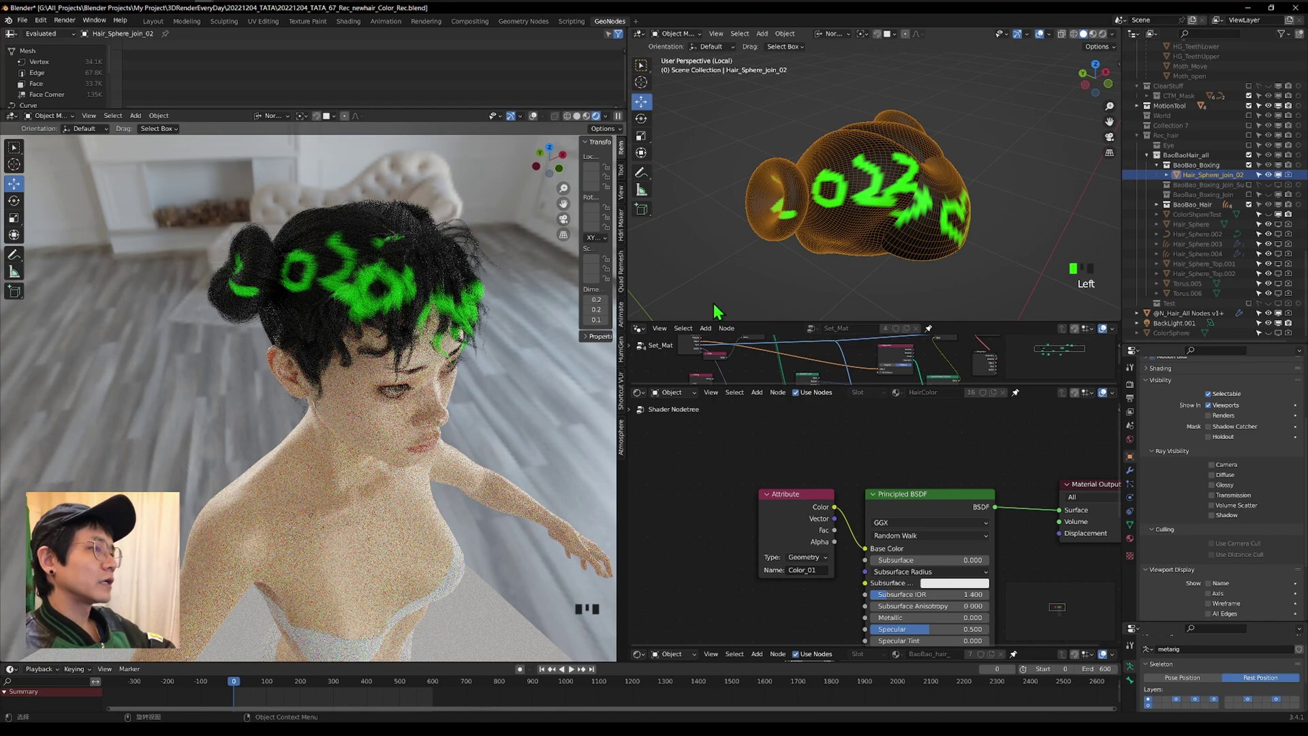
pyautogui.moveTo(436, 300); pyautogui.dragTo(286, 293, button='middle')
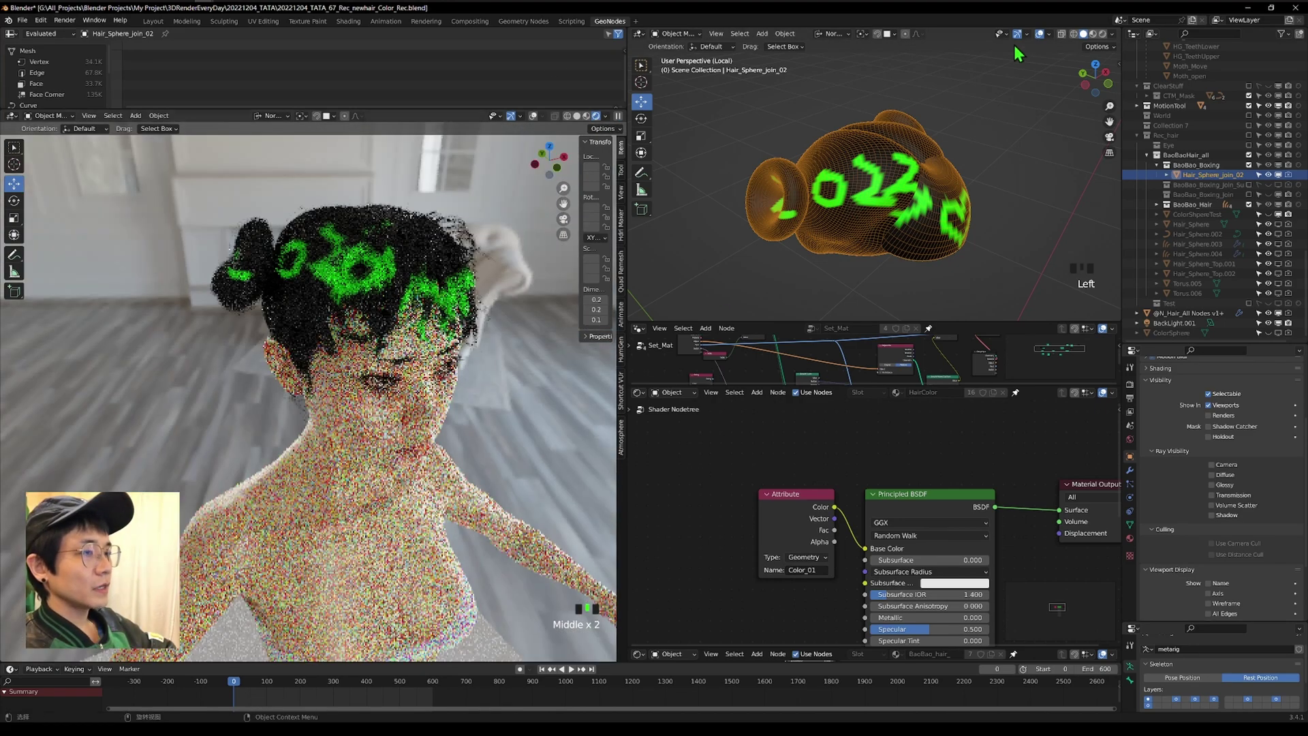
# Switch Hair_Sphere_join_02 to Vertex Paint mode and set the Draw brush to a 38 px radius and a pink color.
pyautogui.click(52, 116)
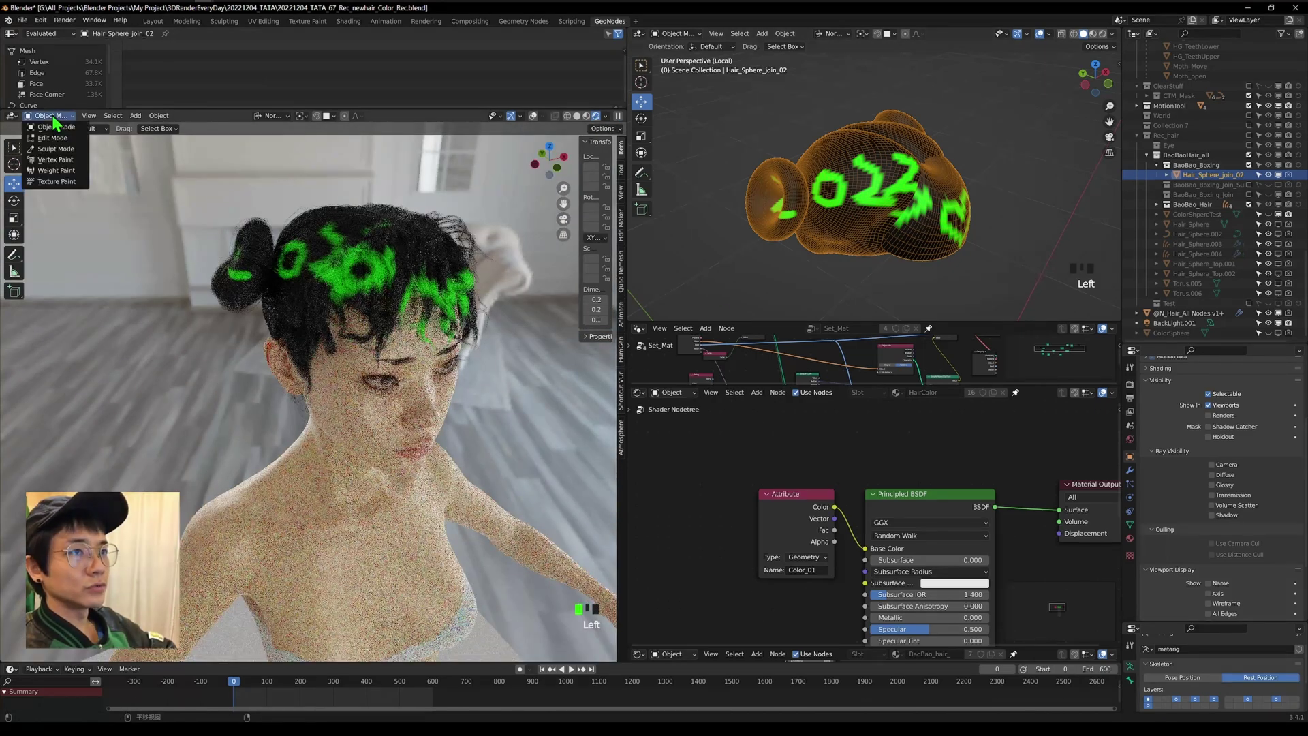
pyautogui.click(60, 160)
pyautogui.moveTo(403, 235); pyautogui.dragTo(401, 278, button='middle')
pyautogui.press('f')
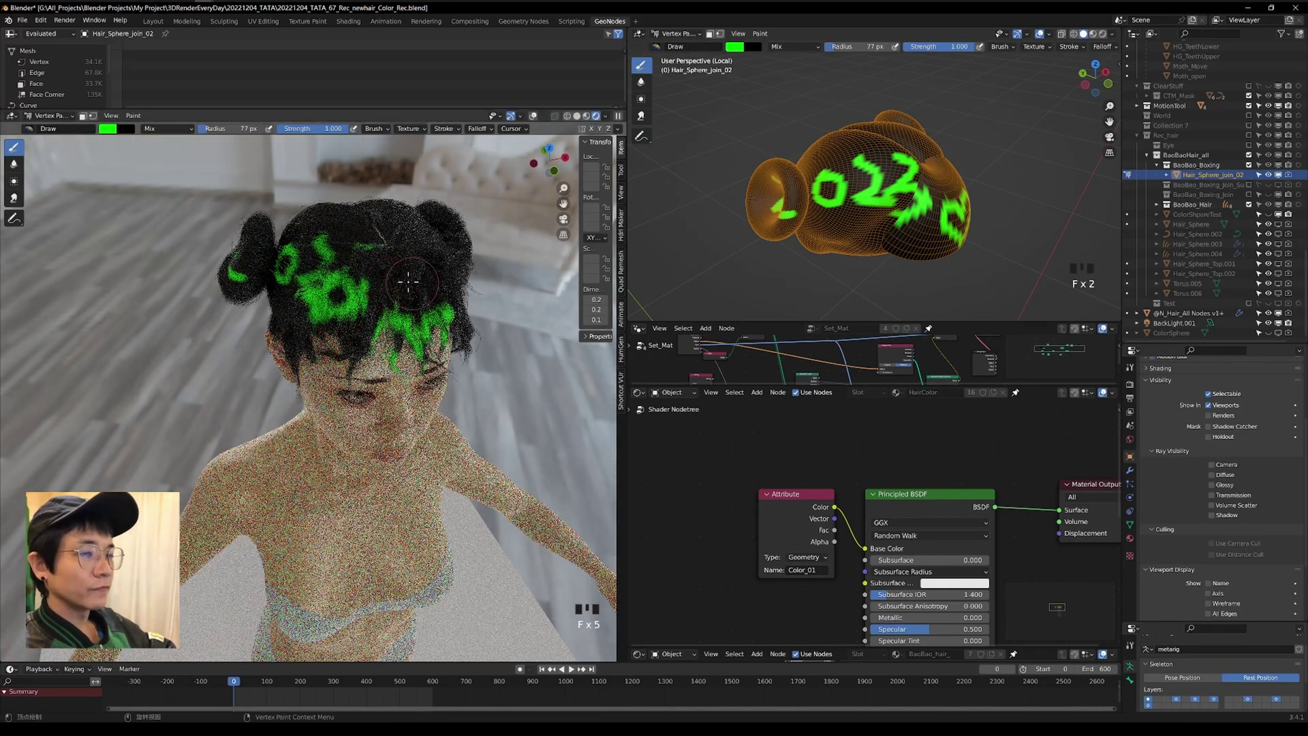
pyautogui.click(446, 279)
pyautogui.click(109, 129)
pyautogui.moveTo(156, 194); pyautogui.dragTo(158, 213)
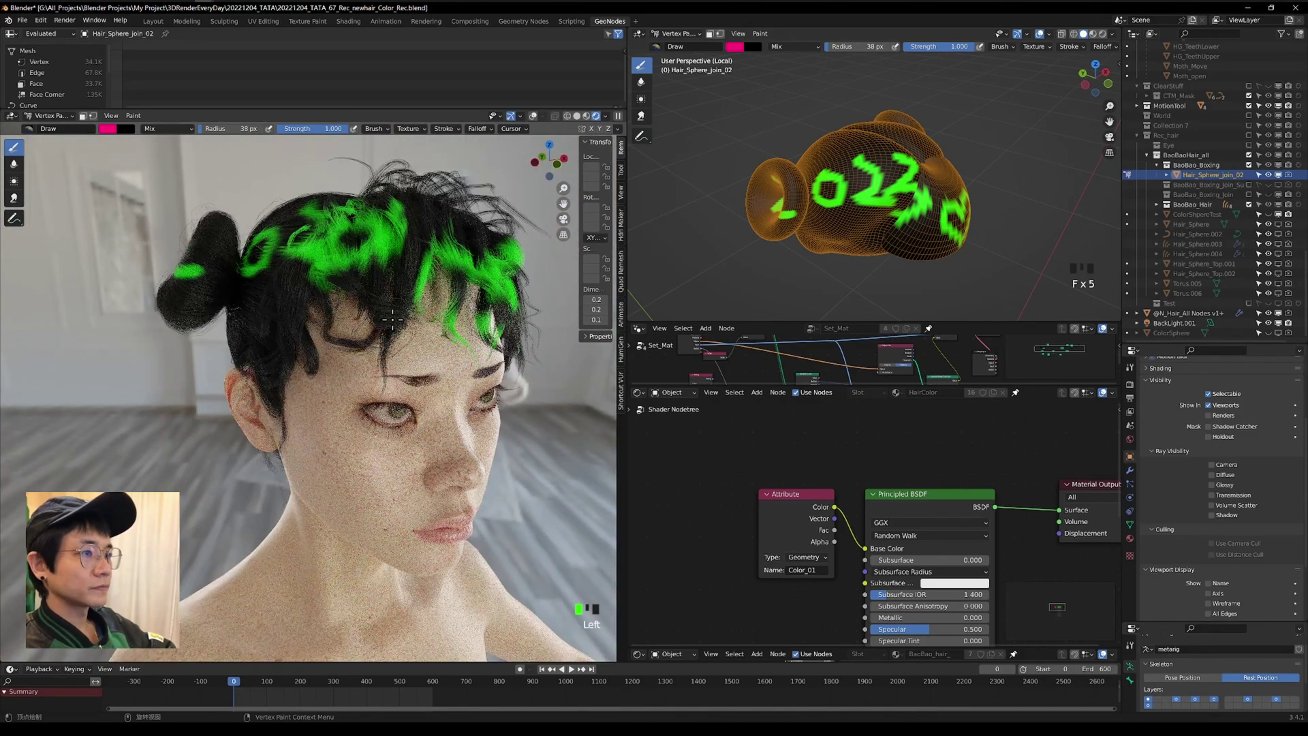
# Paint pink strokes on the base mesh over the fringe and the side of the head, below the green lettering.
pyautogui.moveTo(383, 368); pyautogui.dragTo(394, 321)
pyautogui.moveTo(394, 321); pyautogui.dragTo(523, 312, button='middle')
pyautogui.scroll(-2, 523, 312)
pyautogui.moveTo(219, 339)
pyautogui.mouseDown()
pyautogui.moveTo(268, 359)
pyautogui.moveTo(300, 328)
pyautogui.mouseUp()
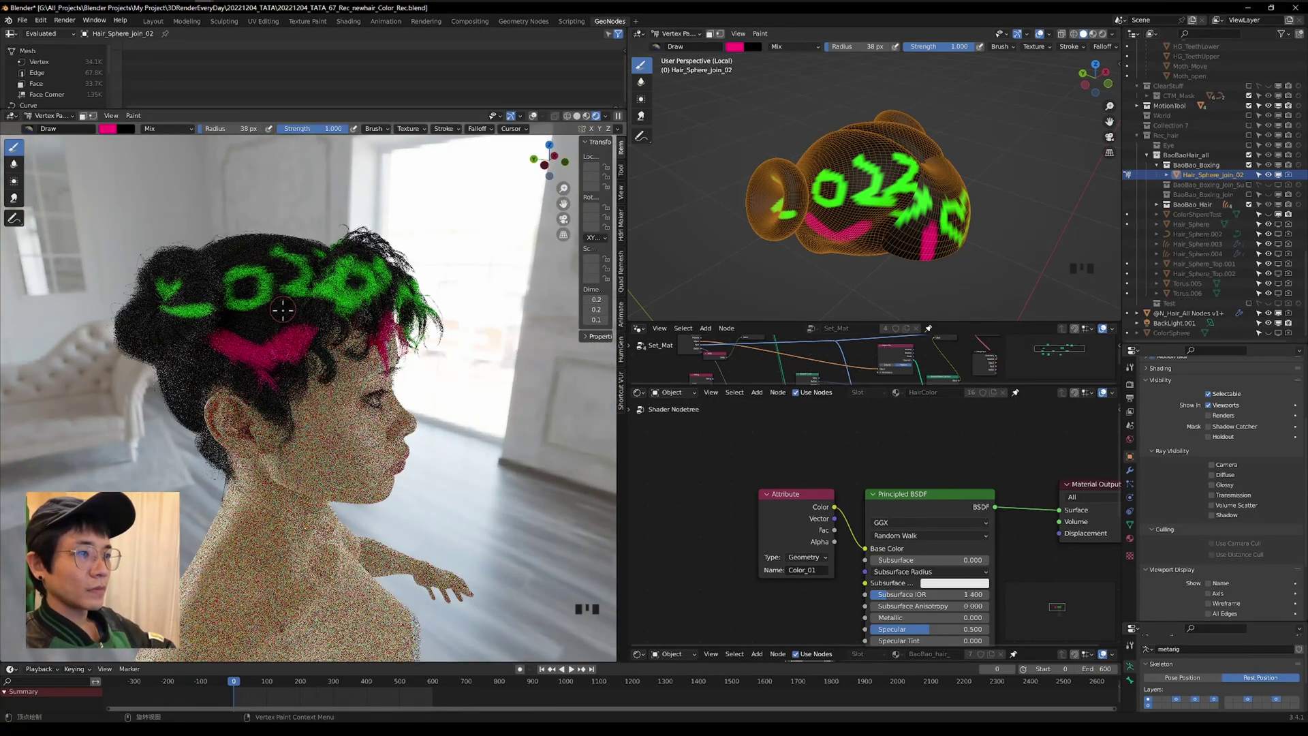
pyautogui.moveTo(285, 305); pyautogui.dragTo(212, 342, button='middle')
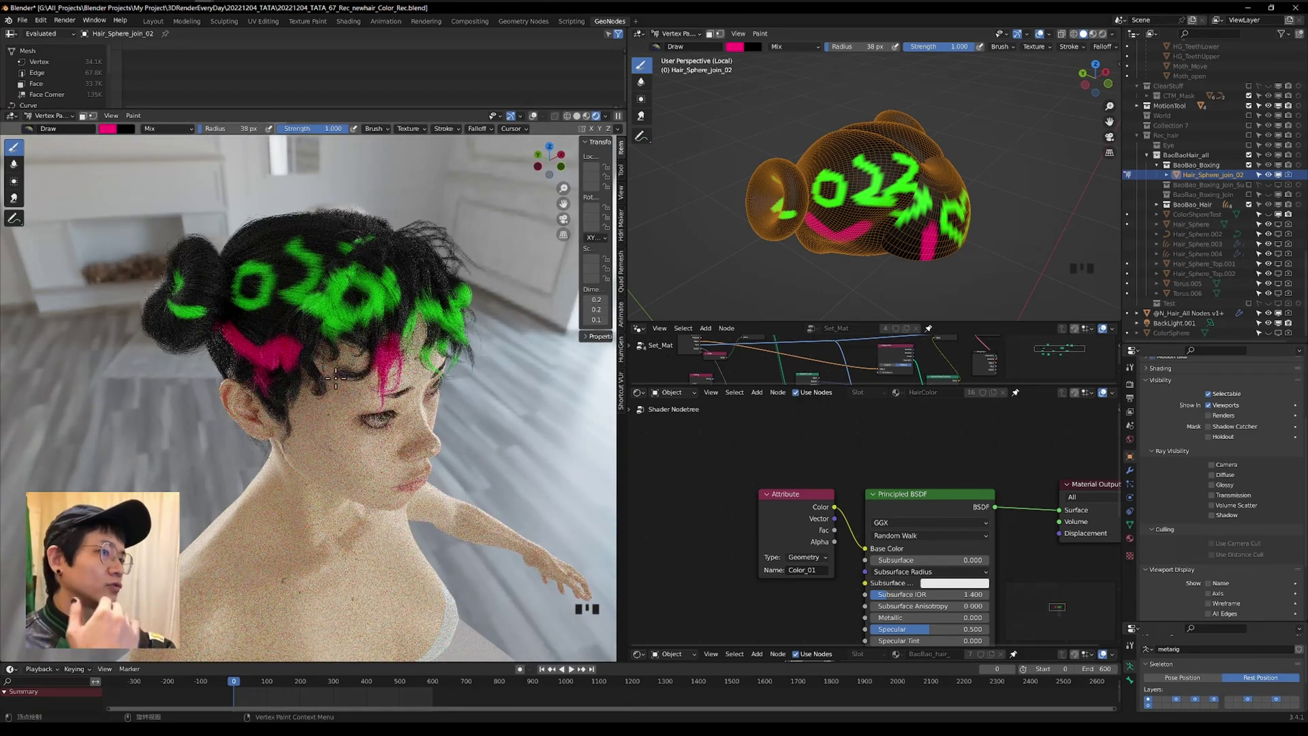
pyautogui.moveTo(336, 373); pyautogui.dragTo(319, 386, button='middle')
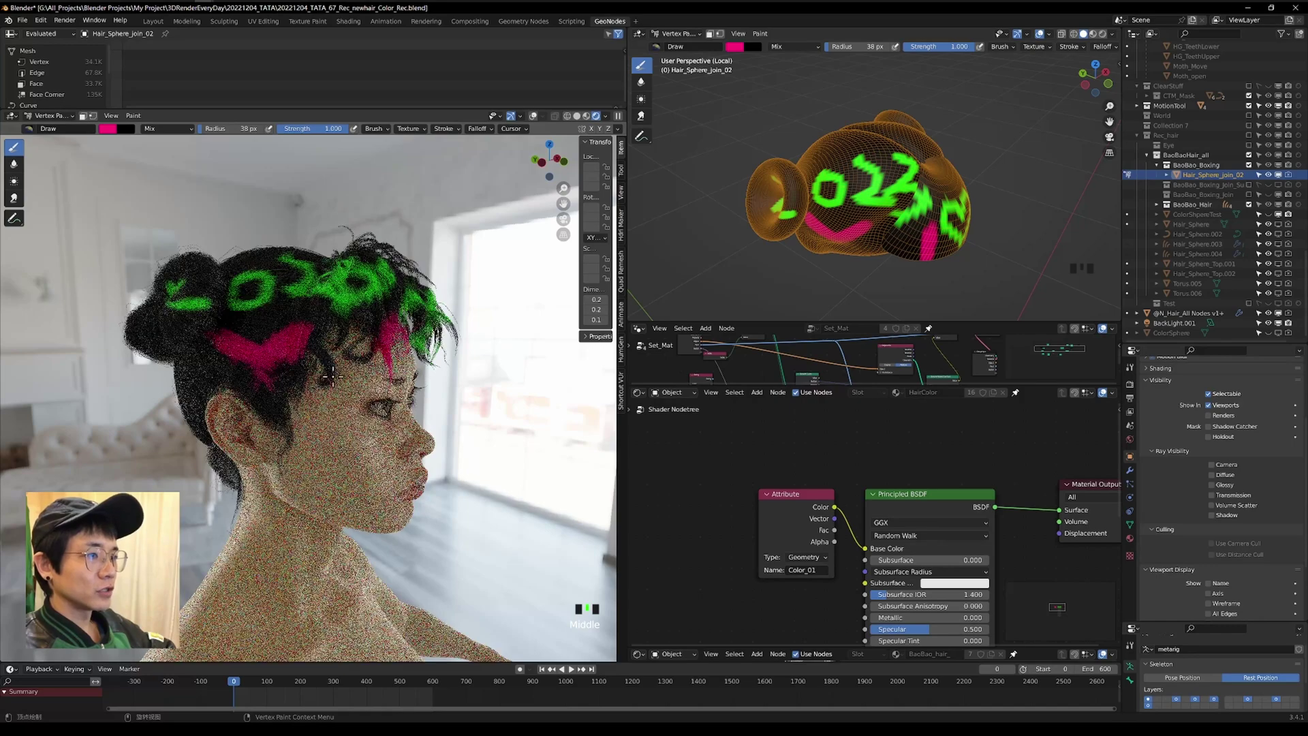
pyautogui.moveTo(327, 345); pyautogui.dragTo(326, 342)
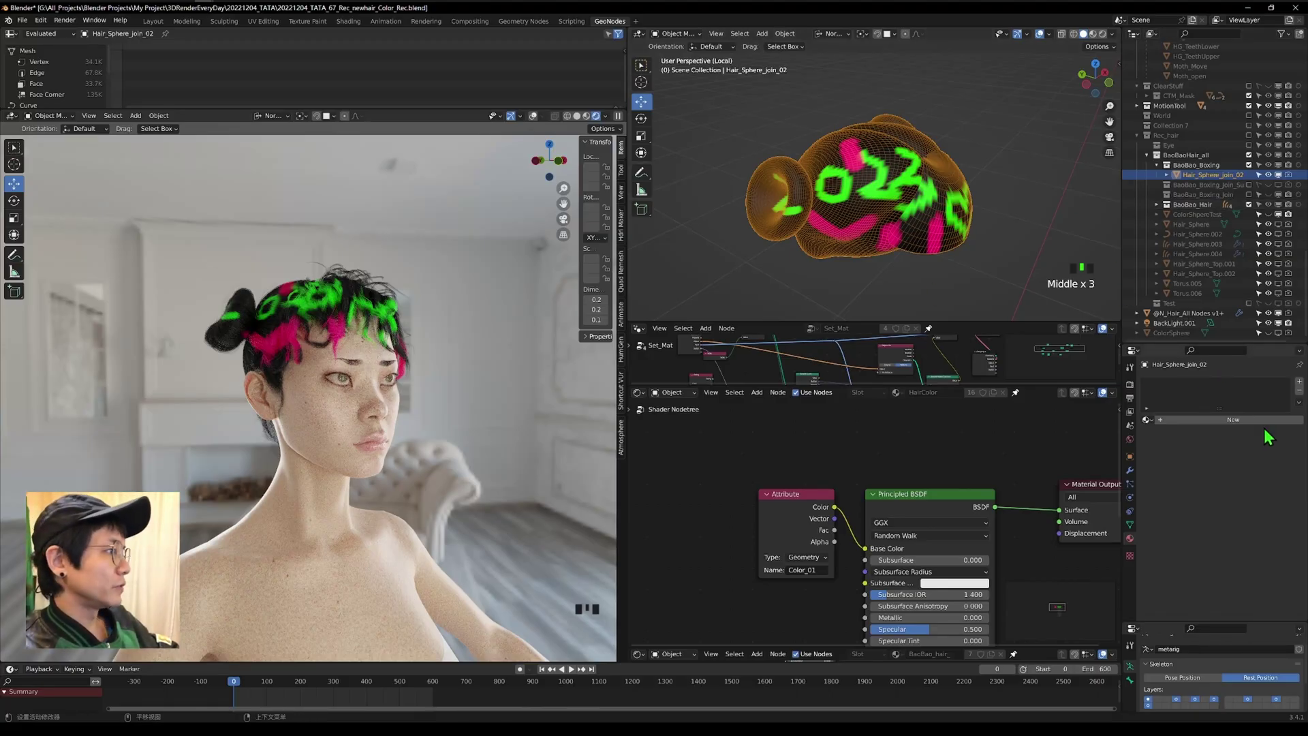
# Create a new material on Hair_Sphere_join_02 and name it ImageColor.
pyautogui.click(1196, 420)
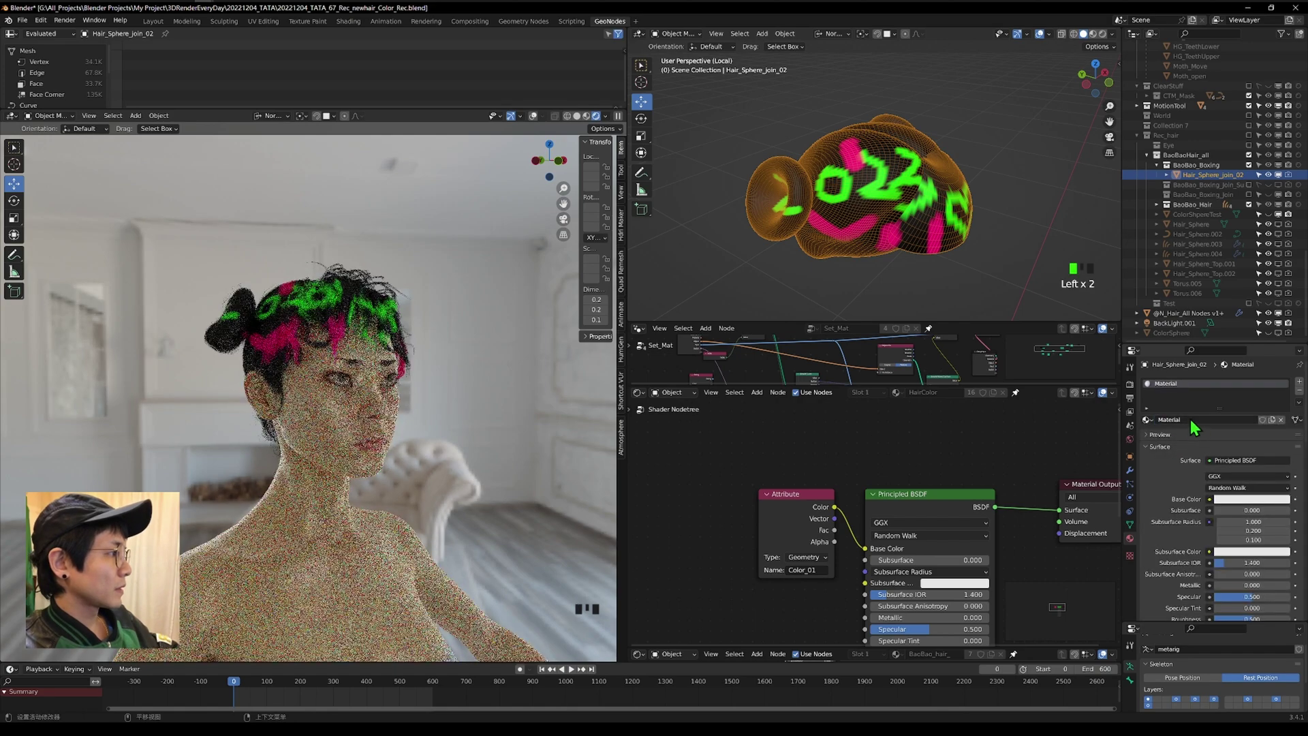
pyautogui.click(1243, 421)
pyautogui.press('BackSpace')
pyautogui.press('BackSpace')
pyautogui.press('BackSpace')
pyautogui.press('BackSpace')
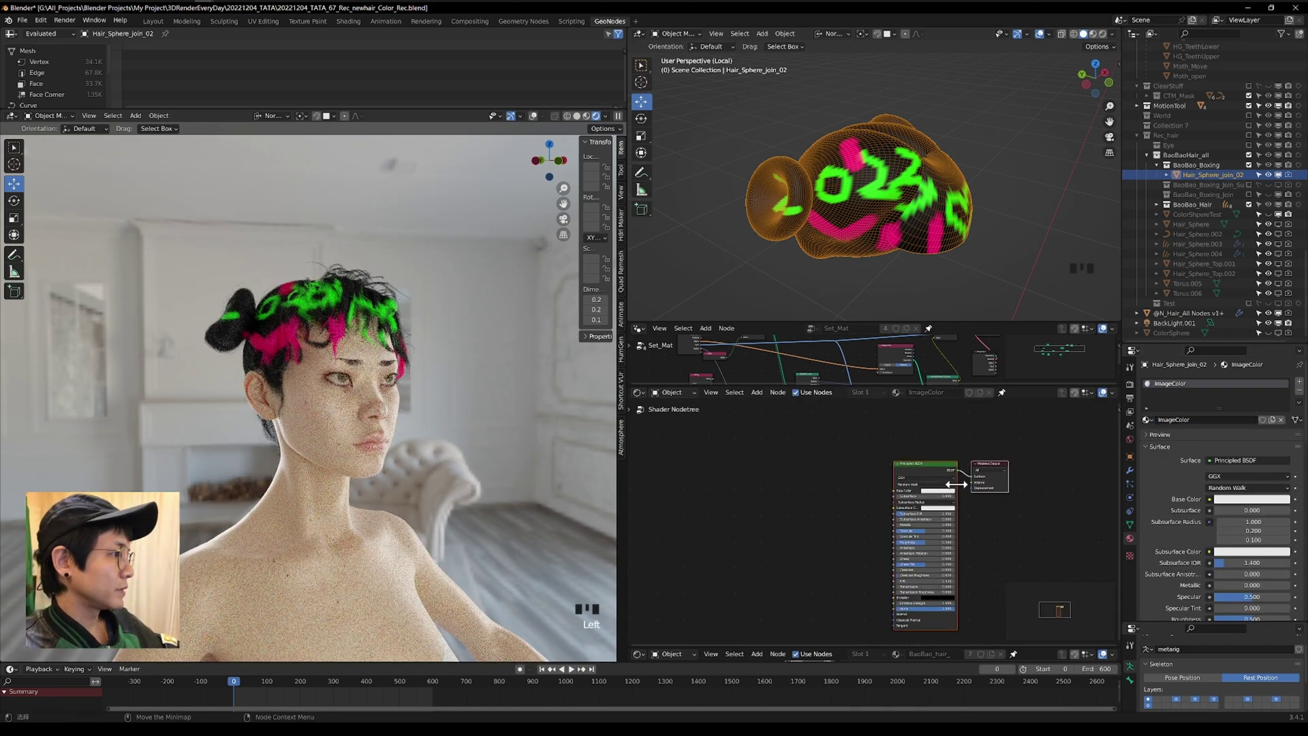
# Show the base mesh's viewport in Material Preview shading and set the ImageColor material's Base Color to a saturated blue.
pyautogui.moveTo(952, 488); pyautogui.dragTo(896, 506, button='middle')
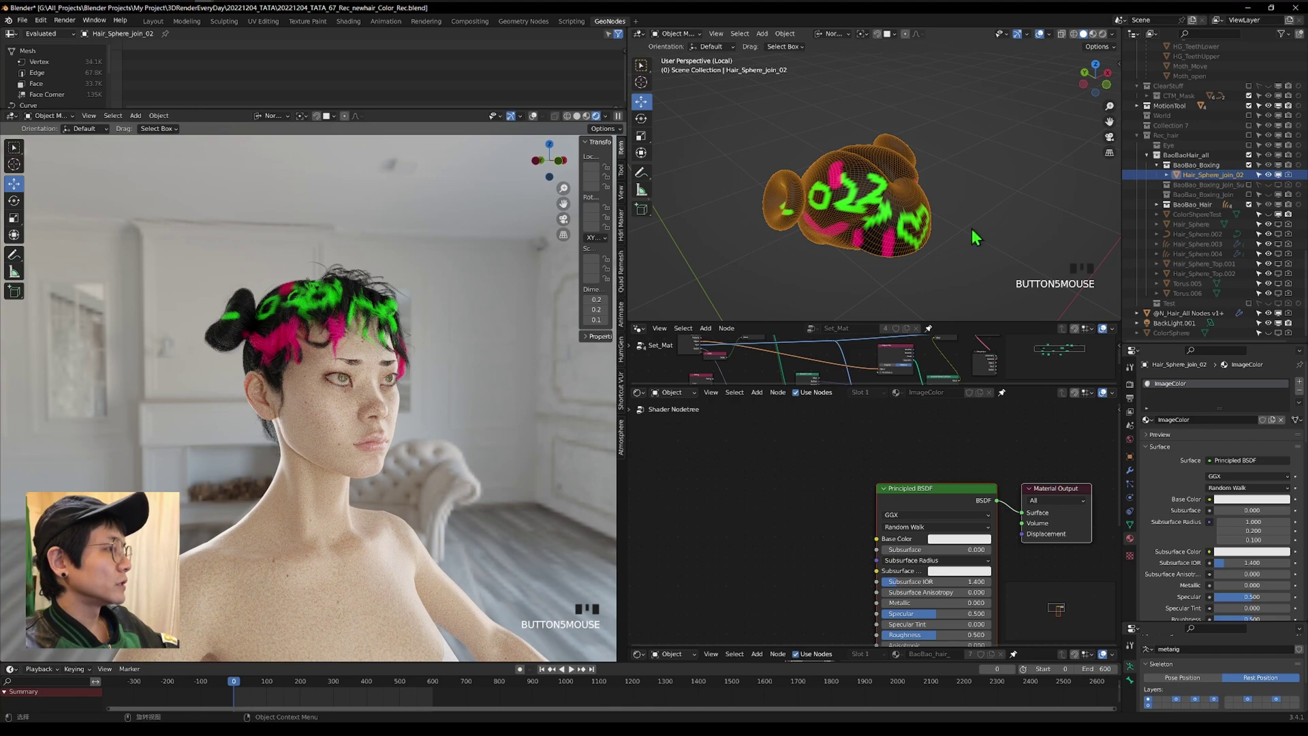
pyautogui.moveTo(973, 232); pyautogui.dragTo(918, 197, button='middle')
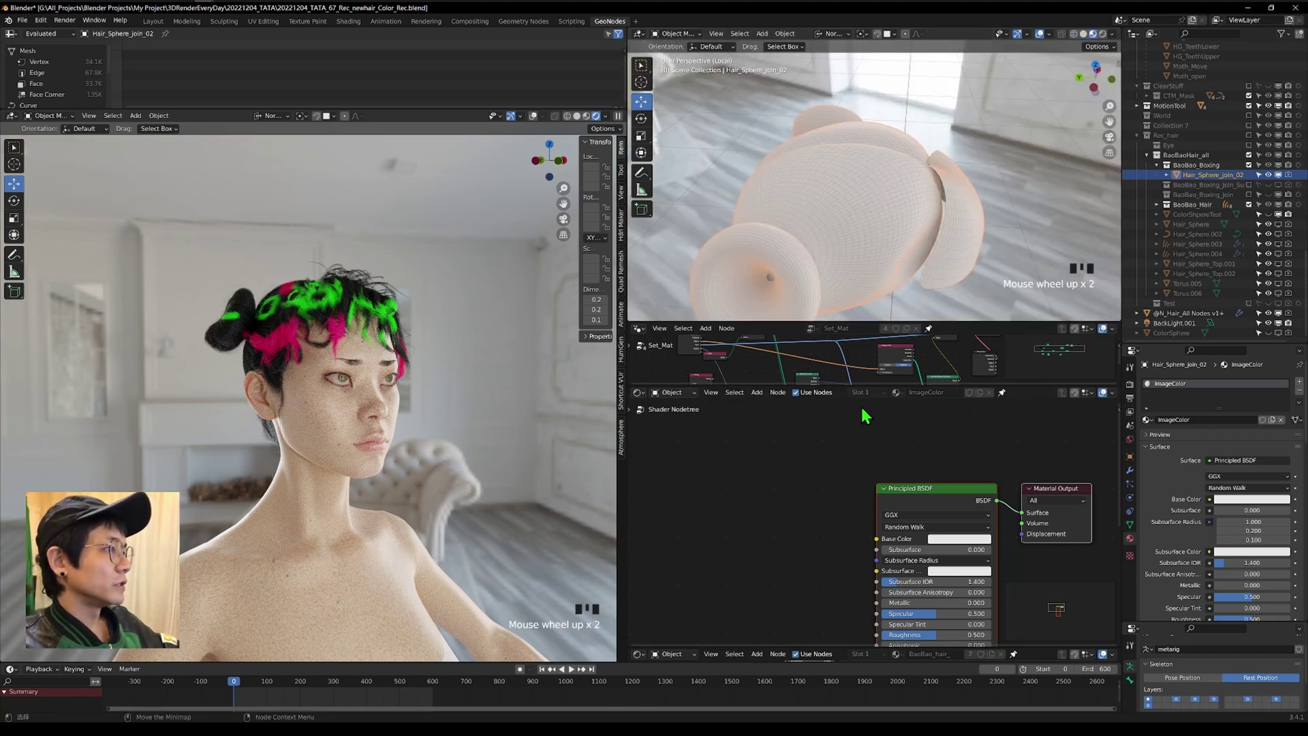
pyautogui.moveTo(910, 250); pyautogui.dragTo(845, 207, button='middle')
pyautogui.click(959, 538)
pyautogui.click(1000, 421)
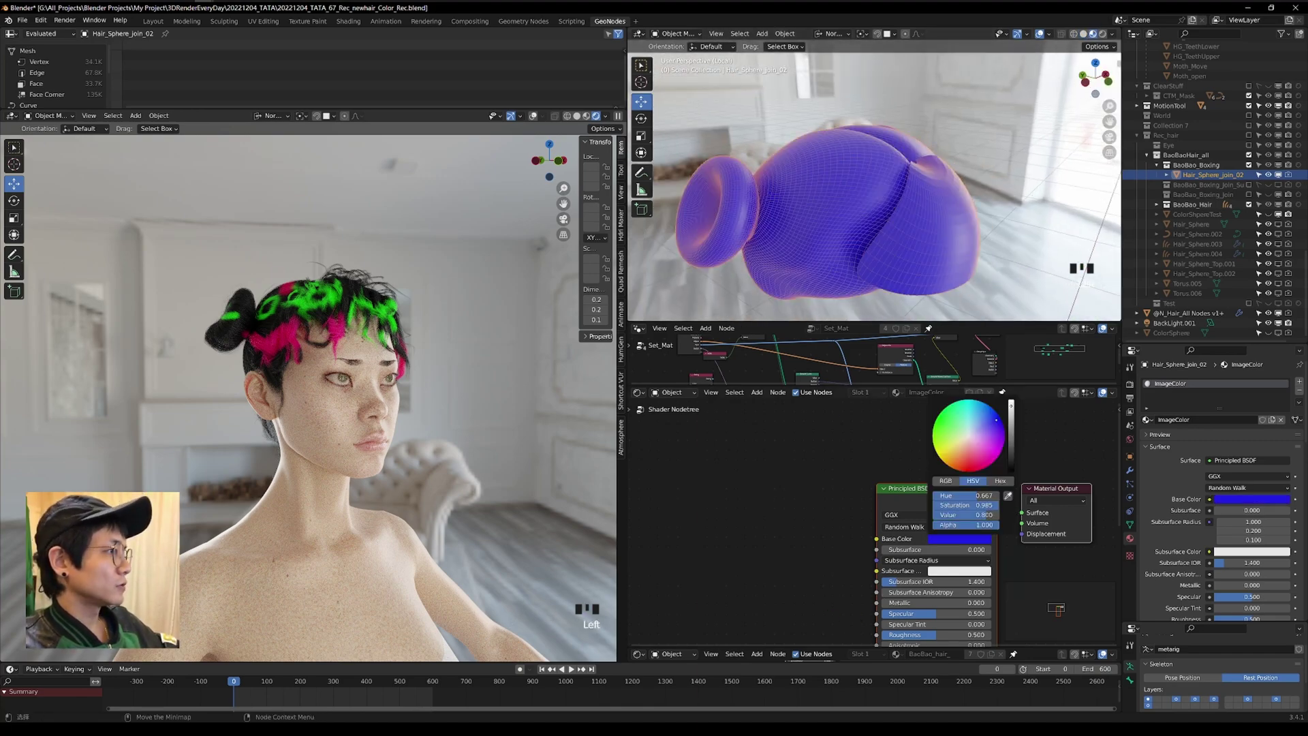
# Add an empty Image Texture node beside the ImageColor material's Principled BSDF.
pyautogui.scroll(-3, 826, 587)
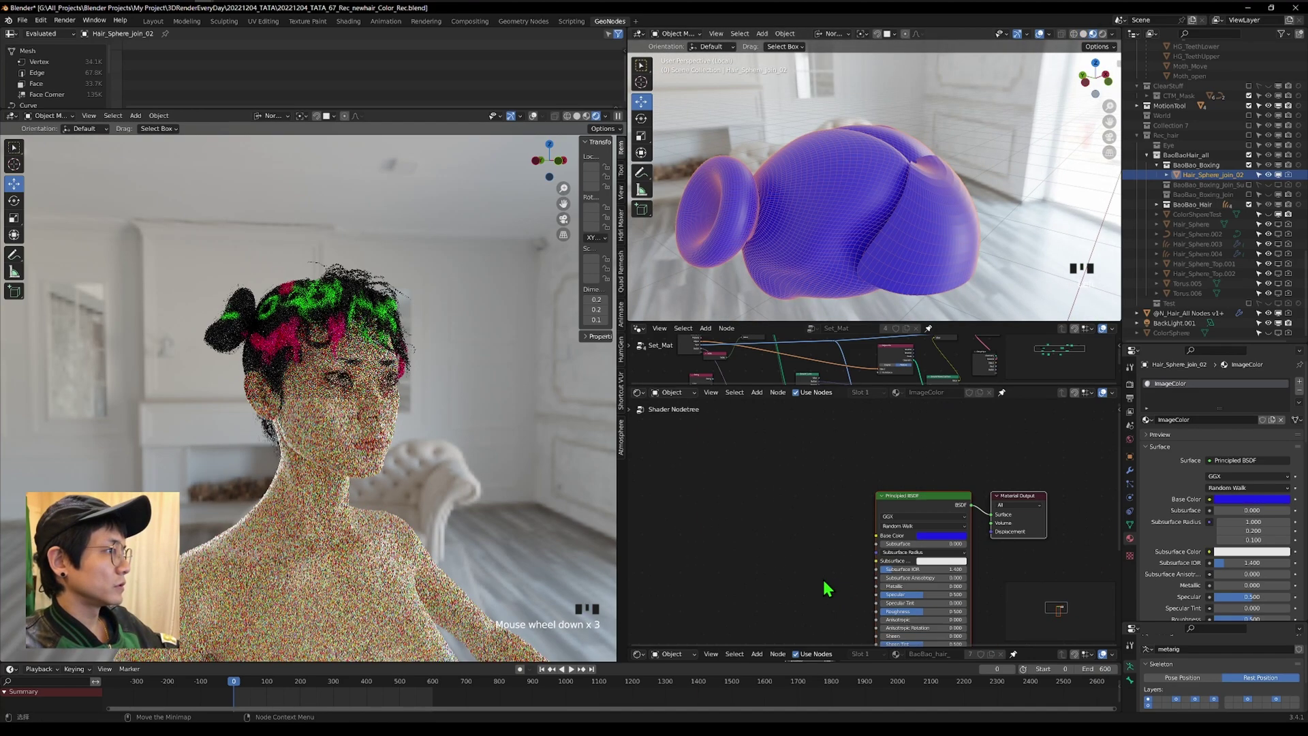
pyautogui.moveTo(827, 587); pyautogui.dragTo(889, 558, button='middle')
pyautogui.click(840, 501)
pyautogui.hotkey('shift', 'a')
pyautogui.click(832, 495)
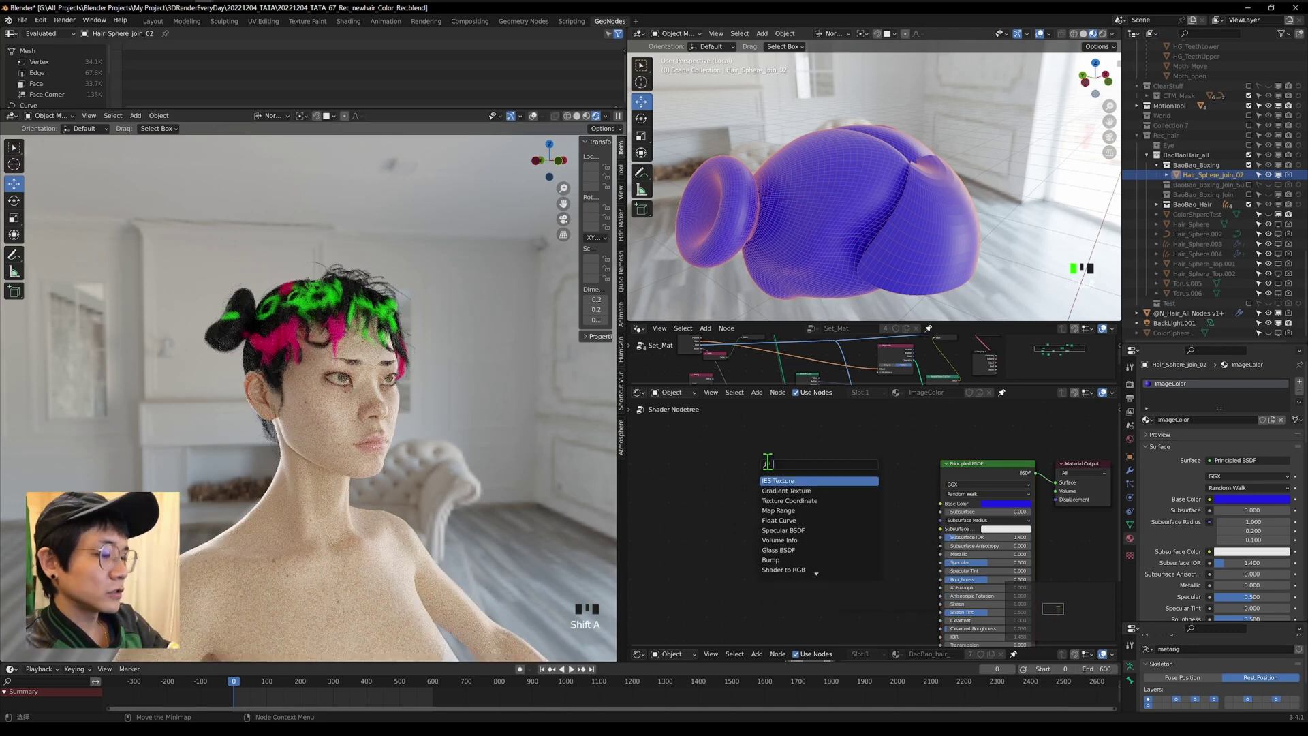
pyautogui.write('im')
pyautogui.press('Return')
pyautogui.click(728, 522)
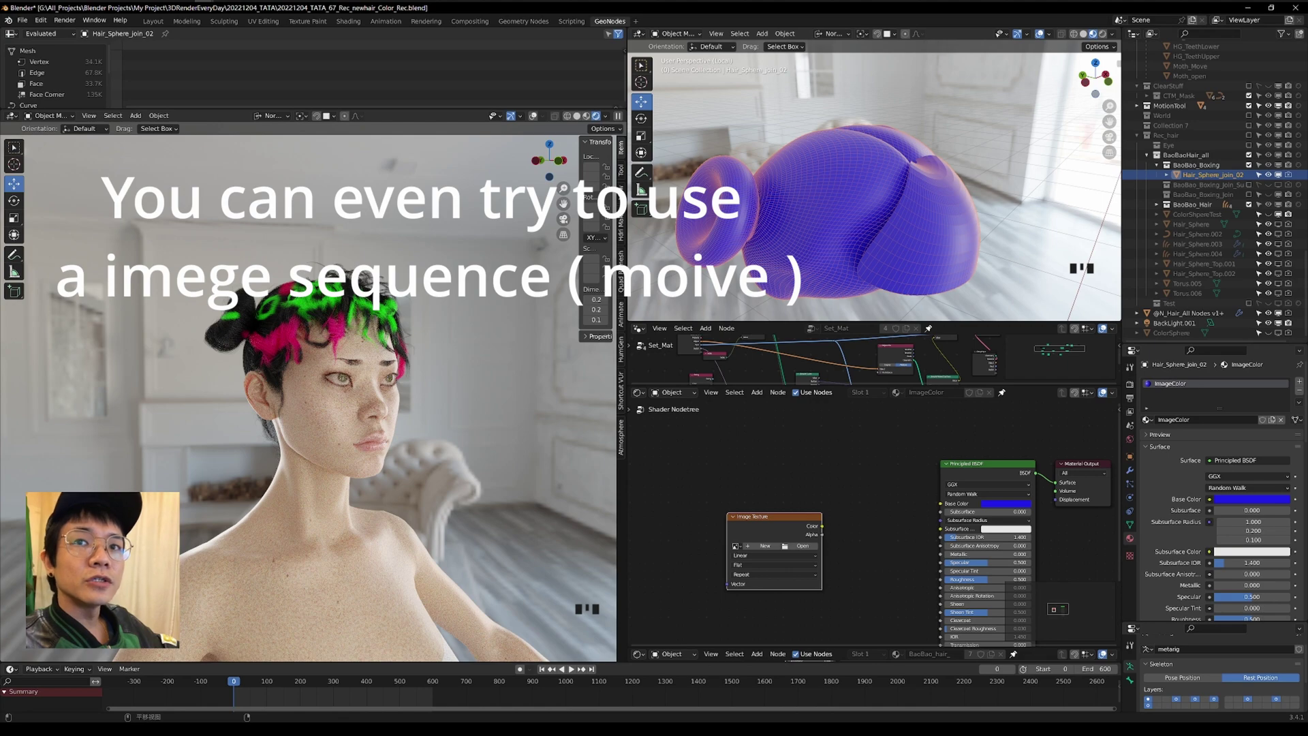
# Bring a screenshot PNG into the ImageColor material as an image texture and connect its Color to the Principled BSDF's Base Color.
pyautogui.moveTo(821, 477); pyautogui.dragTo(821, 477)
pyautogui.moveTo(743, 520); pyautogui.dragTo(691, 548)
pyautogui.moveTo(860, 473); pyautogui.dragTo(941, 504)
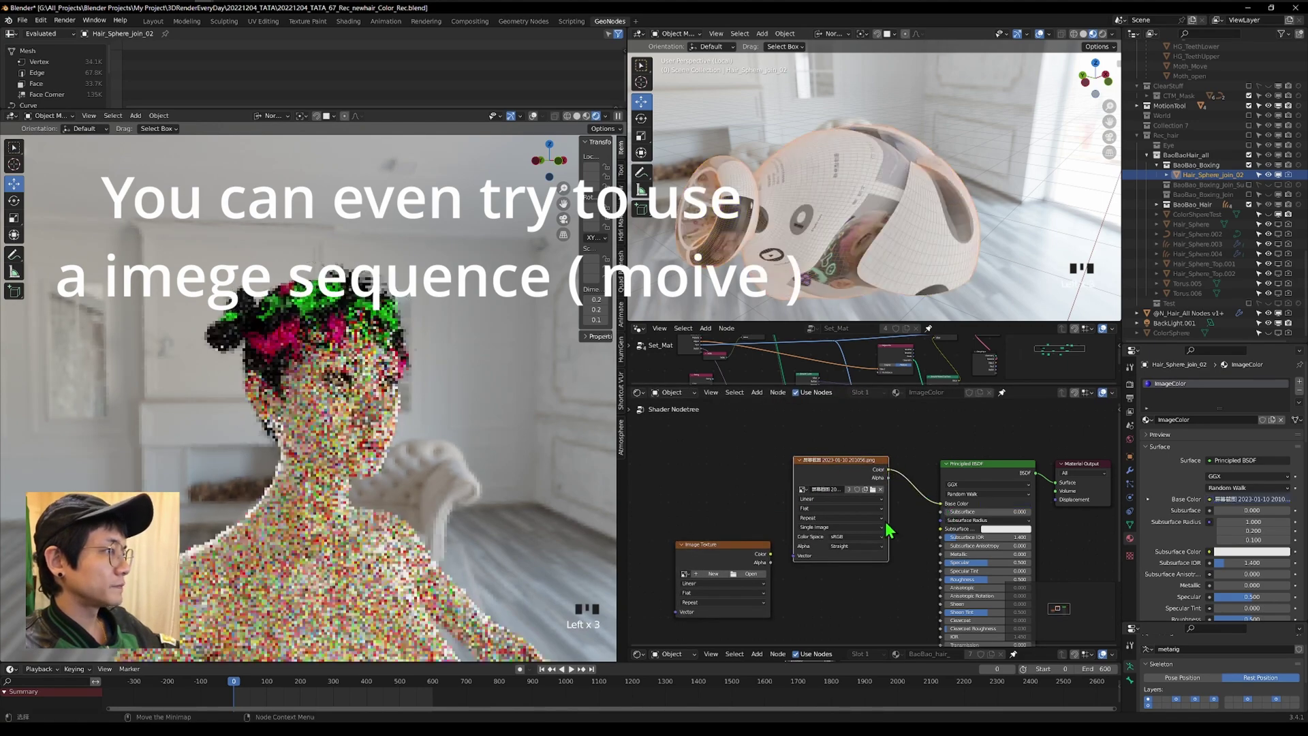
pyautogui.moveTo(749, 293); pyautogui.dragTo(903, 257, button='middle')
pyautogui.moveTo(401, 276); pyautogui.dragTo(423, 317, button='middle')
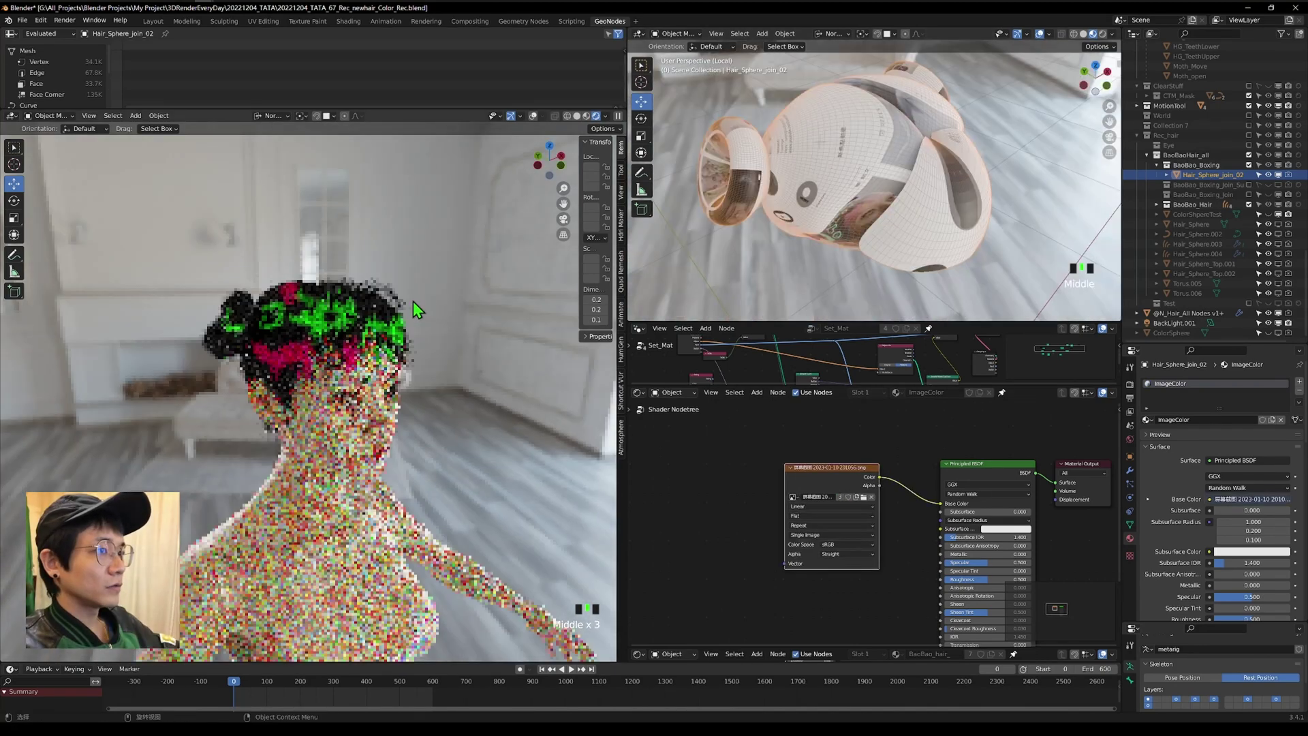
pyautogui.keyDown('shift'); pyautogui.moveTo(423, 316); pyautogui.dragTo(432, 330, button='middle'); pyautogui.keyUp('shift')
pyautogui.scroll(3, 432, 330)
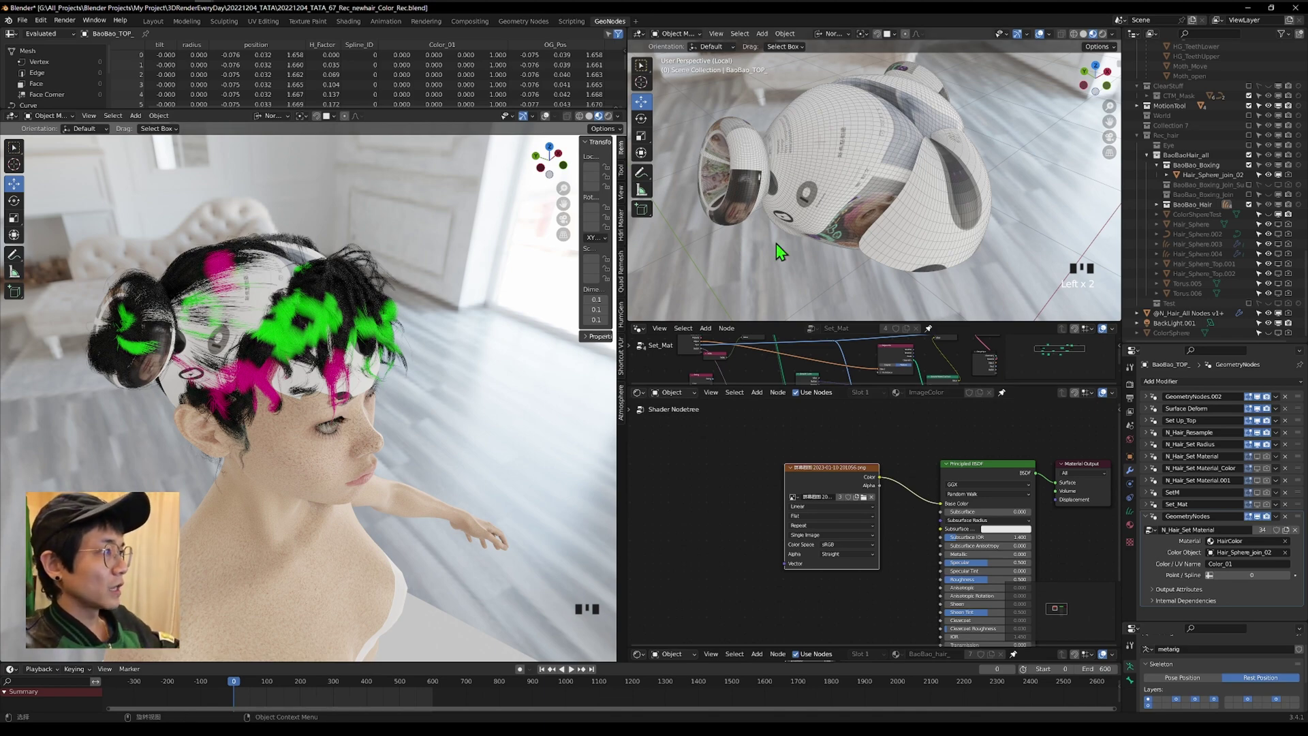
# Set the Material of BaoBao_TOP_'s N_Hair_Set Material modifier to ImageColor and compare the hair with the base mesh.
pyautogui.moveTo(776, 244); pyautogui.dragTo(826, 182, button='middle')
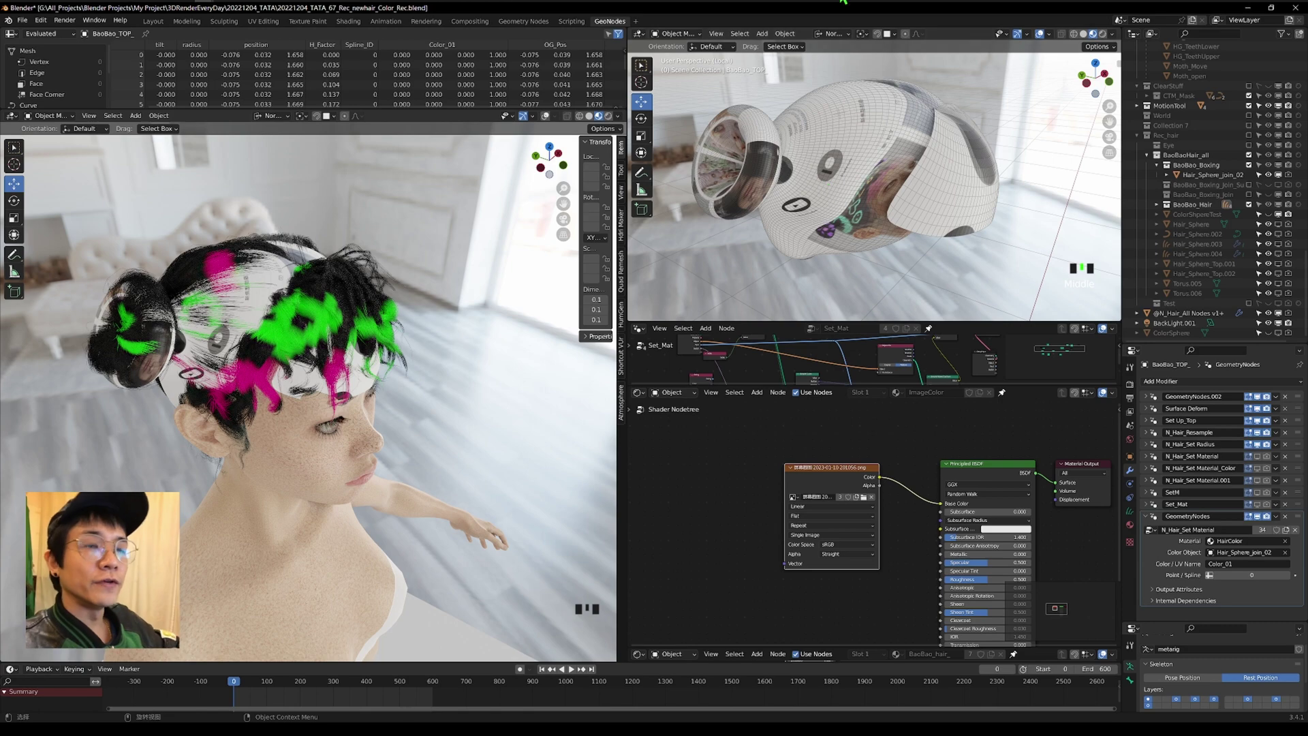
pyautogui.scroll(-2, 882, 132)
pyautogui.click(1231, 541)
pyautogui.click(1210, 507)
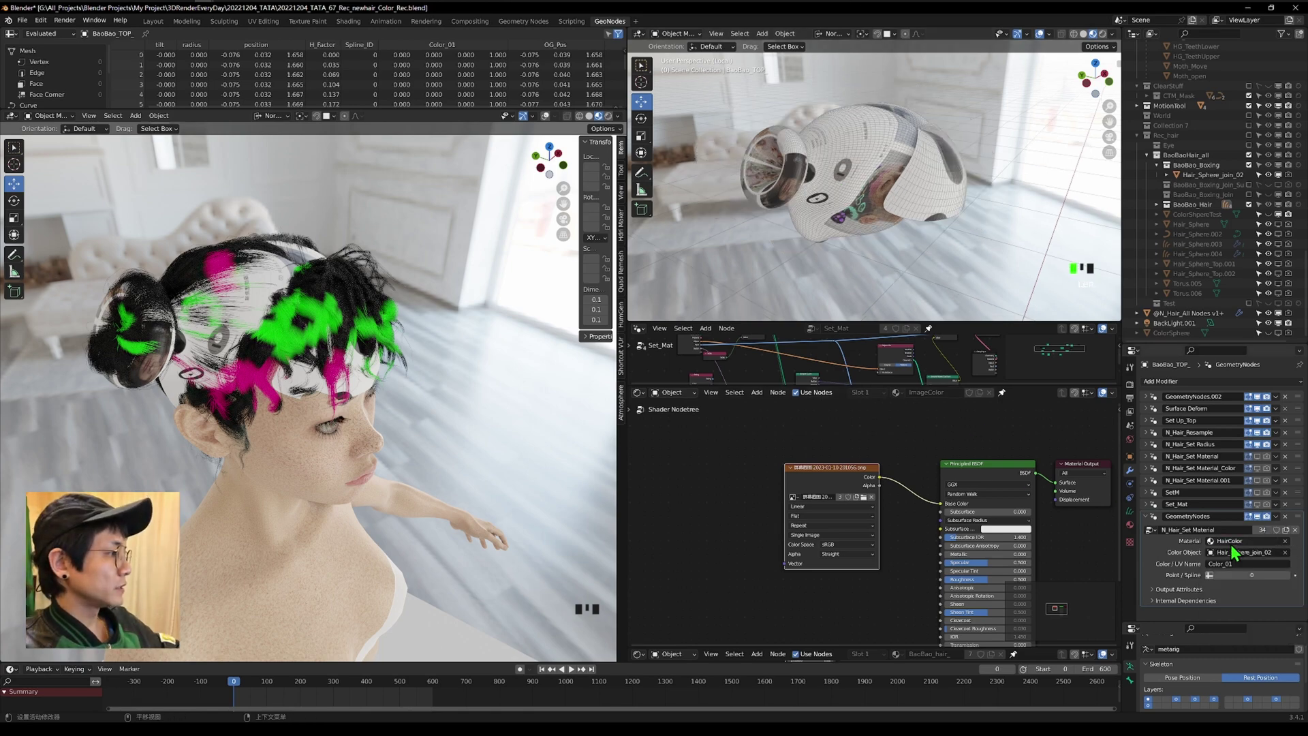
pyautogui.click(1254, 541)
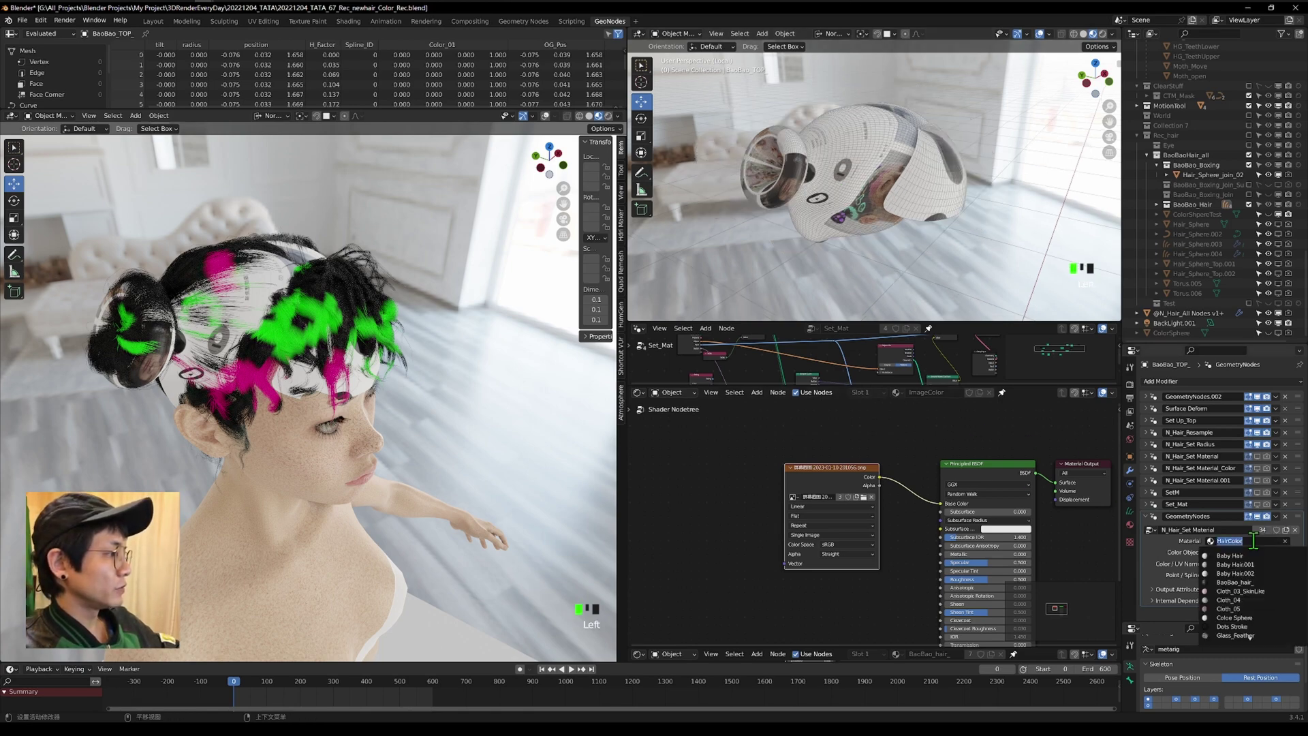
pyautogui.write('im')
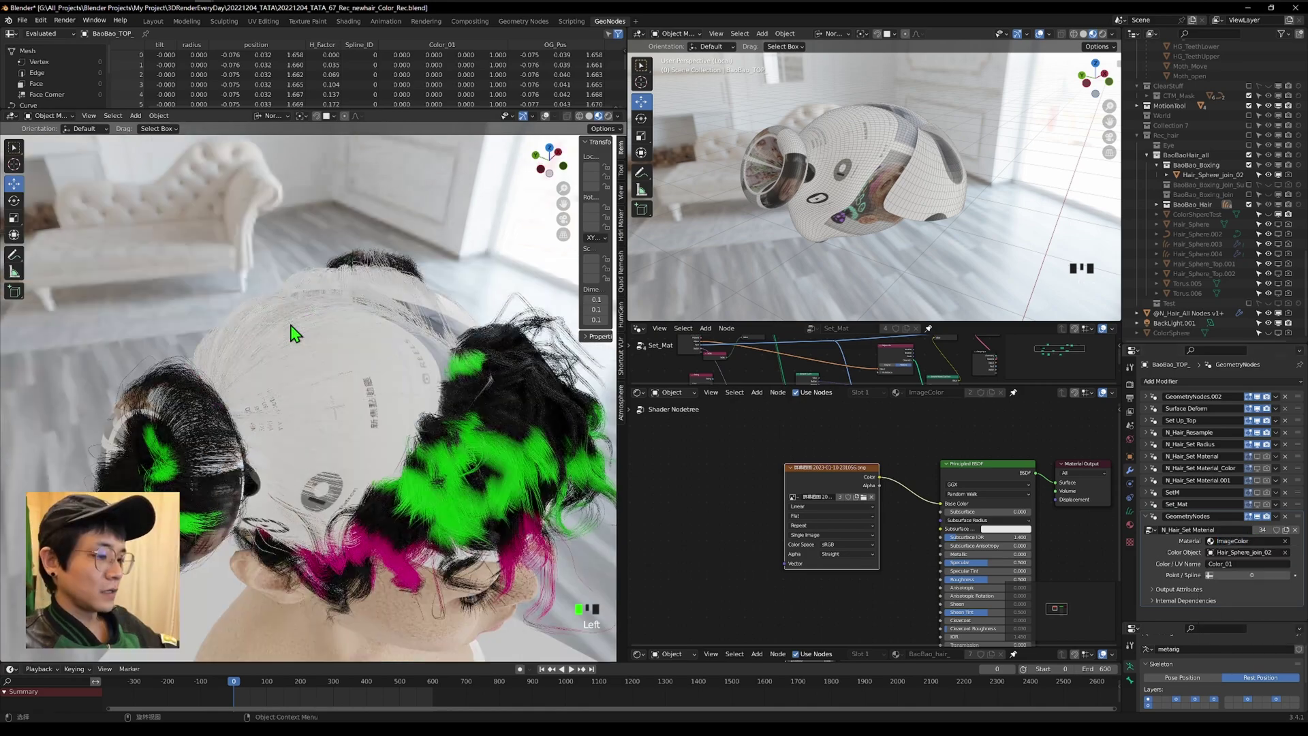
pyautogui.moveTo(295, 333); pyautogui.dragTo(290, 439, button='middle')
pyautogui.moveTo(151, 373); pyautogui.dragTo(423, 301, button='middle')
pyautogui.moveTo(925, 148); pyautogui.dragTo(634, 175, button='middle')
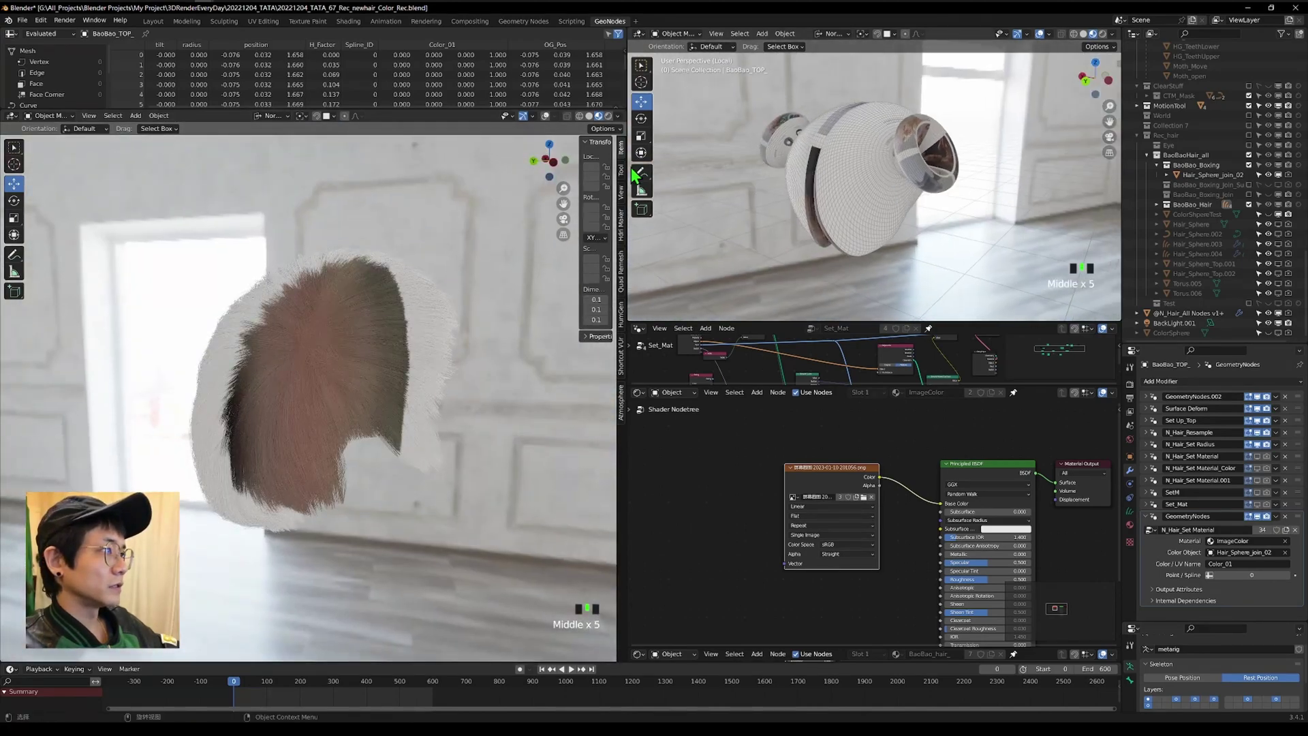
pyautogui.moveTo(918, 193); pyautogui.dragTo(988, 225, button='middle')
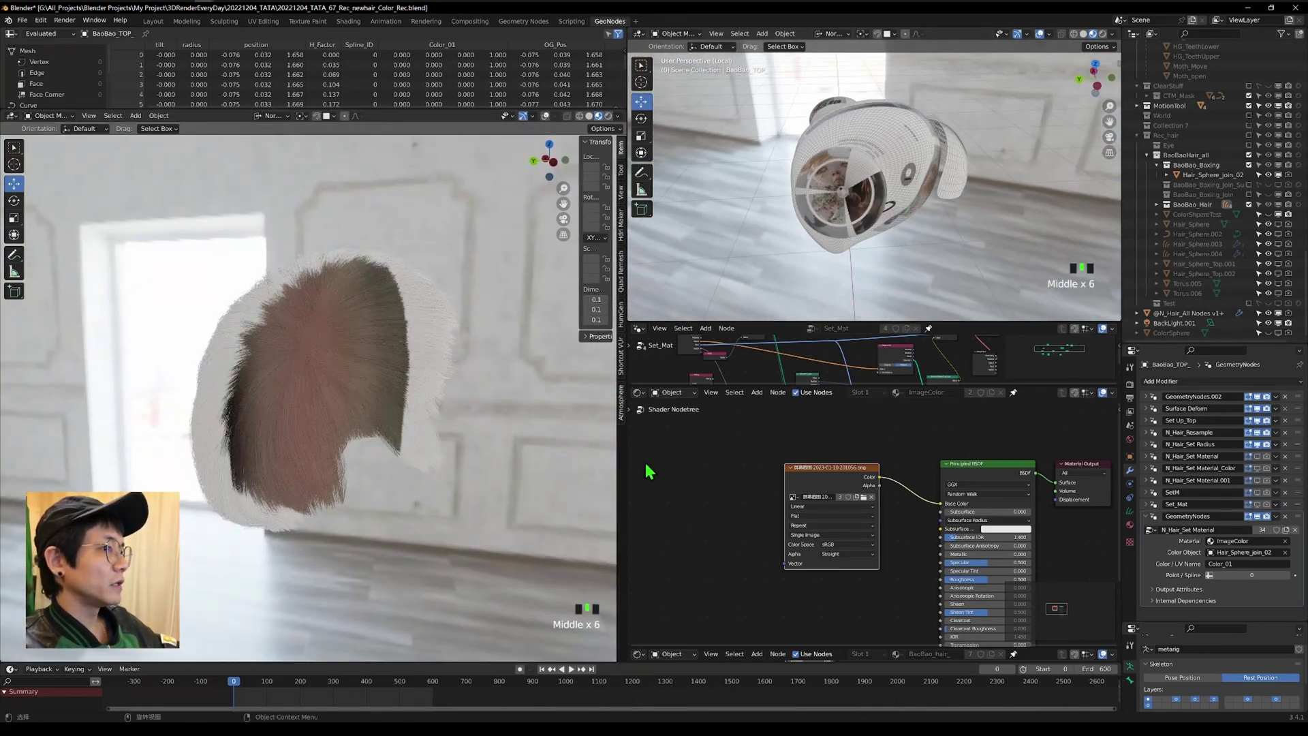
# Check the UV map name on Hair_Sphere_join_02 and enter UVMap as BaoBao_TOP_'s Color / UV Name in the N_Hair_Set Material modifier.
pyautogui.click(1230, 564)
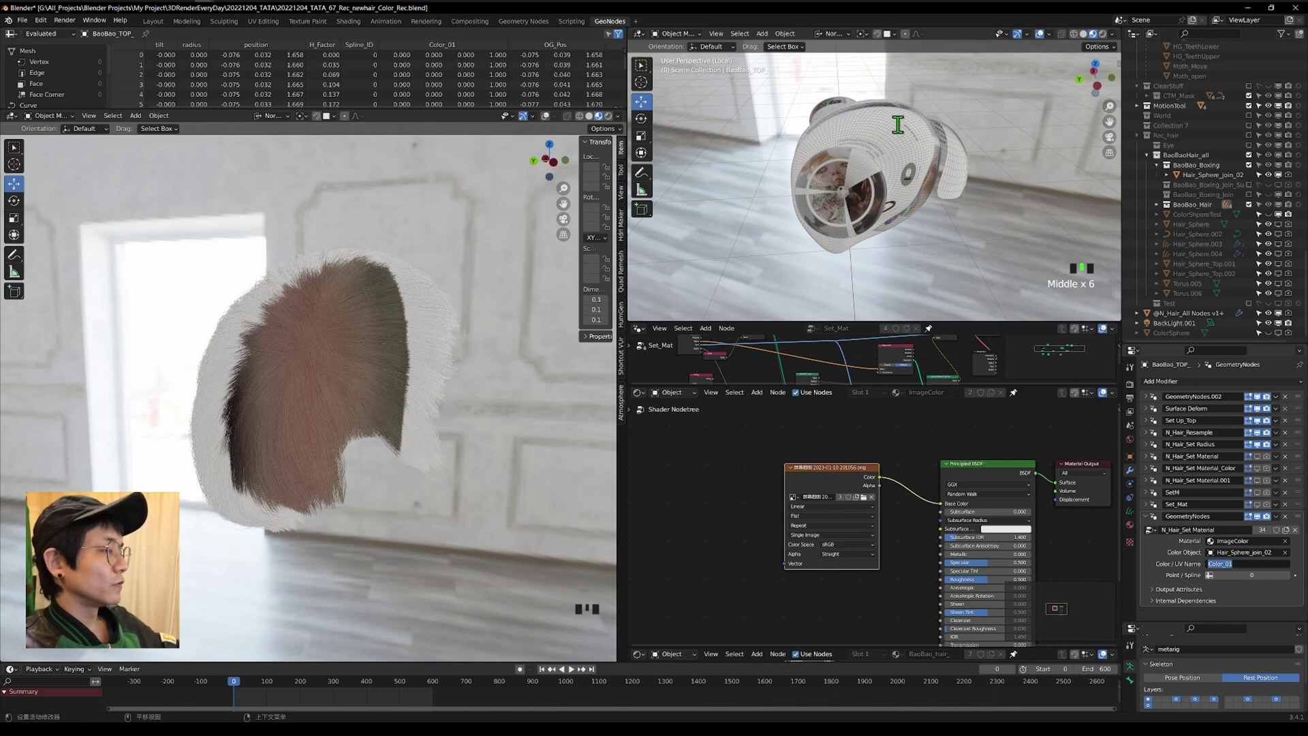
pyautogui.click(928, 163)
pyautogui.click(1130, 524)
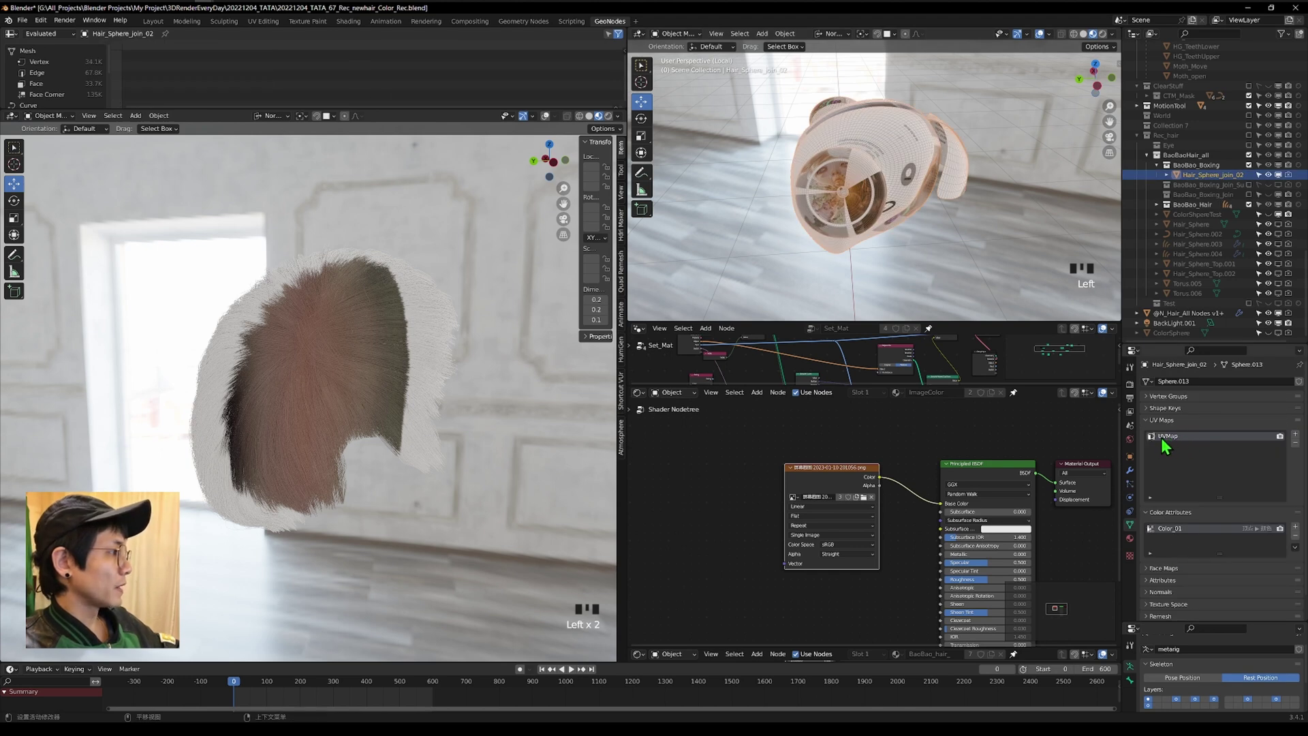
pyautogui.click(817, 233)
pyautogui.click(312, 349)
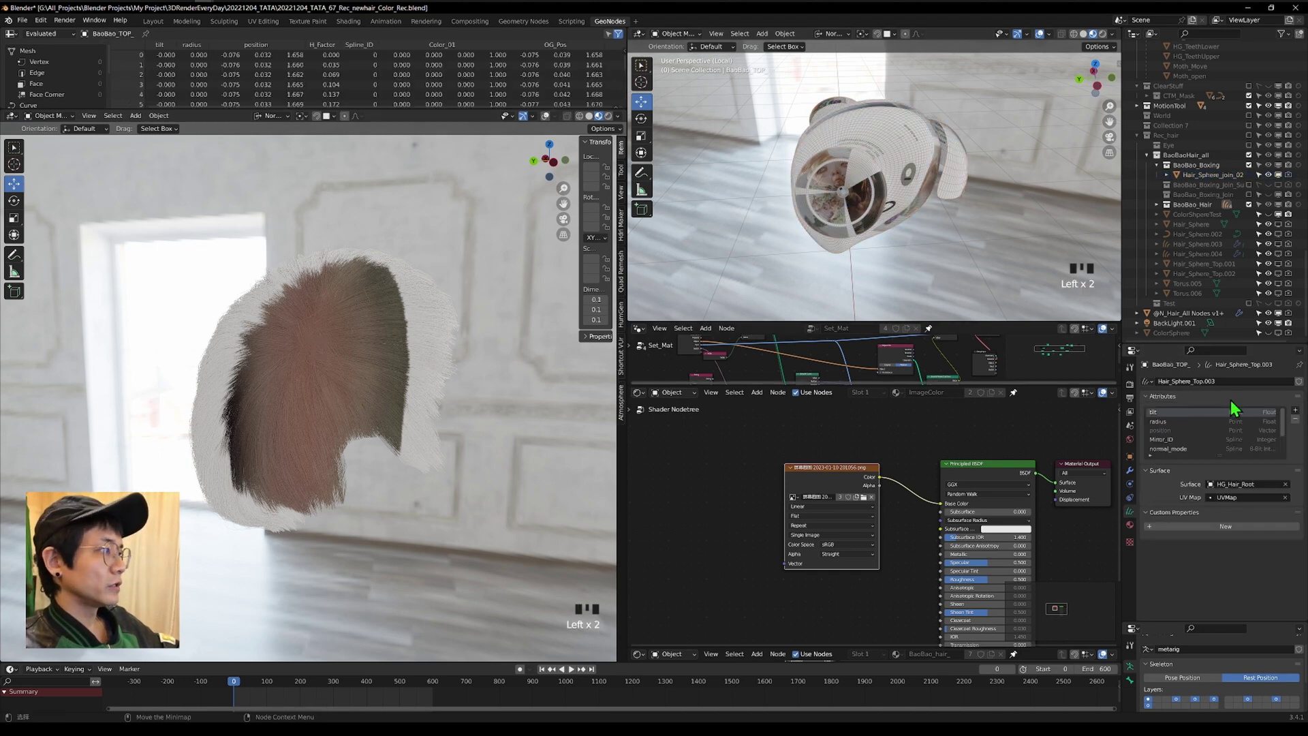
pyautogui.click(1130, 470)
pyautogui.doubleClick(1241, 564)
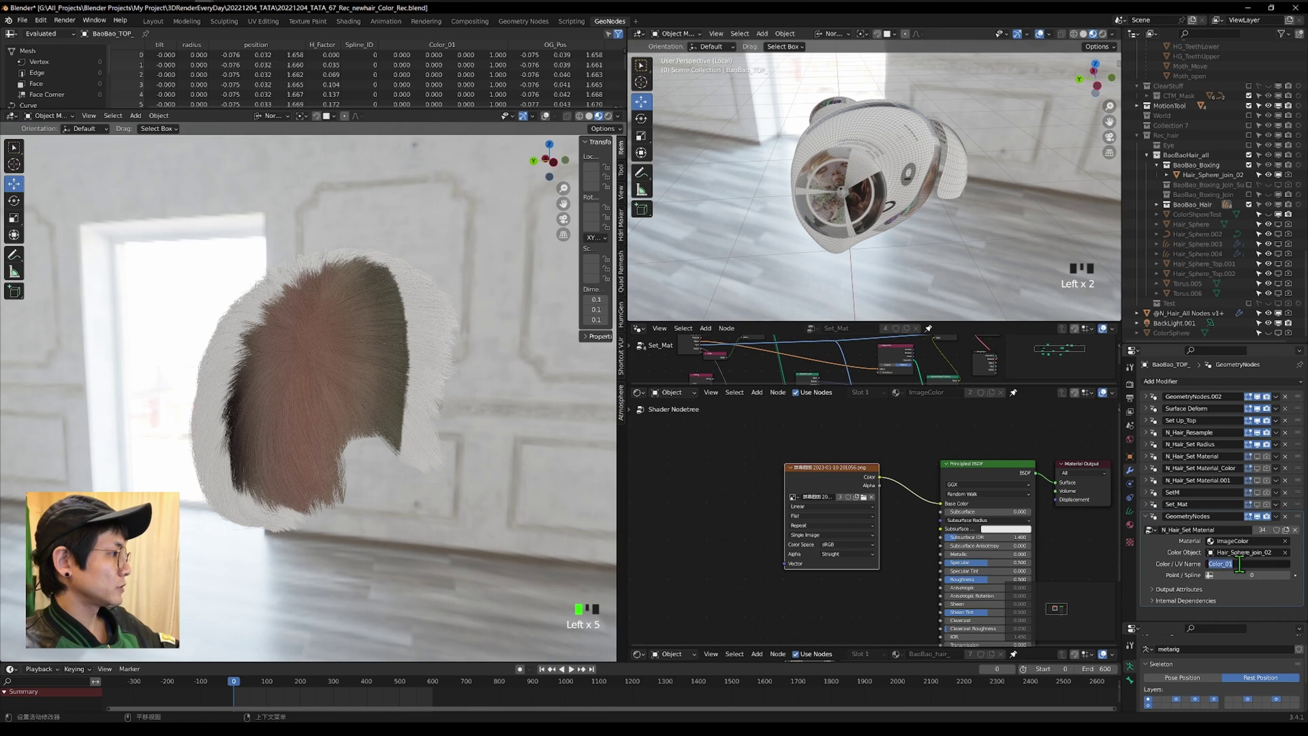
pyautogui.write('UVMap')
pyautogui.click(1223, 508)
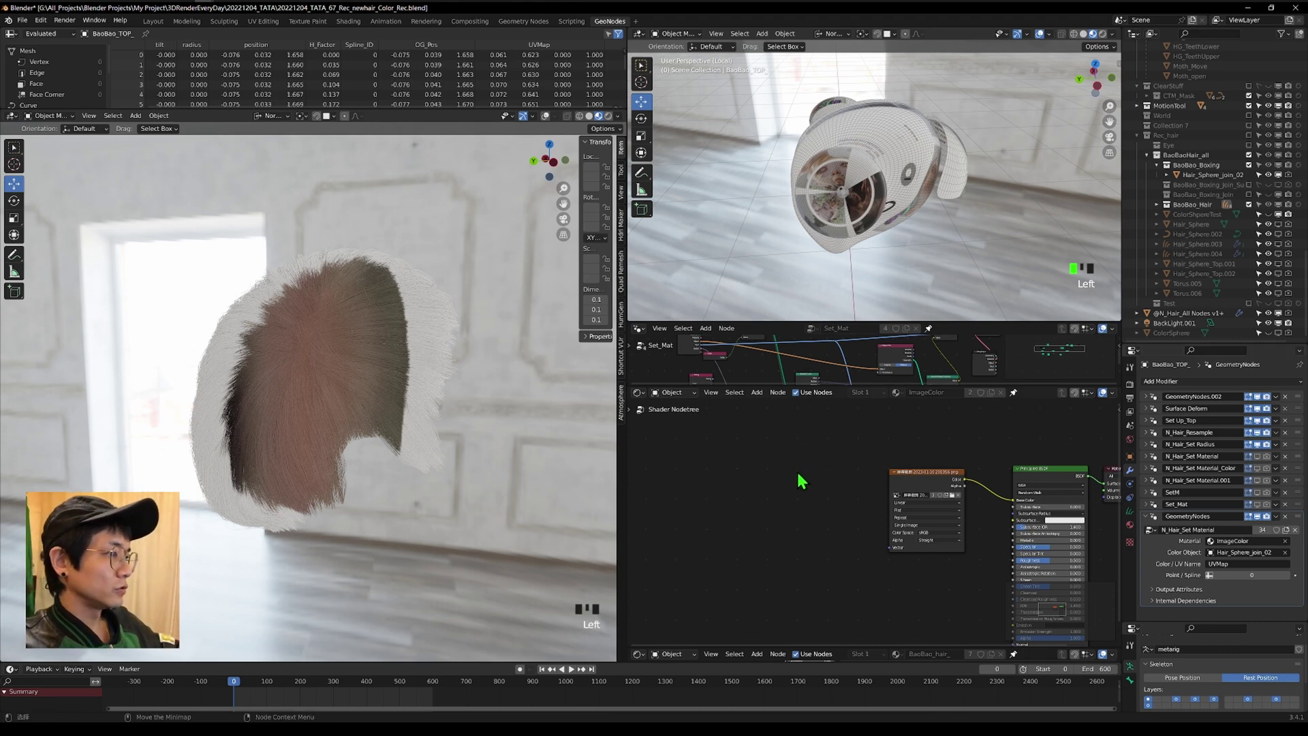
# Add an Attribute node named UVMap to the ImageColor material and connect its Vector to the Image Texture's Vector.
pyautogui.hotkey('shift', 'a')
pyautogui.write('mi')
pyautogui.press('BackSpace')
pyautogui.press('BackSpace')
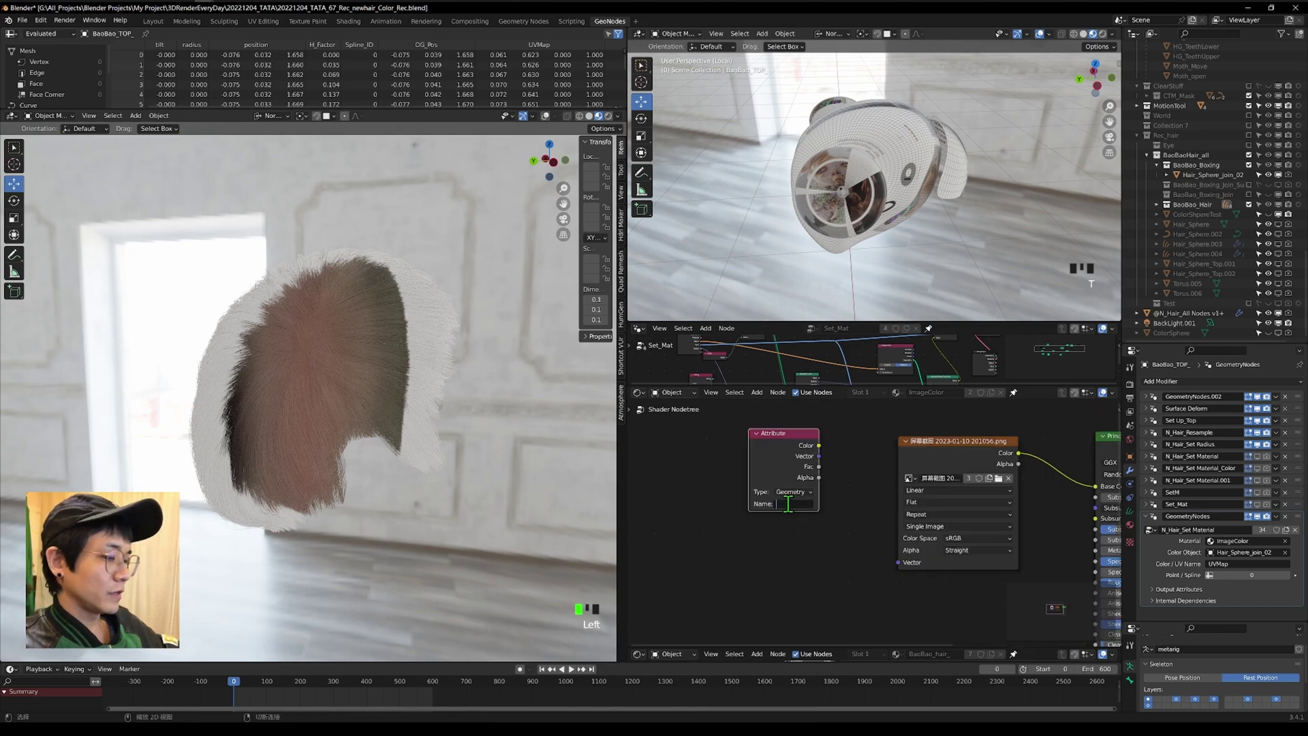
pyautogui.press('Return')
pyautogui.moveTo(819, 456); pyautogui.dragTo(913, 571)
pyautogui.moveTo(493, 383); pyautogui.dragTo(390, 395, button='middle')
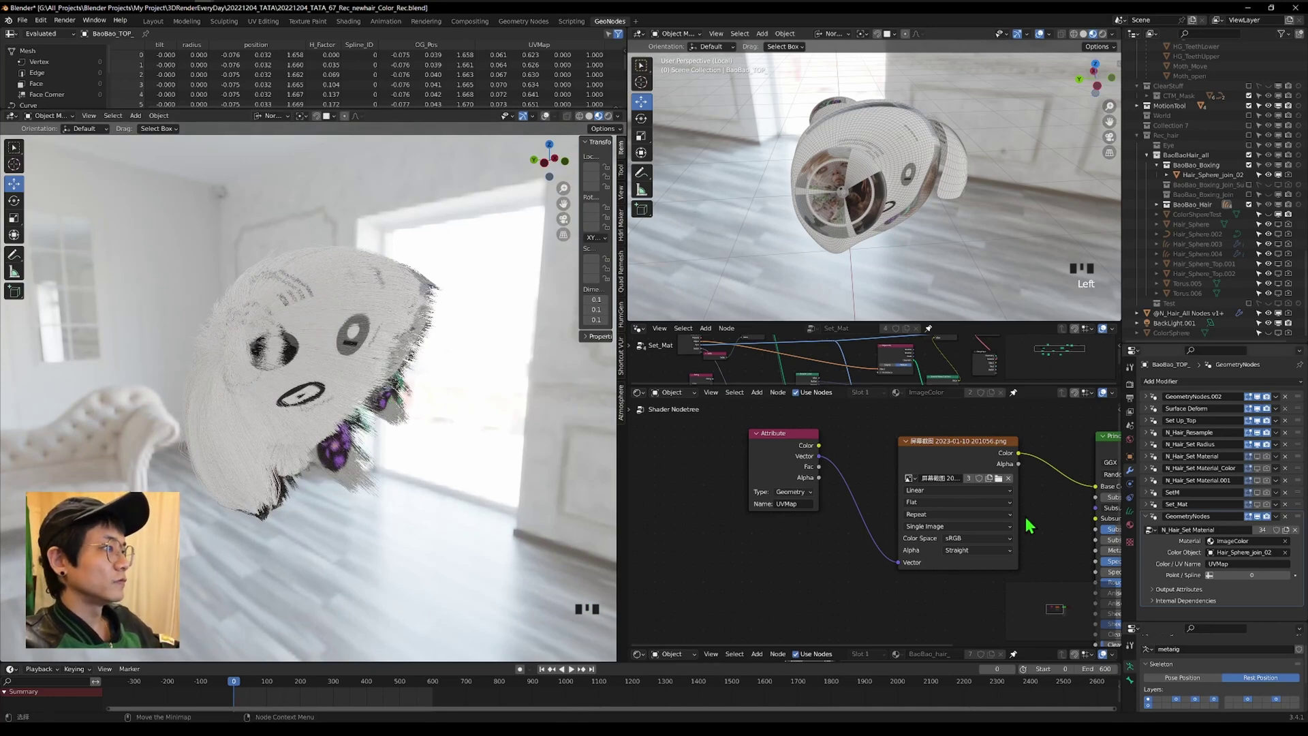
# Copy the N_Hair_Set Material modifier from BaoBao_TOP_ to the other hair curve objects and save the file.
pyautogui.moveTo(340, 402); pyautogui.dragTo(418, 444, button='middle')
pyautogui.scroll(2, 954, 266)
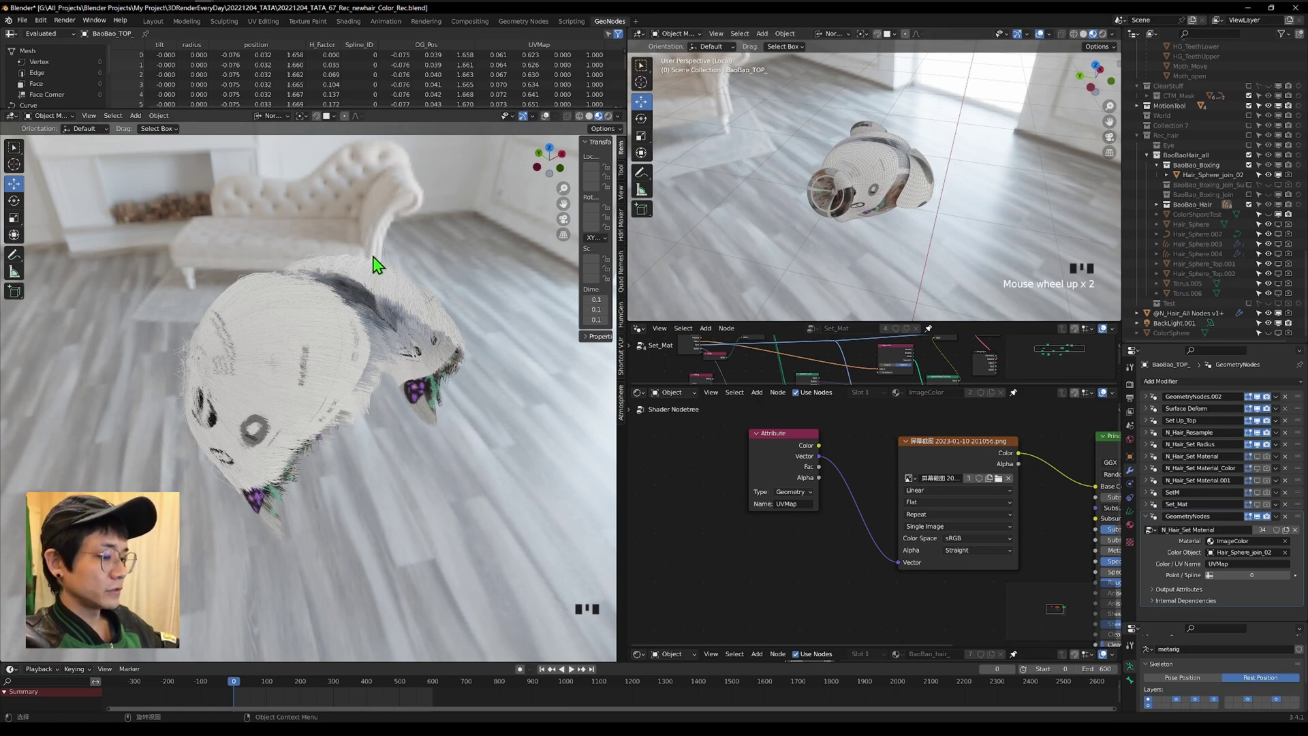
pyautogui.moveTo(409, 344); pyautogui.dragTo(416, 373, button='middle')
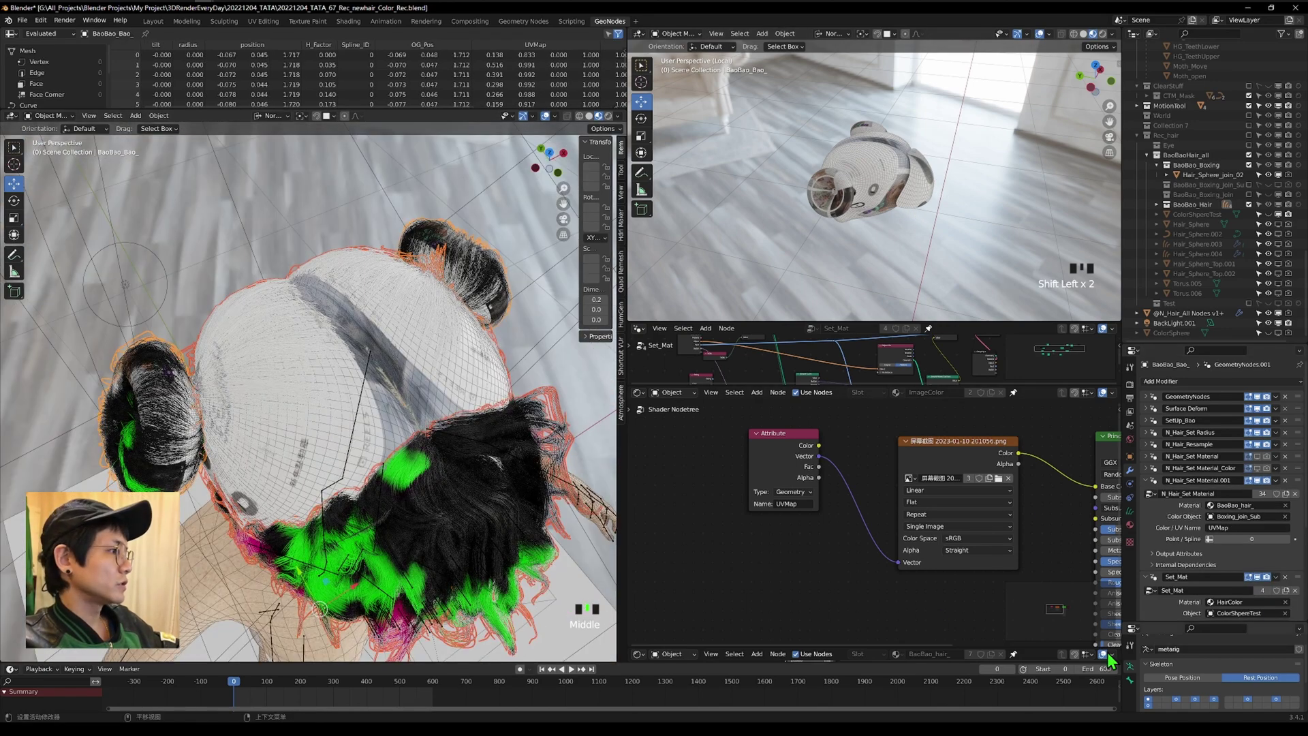
pyautogui.moveTo(247, 515); pyautogui.dragTo(326, 402, button='middle')
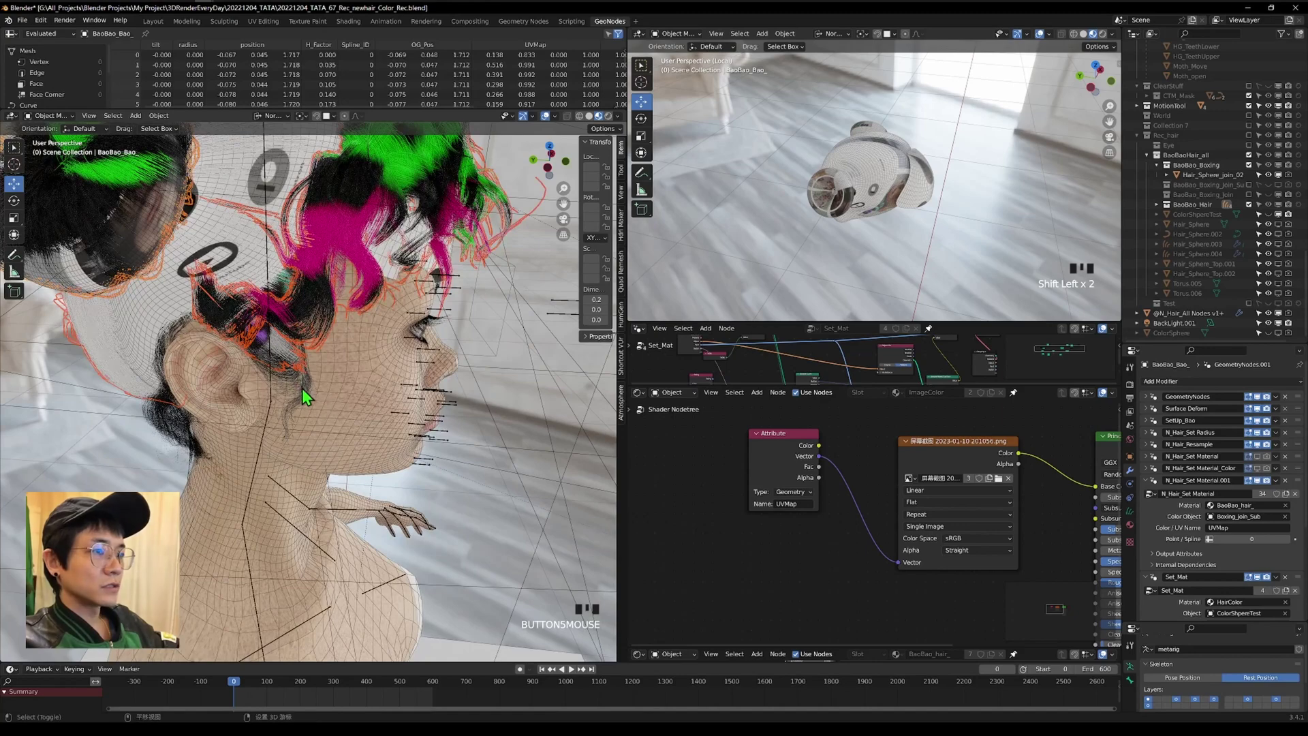
pyautogui.keyDown('shift'); pyautogui.click(303, 390); pyautogui.keyUp('shift')
pyautogui.moveTo(409, 411); pyautogui.dragTo(402, 529, button='middle')
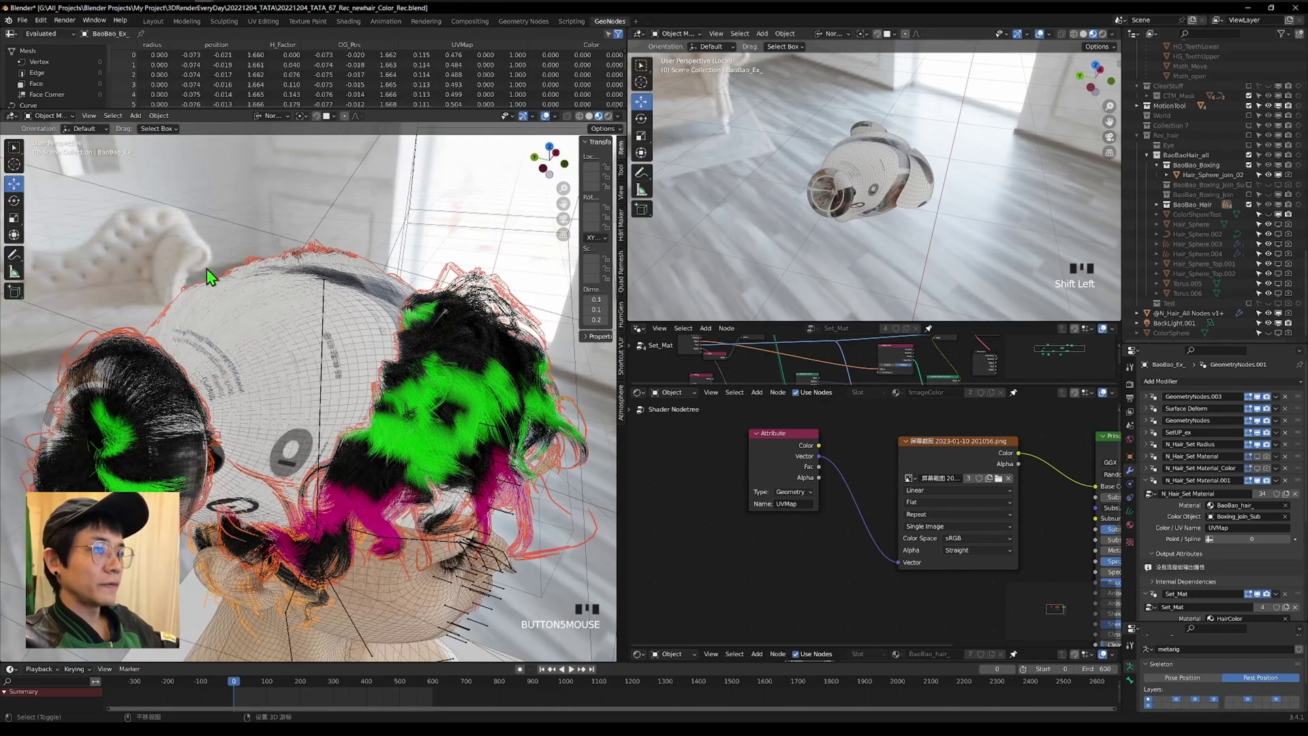
pyautogui.keyDown('shift'); pyautogui.click(199, 288); pyautogui.keyUp('shift')
pyautogui.moveTo(292, 350); pyautogui.dragTo(327, 416, button='middle')
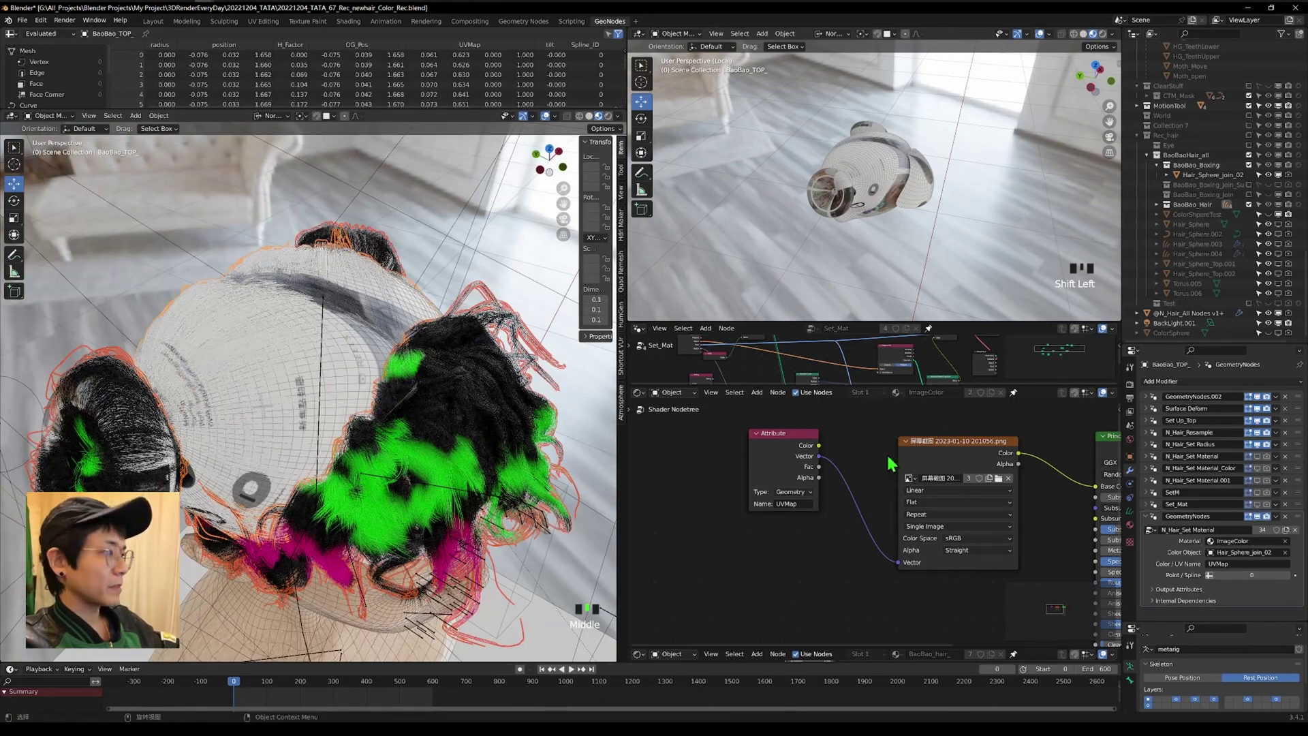
pyautogui.click(1276, 515)
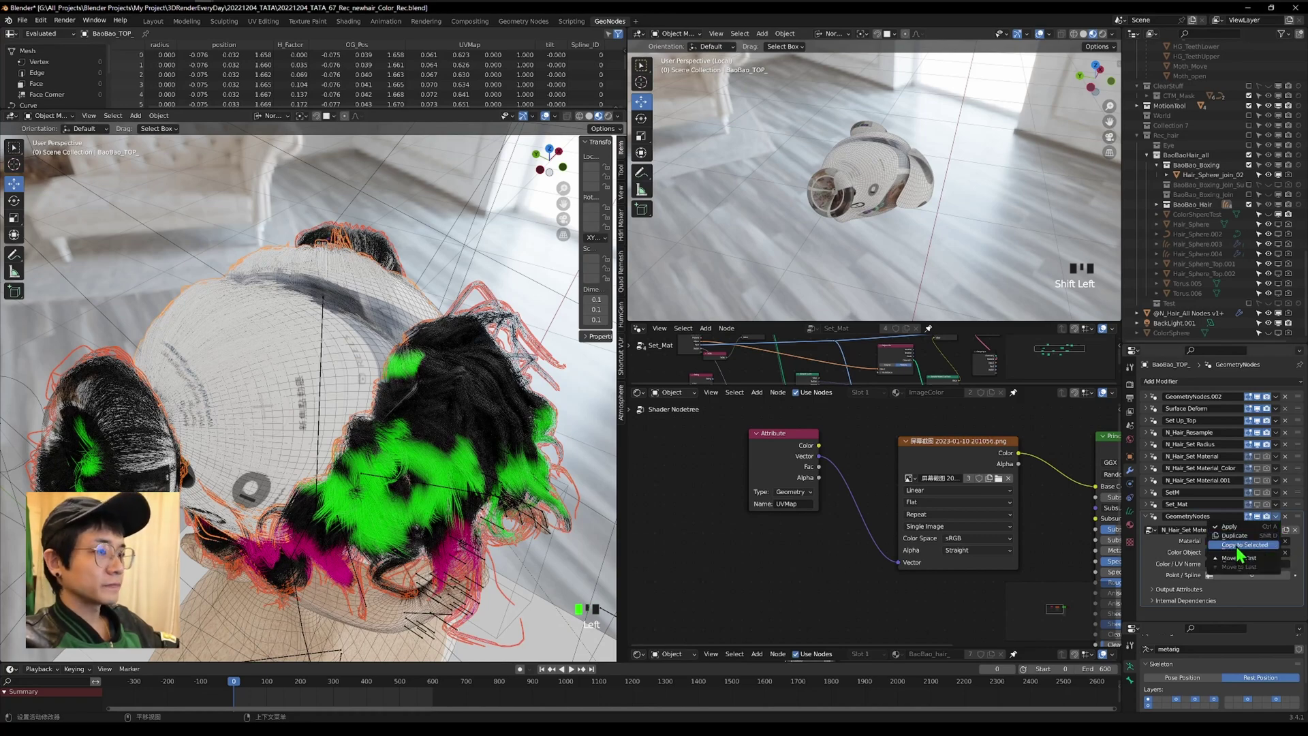
pyautogui.click(1236, 545)
pyautogui.hotkey('ctrl', 's')
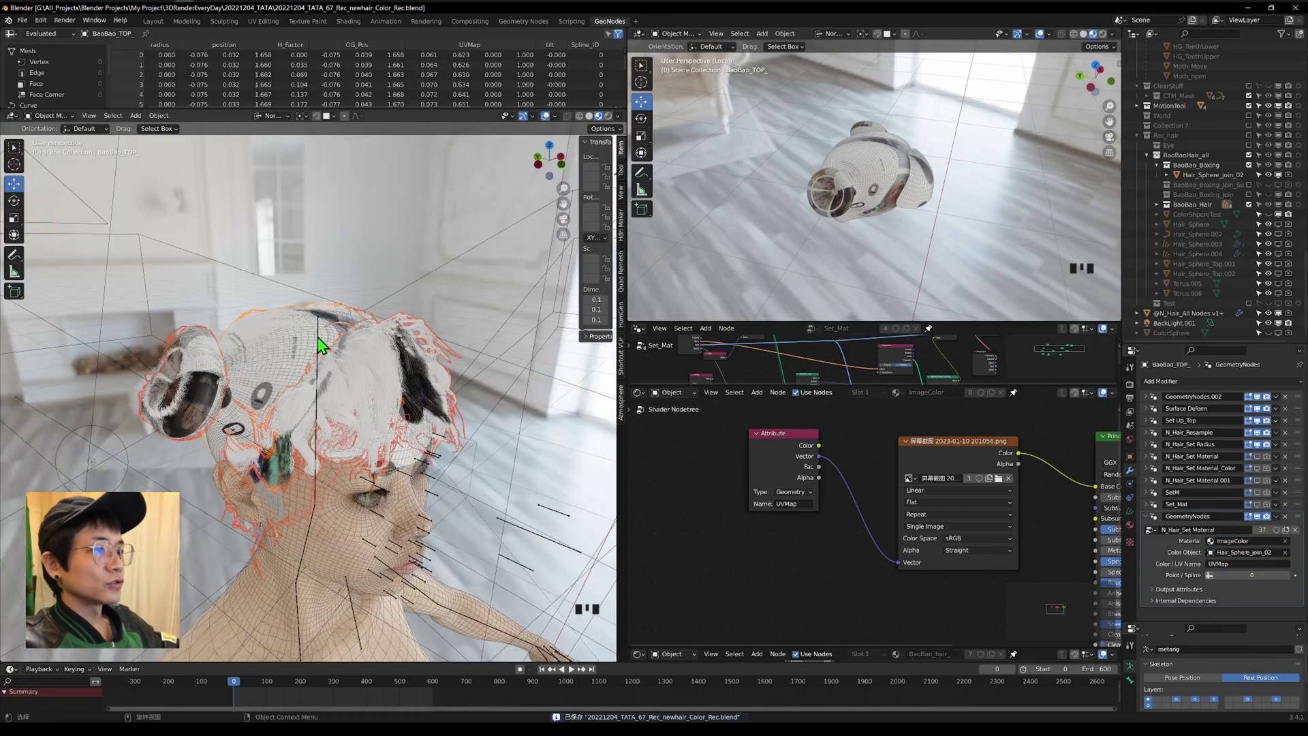
# Show the character viewport in Rendered shading with the overlays hidden.
pyautogui.click(608, 115)
pyautogui.scroll(4, 509, 203)
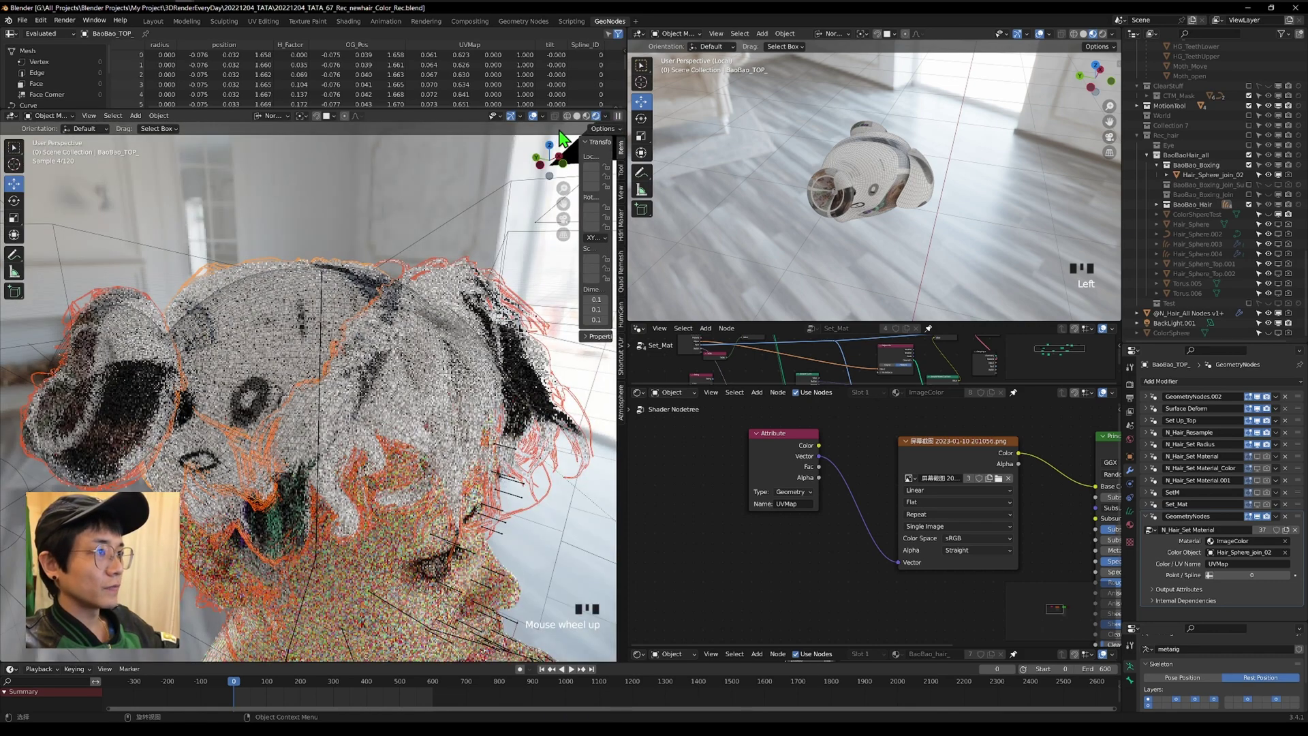
pyautogui.click(535, 115)
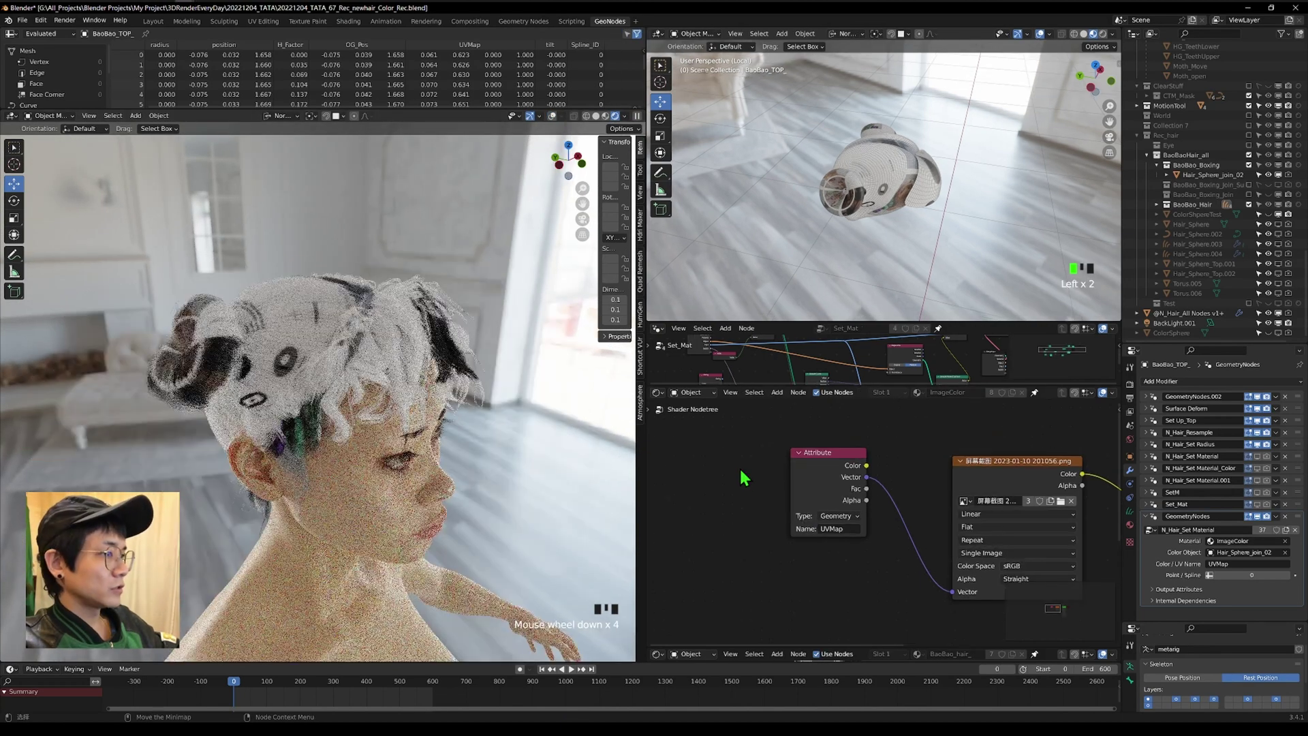
# Insert a Mapping node between the Attribute and Image Texture nodes of the ImageColor material.
pyautogui.hotkey('shift', 'a')
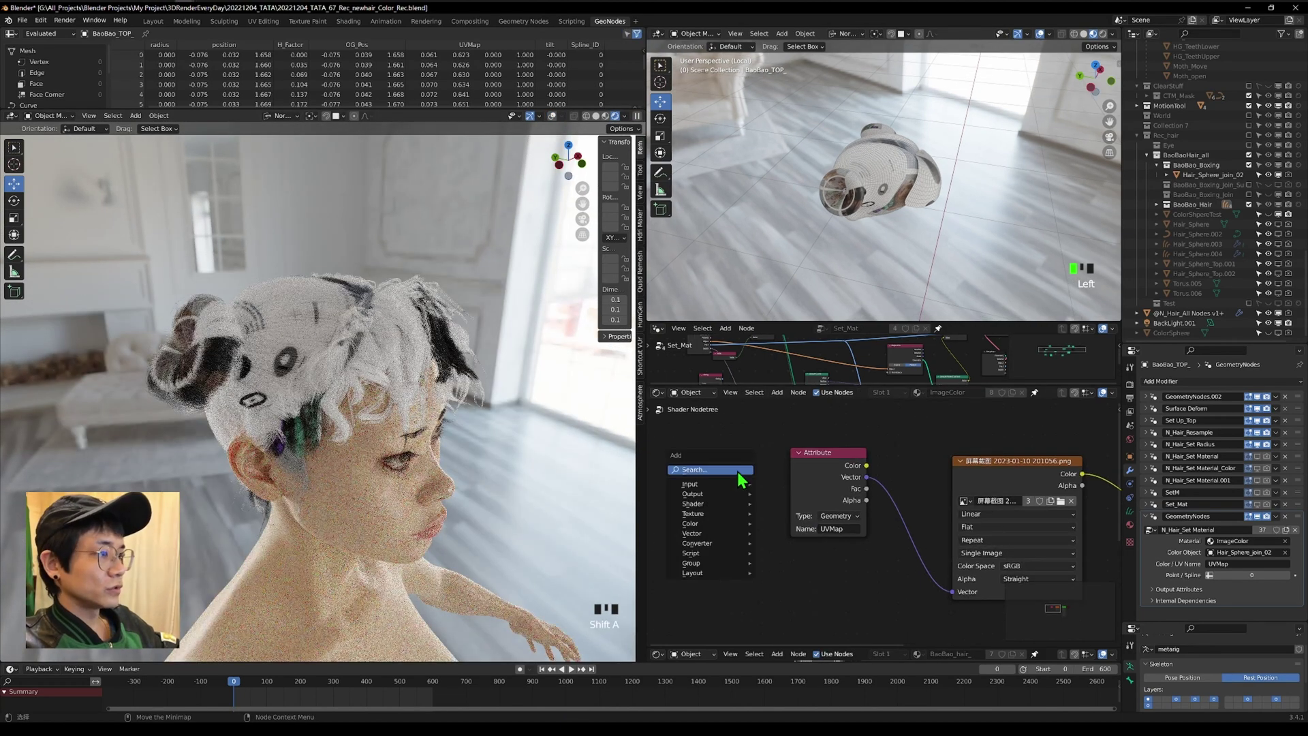
pyautogui.click(737, 471)
pyautogui.write('map')
pyautogui.press('Down')
pyautogui.press('Return')
pyautogui.click(828, 470)
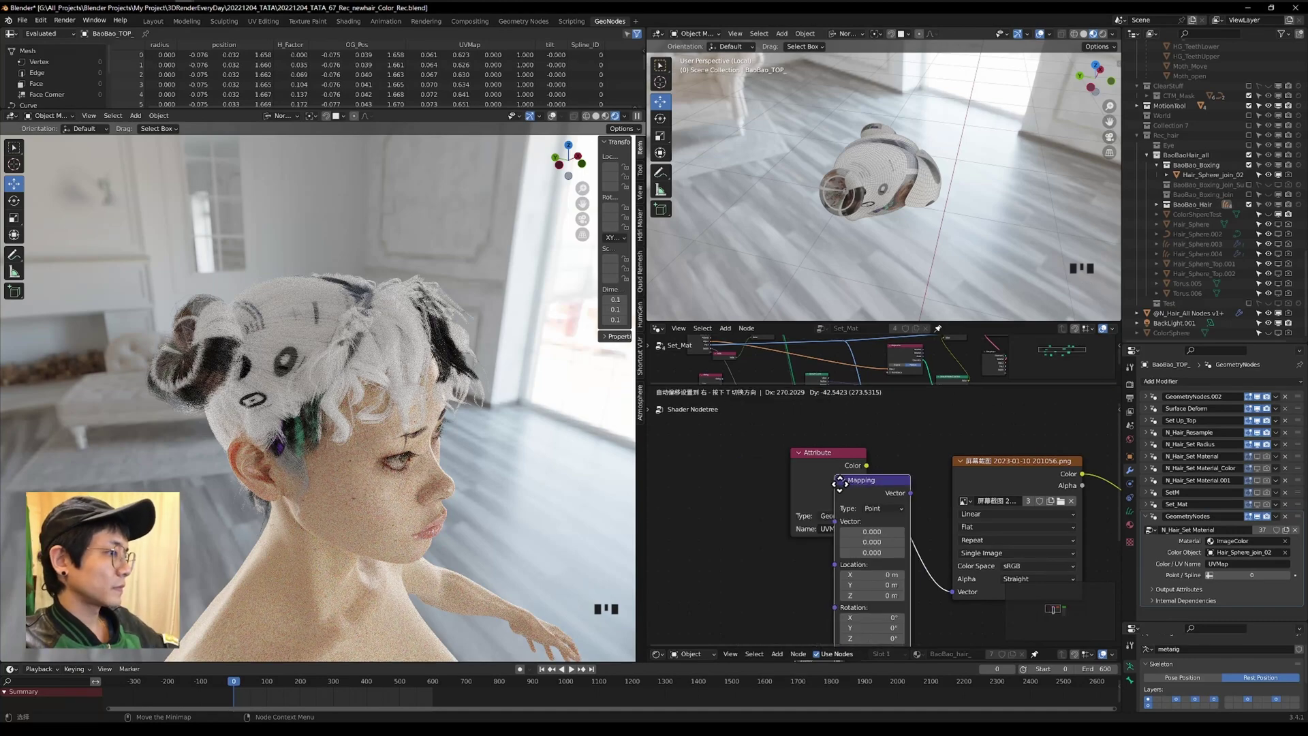
# Shift the image along the Mapping node's Location Y and raise its Scale X to about 1.4.
pyautogui.scroll(2, 879, 528)
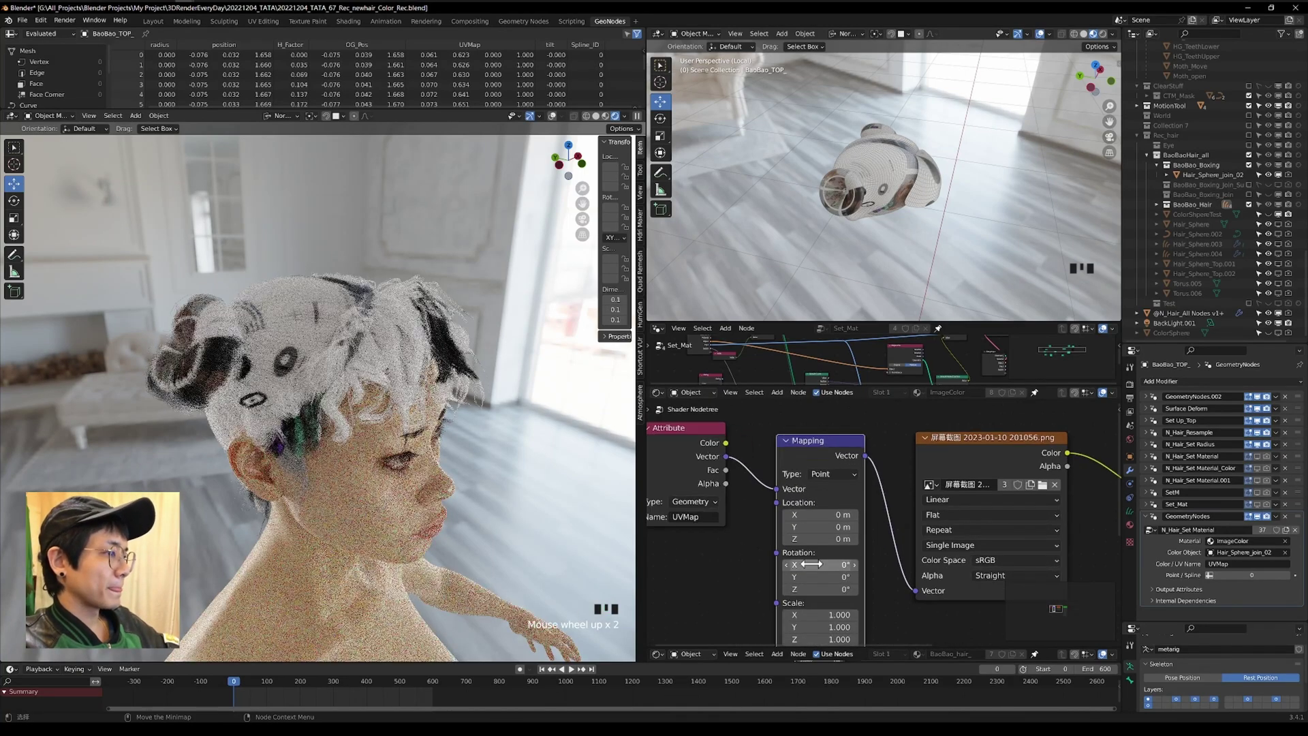
pyautogui.moveTo(821, 527); pyautogui.dragTo(879, 527)
pyautogui.moveTo(867, 263); pyautogui.dragTo(798, 217, button='middle')
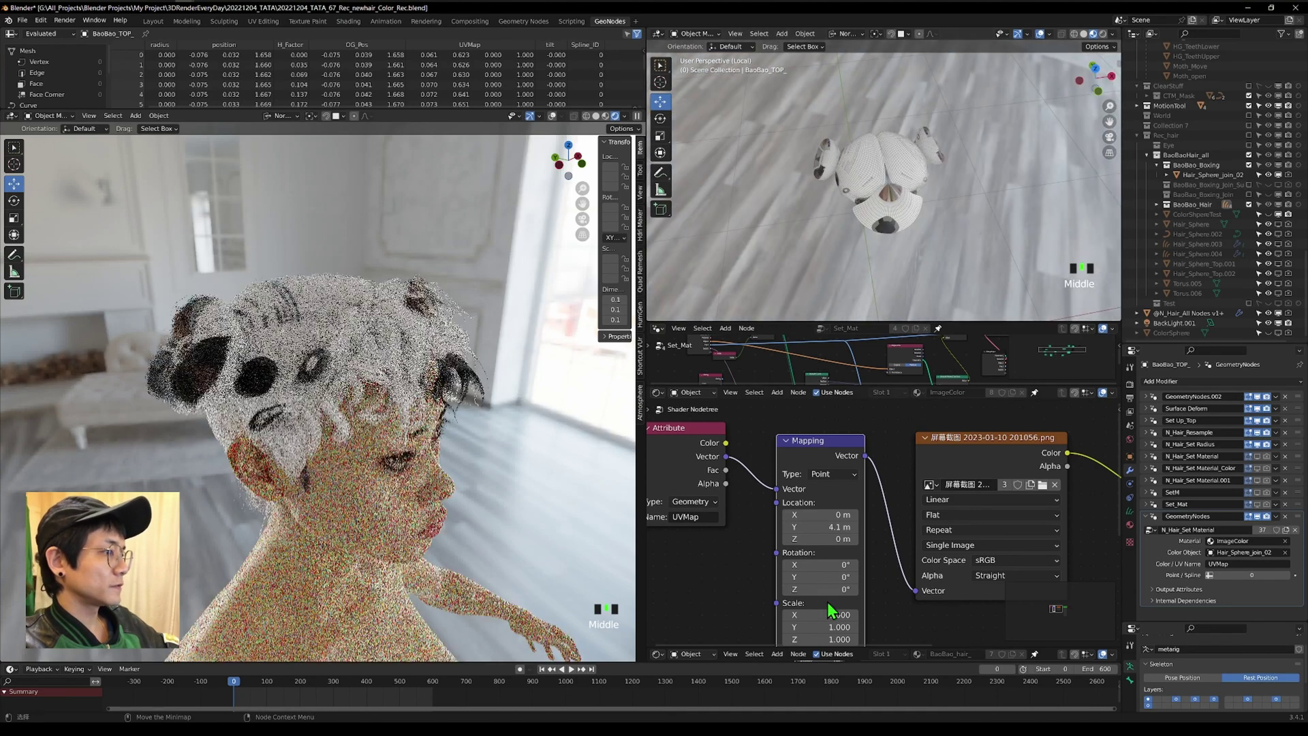
pyautogui.moveTo(812, 616)
pyautogui.mouseDown()
pyautogui.moveTo(798, 615)
pyautogui.moveTo(828, 615)
pyautogui.mouseUp()
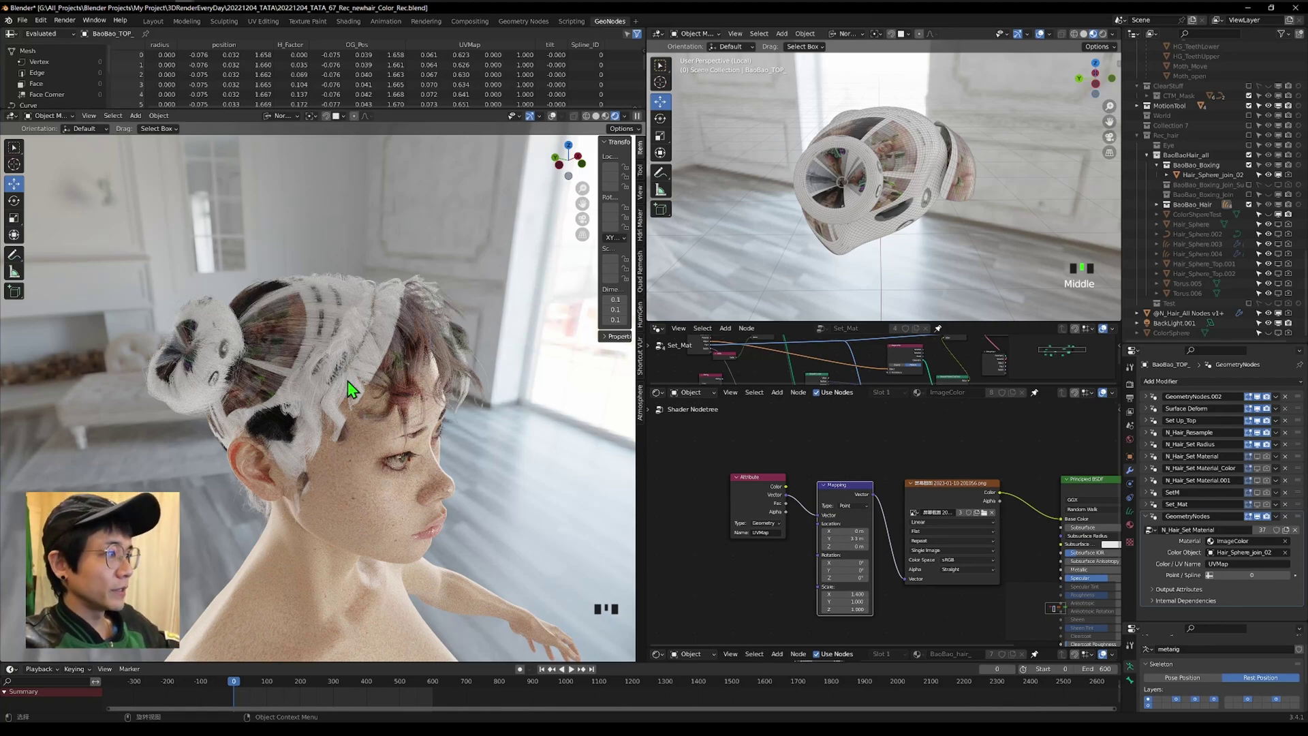
# Examine the rendered hair from several angles, including a side view, and compare its image pattern with the base mesh.
pyautogui.moveTo(813, 132); pyautogui.dragTo(786, 137, button='middle')
pyautogui.moveTo(844, 166); pyautogui.dragTo(1018, 196, button='middle')
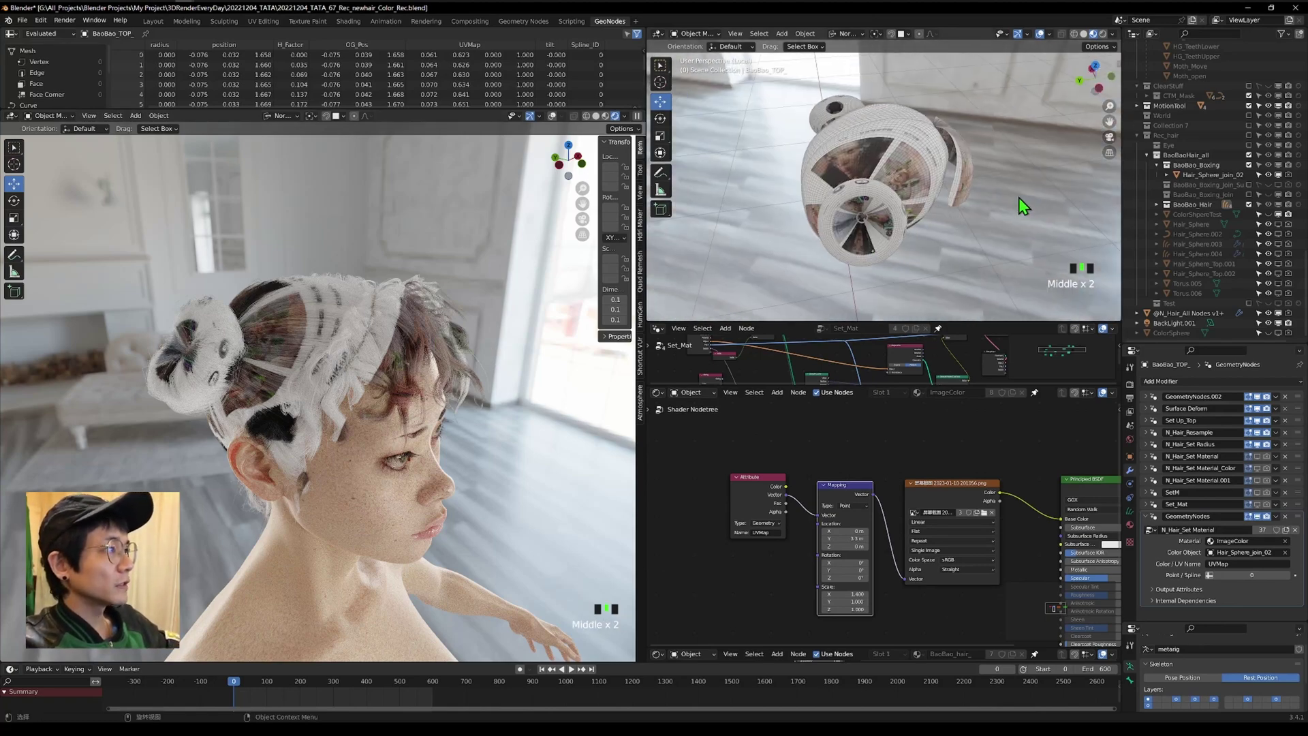
pyautogui.moveTo(272, 358); pyautogui.dragTo(292, 245, button='middle')
pyautogui.moveTo(411, 473); pyautogui.dragTo(246, 330, button='middle')
pyautogui.moveTo(876, 110); pyautogui.dragTo(842, 126, button='middle')
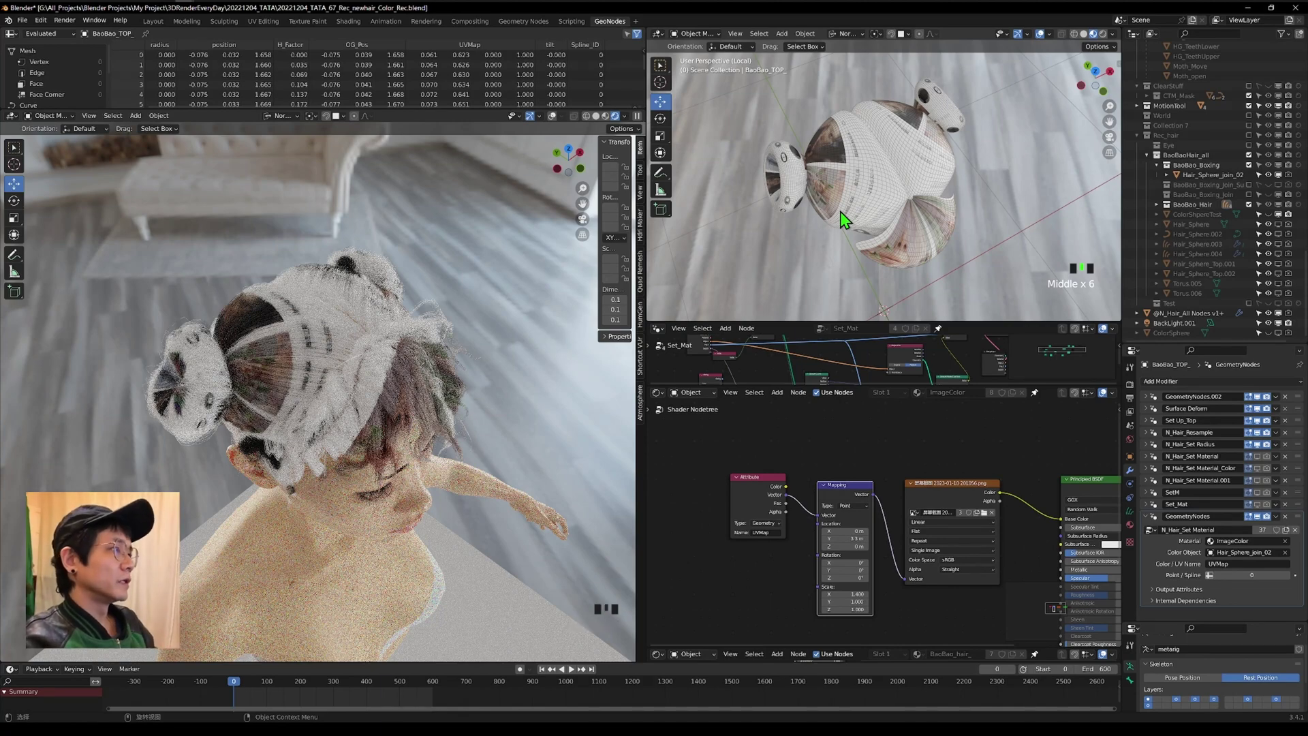
pyautogui.moveTo(559, 259); pyautogui.dragTo(361, 388, button='middle')
pyautogui.click(582, 220)
pyautogui.click(580, 219)
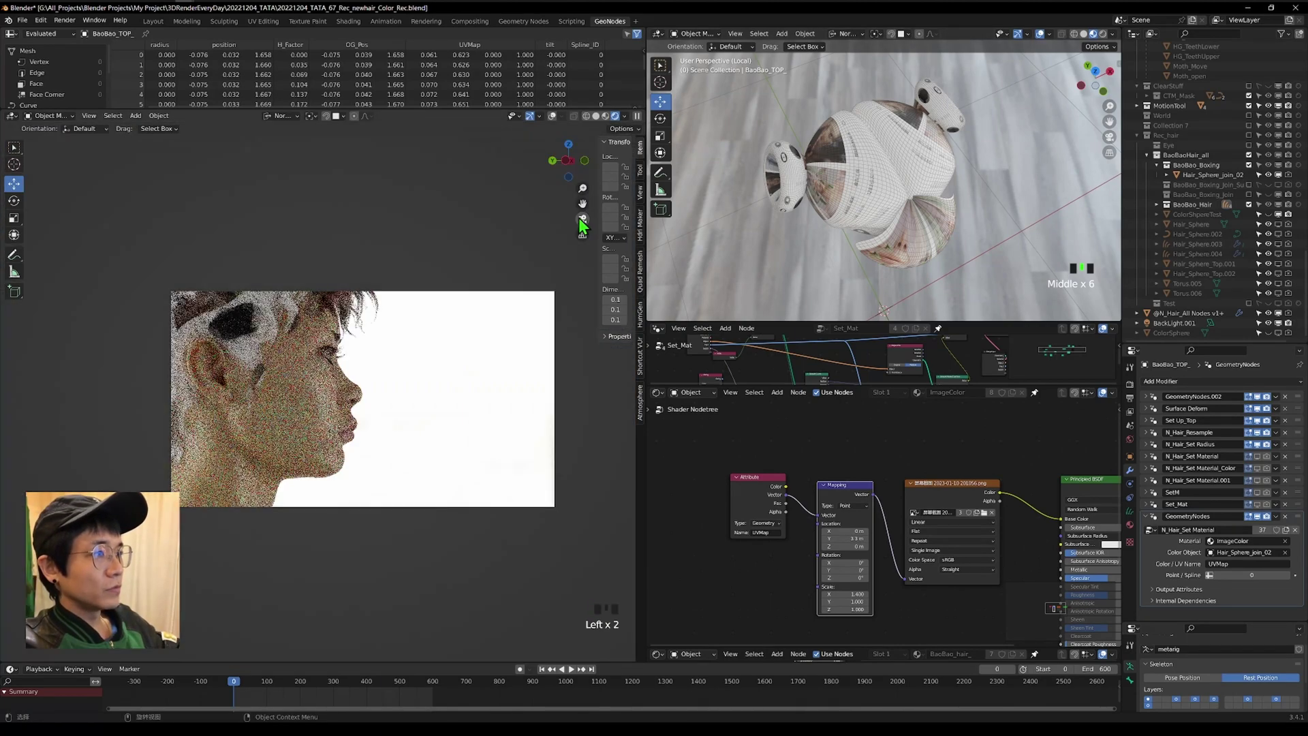
pyautogui.click(581, 219)
pyautogui.click(568, 159)
pyautogui.scroll(6, 432, 379)
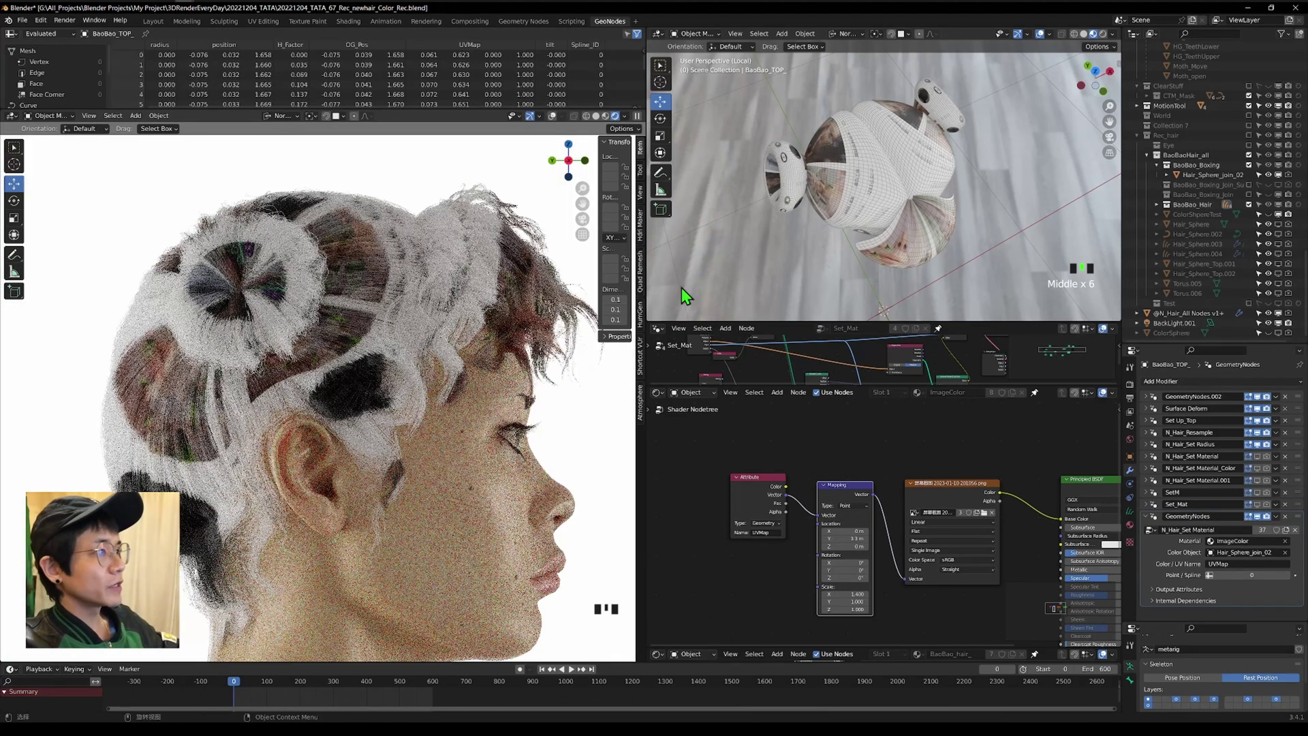
pyautogui.moveTo(681, 288); pyautogui.dragTo(736, 156, button='middle')
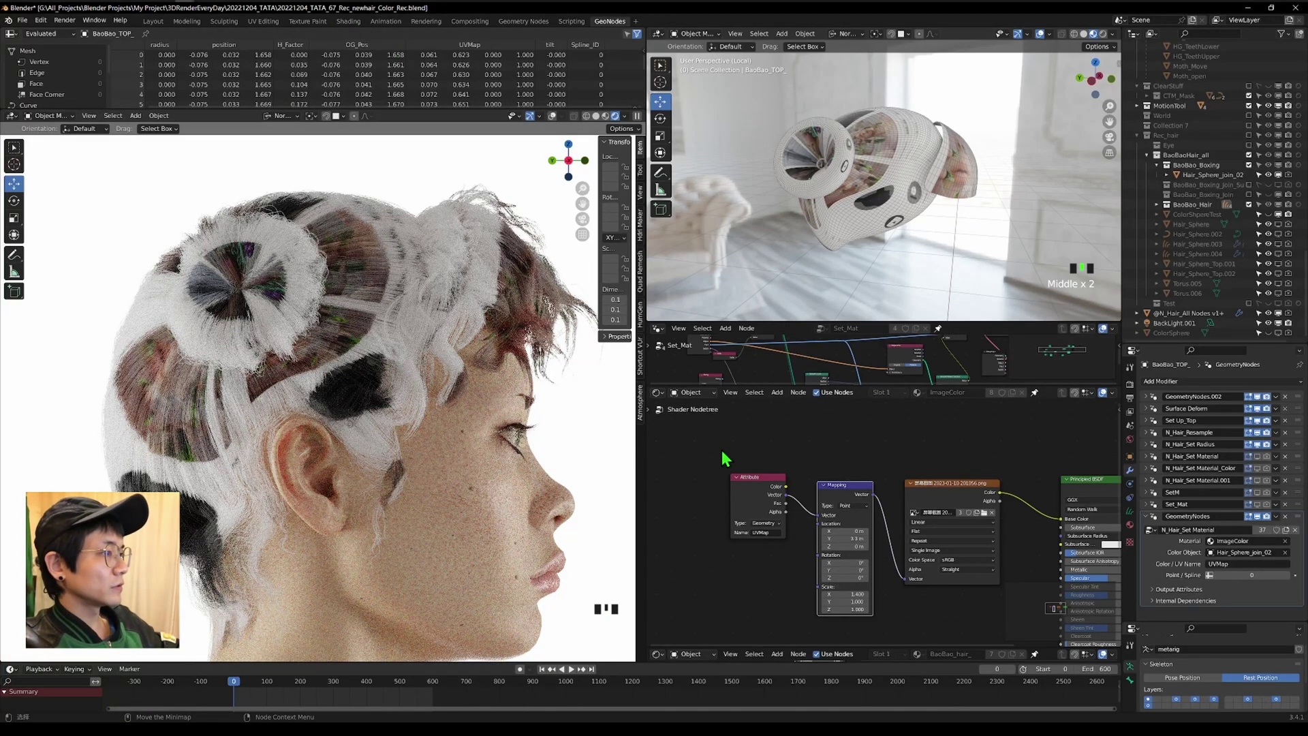
# Open Hair_Sphere_join_02 in the UV Editing workspace and show its 3D viewport in Solid shading with overlays.
pyautogui.click(911, 193)
pyautogui.click(827, 162)
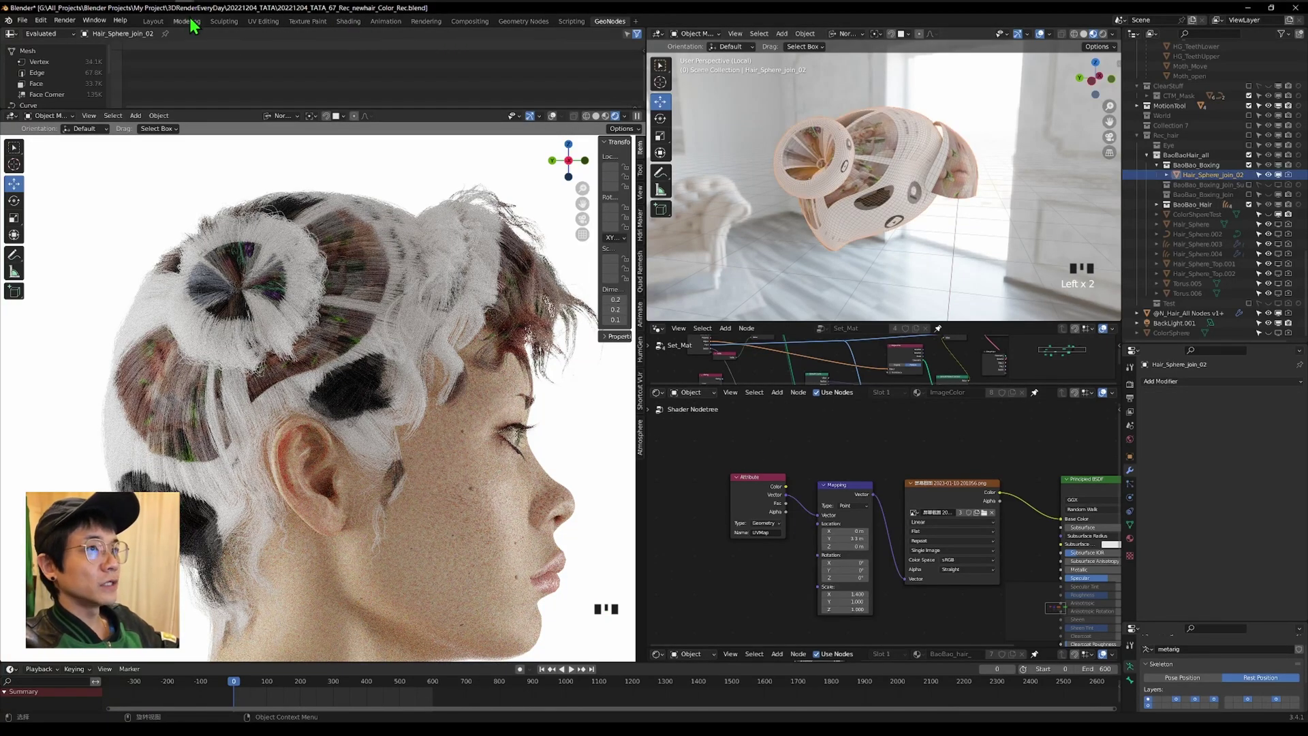
pyautogui.click(265, 21)
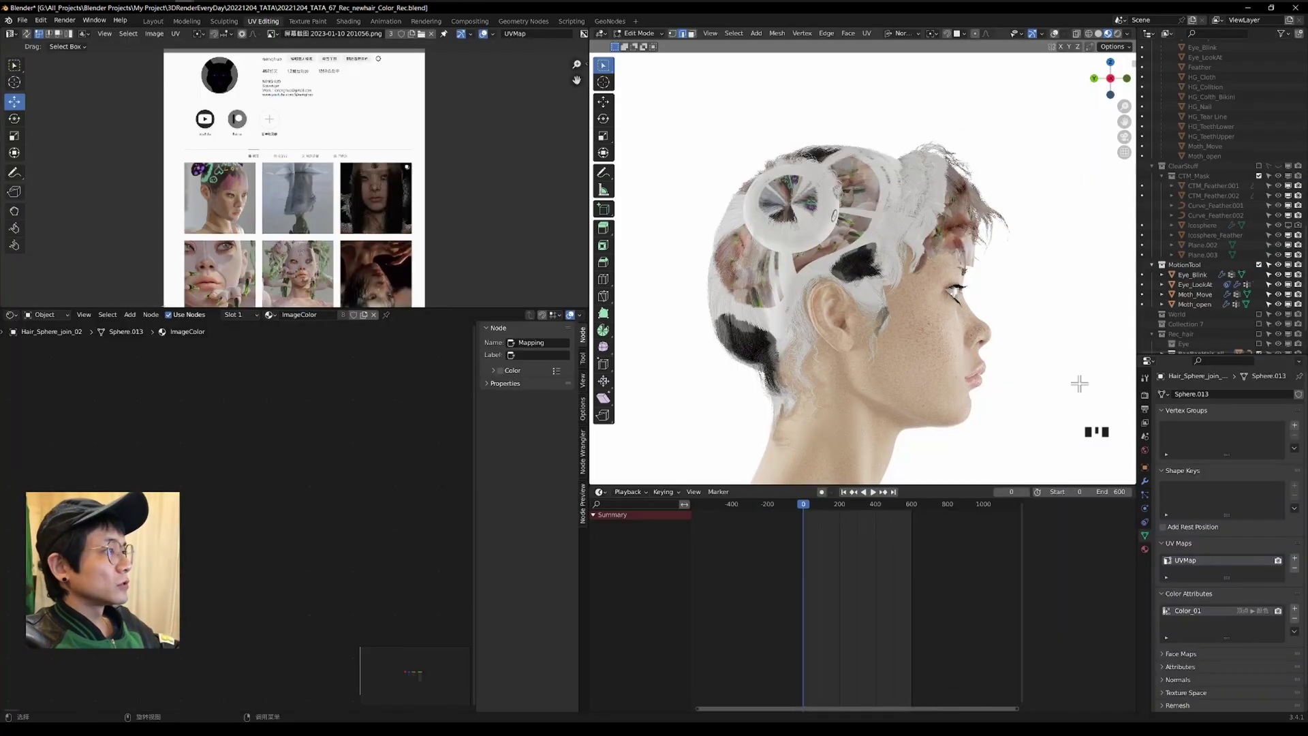
pyautogui.click(1099, 34)
pyautogui.click(1055, 33)
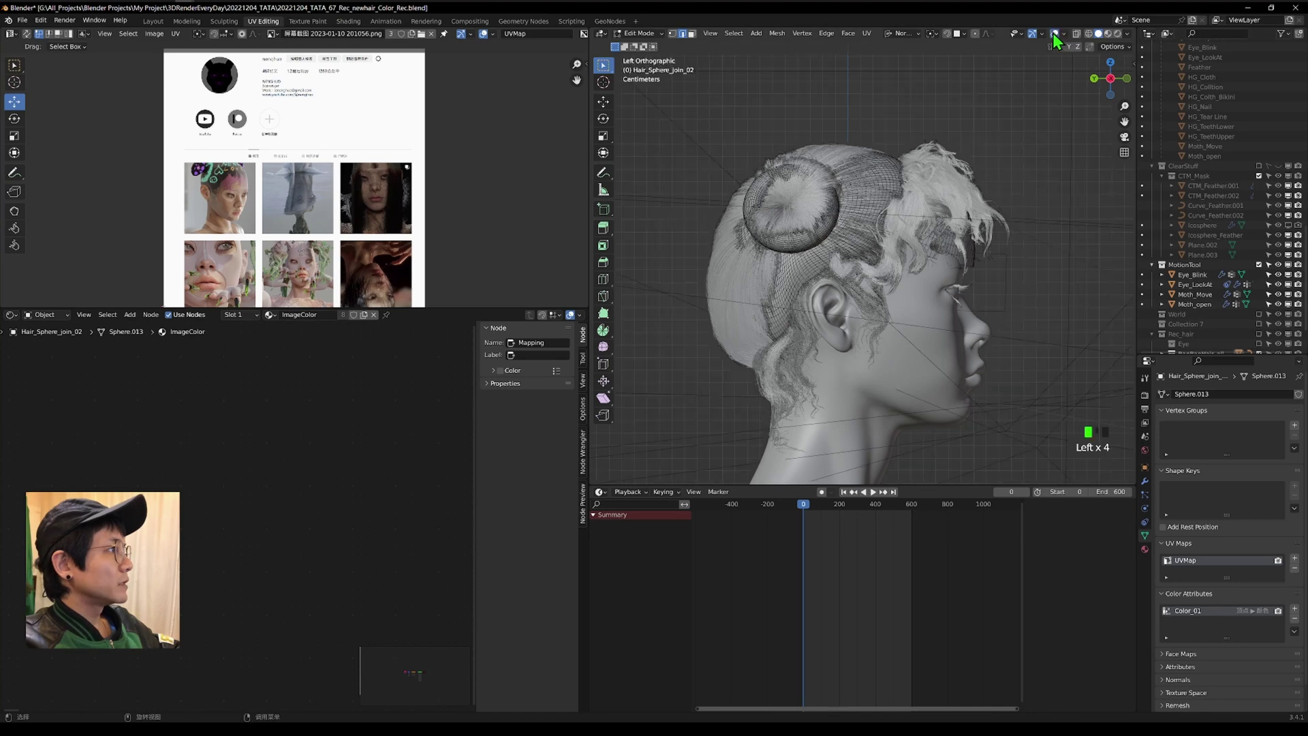
# Add a second UV map to Hair_Sphere_join_02 and unwrap the whole mesh into it with Project from View.
pyautogui.press('a')
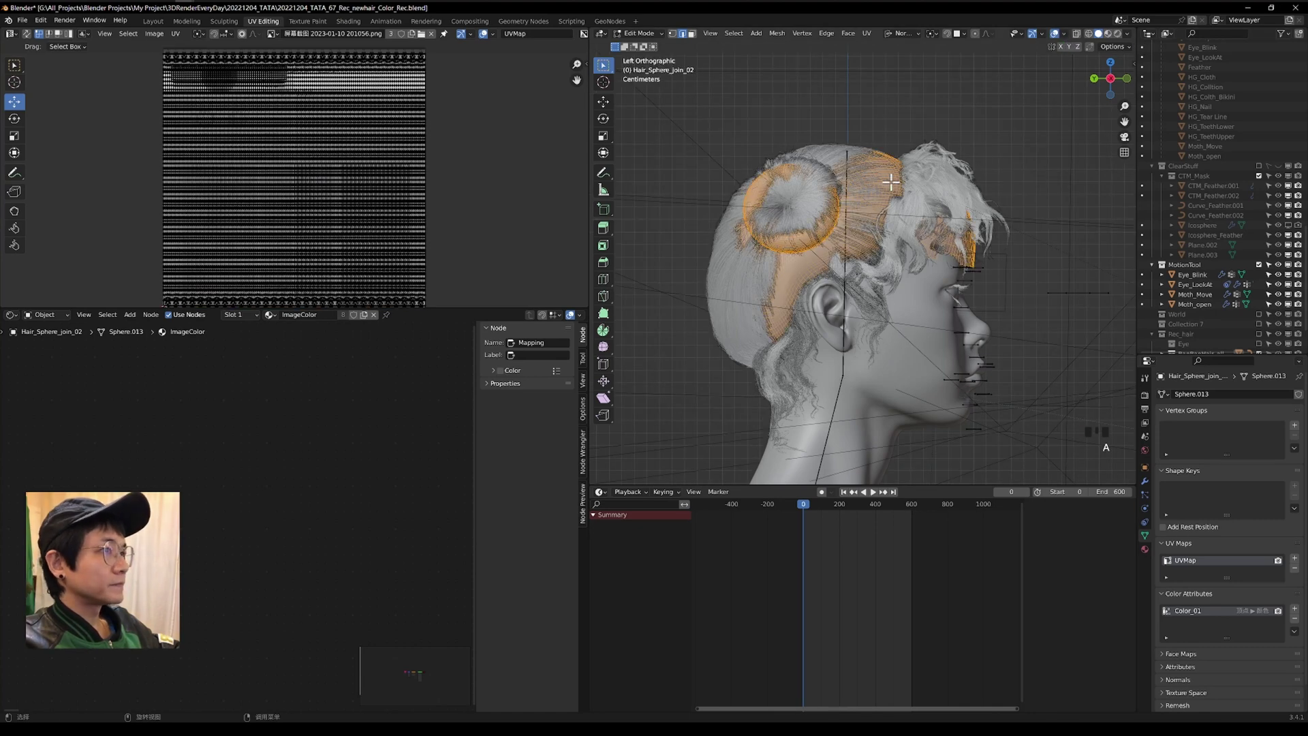
pyautogui.click(1295, 559)
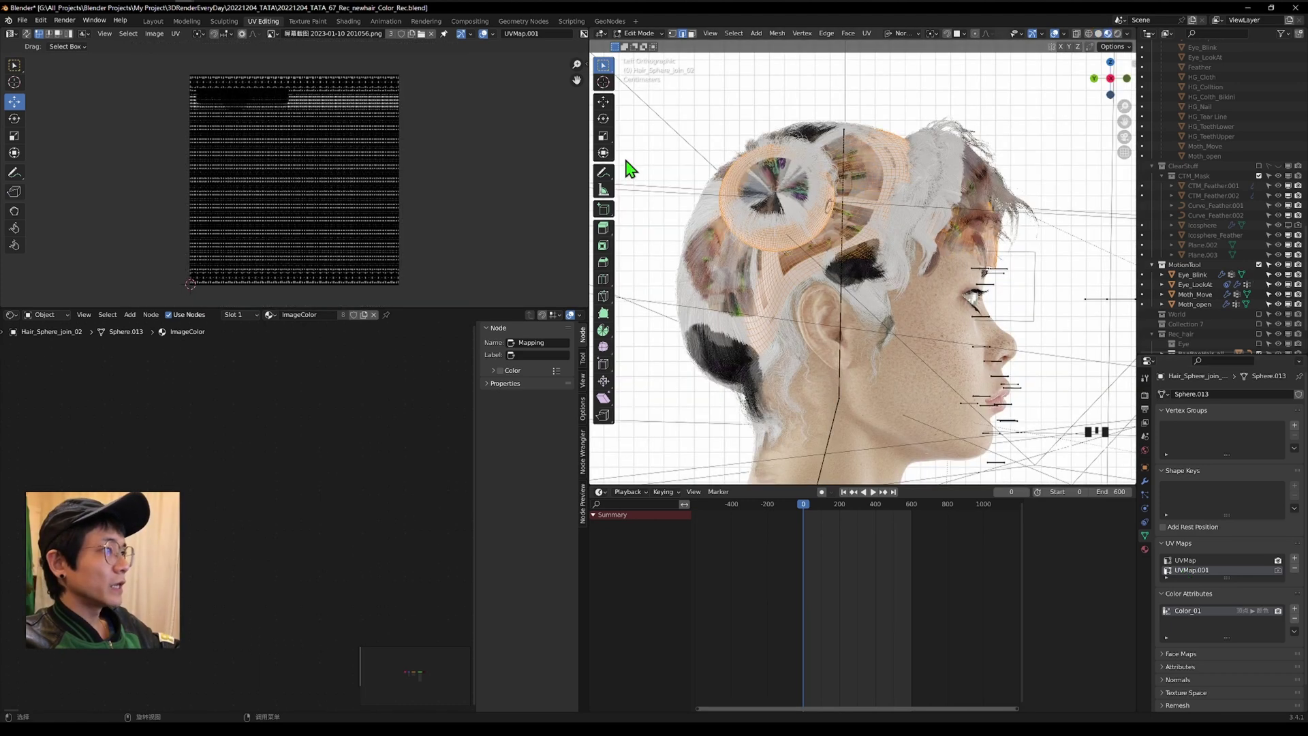
pyautogui.press('u')
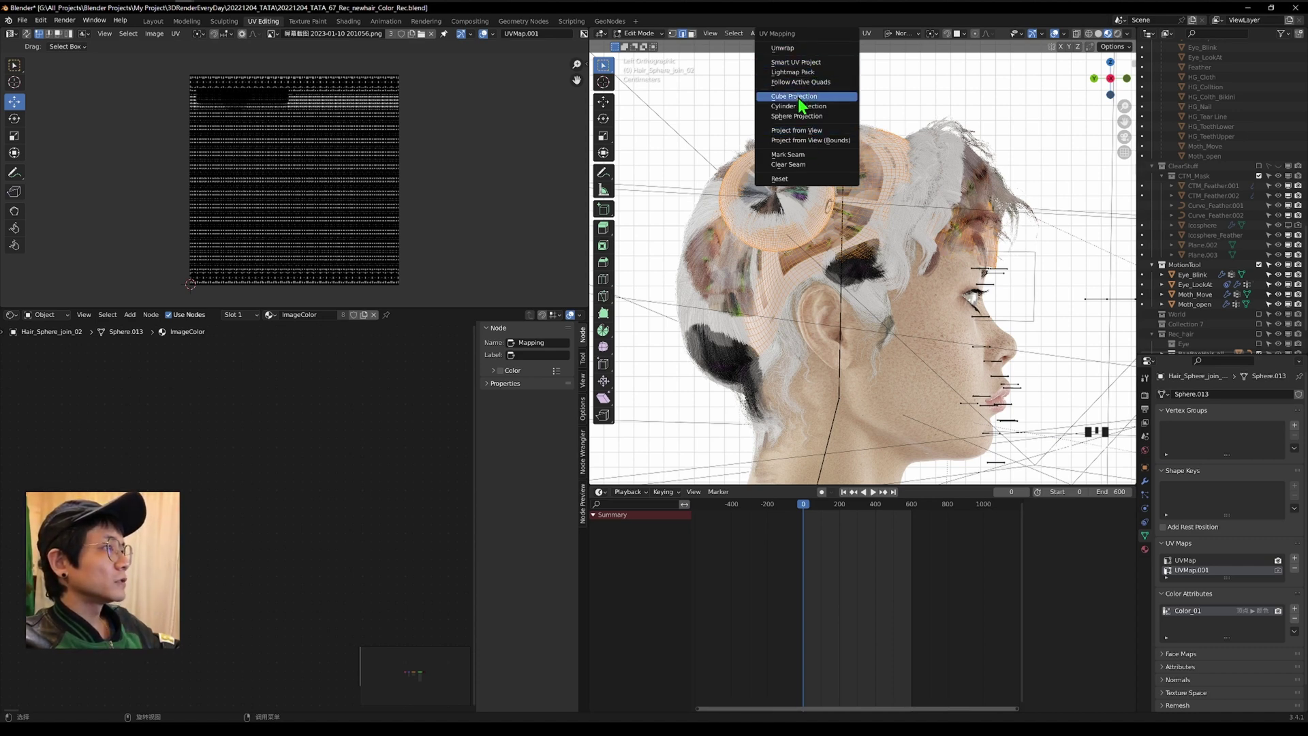
pyautogui.click(809, 133)
pyautogui.scroll(-4, 460, 261)
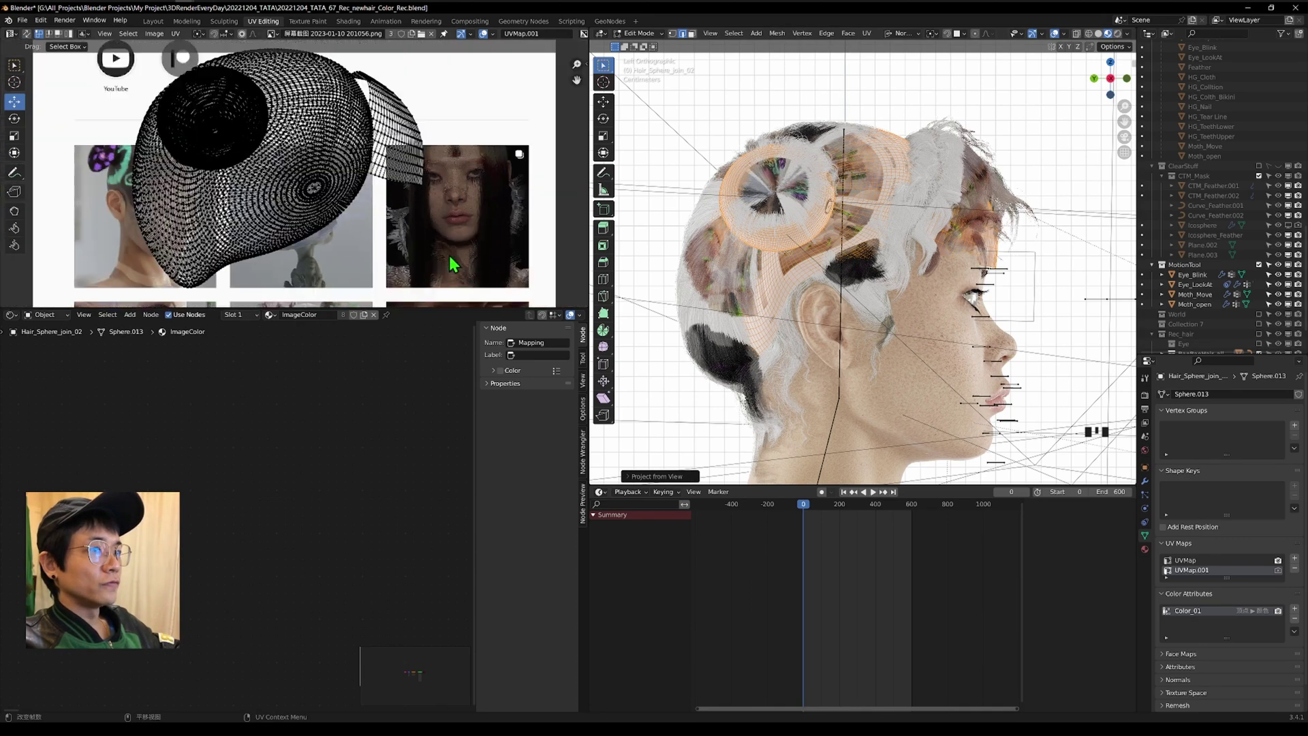
pyautogui.scroll(2, 816, 302)
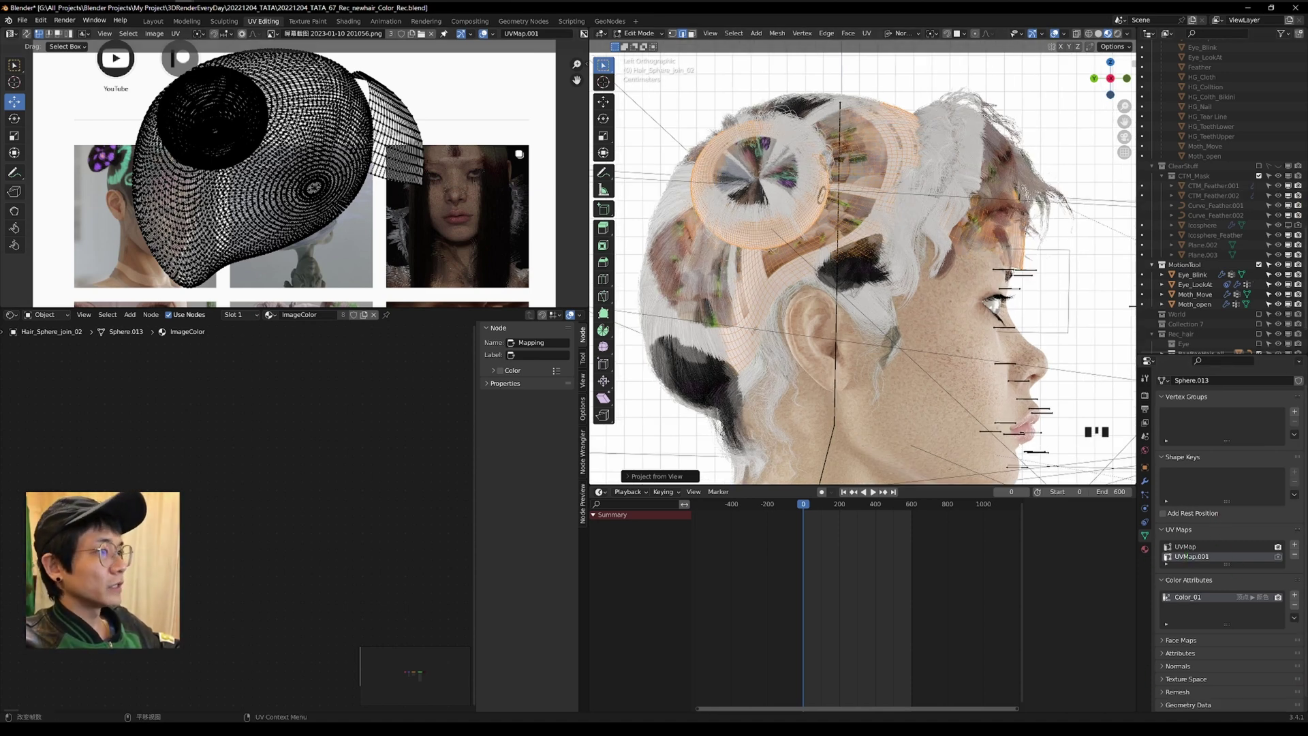
# Set the ImageColor material's Attribute node name to UVMap.001 and copy that name.
pyautogui.press('Home')
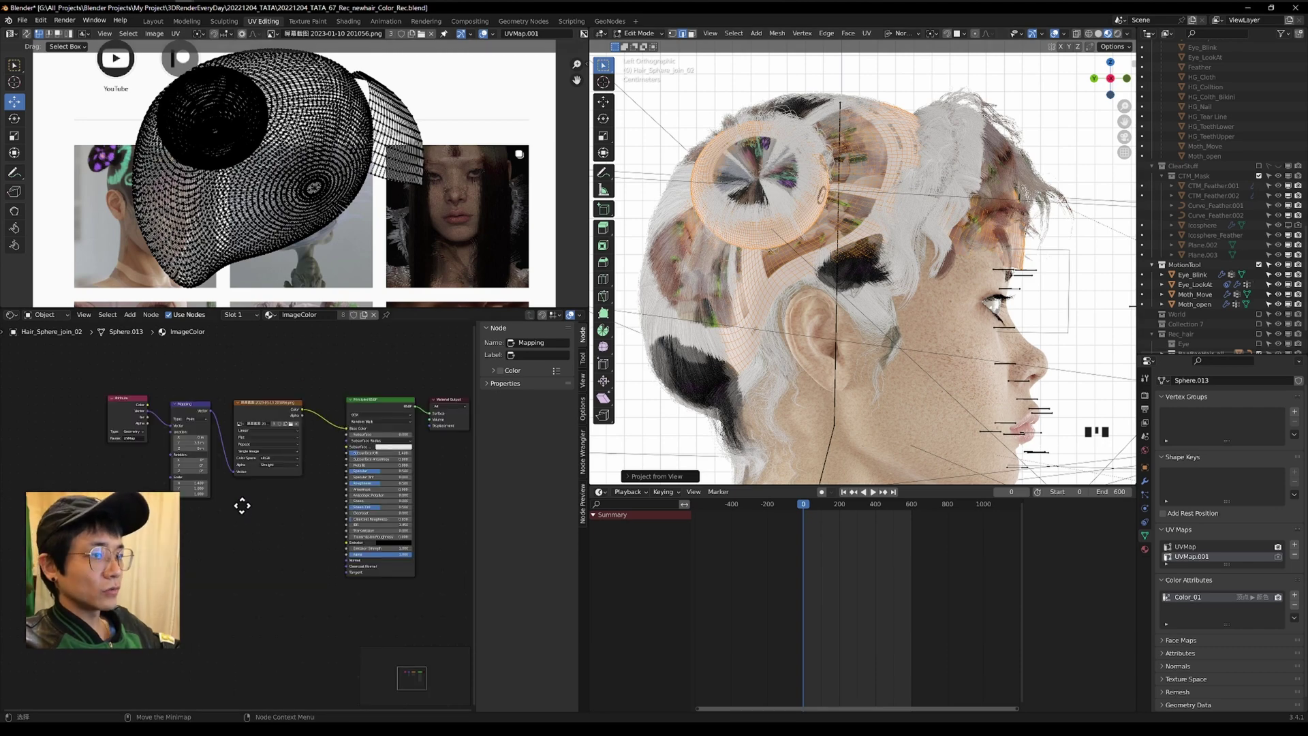
pyautogui.write('001')
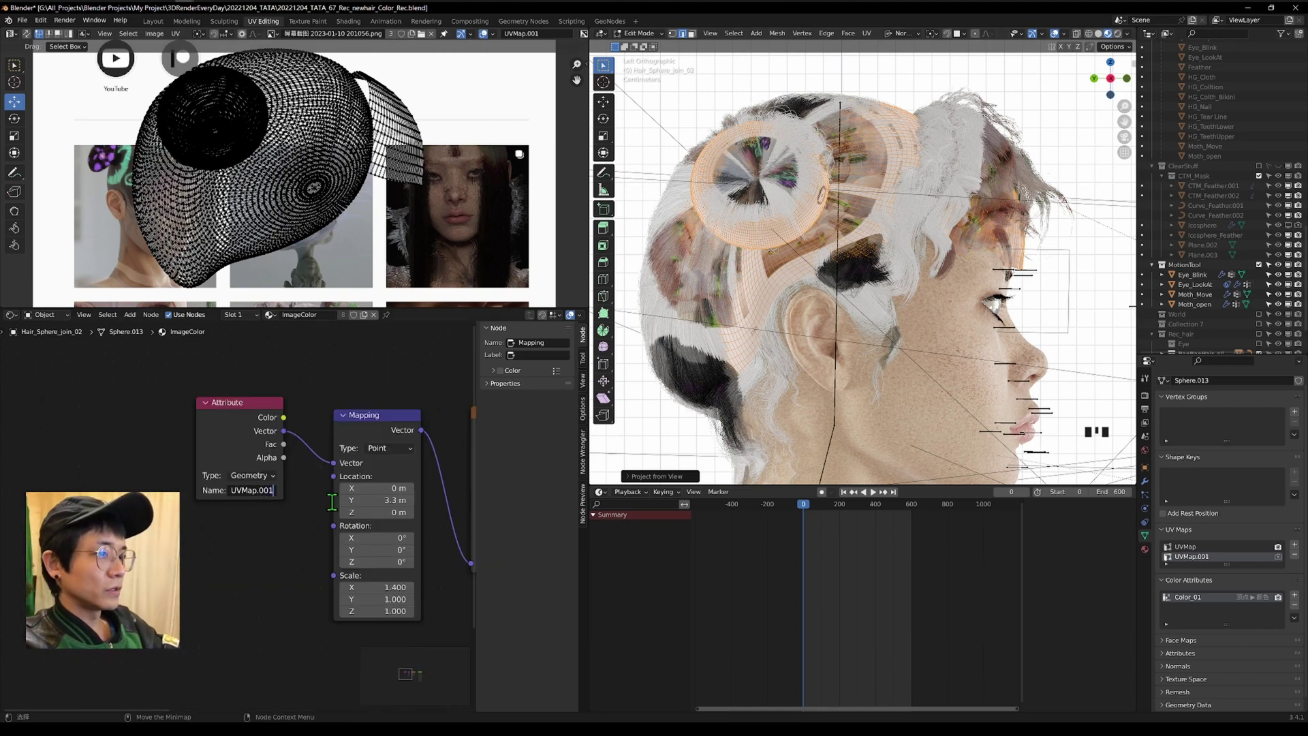
pyautogui.press('Return')
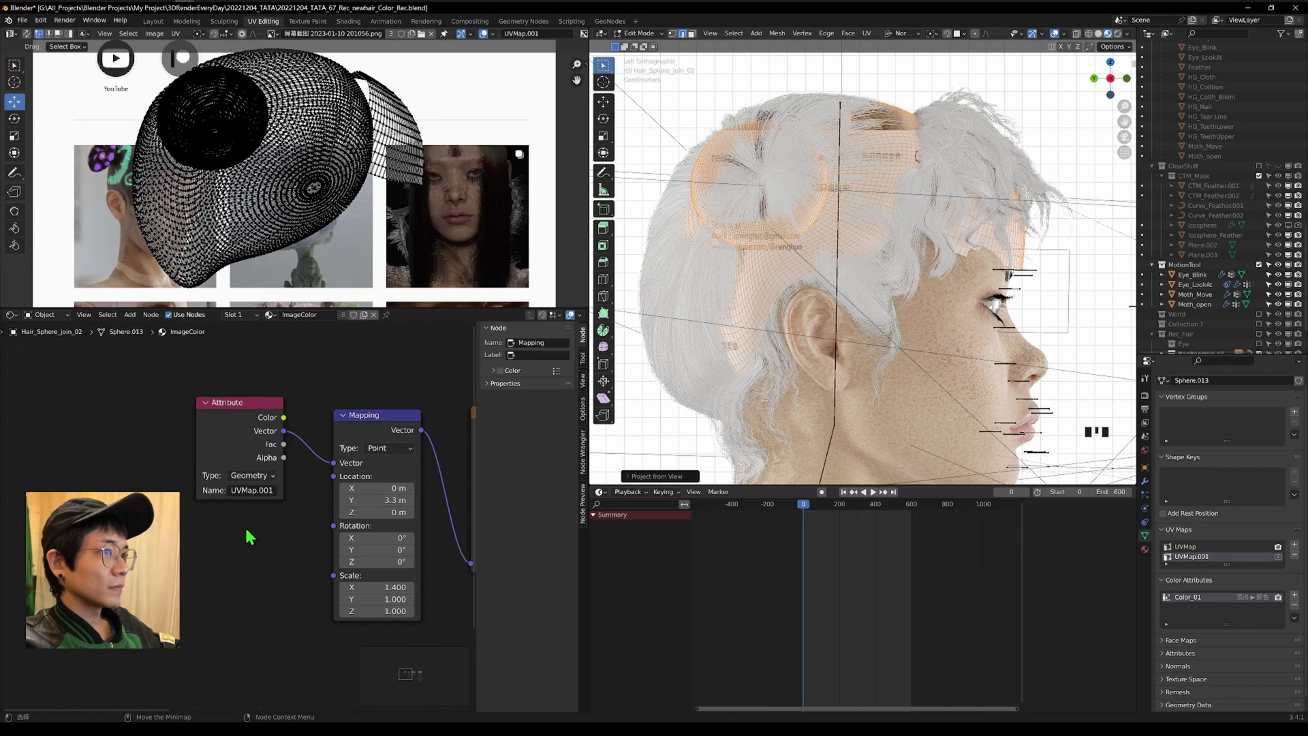
pyautogui.doubleClick(253, 490)
pyautogui.hotkey('ctrl', 'c')
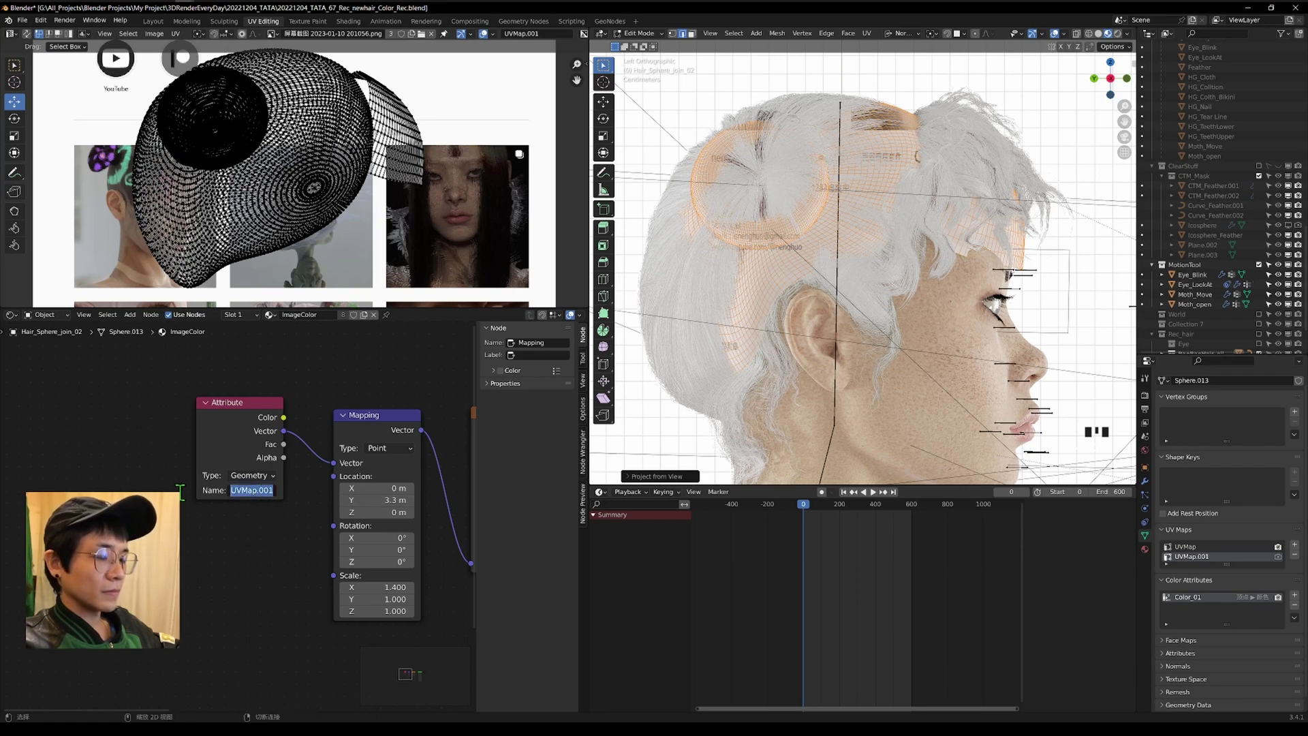
pyautogui.press('Return')
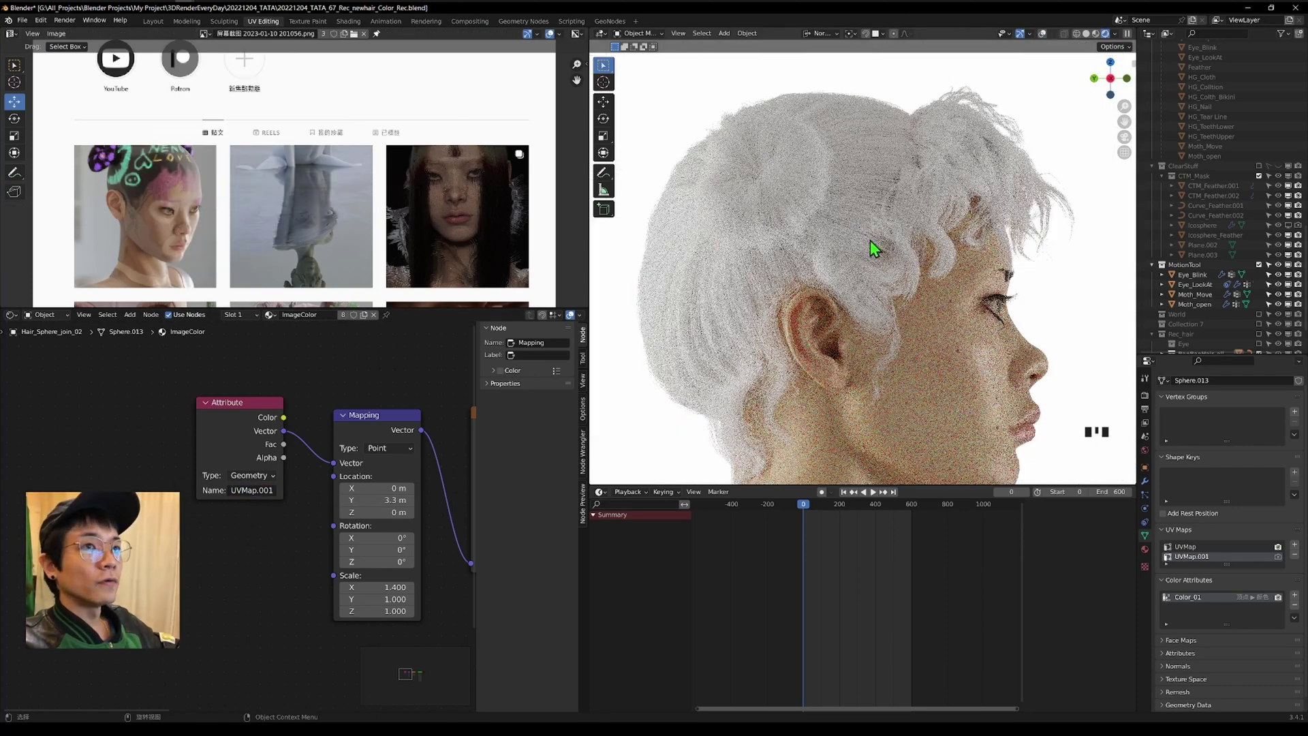
# Set the Color / UV Name of the front hair's ImageColor N_Hair_Set Material modifier to UVMap.001.
pyautogui.click(1025, 187)
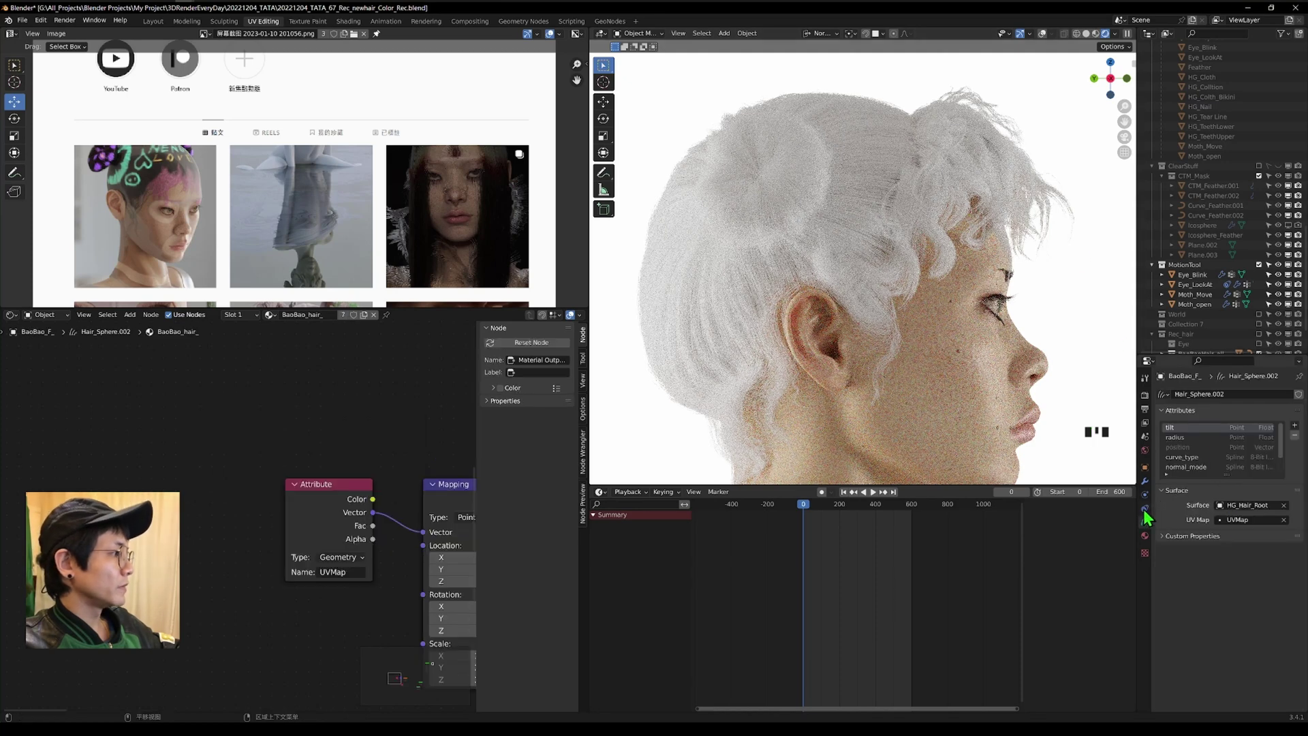
pyautogui.click(1145, 481)
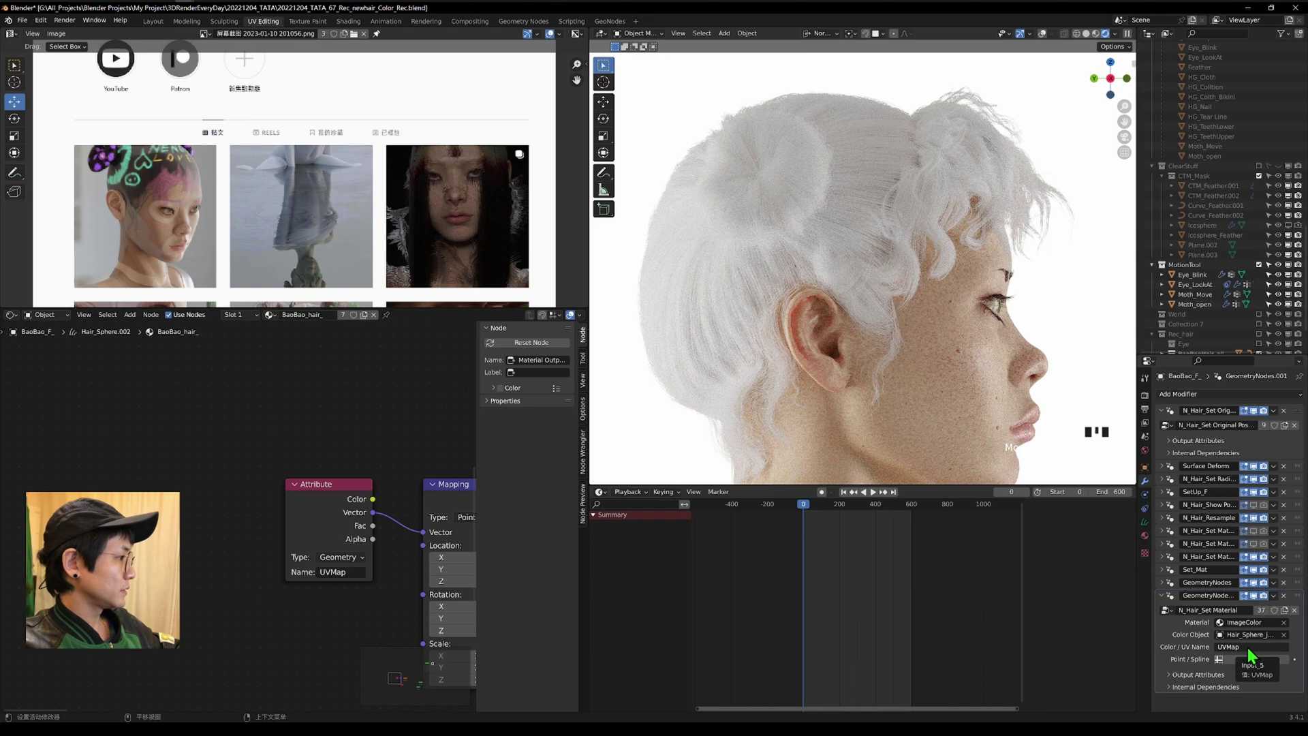
pyautogui.click(1249, 648)
pyautogui.hotkey('ctrl', 'v')
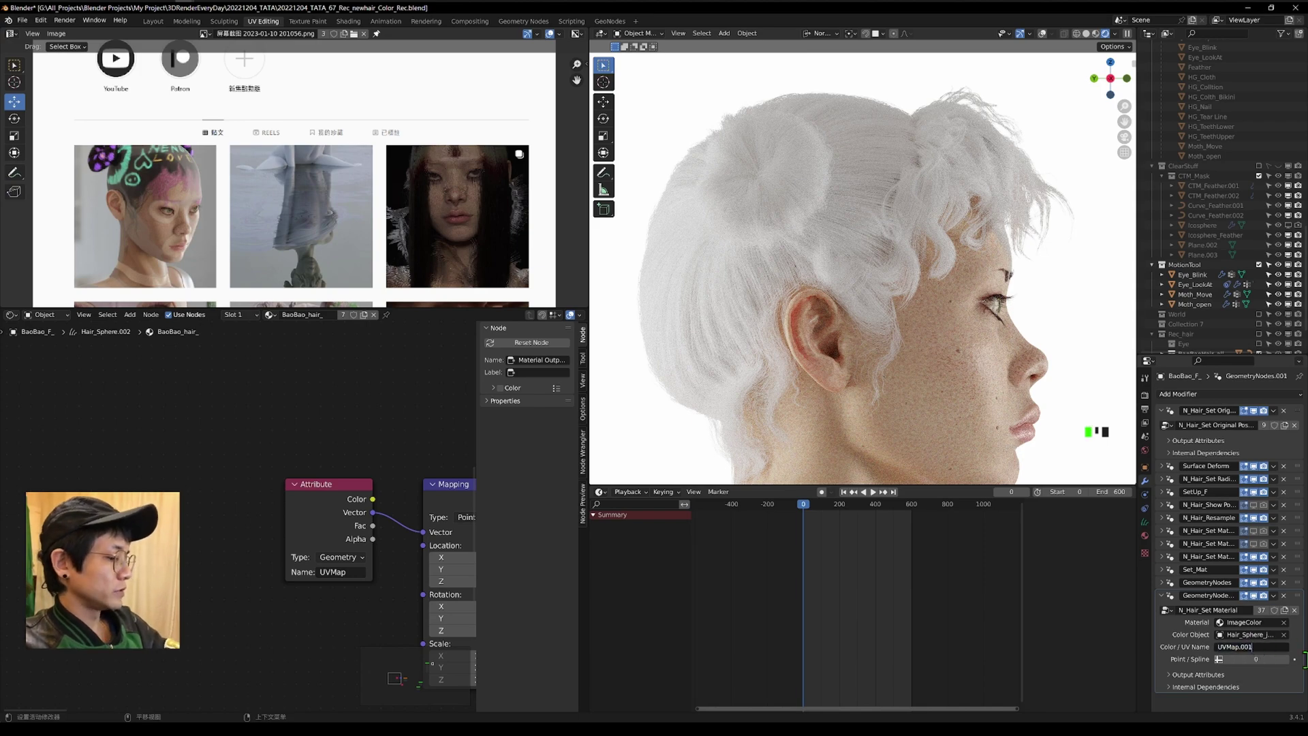
pyautogui.press('Return')
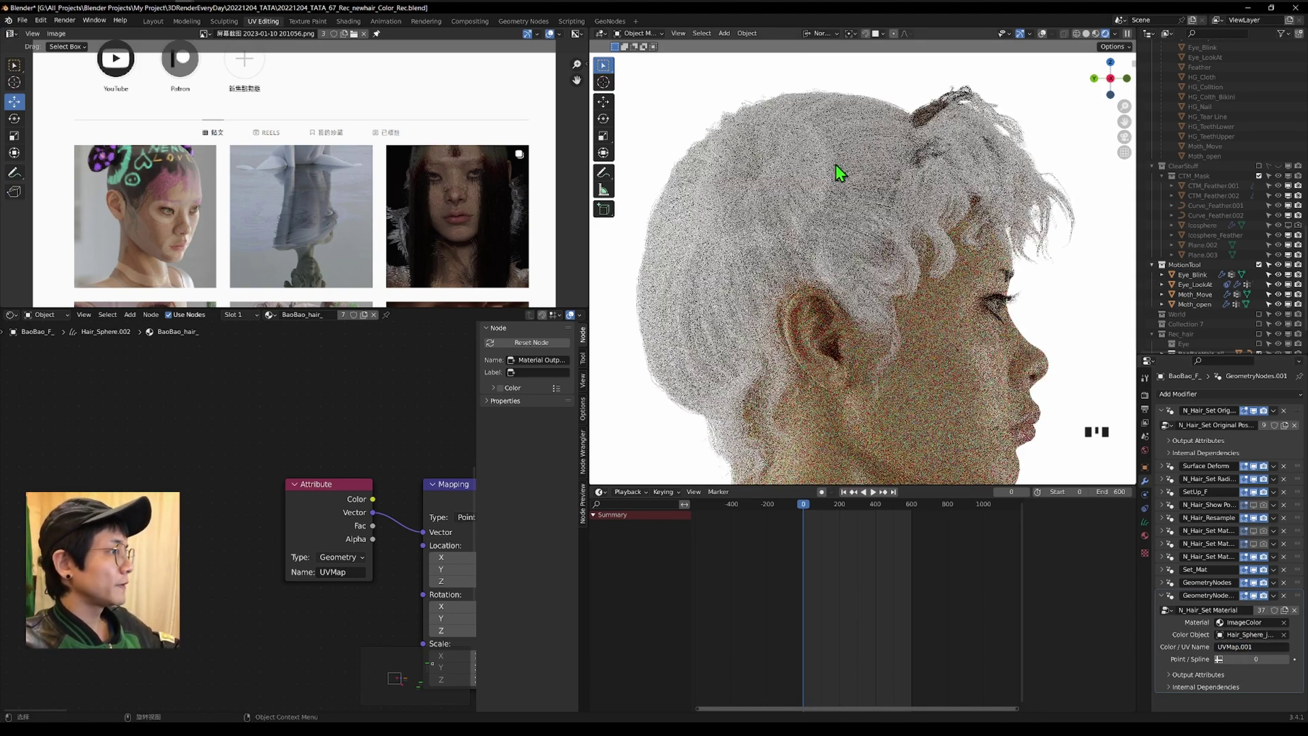
# Paste UVMap.001 as the Color / UV Name in the ImageColor N_Hair_Set Material modifiers of the remaining hair objects.
pyautogui.click(870, 166)
pyautogui.click(1261, 592)
pyautogui.hotkey('ctrl', 'v')
pyautogui.press('Return')
pyautogui.click(817, 191)
pyautogui.scroll(-6, 1257, 607)
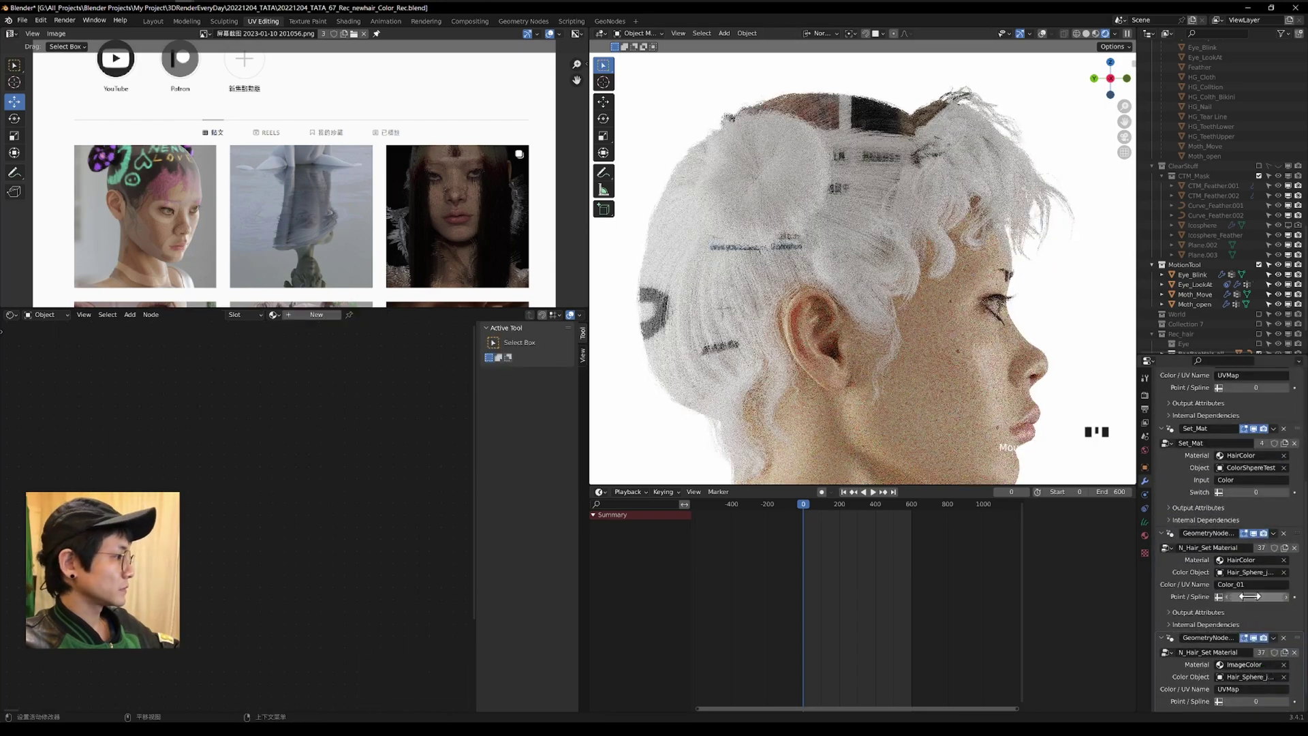
pyautogui.click(1261, 666)
pyautogui.hotkey('ctrl', 'v')
pyautogui.press('Return')
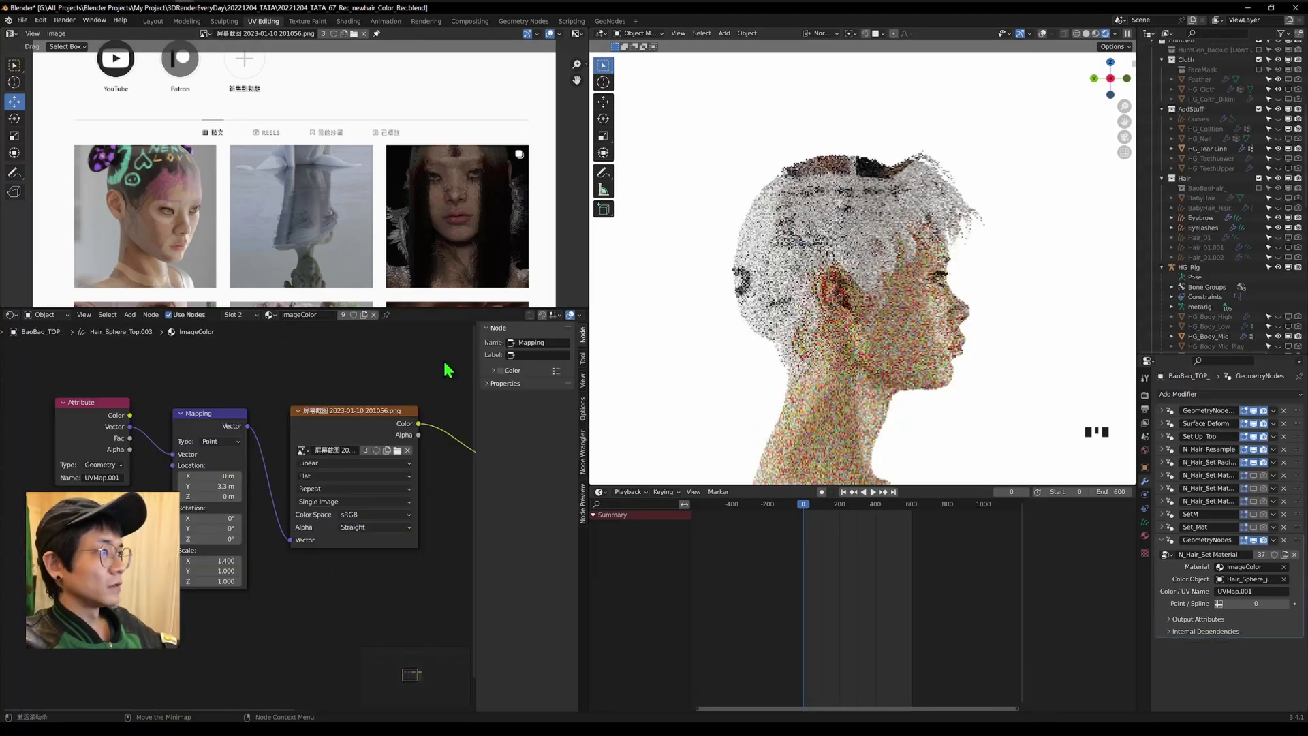
# Set the ImageColor Mapping node's Scale X to 1.1 and raise its Location Y to shift the image on the hair.
pyautogui.scroll(2, 911, 214)
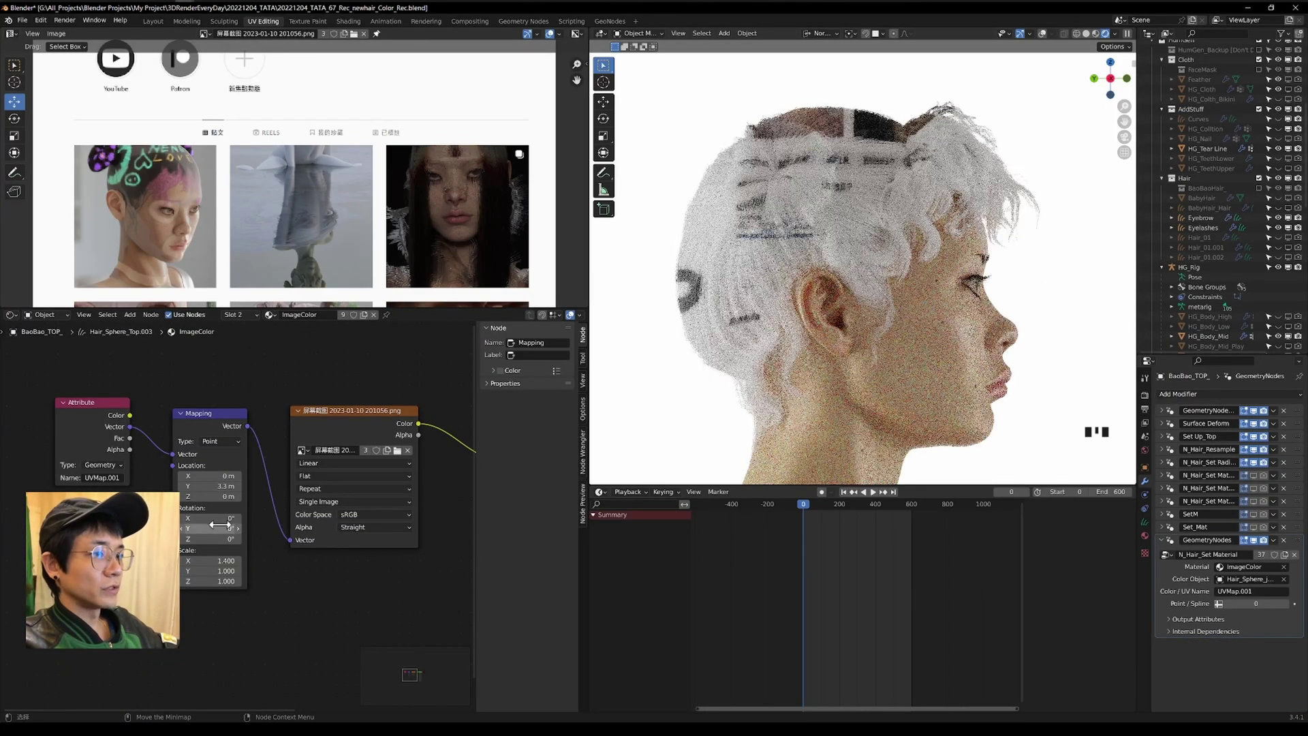
pyautogui.moveTo(219, 528)
pyautogui.mouseDown()
pyautogui.moveTo(235, 528)
pyautogui.moveTo(219, 528)
pyautogui.mouseUp()
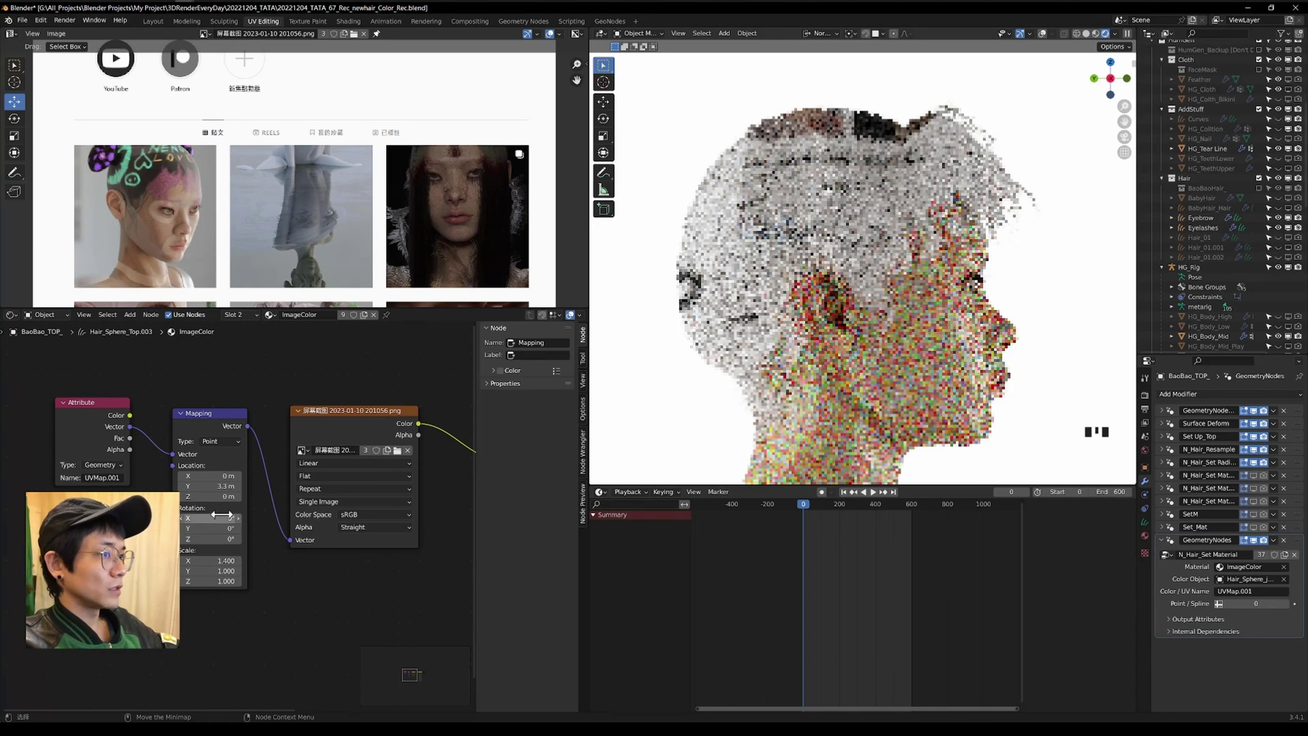
pyautogui.moveTo(219, 561); pyautogui.dragTo(198, 560)
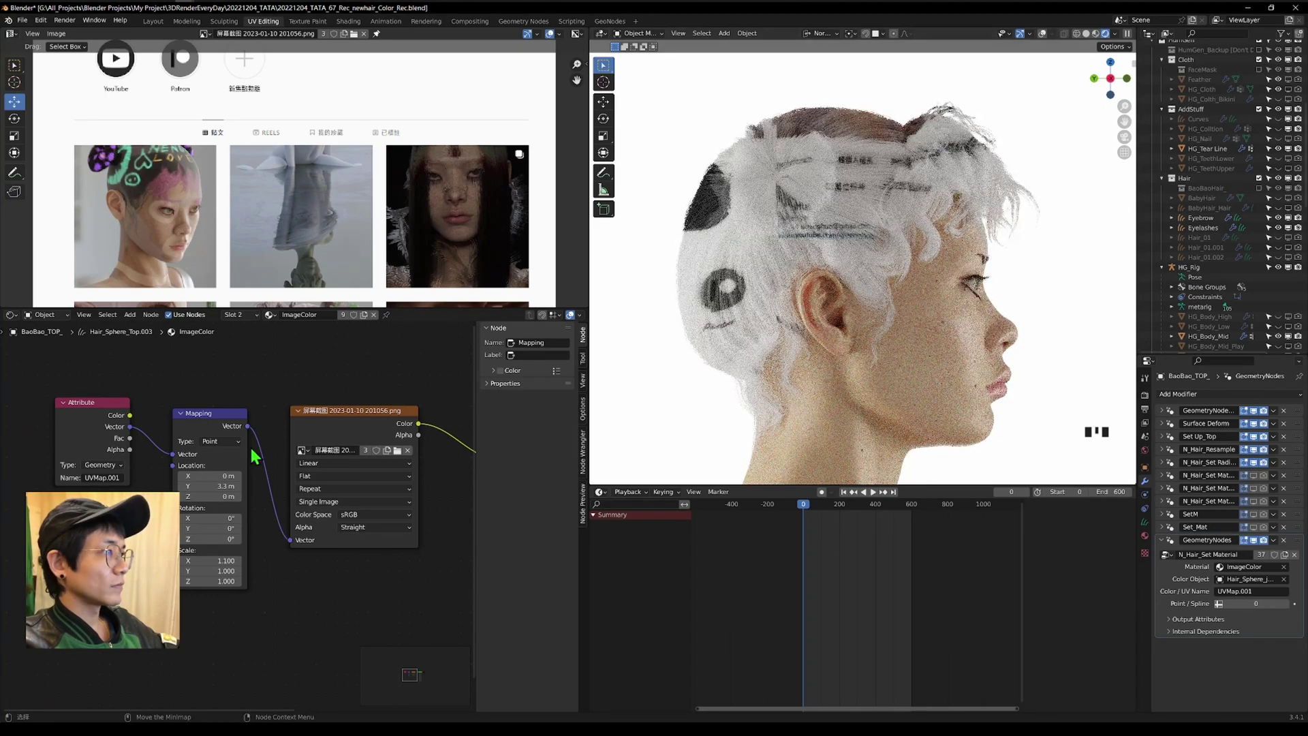
pyautogui.moveTo(224, 486)
pyautogui.mouseDown()
pyautogui.moveTo(240, 486)
pyautogui.moveTo(211, 486)
pyautogui.moveTo(231, 486)
pyautogui.mouseUp()
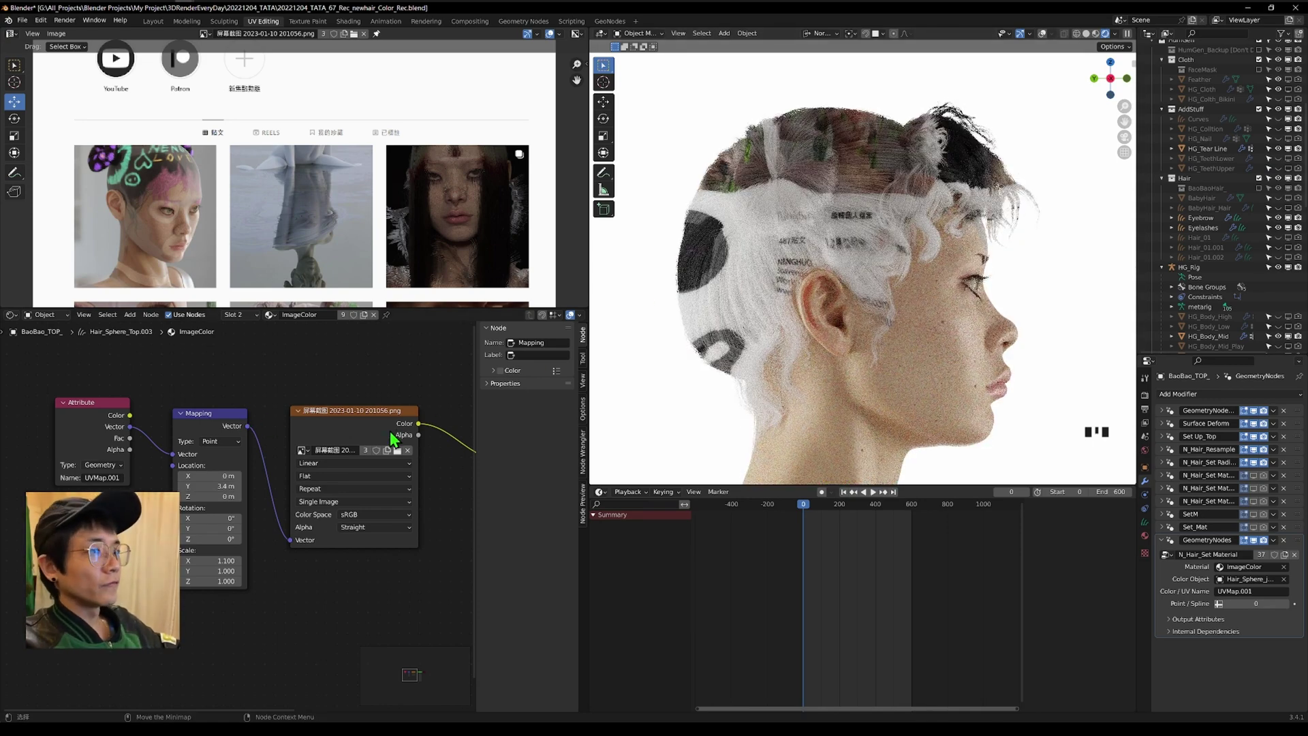
pyautogui.moveTo(870, 268); pyautogui.dragTo(1131, 258, button='middle')
pyautogui.scroll(2, 835, 354)
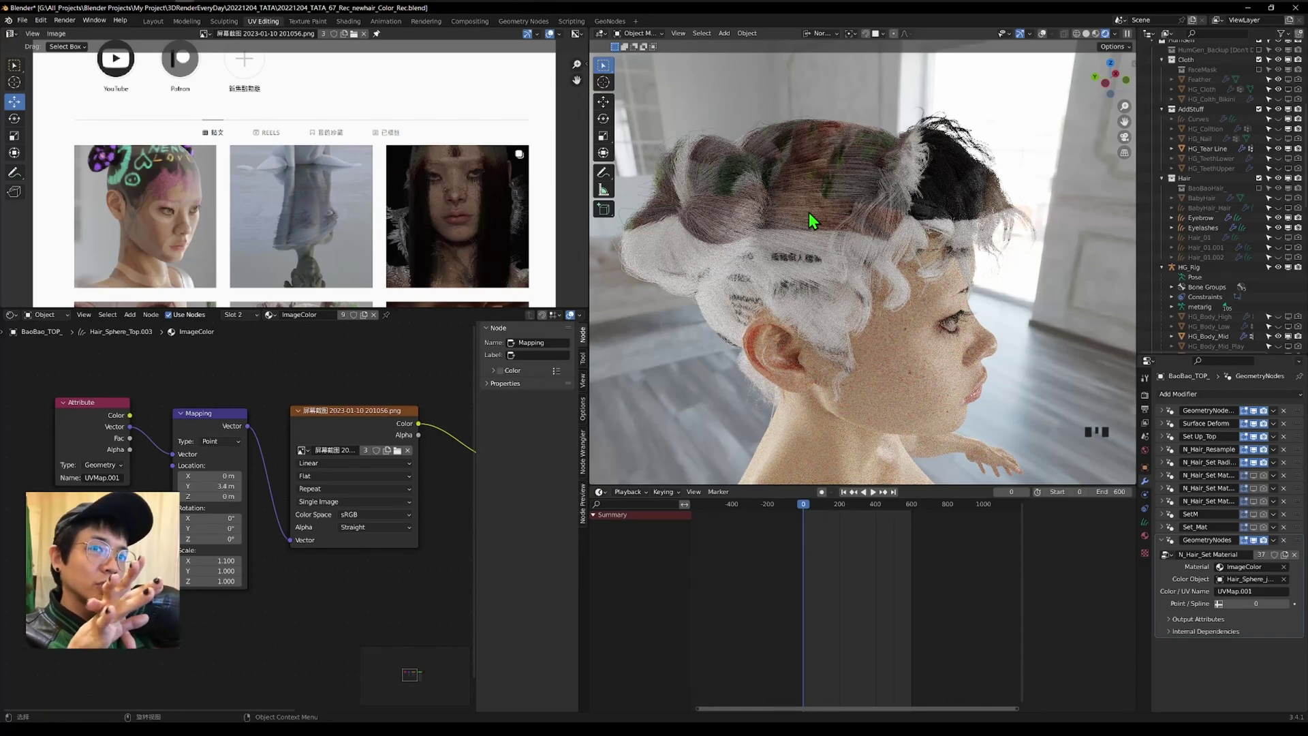
pyautogui.moveTo(946, 231); pyautogui.dragTo(905, 251, button='middle')
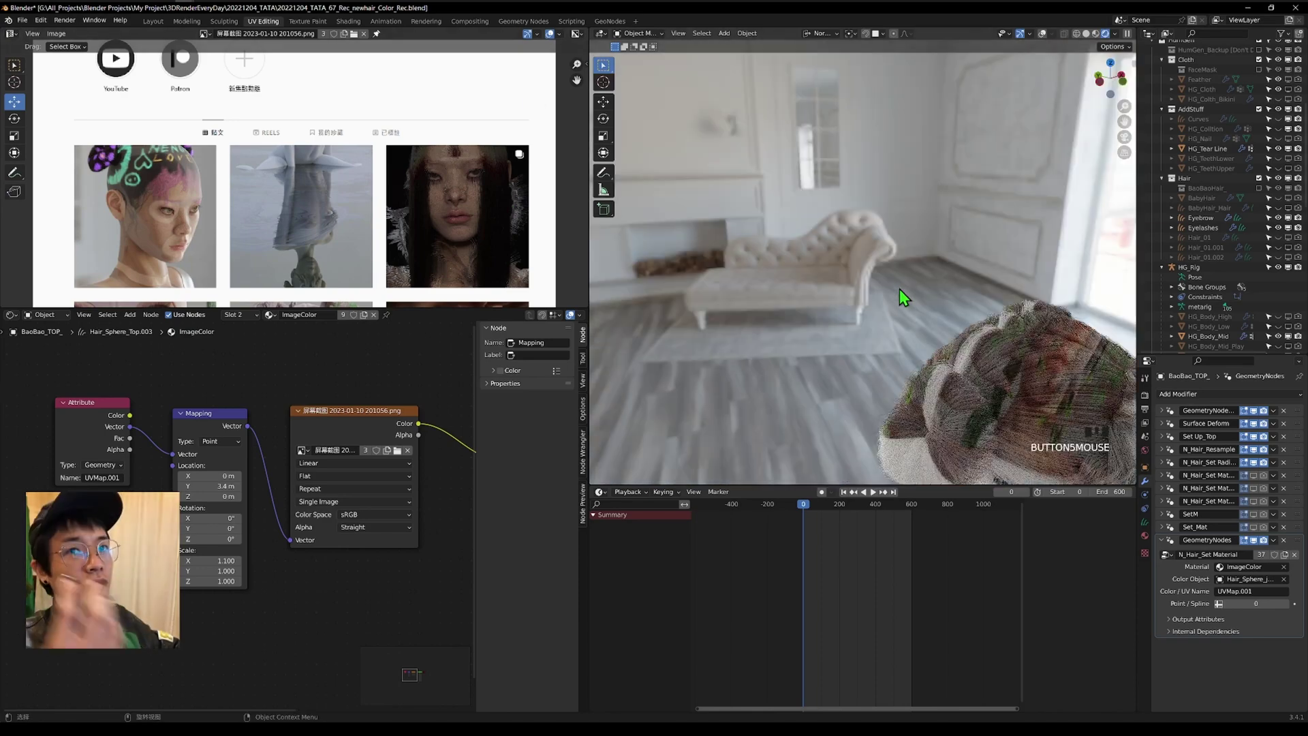
pyautogui.keyDown('shift'); pyautogui.moveTo(900, 289); pyautogui.dragTo(832, 210, button='middle'); pyautogui.keyUp('shift')
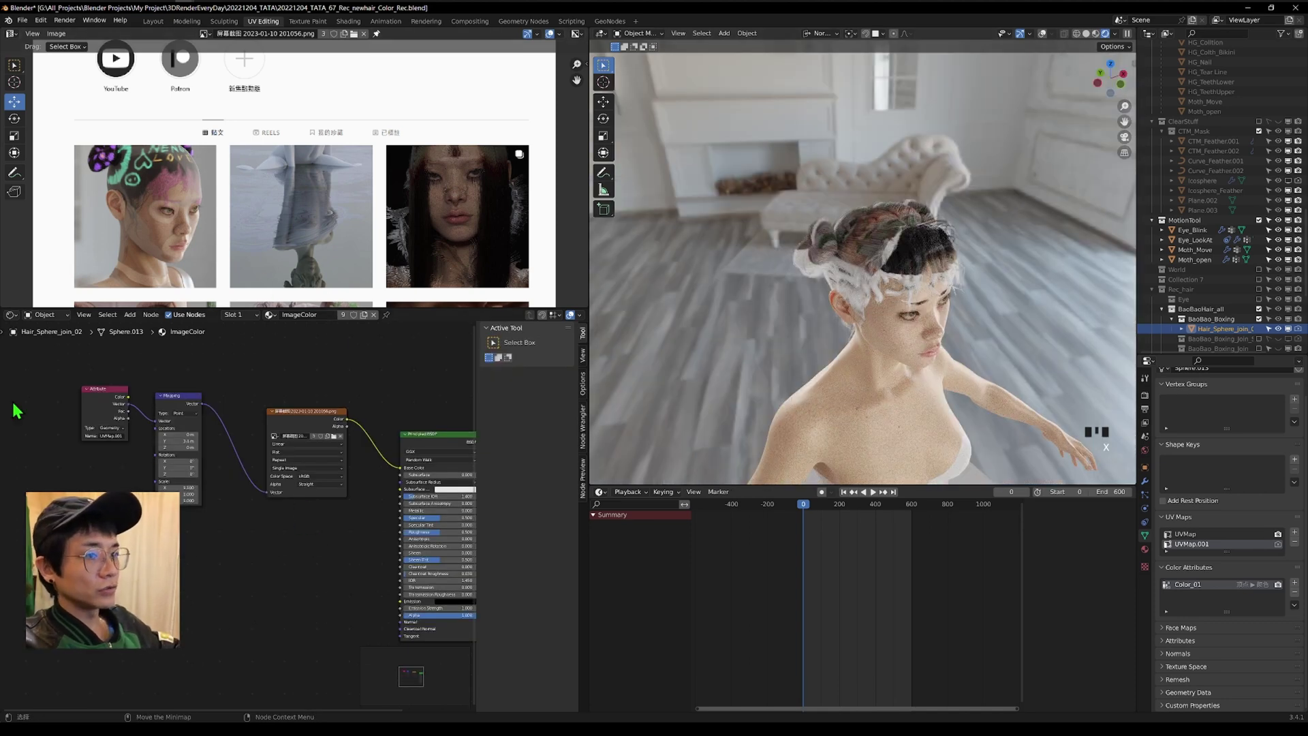
# Duplicate the Image Texture node of the ImageColor material and place the copy below the original.
pyautogui.click(305, 434)
pyautogui.hotkey('shift', 'd')
pyautogui.click(300, 568)
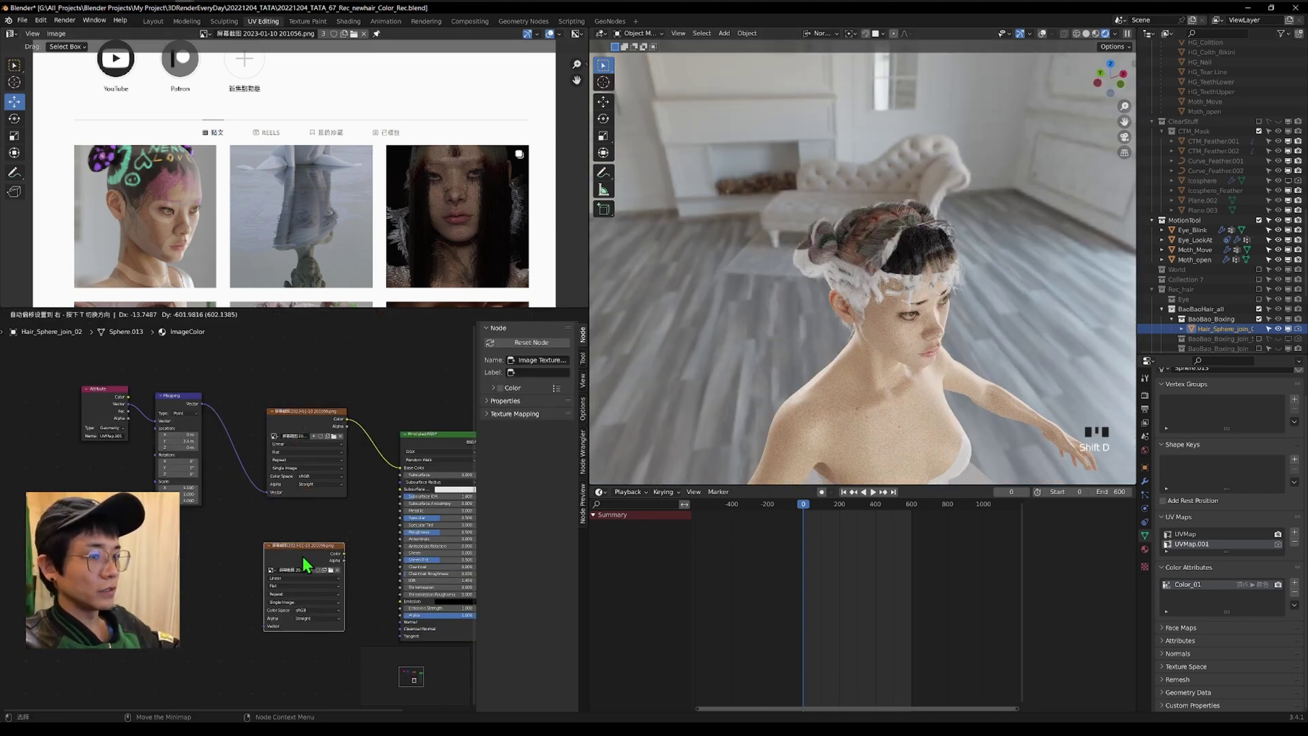
pyautogui.click(270, 569)
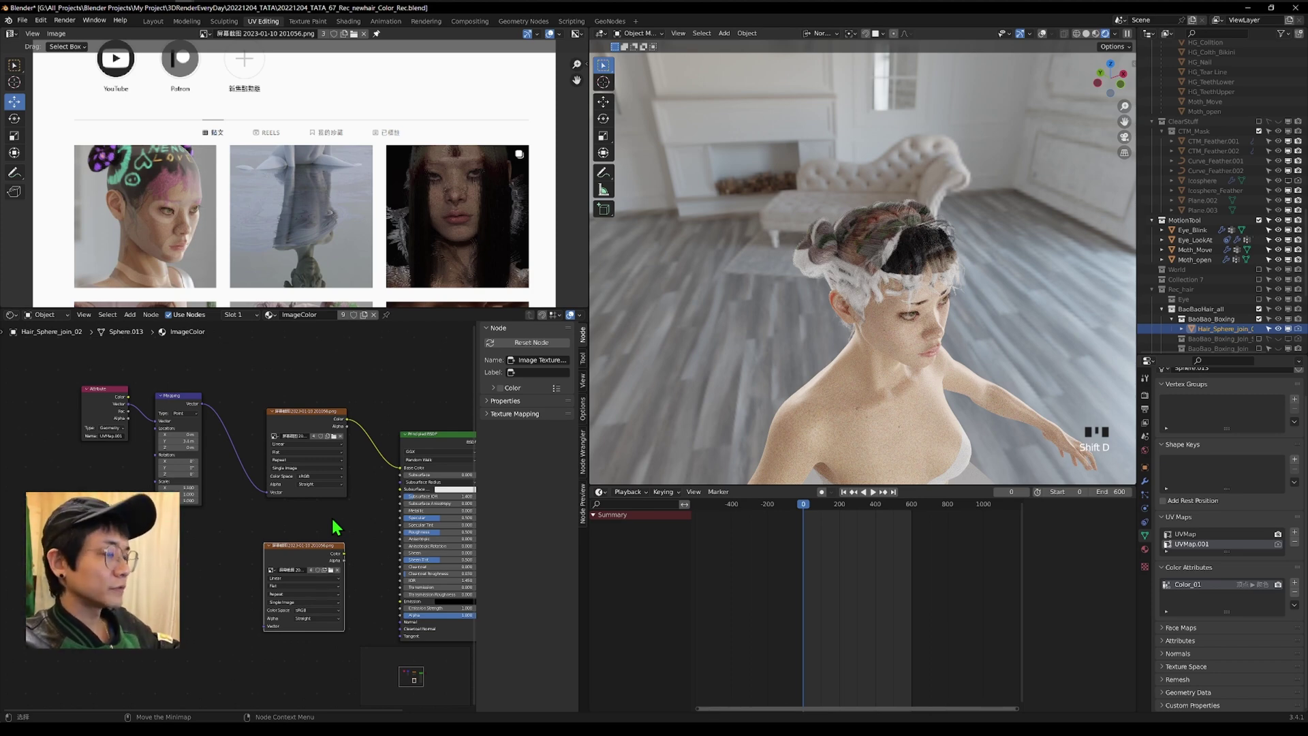
pyautogui.click(270, 591)
pyautogui.click(297, 574)
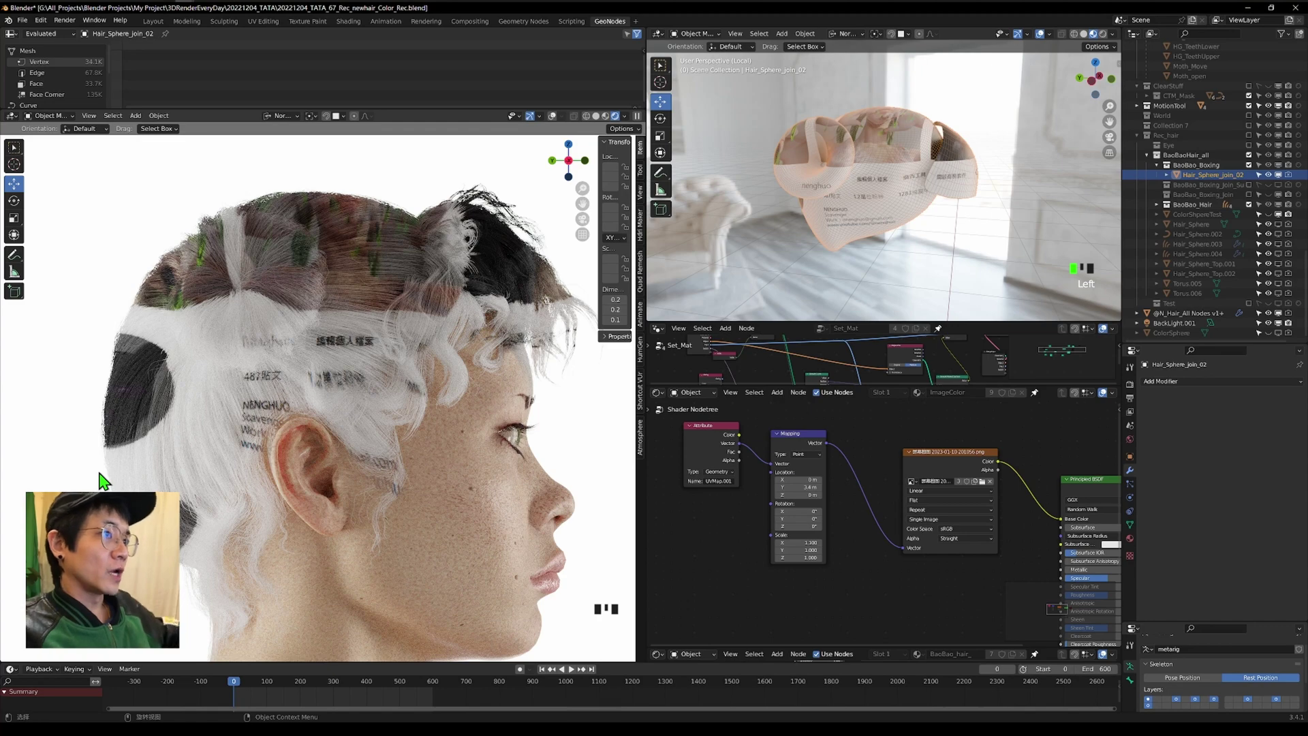
# Show overlays in the GeoNodes workspace's main viewport and set the HG_Rig armature to Pose Position.
pyautogui.click(596, 116)
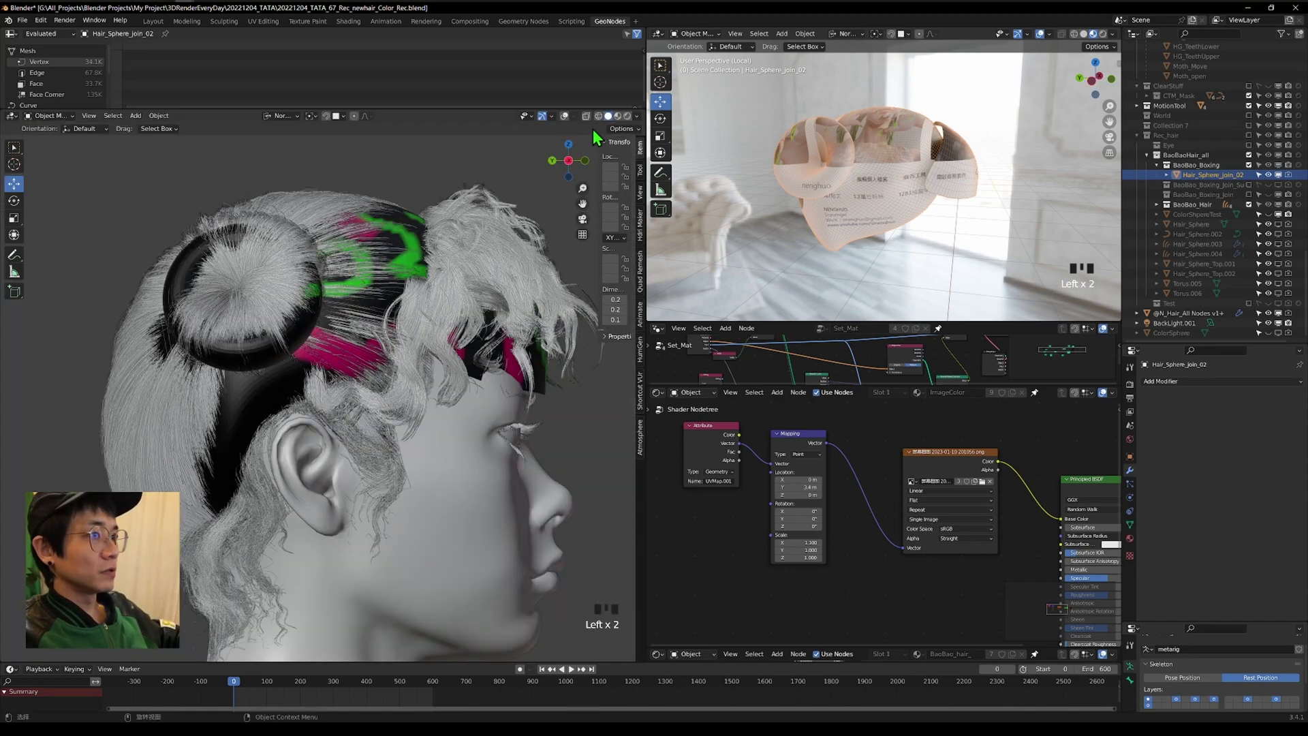
pyautogui.moveTo(458, 320); pyautogui.dragTo(407, 358, button='middle')
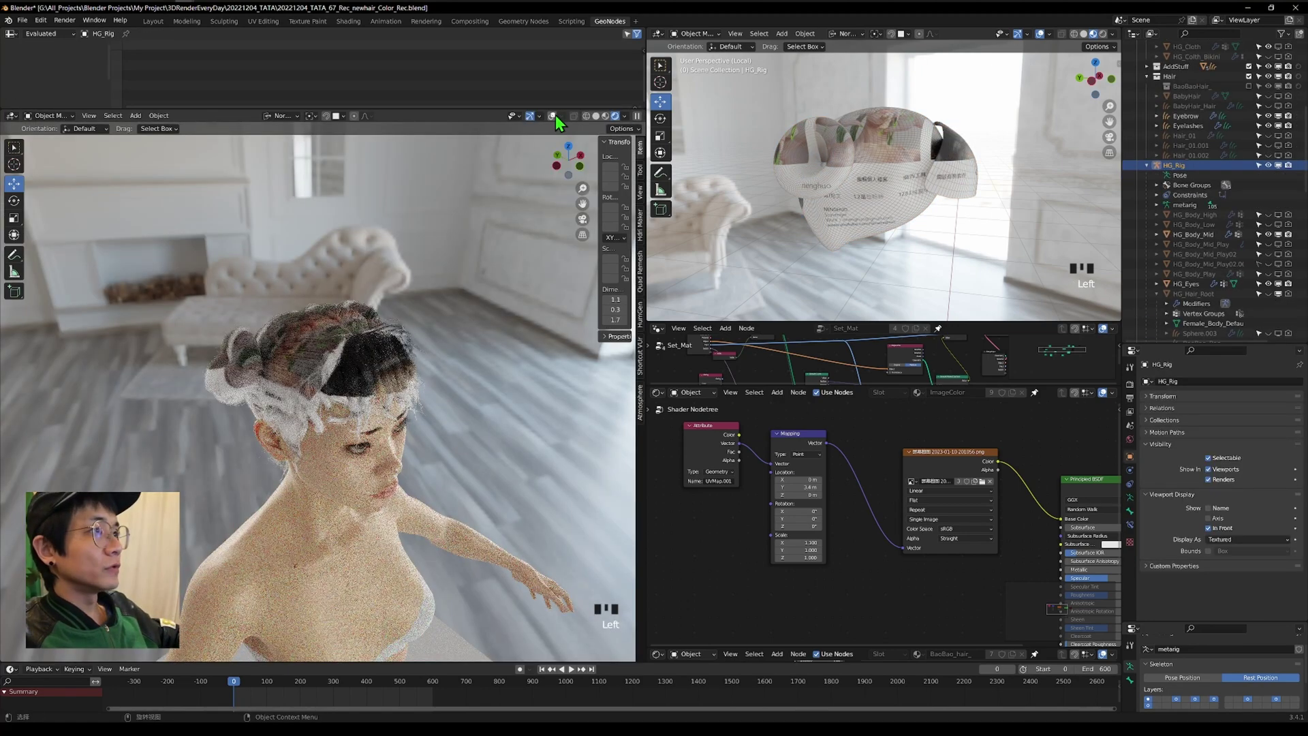
pyautogui.click(555, 116)
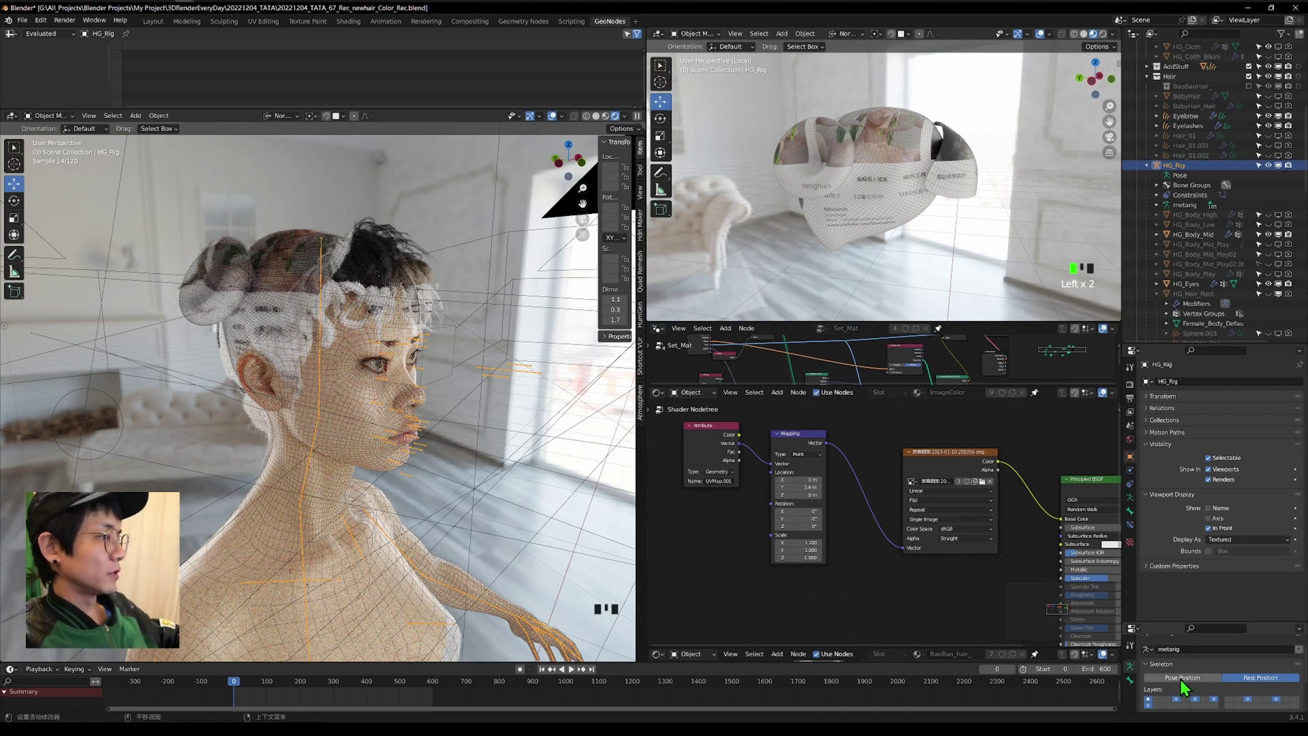
pyautogui.click(1182, 678)
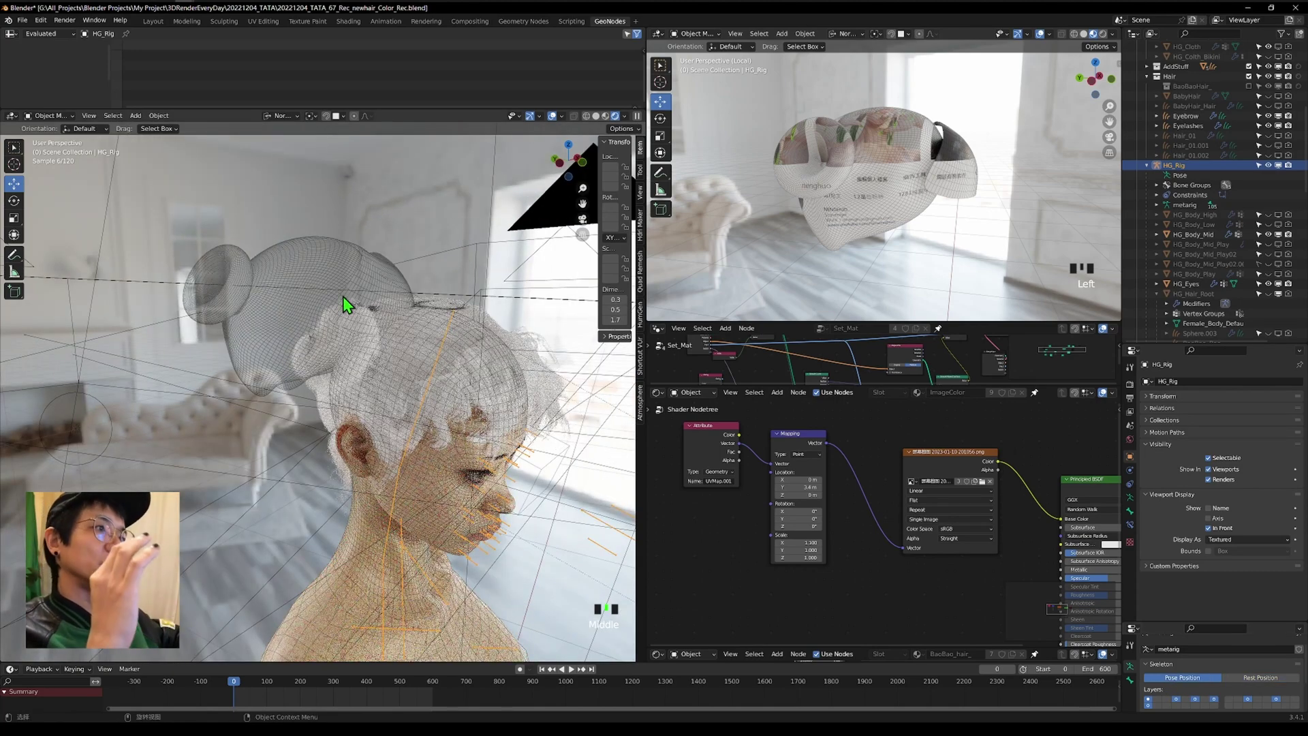
# Parent the Hair_Sphere_join_02 base mesh to the head bone area of HG_Rig using a bone parent.
pyautogui.click(334, 264)
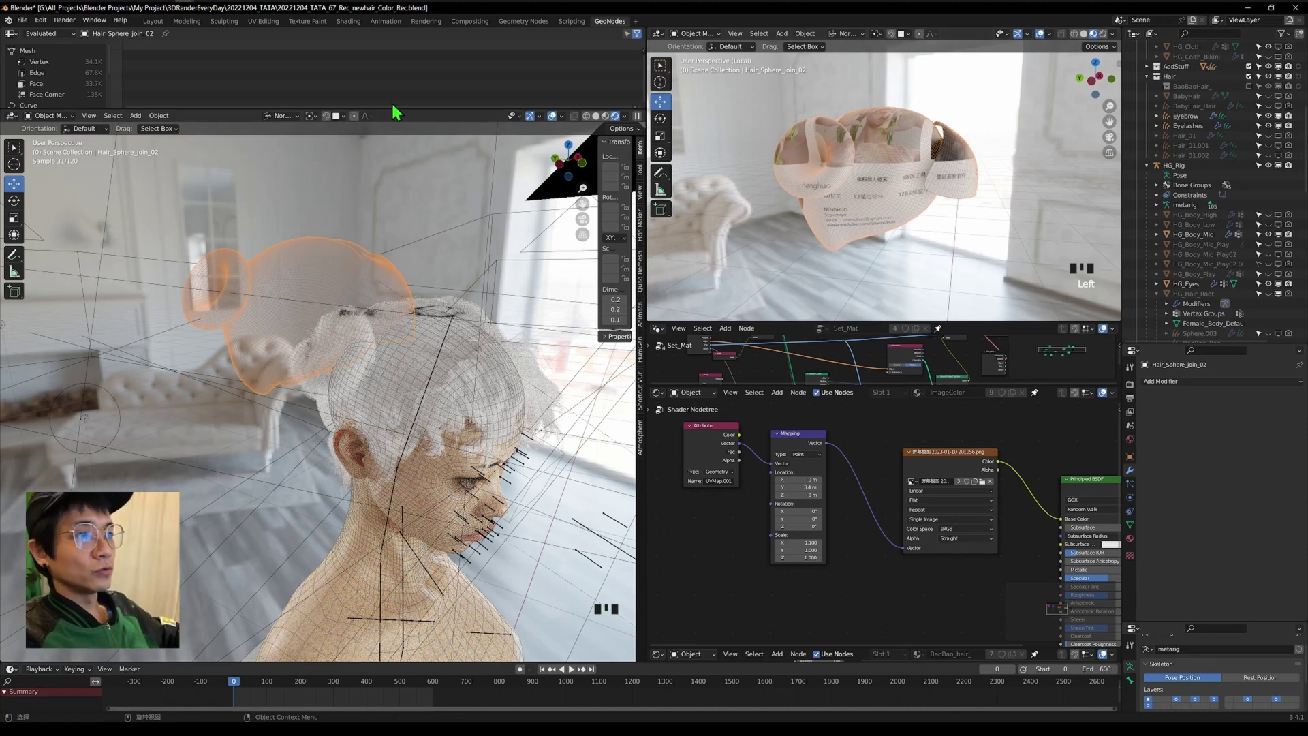
pyautogui.moveTo(361, 255); pyautogui.dragTo(354, 277, button='middle')
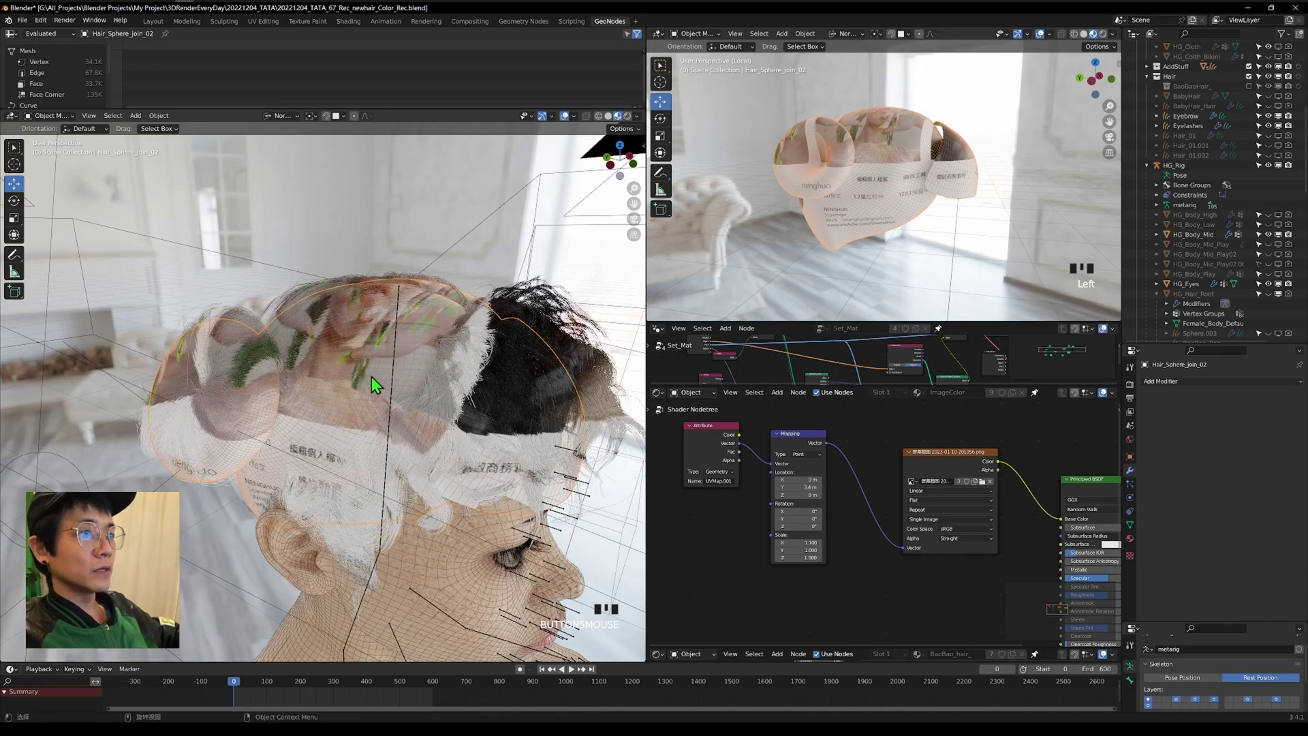
pyautogui.moveTo(372, 377); pyautogui.dragTo(428, 319, button='middle')
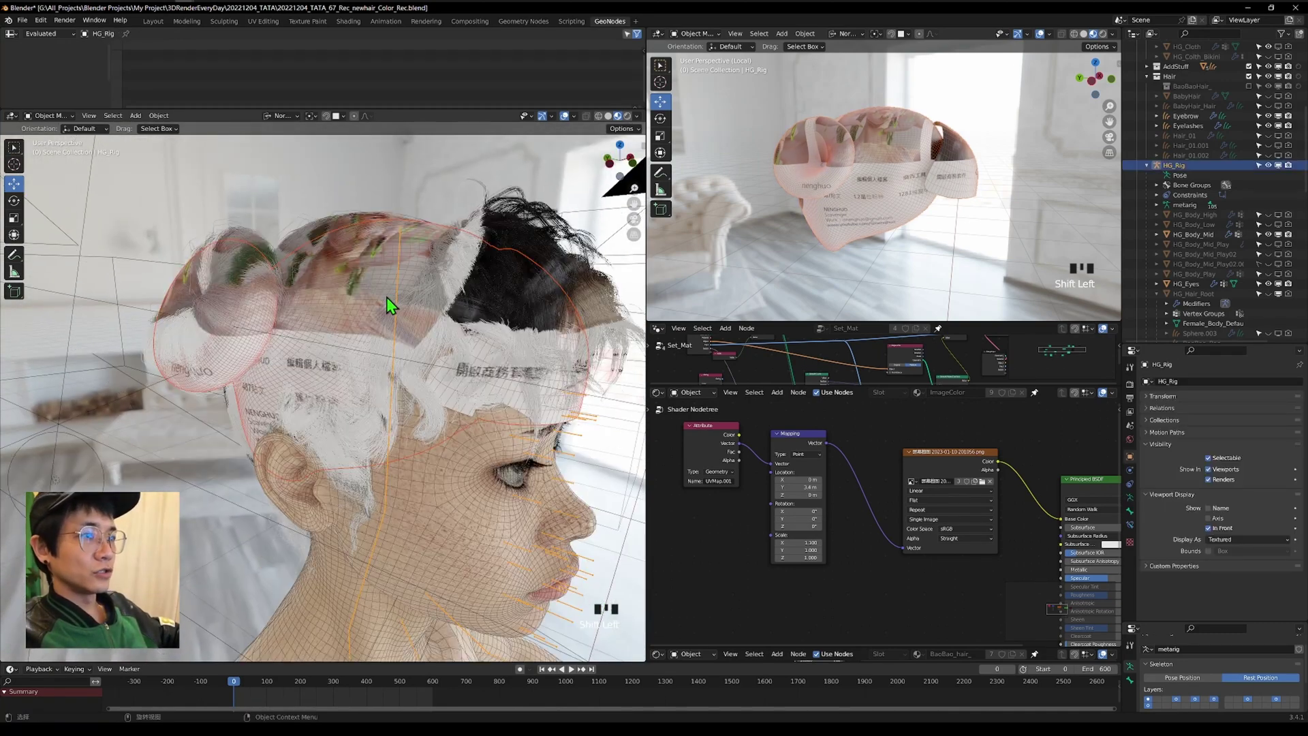
pyautogui.moveTo(401, 303); pyautogui.dragTo(387, 312, button='middle')
pyautogui.hotkey('ctrl', 'p')
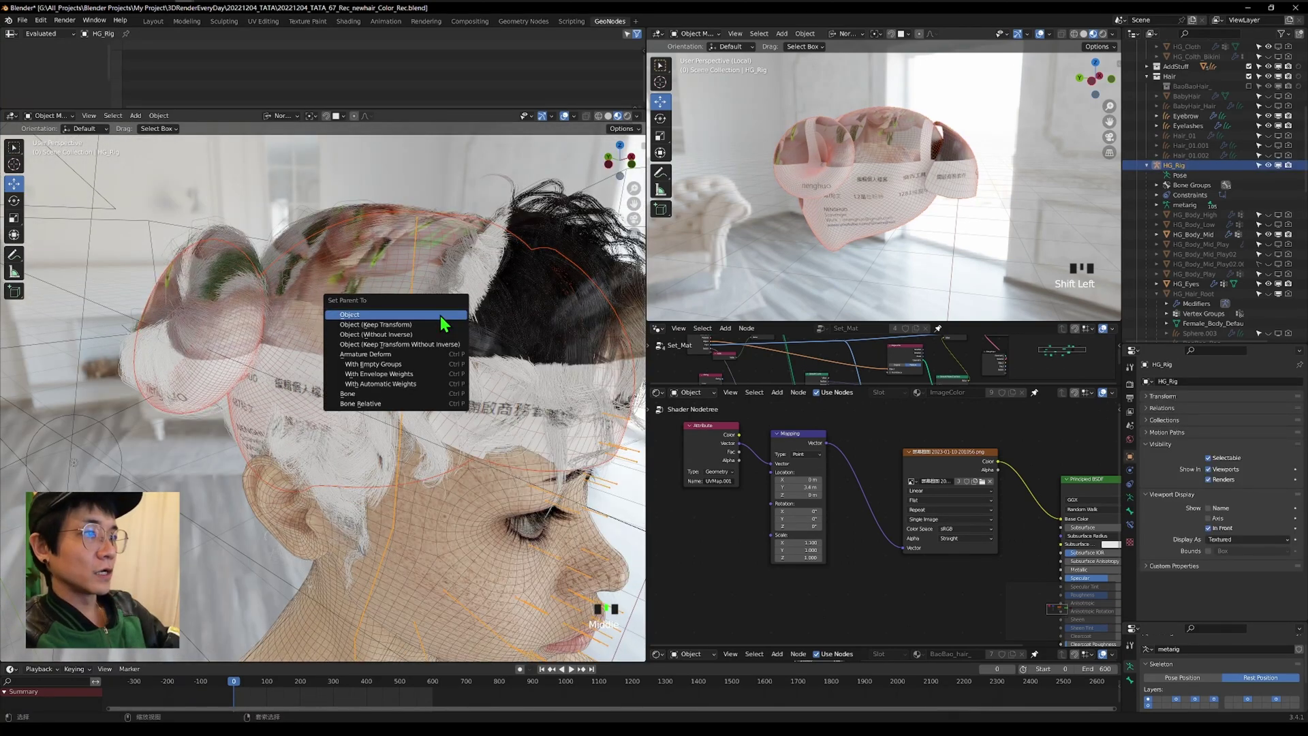
pyautogui.click(376, 400)
pyautogui.moveTo(377, 401); pyautogui.dragTo(361, 408, button='middle')
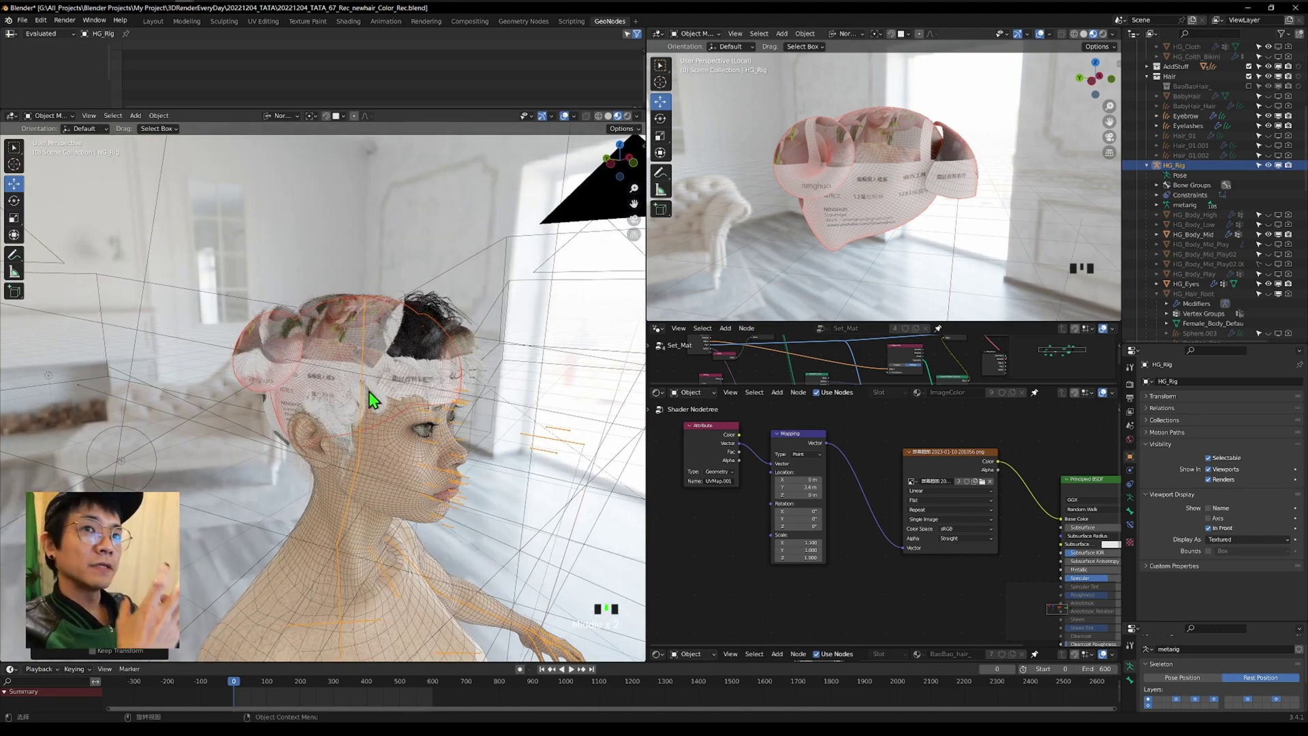
# Set HG_Rig to Pose Position and show the hair through the scene camera in Rendered shading.
pyautogui.moveTo(345, 394); pyautogui.dragTo(175, 313, button='middle')
pyautogui.moveTo(517, 388); pyautogui.dragTo(628, 438, button='middle')
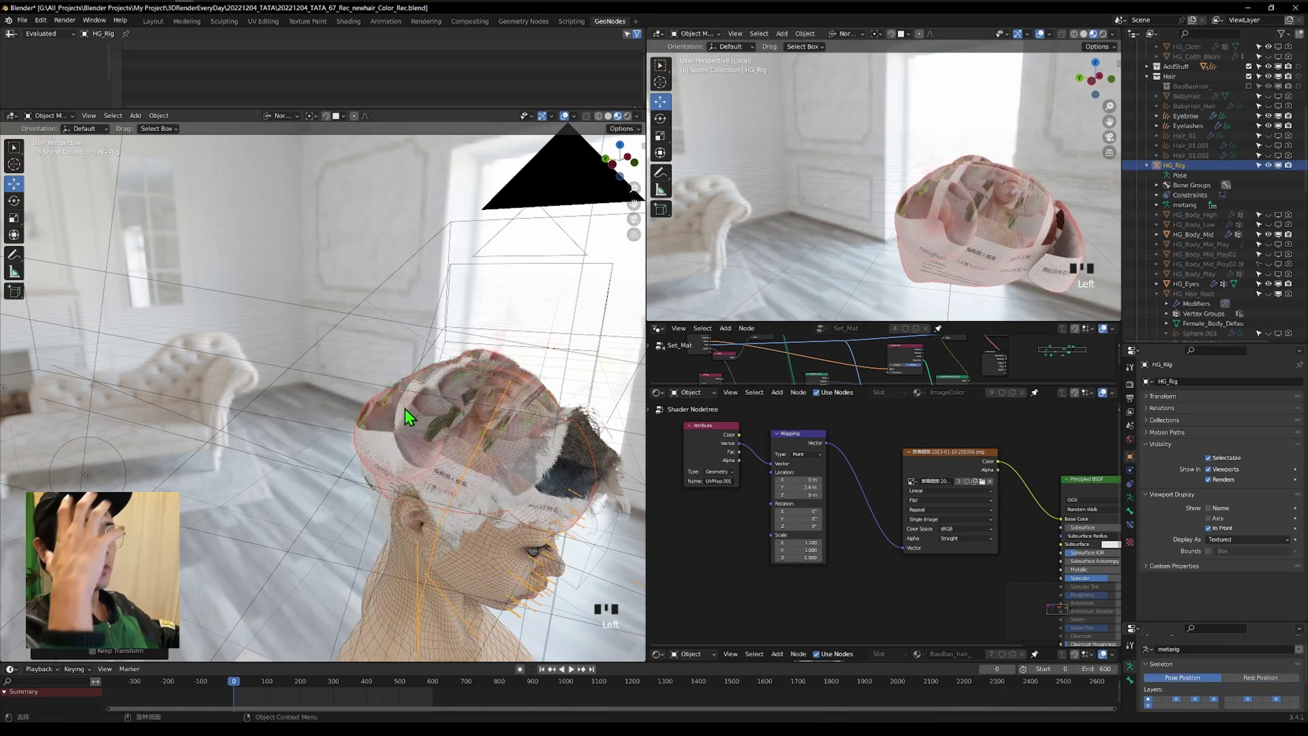
pyautogui.moveTo(423, 379)
pyautogui.mouseDown(button='middle')
pyautogui.moveTo(438, 502)
pyautogui.moveTo(351, 464)
pyautogui.moveTo(453, 454)
pyautogui.moveTo(476, 396)
pyautogui.mouseUp(button='middle')
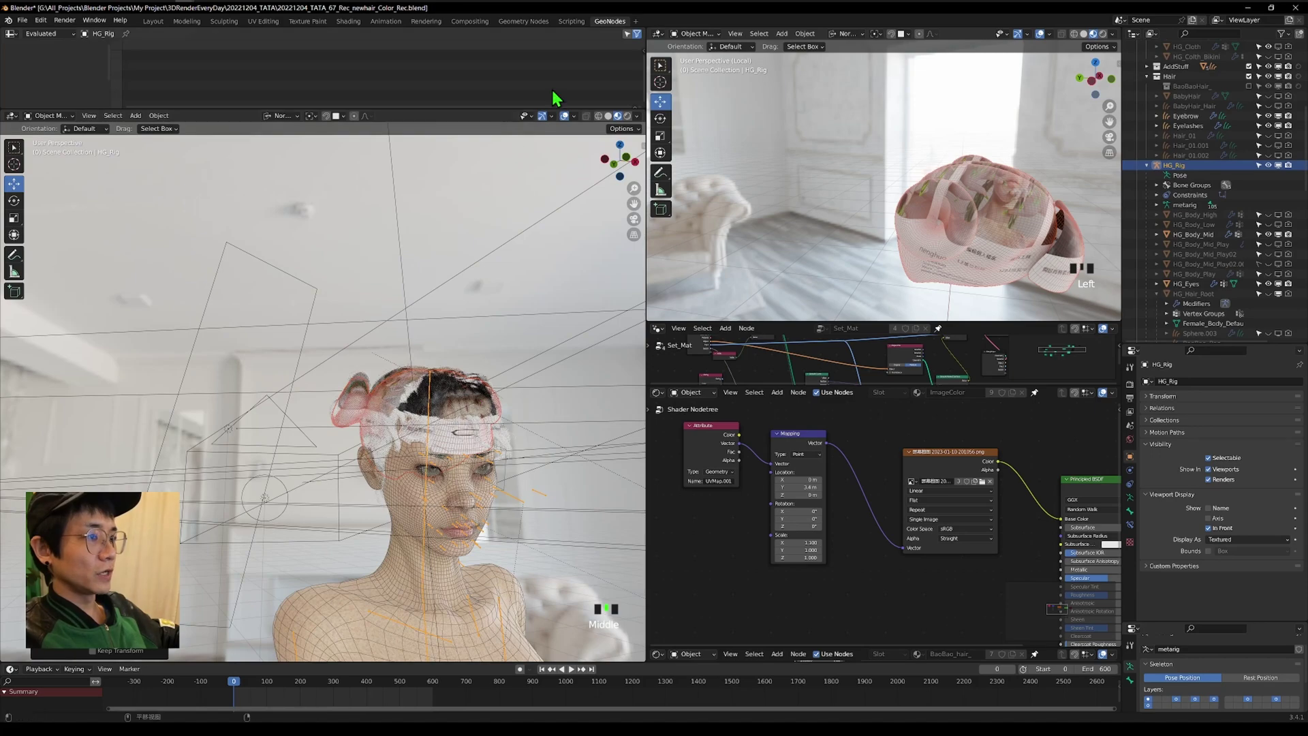
pyautogui.click(627, 116)
pyautogui.click(634, 219)
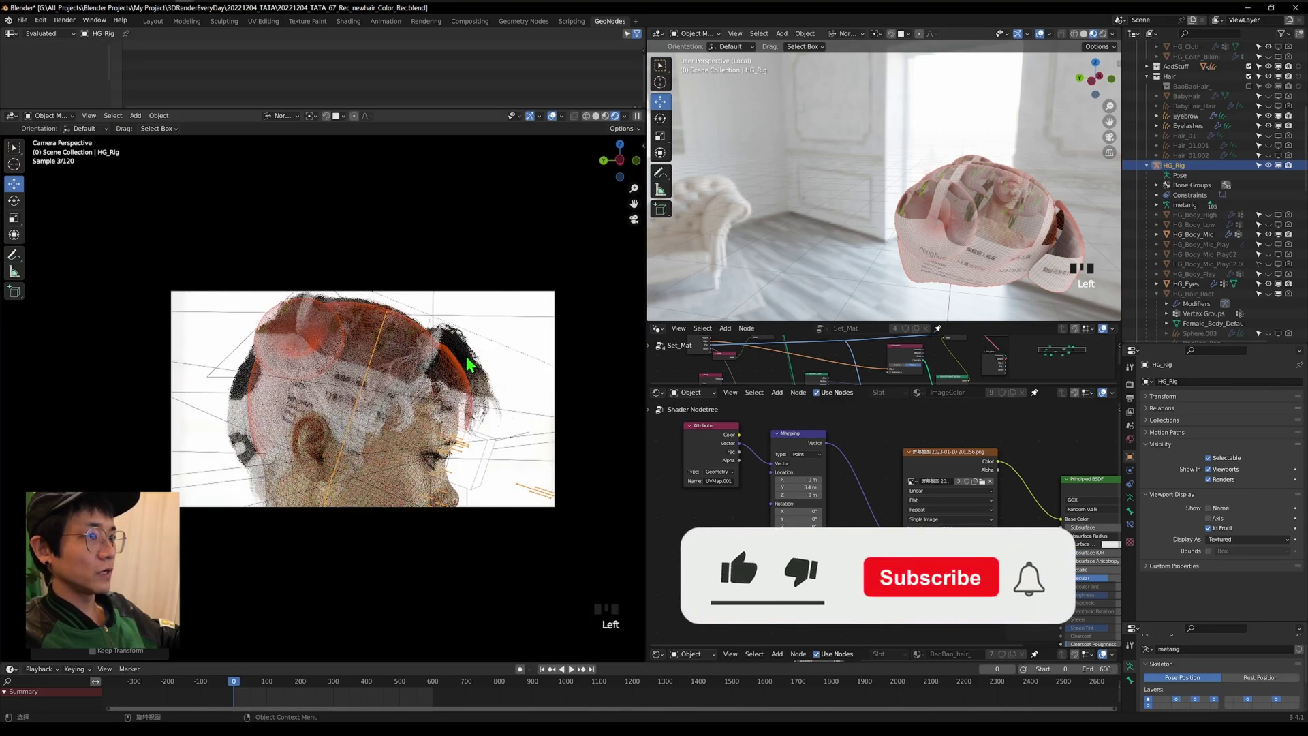